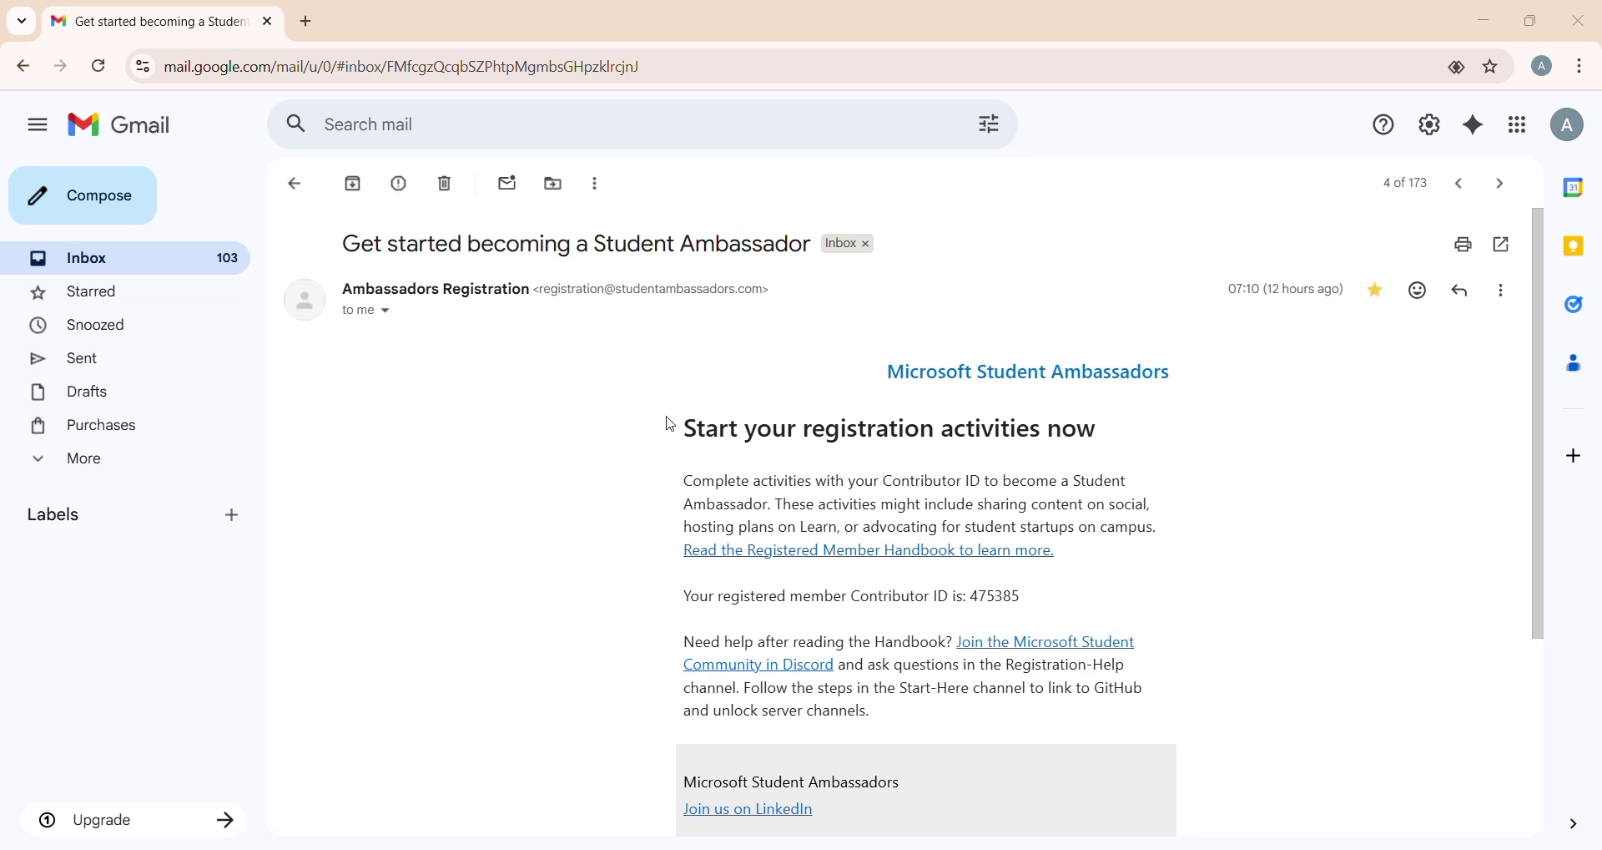
# Highlight the email heading and the registration activities heading to review them.
pyautogui.moveTo(665, 422); pyautogui.dragTo(913, 418)
pyautogui.click(571, 453)
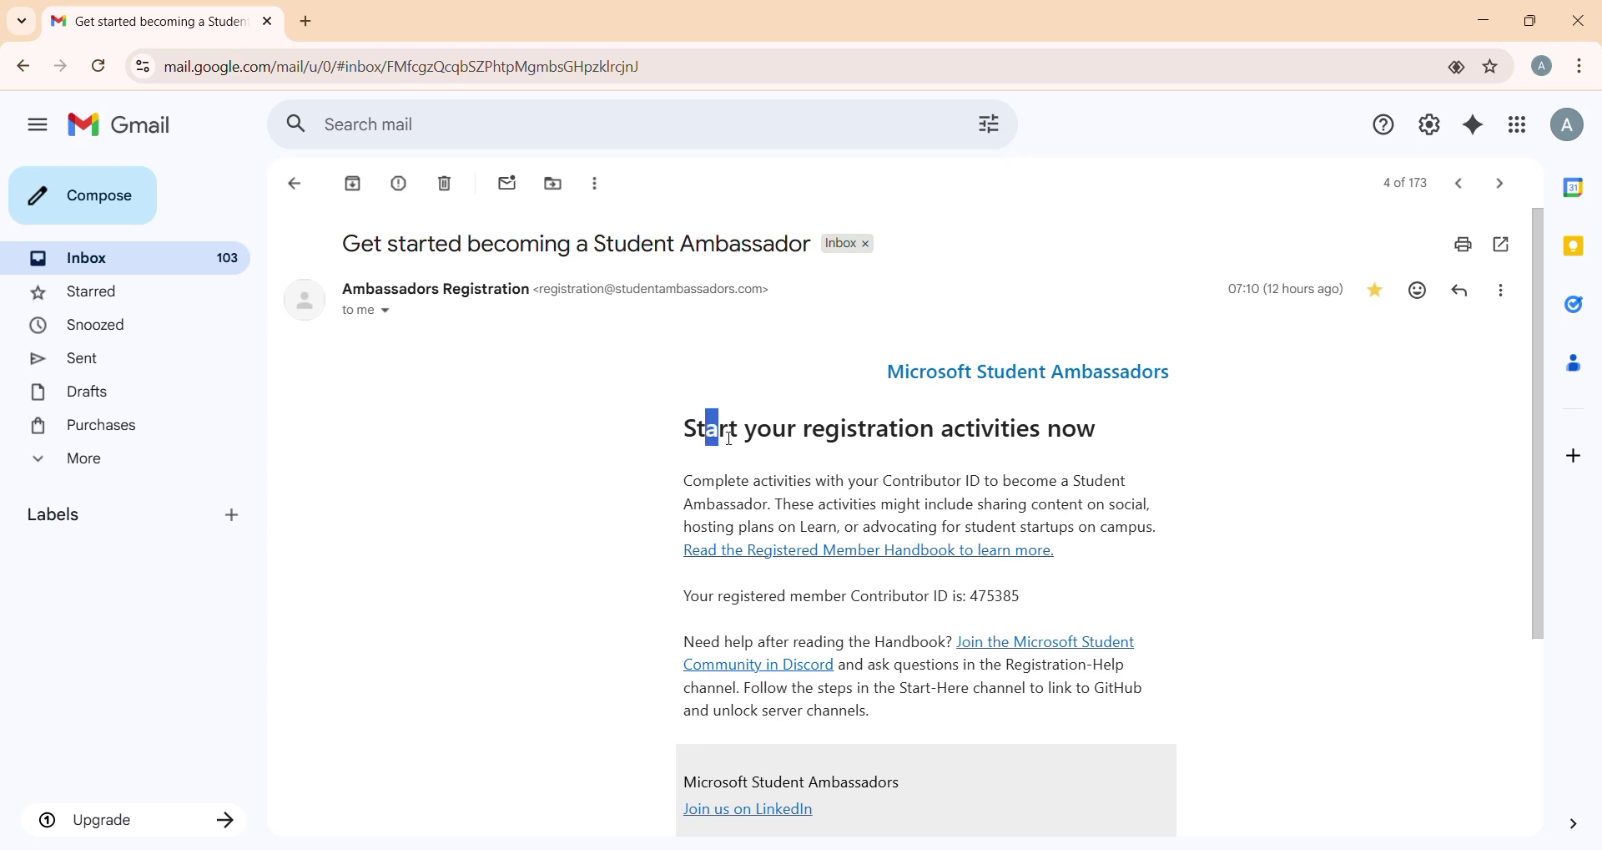
pyautogui.moveTo(709, 427); pyautogui.dragTo(765, 457)
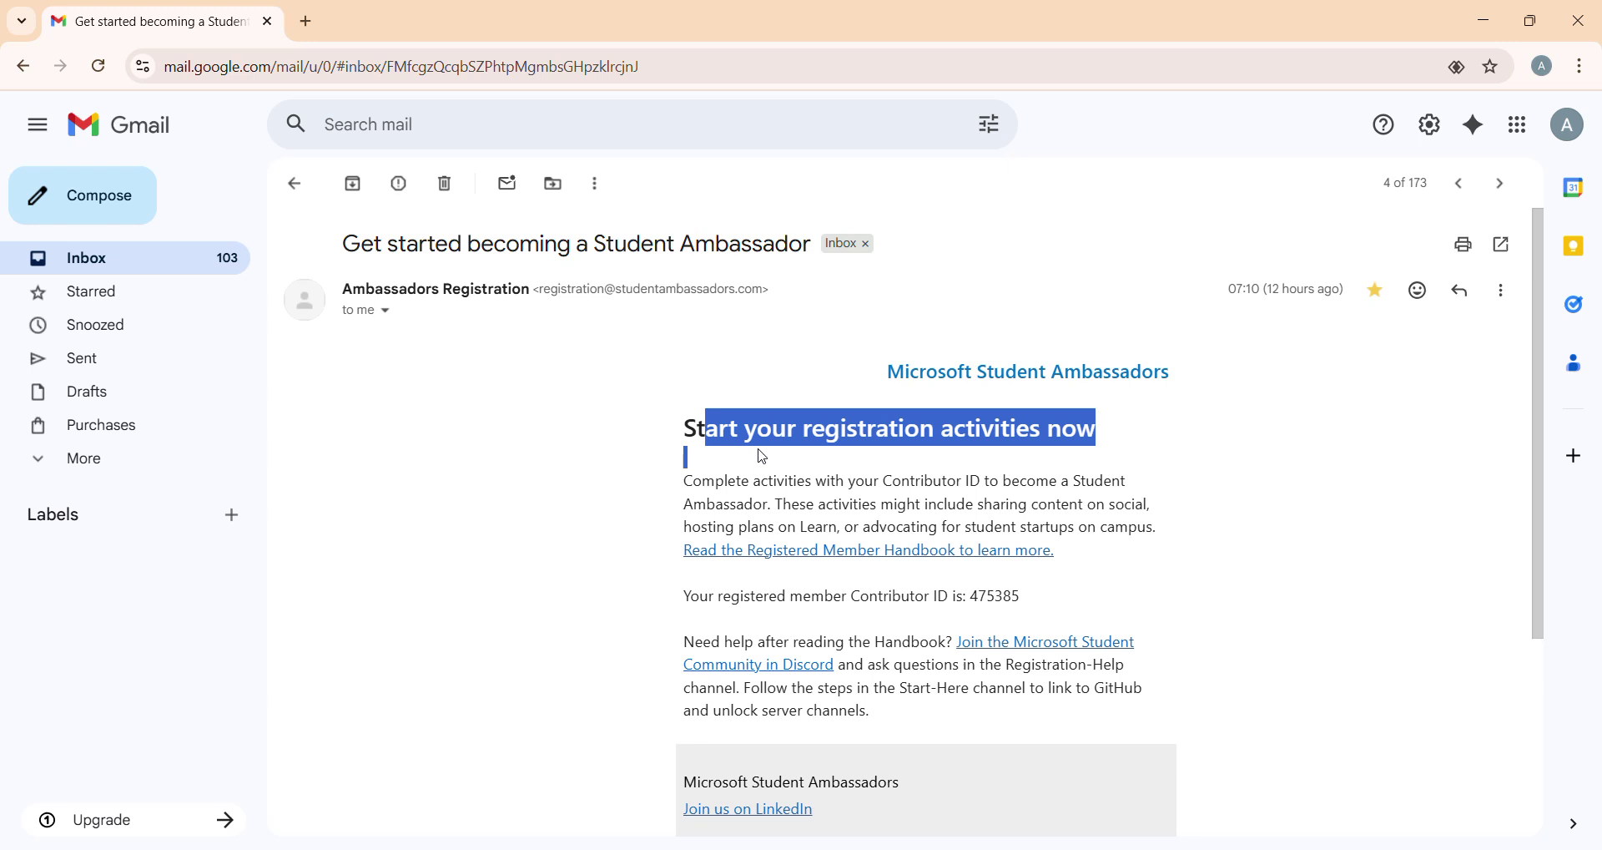
pyautogui.click(619, 471)
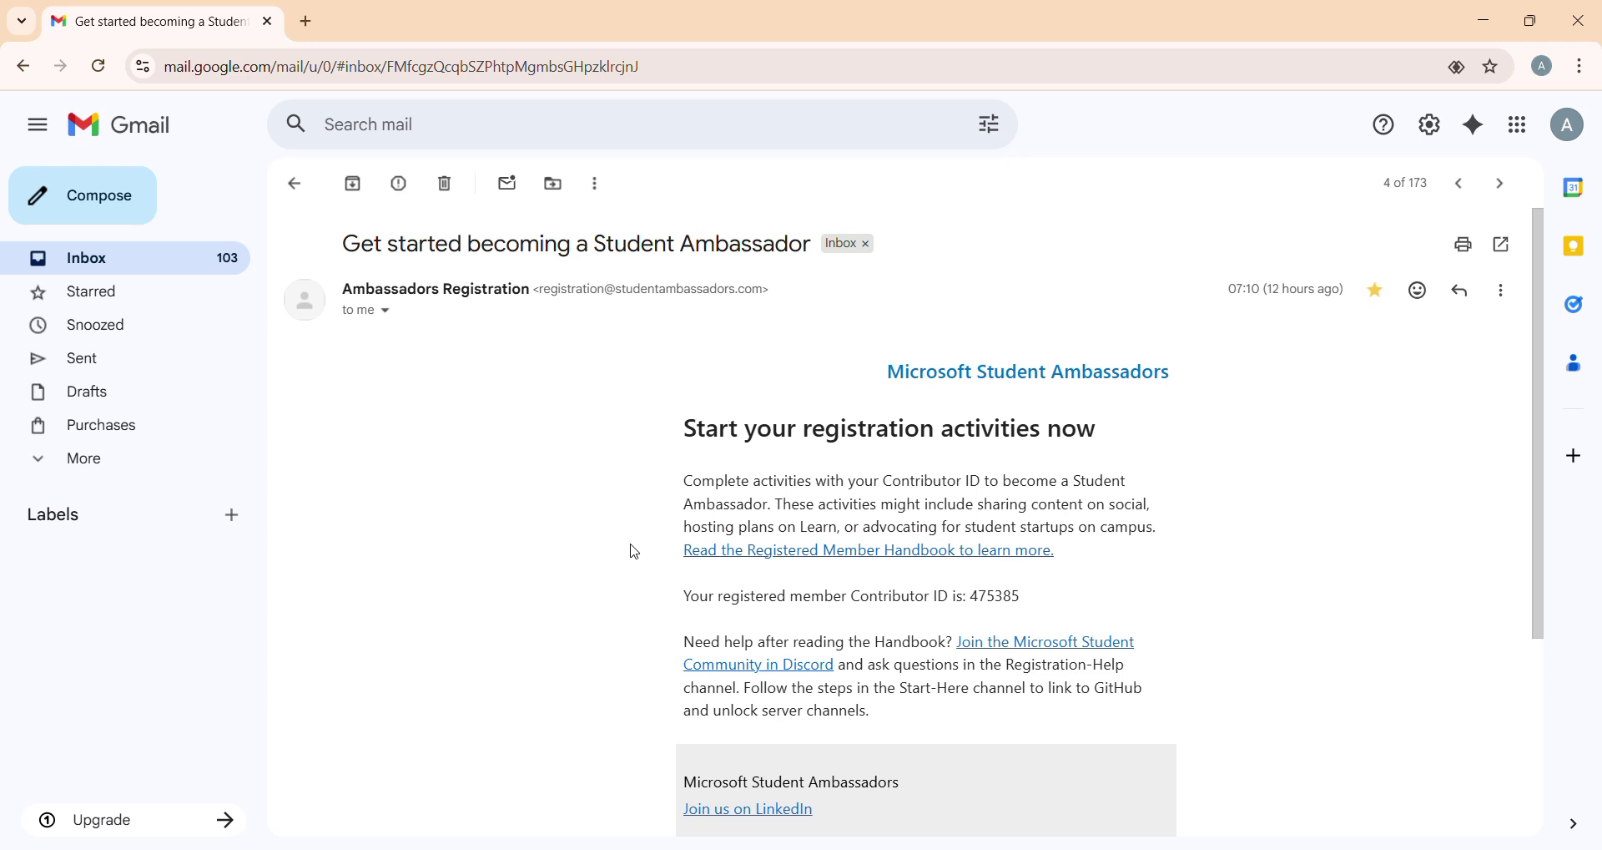
# Open the Registered Member Handbook's registration paths page and scroll to the paths table.
pyautogui.click(847, 556)
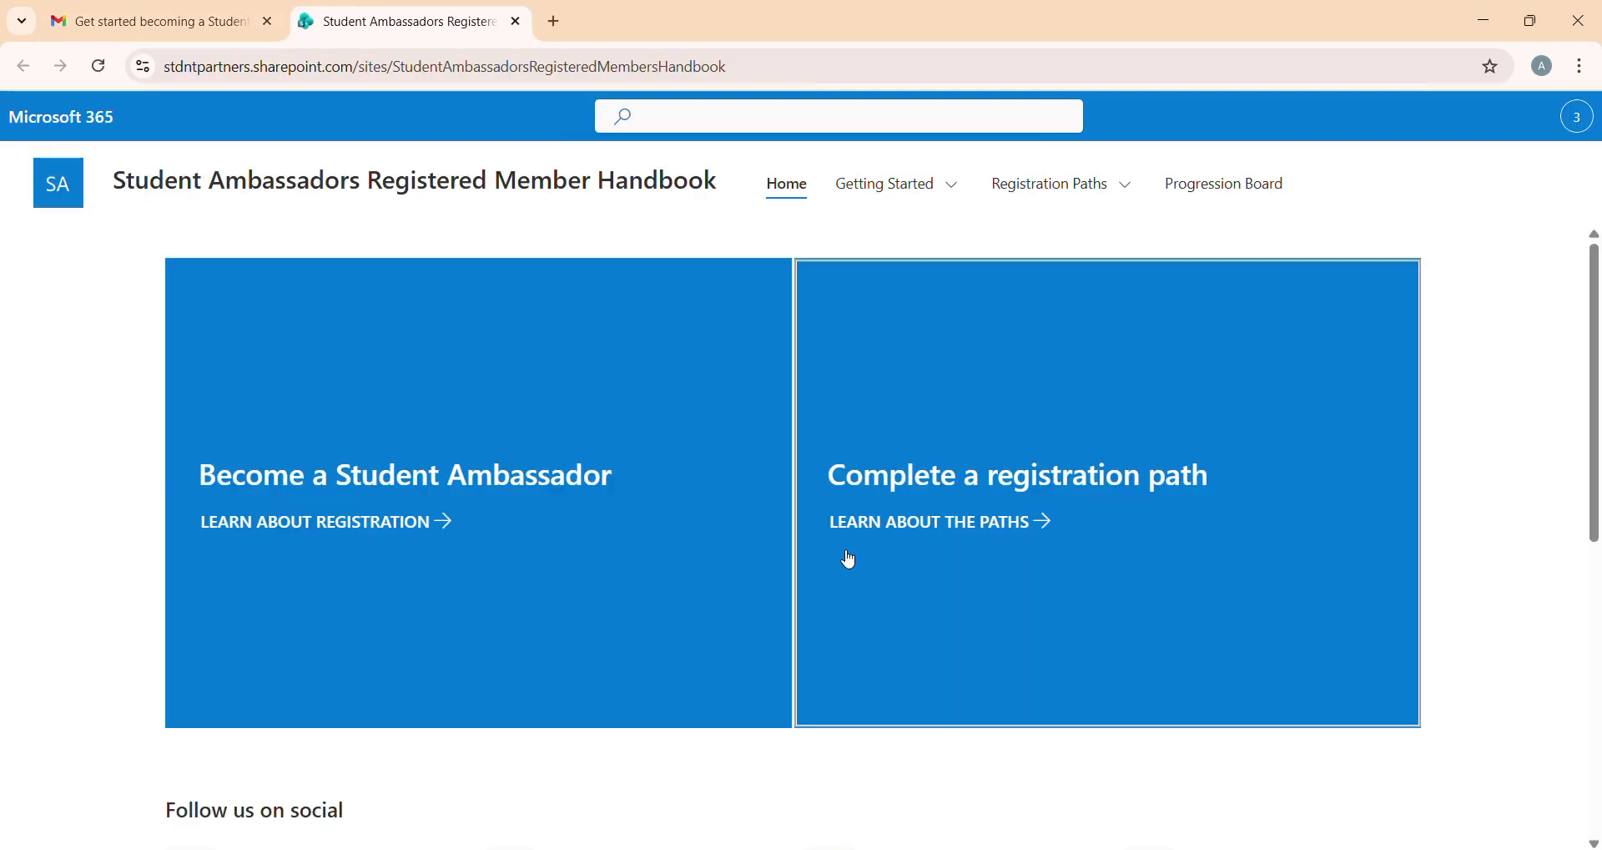
pyautogui.click(1022, 527)
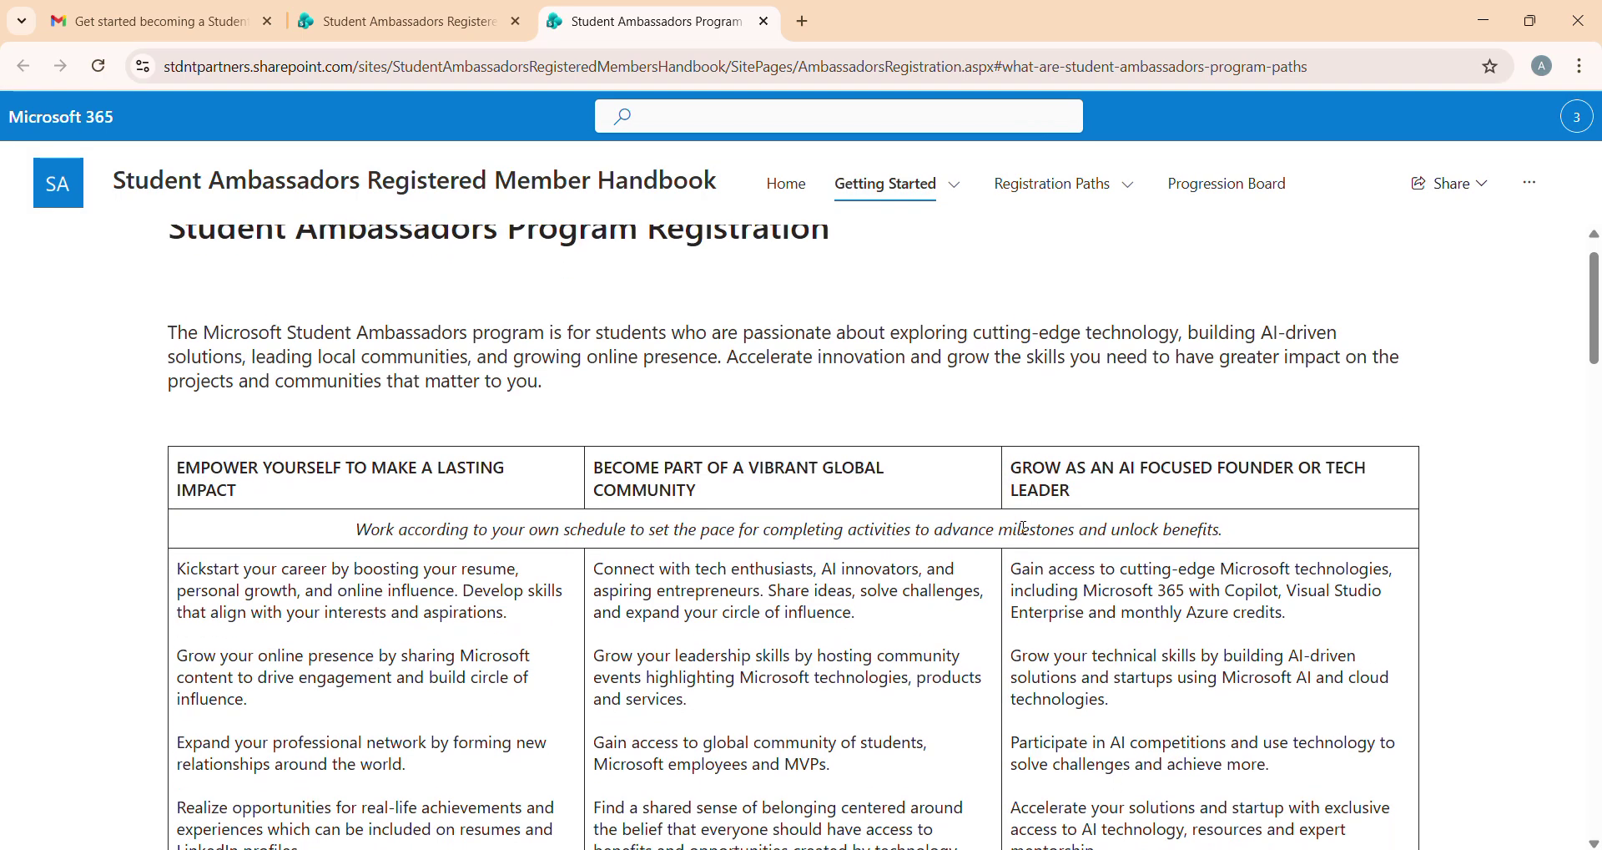
pyautogui.scroll(-3, 1025, 528)
pyautogui.scroll(-3, 1025, 528)
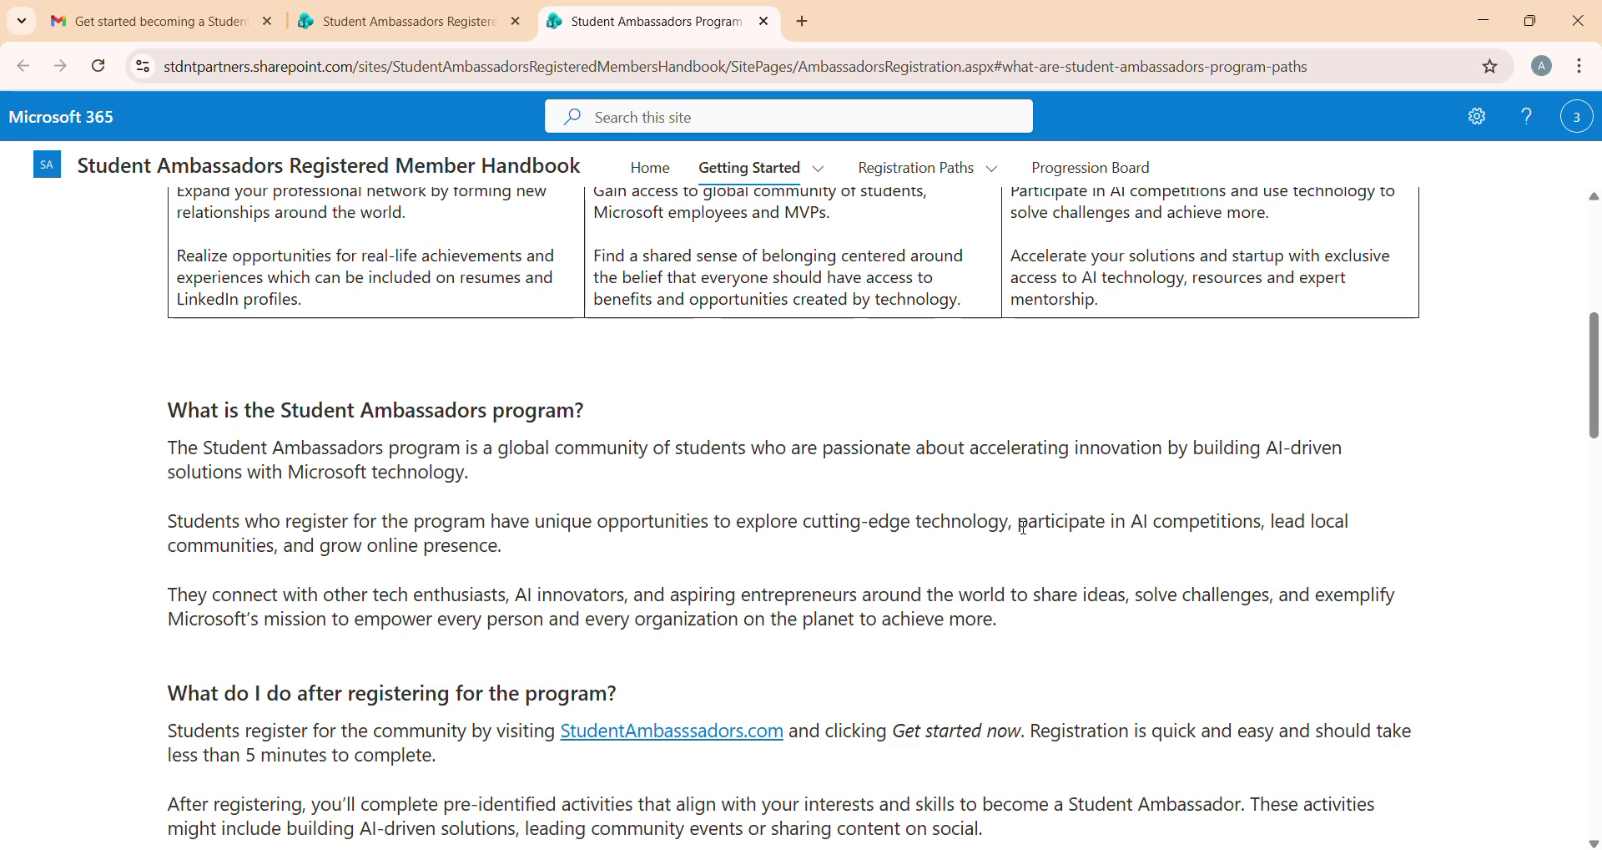
pyautogui.scroll(-10, 1025, 528)
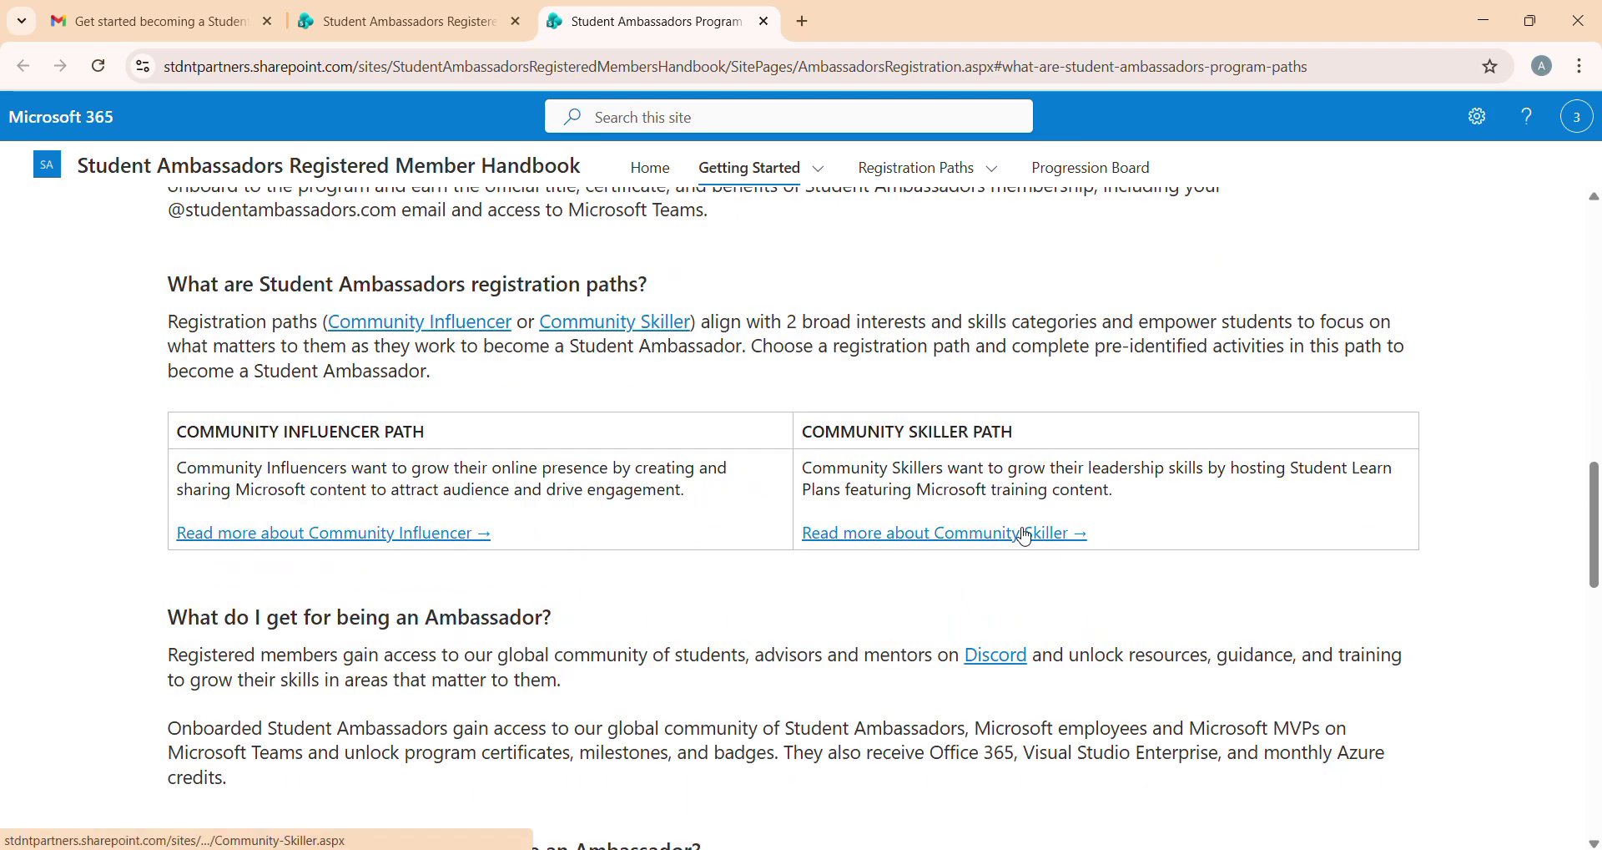
# Compare the Community Skiller and Community Influencer path headings and open the Community Skiller details.
pyautogui.moveTo(803, 404); pyautogui.dragTo(1025, 406)
pyautogui.click(1025, 406)
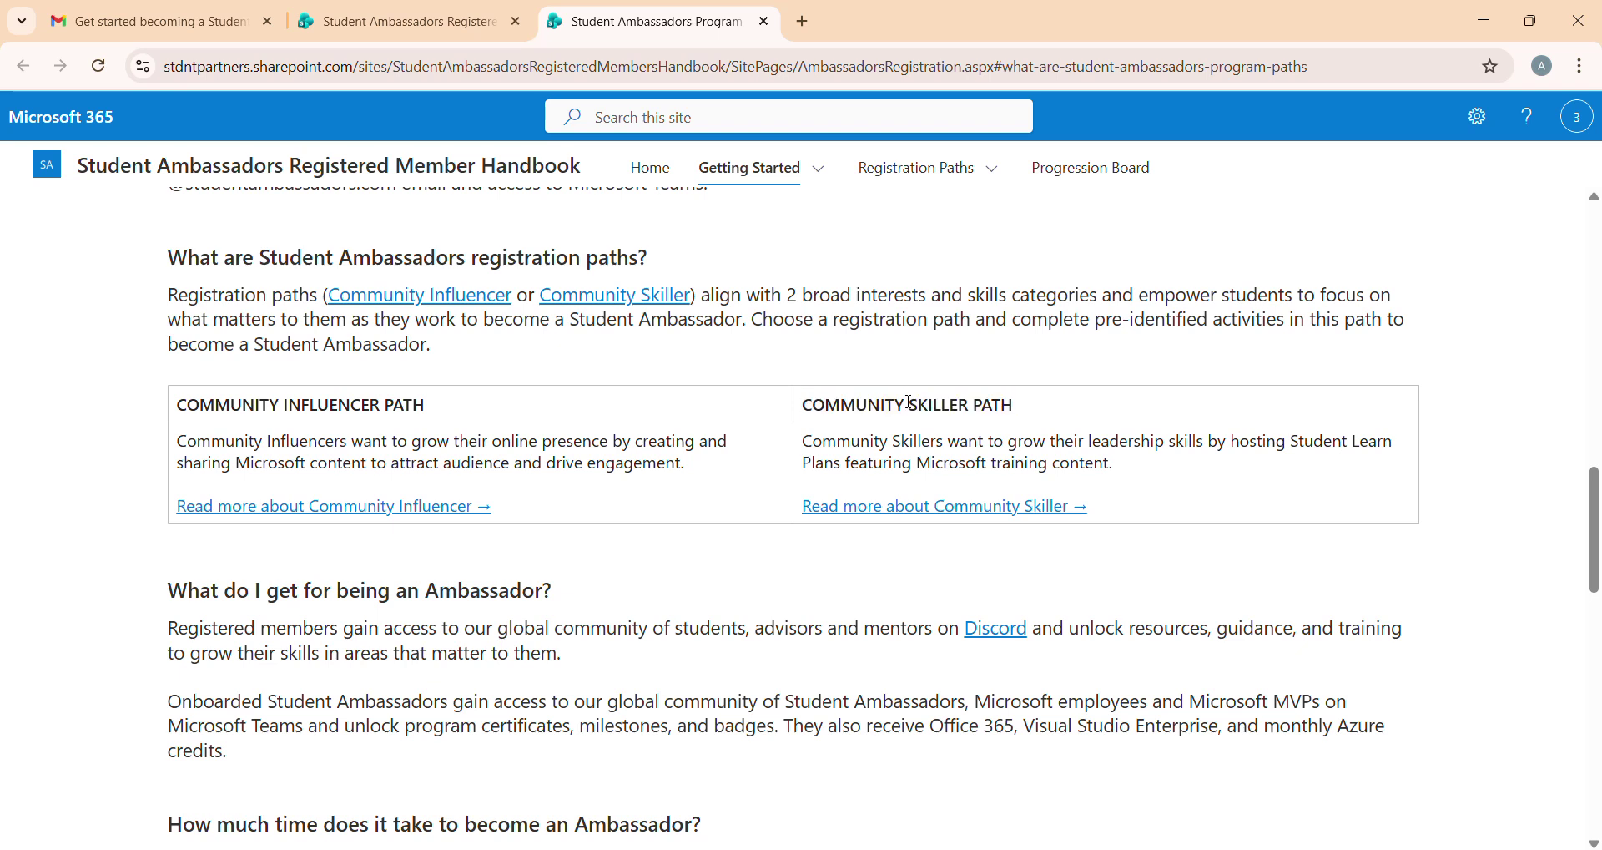
pyautogui.moveTo(201, 406); pyautogui.dragTo(434, 418)
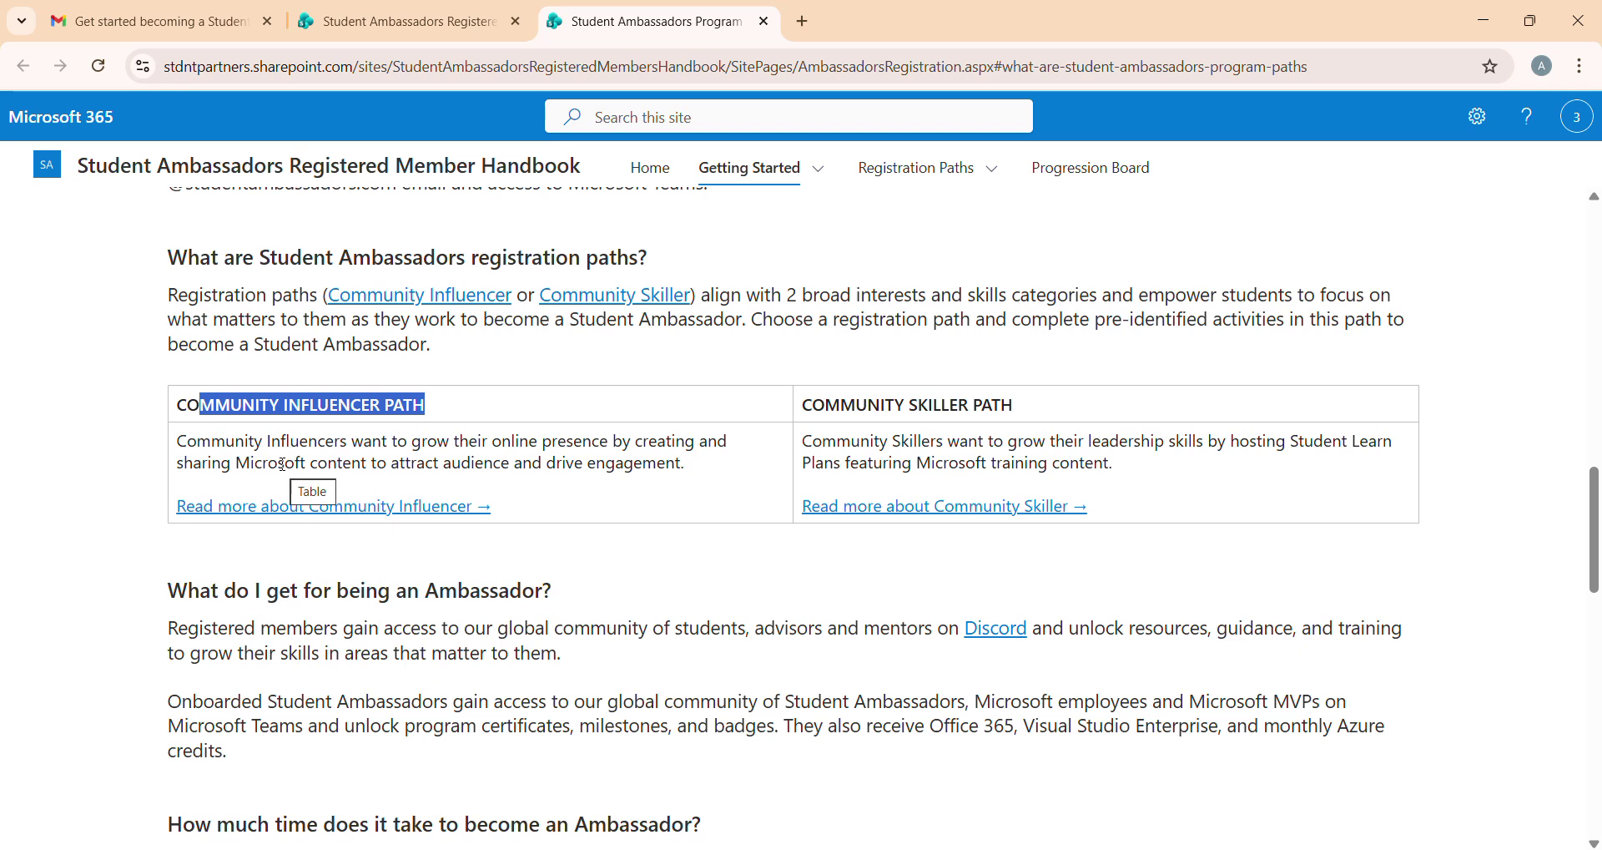
pyautogui.click(910, 509)
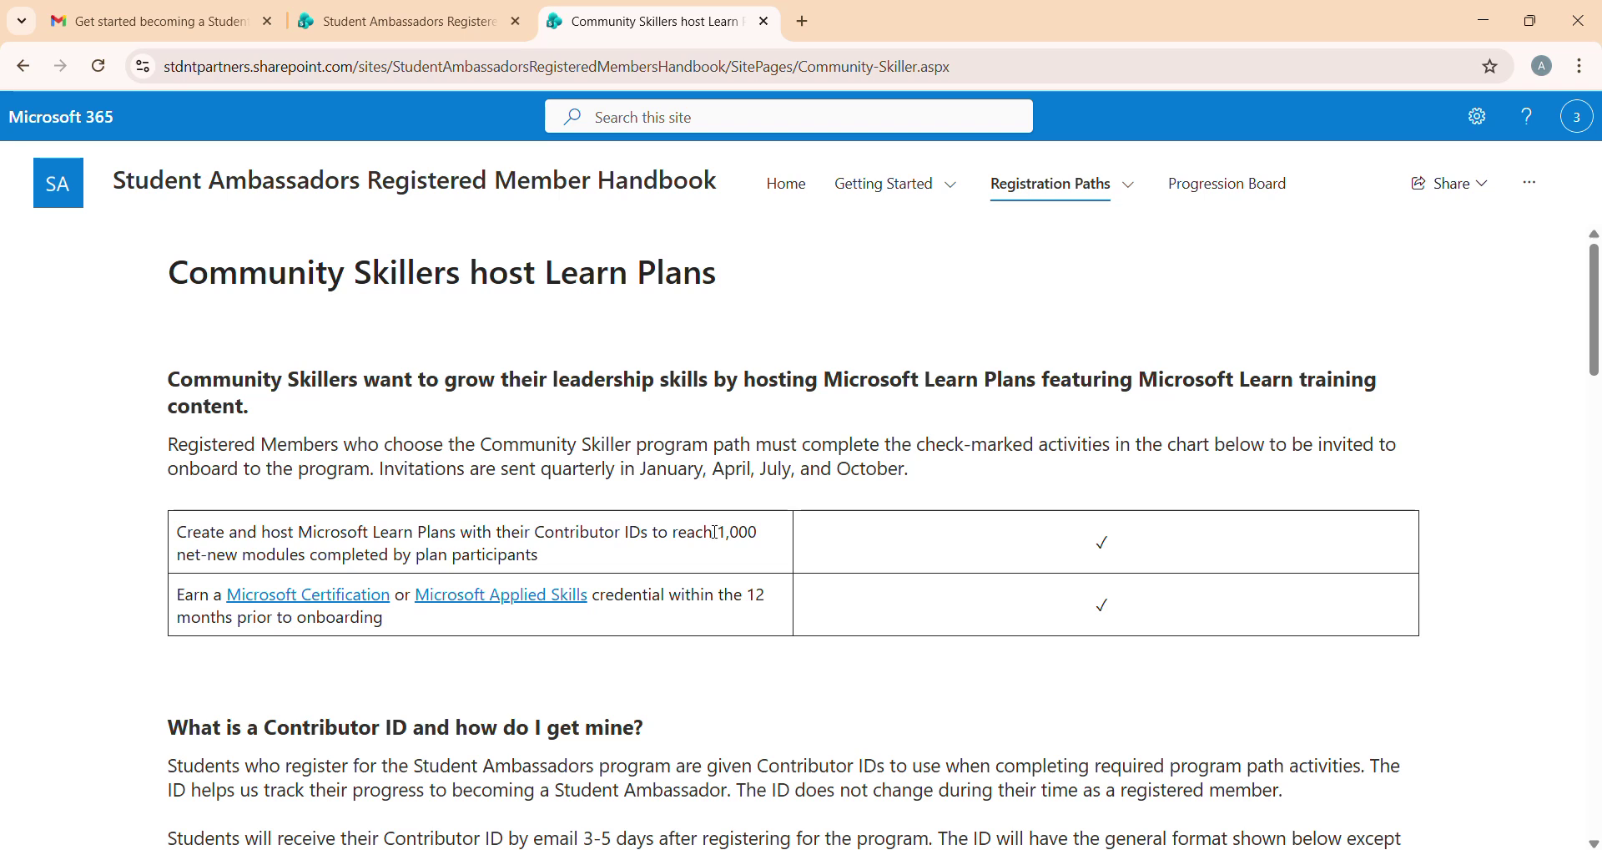
# Highlight the 1,000 net-new modules target and the October invitation on the Community Skillers page.
pyautogui.moveTo(716, 530); pyautogui.dragTo(766, 535)
pyautogui.moveTo(834, 468); pyautogui.dragTo(914, 480)
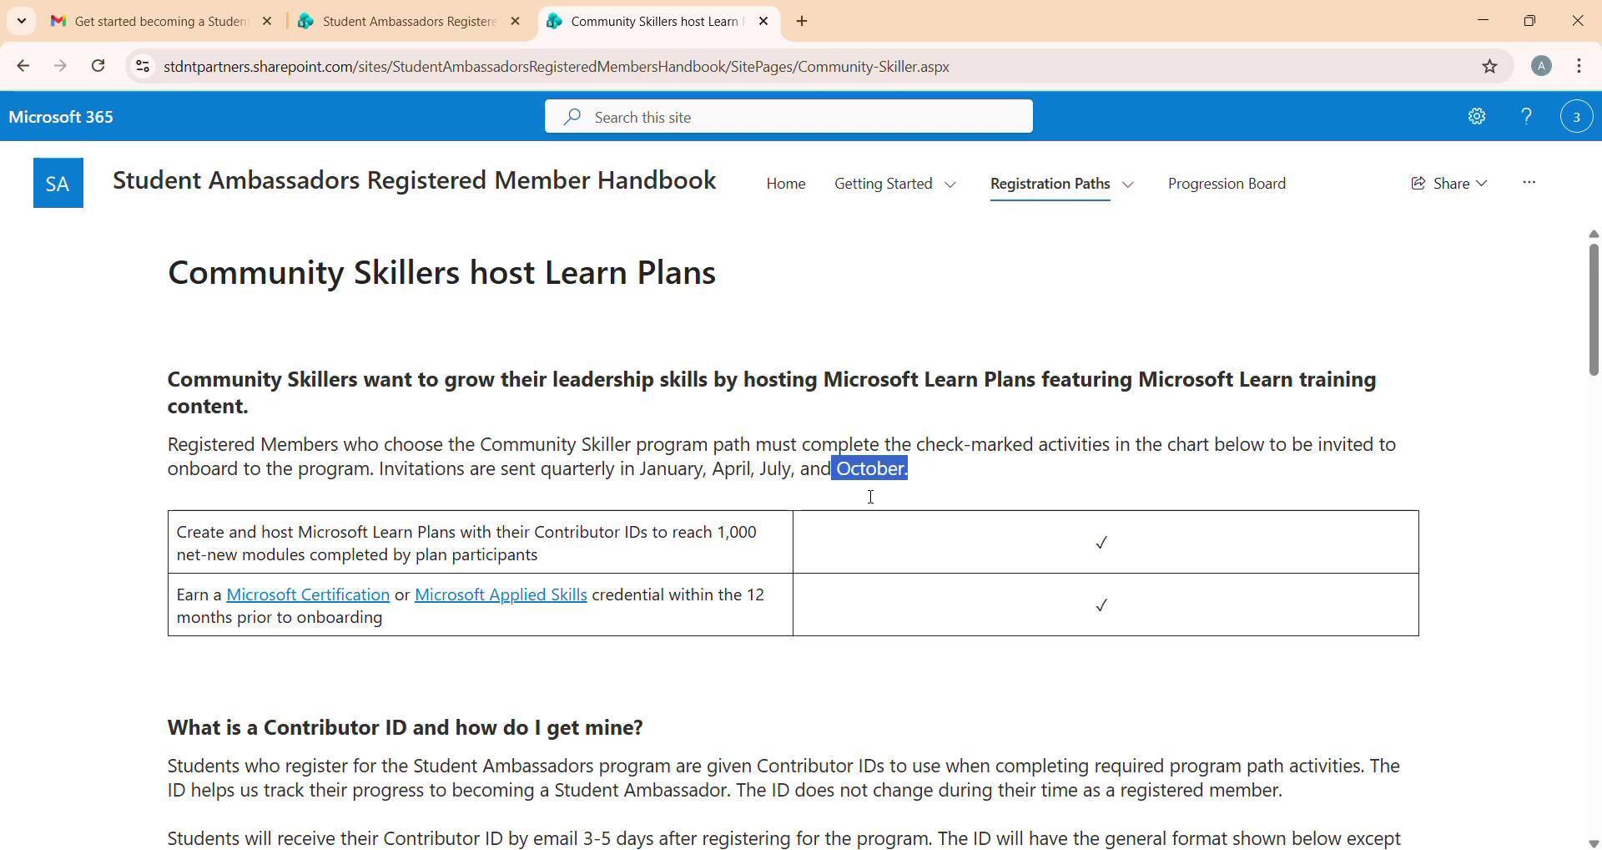
pyautogui.moveTo(756, 532); pyautogui.dragTo(756, 546)
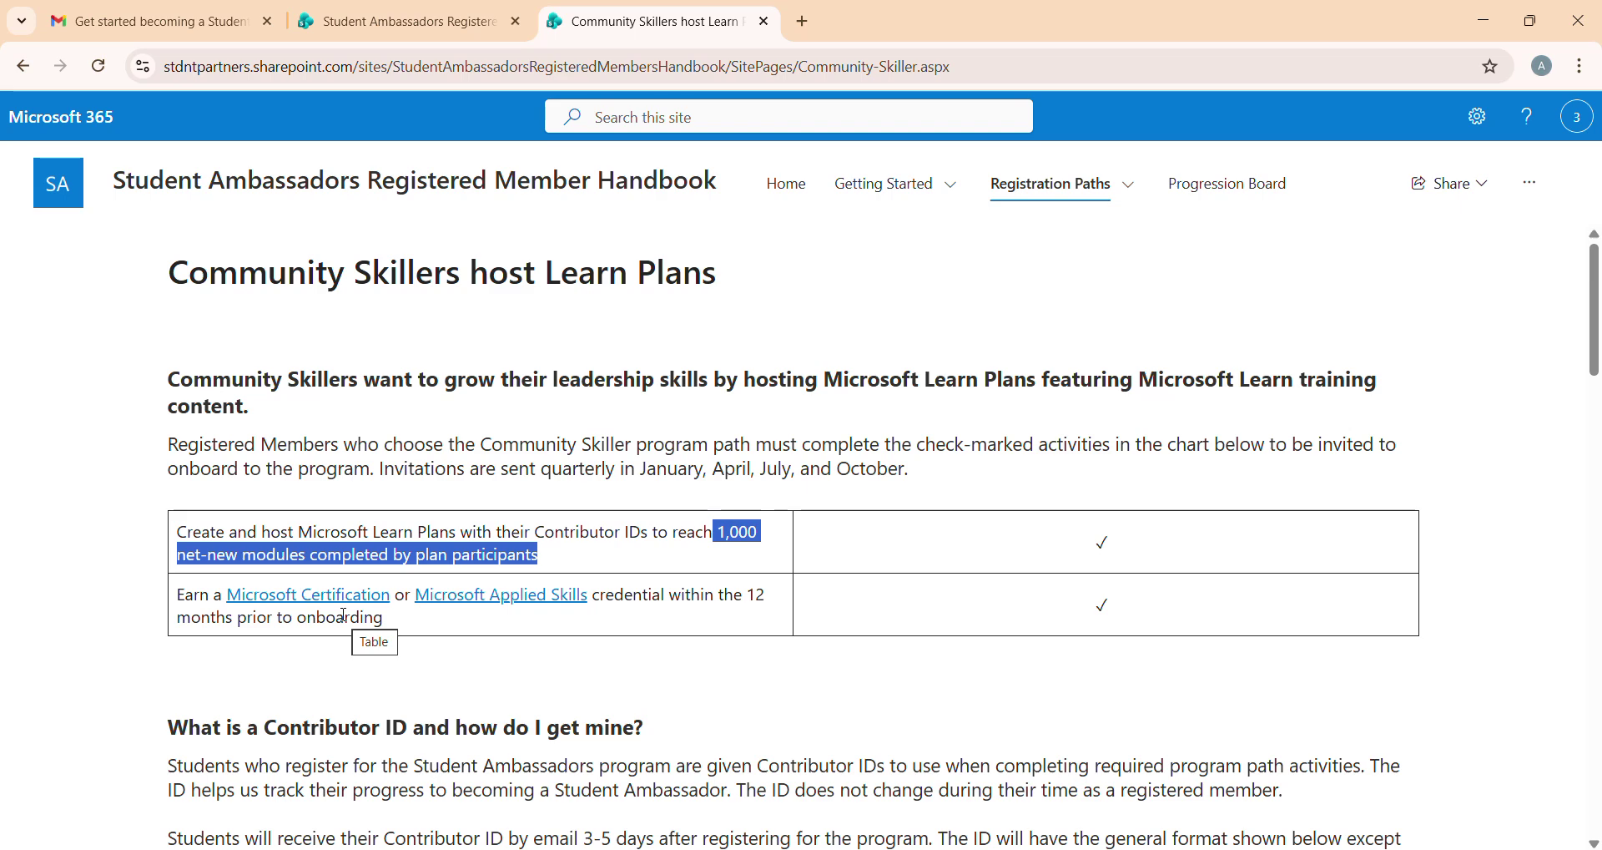
pyautogui.click(280, 598)
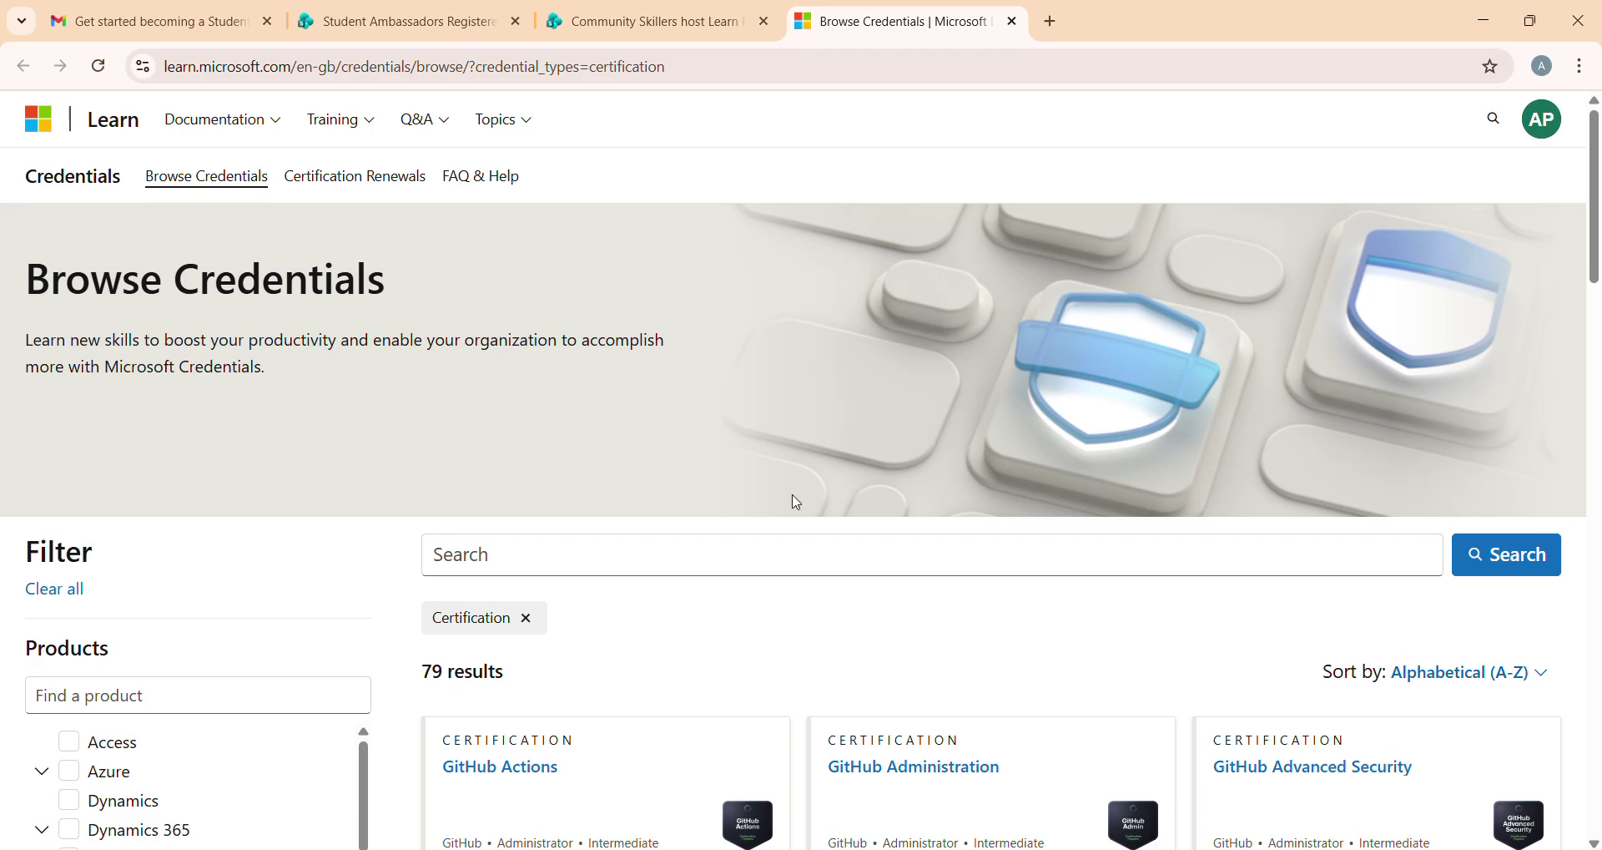
pyautogui.scroll(-3, 784, 622)
pyautogui.scroll(-20, 785, 626)
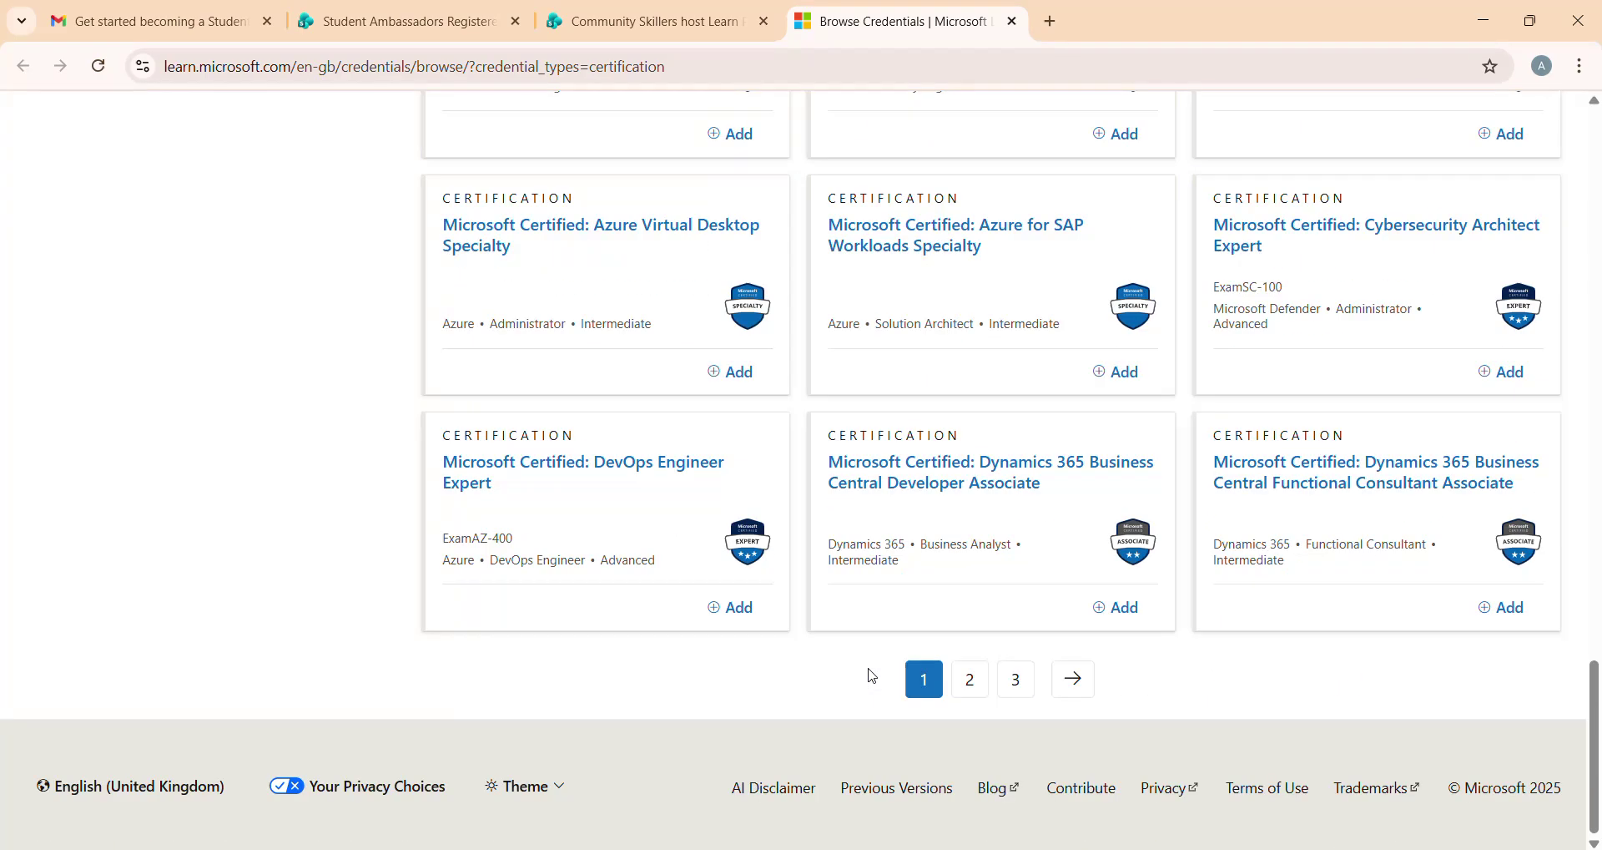
pyautogui.scroll(1, 772, 560)
pyautogui.scroll(20, 772, 560)
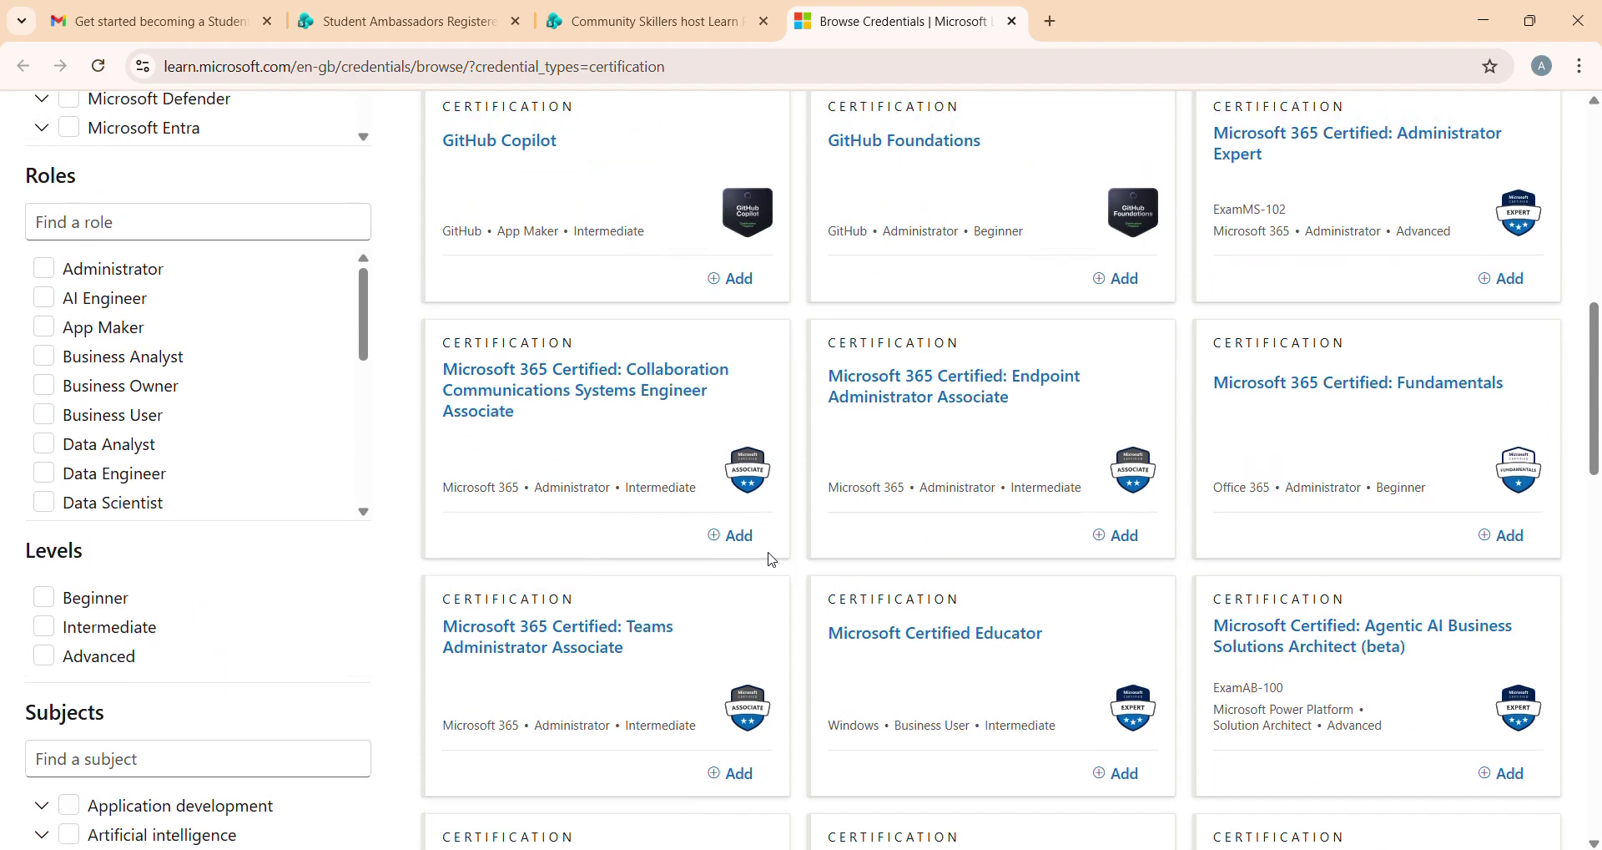
pyautogui.scroll(2, 665, 342)
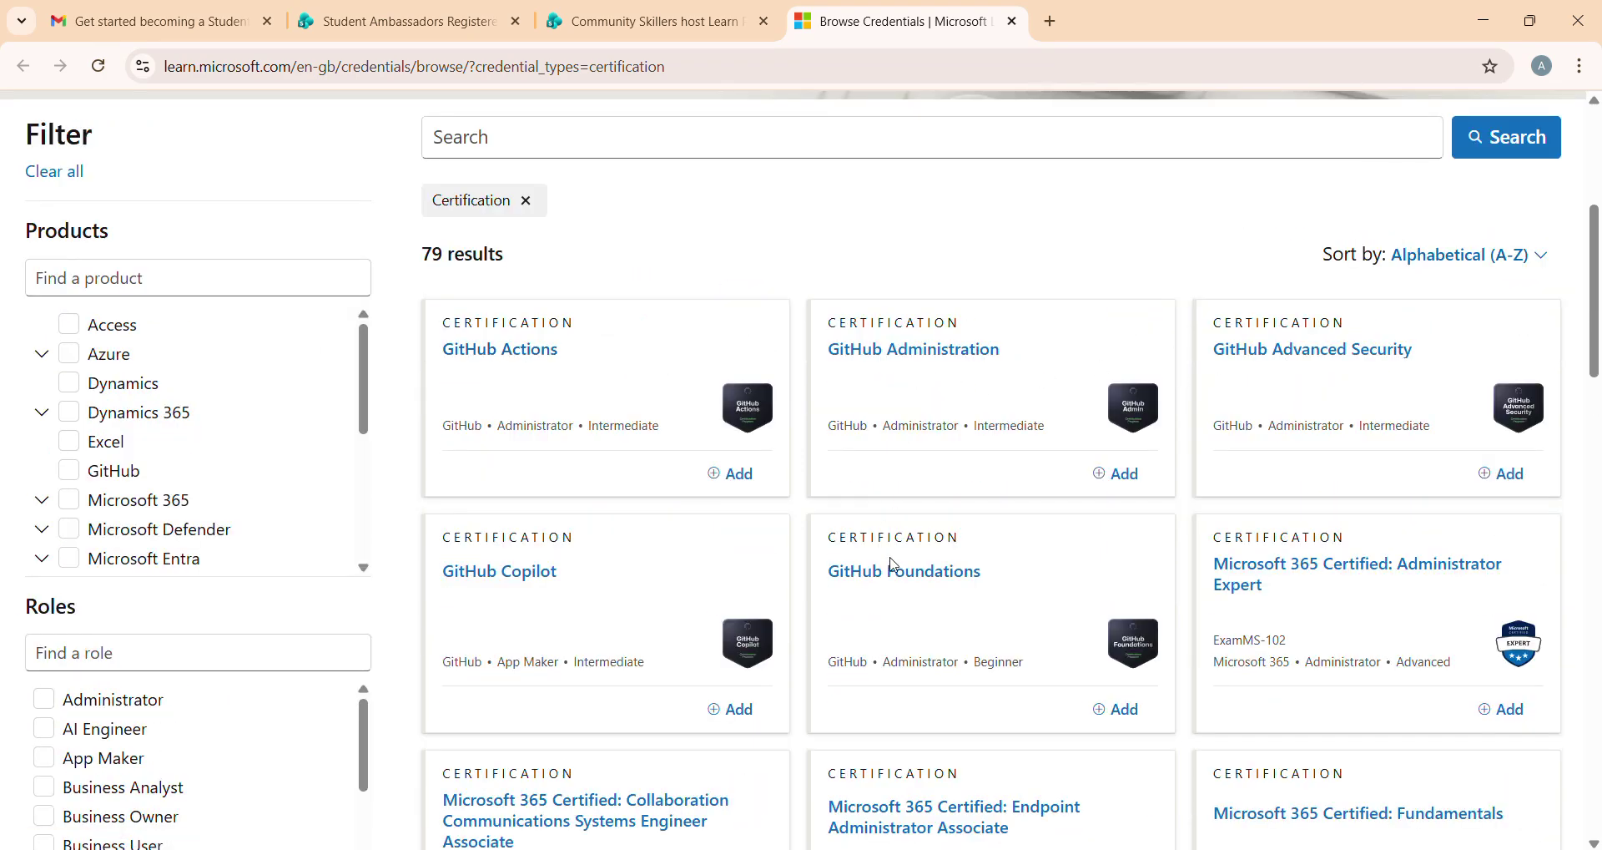
pyautogui.click(896, 574)
pyautogui.scroll(-4, 891, 568)
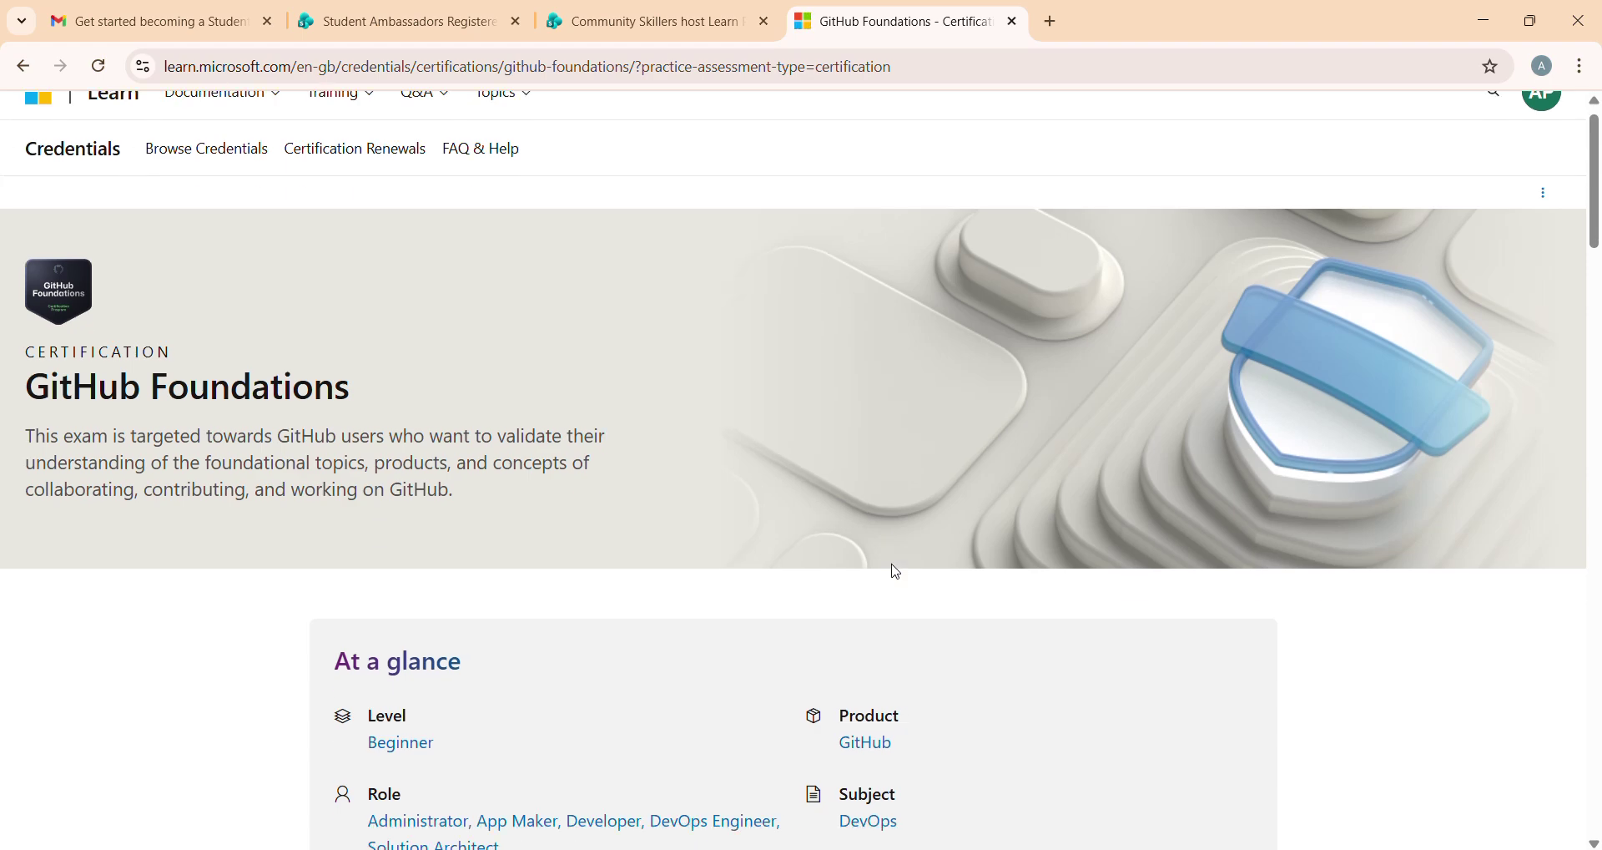
pyautogui.scroll(-1, 369, 358)
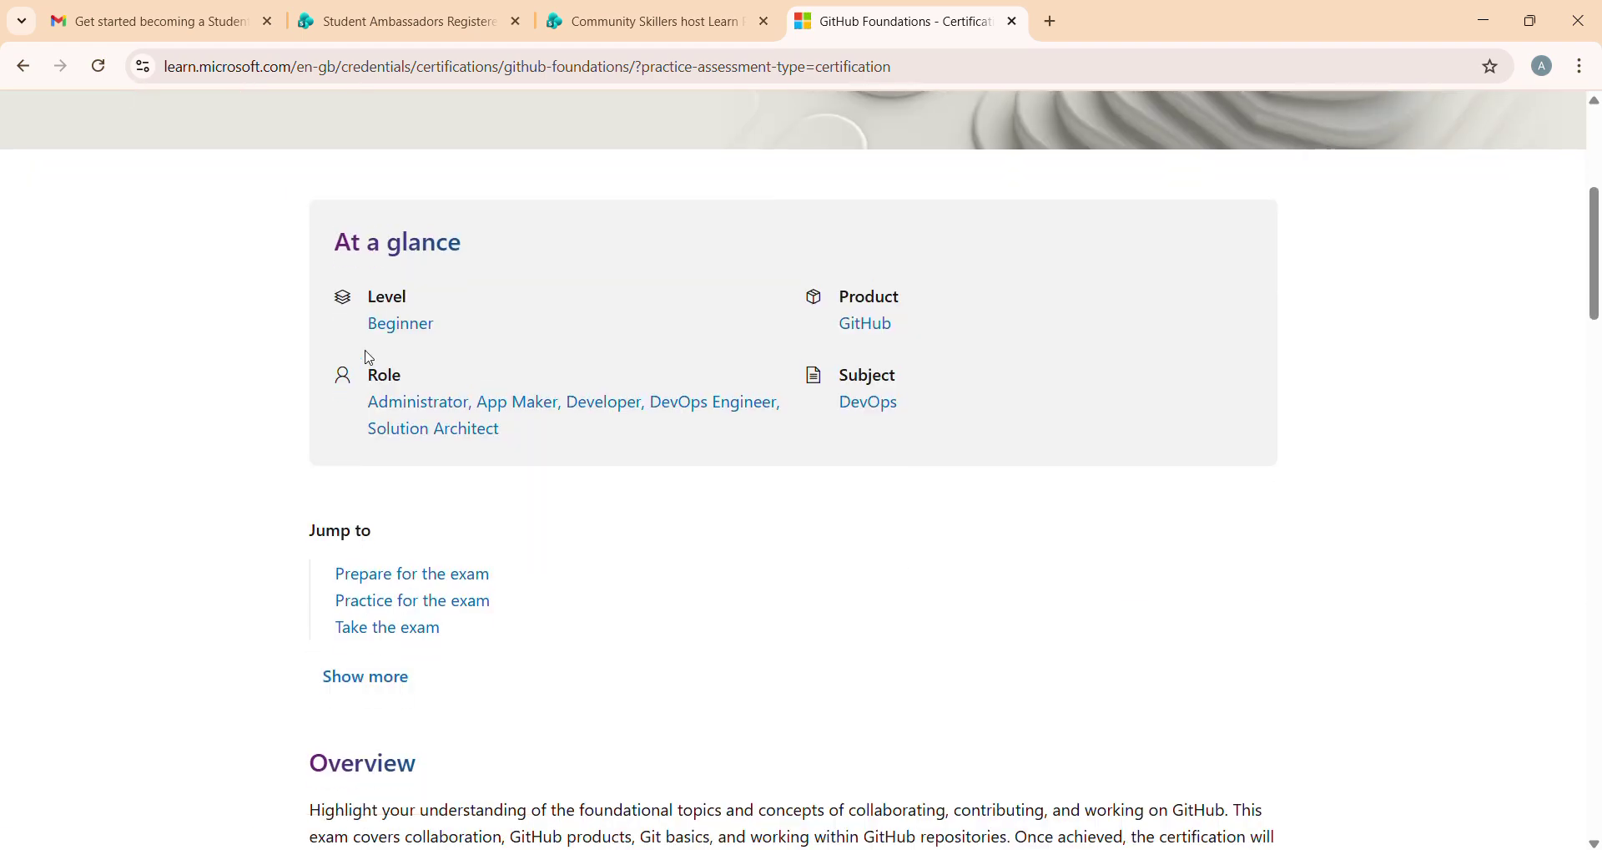
pyautogui.scroll(-7, 370, 358)
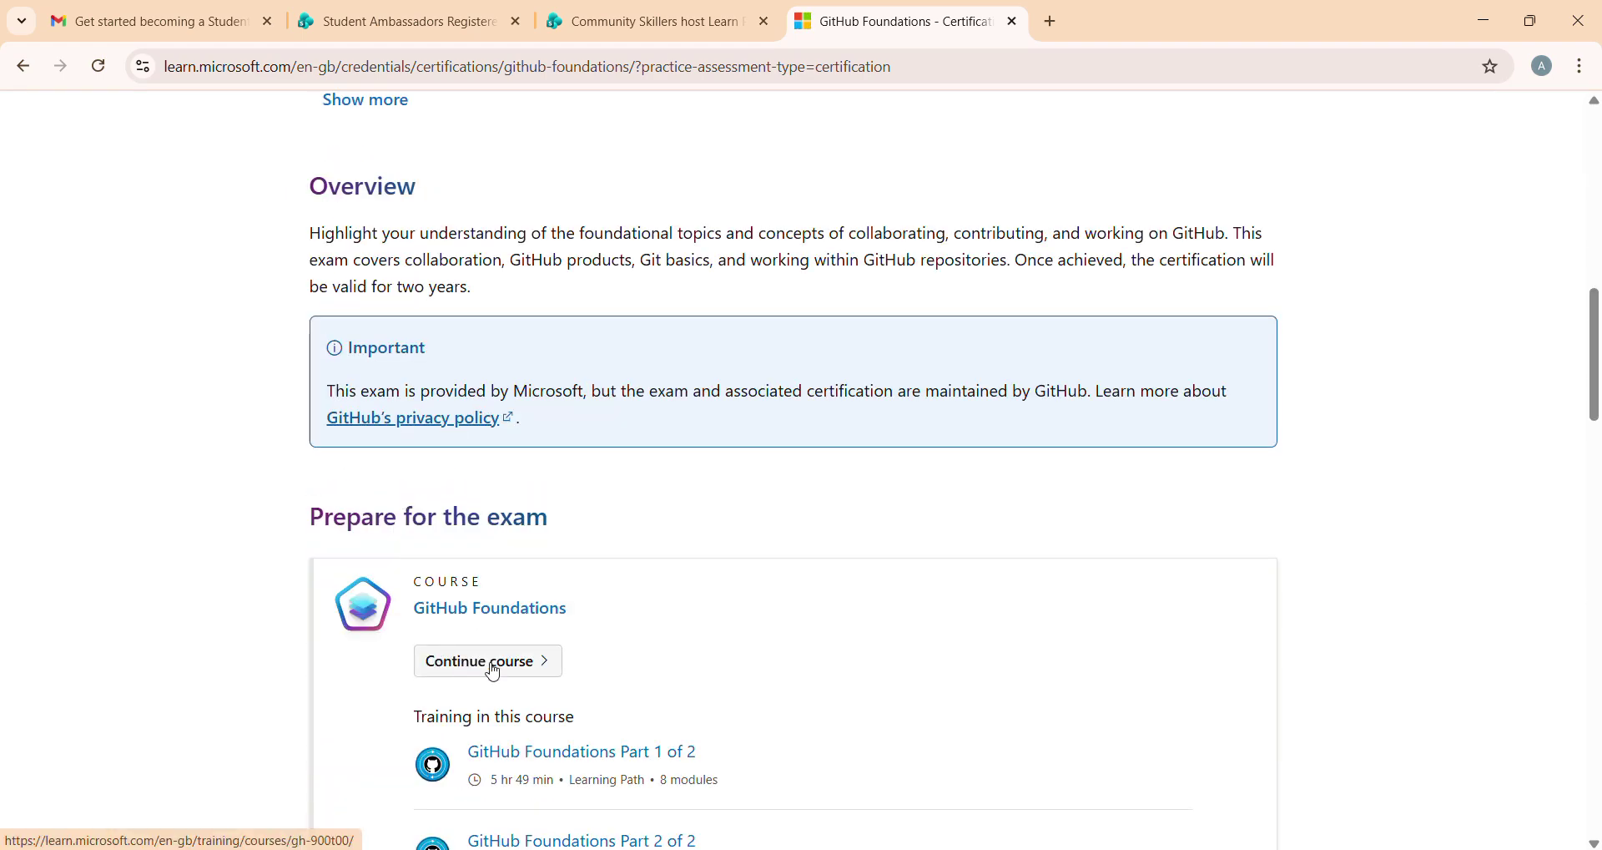
pyautogui.click(494, 672)
pyautogui.scroll(-4, 878, 564)
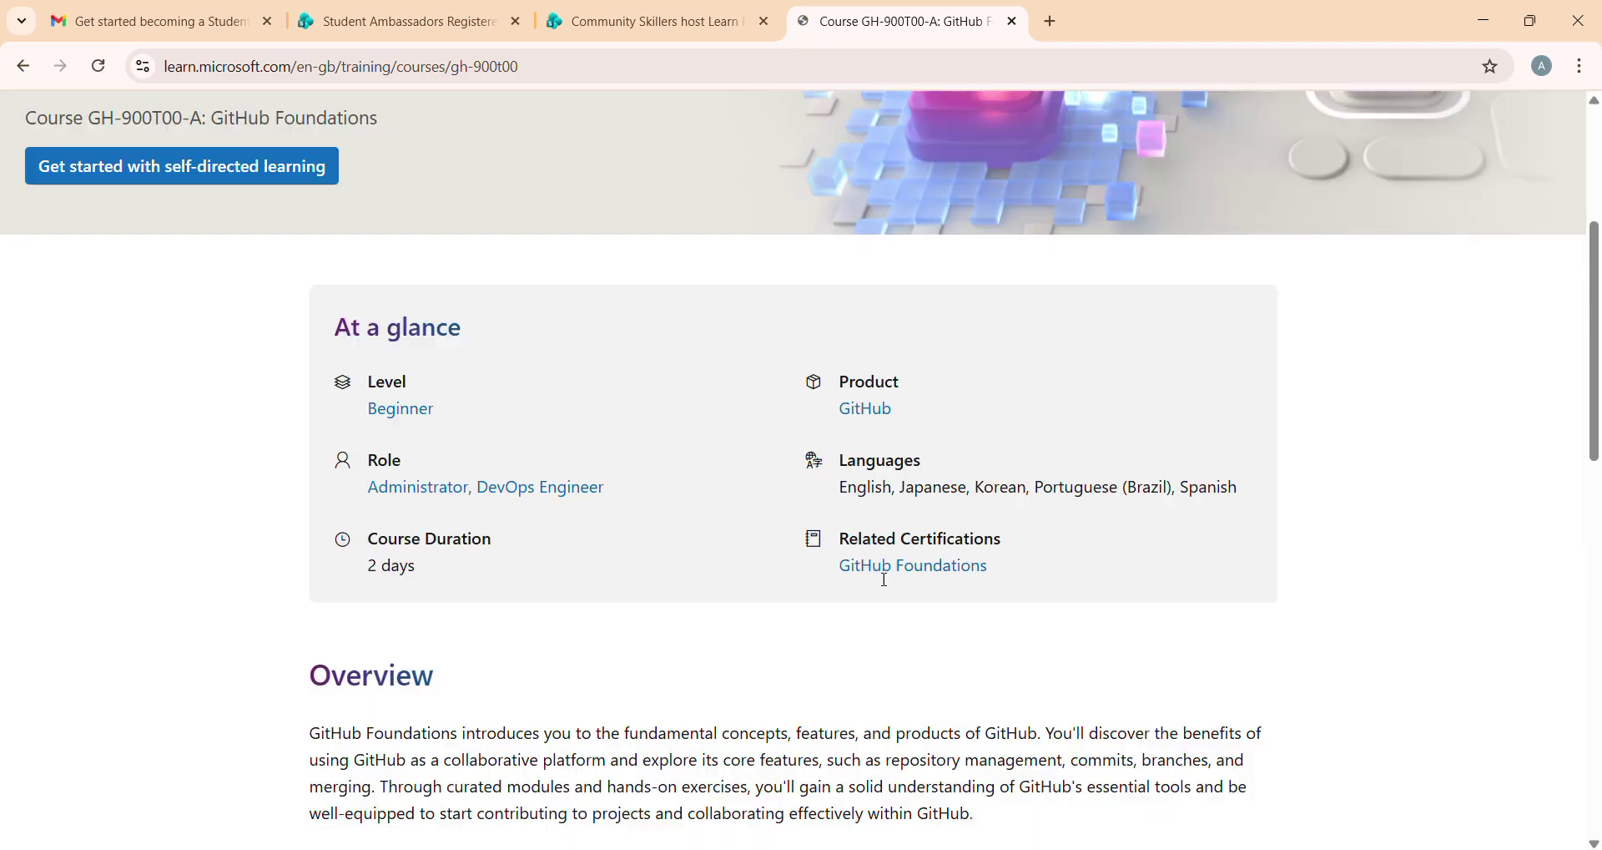
pyautogui.scroll(-4, 886, 580)
pyautogui.scroll(5, 886, 580)
pyautogui.scroll(-15, 887, 580)
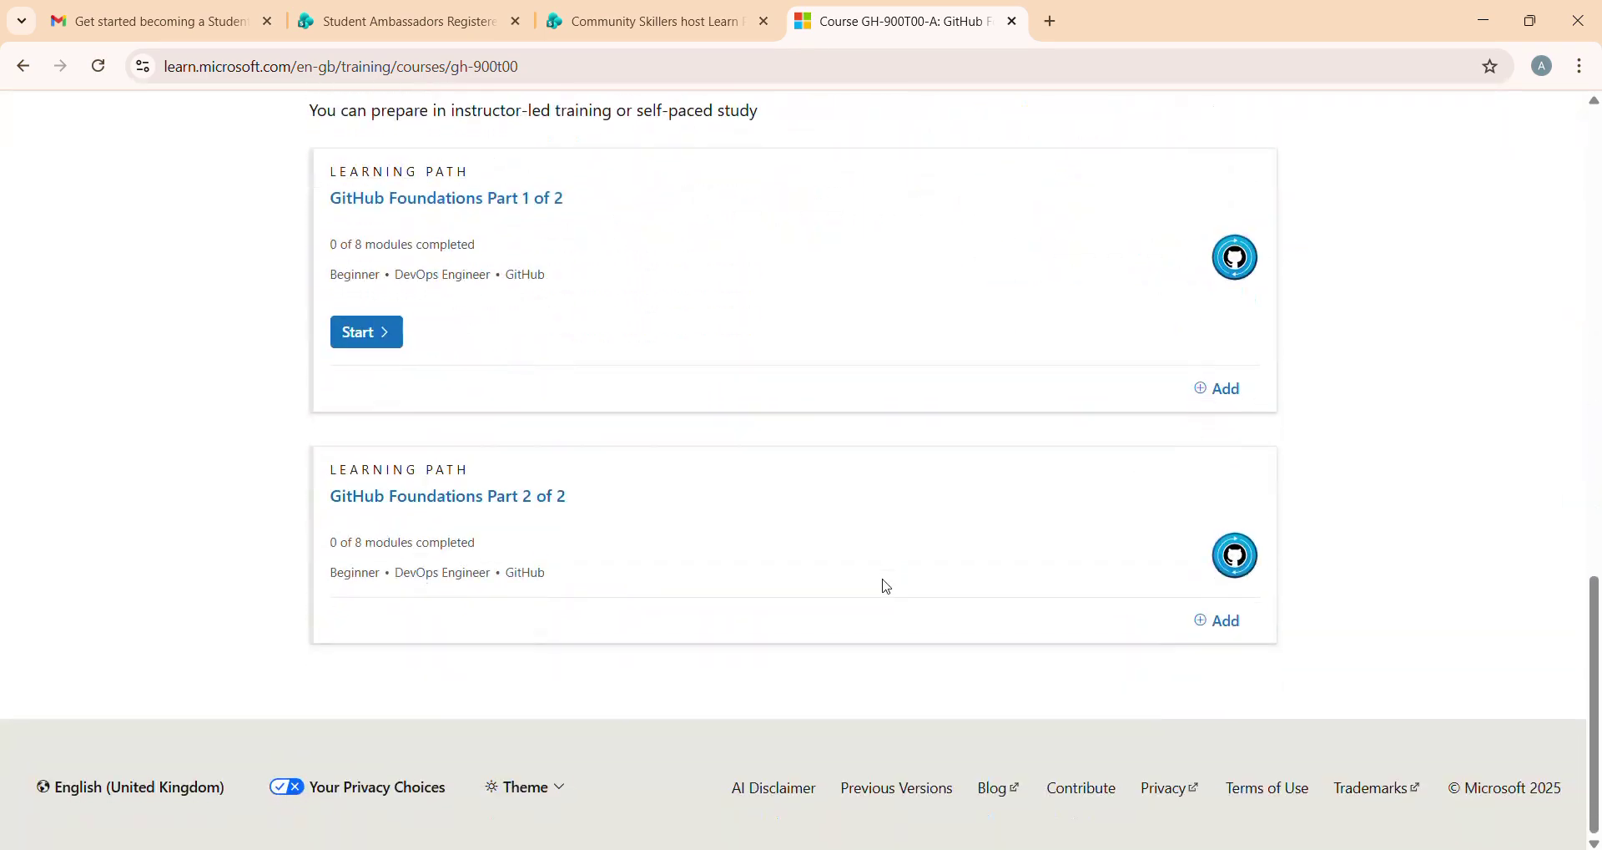
pyautogui.scroll(2, 597, 505)
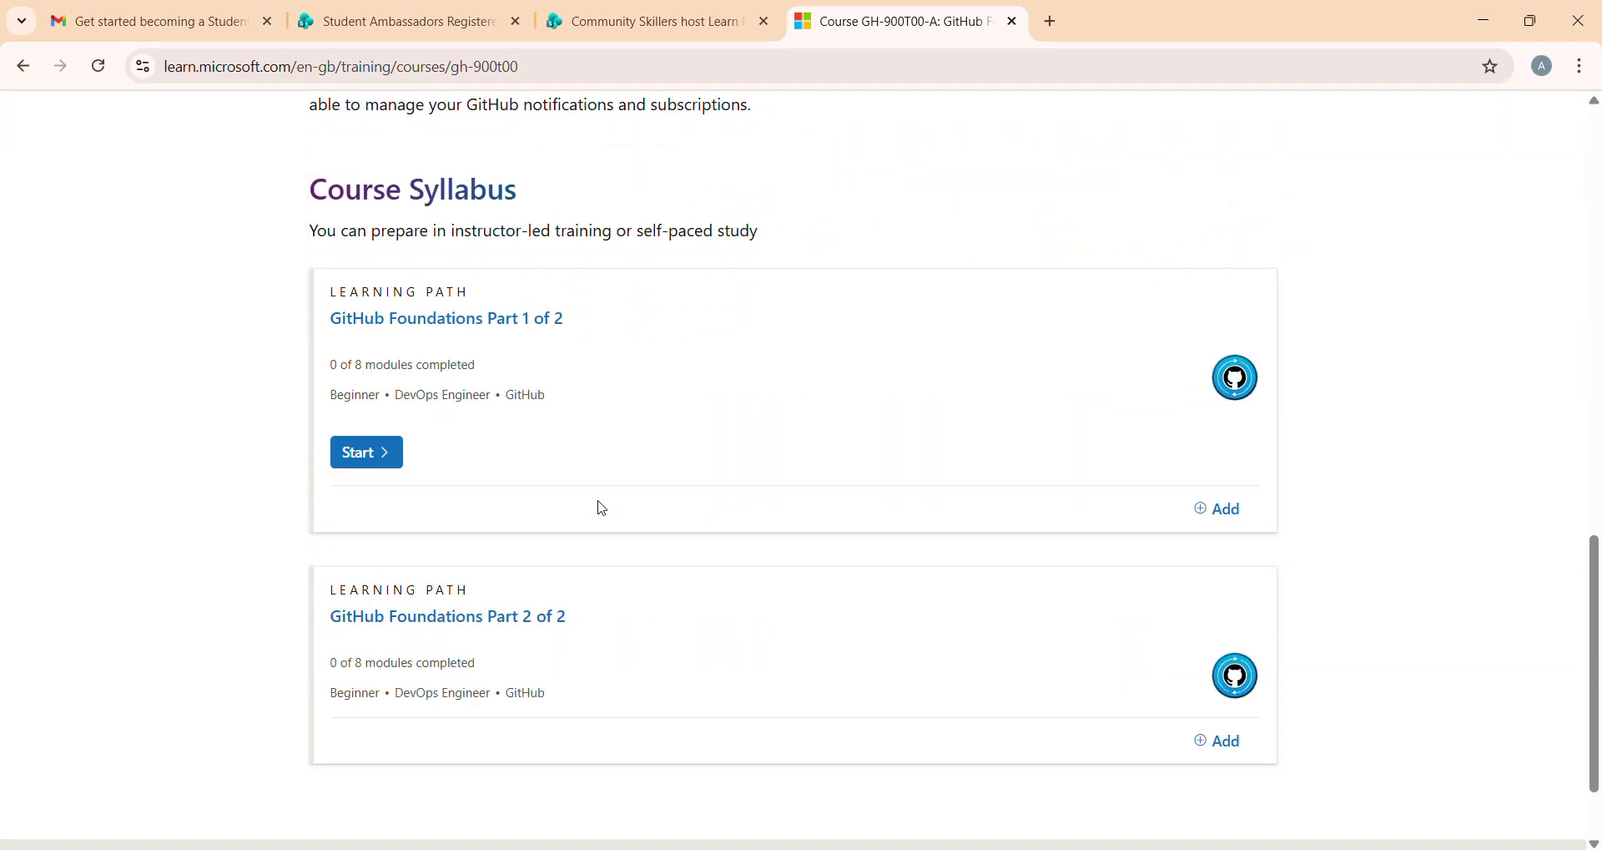
pyautogui.scroll(3, 602, 507)
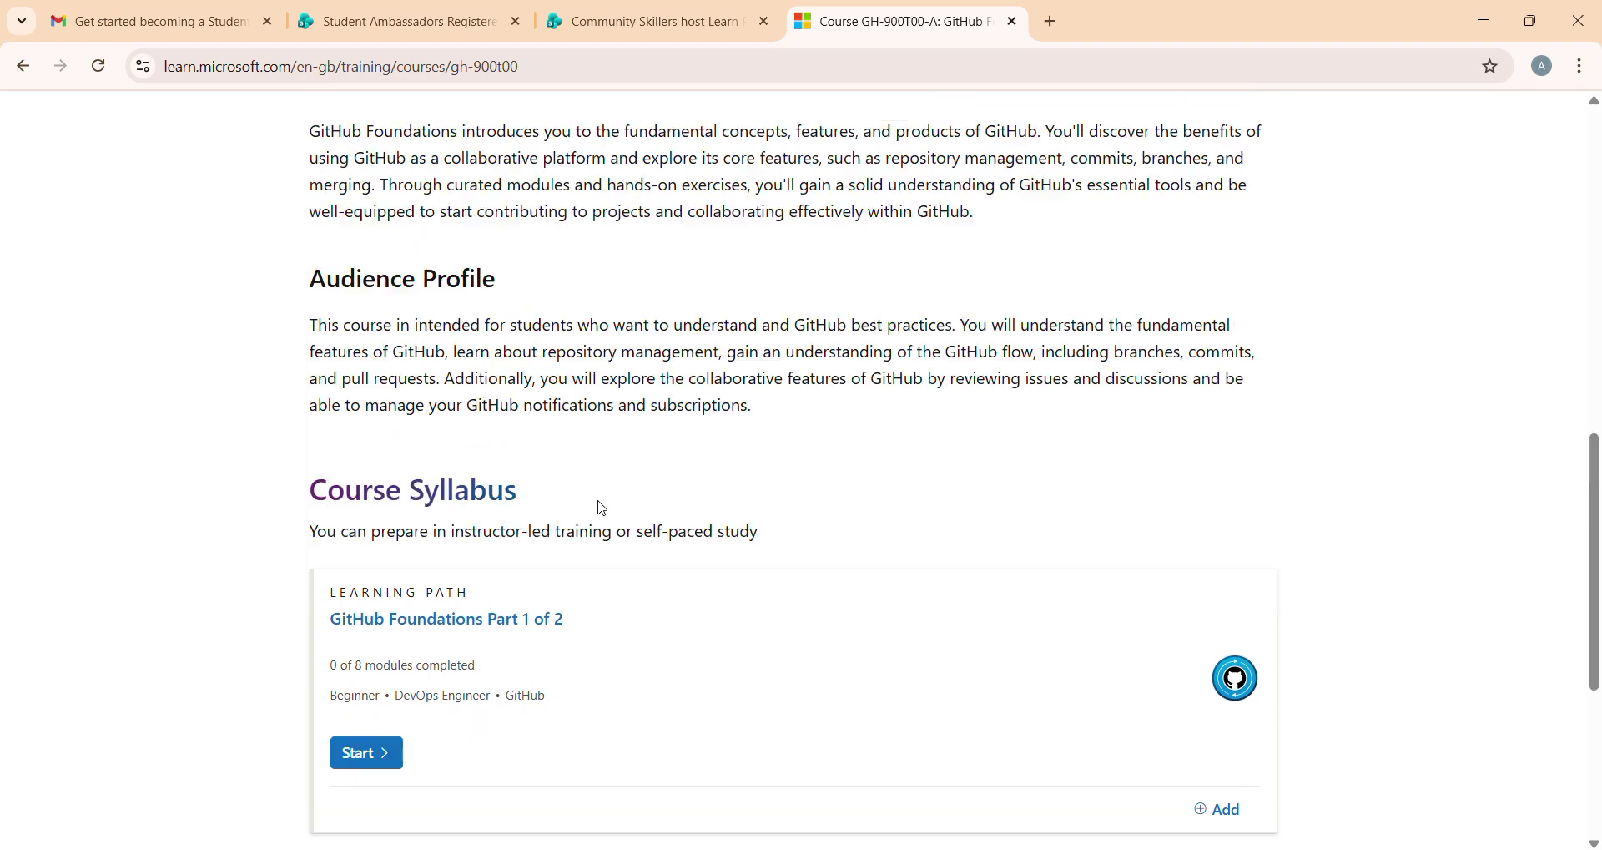
pyautogui.scroll(1, 603, 506)
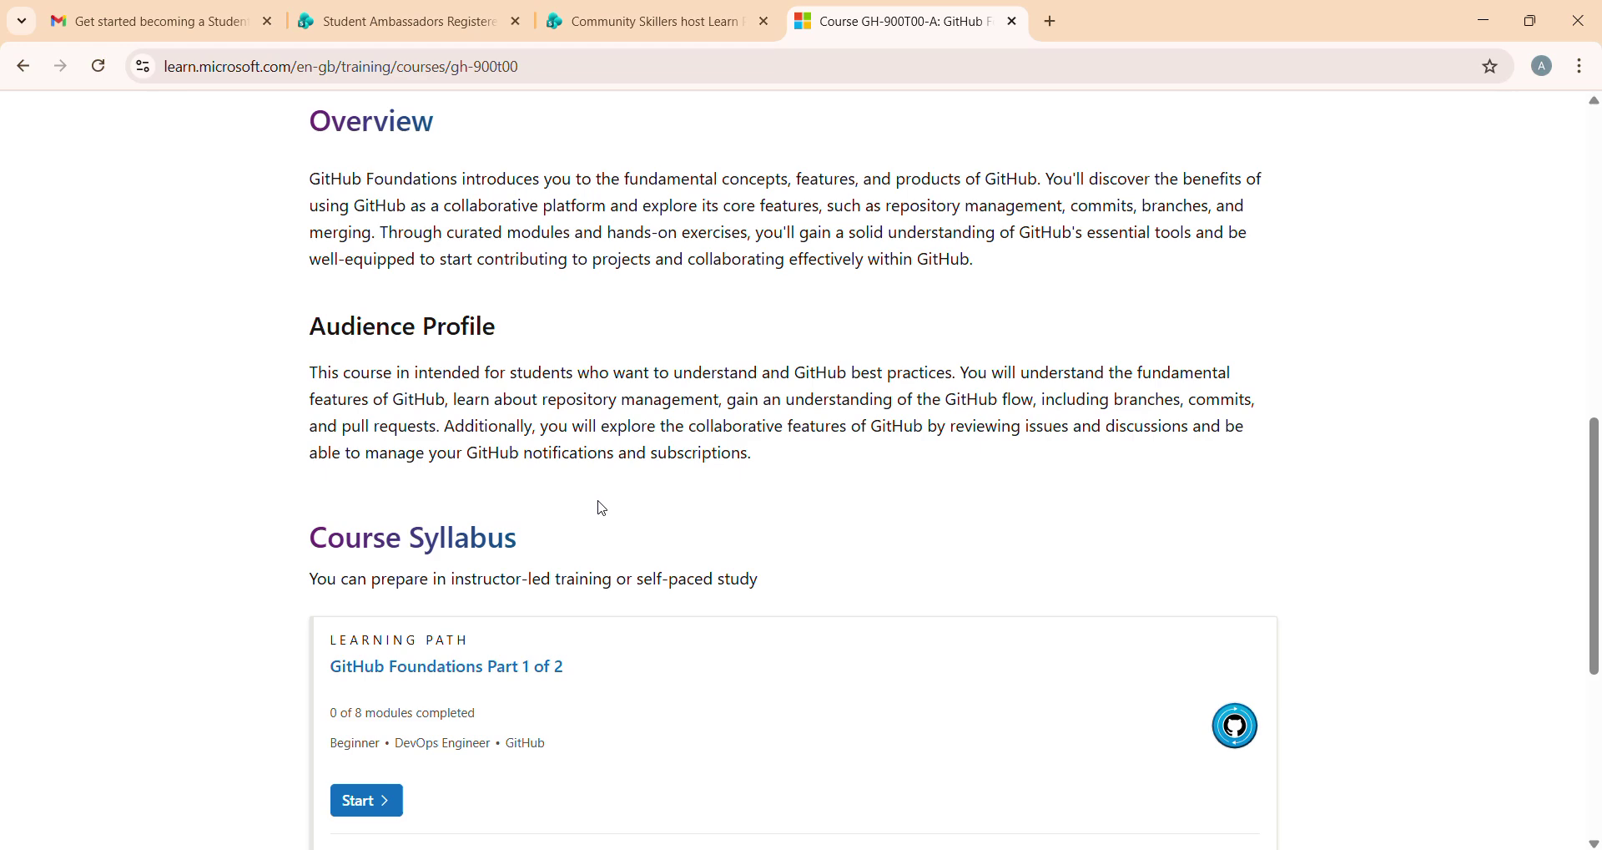
pyautogui.scroll(12, 601, 506)
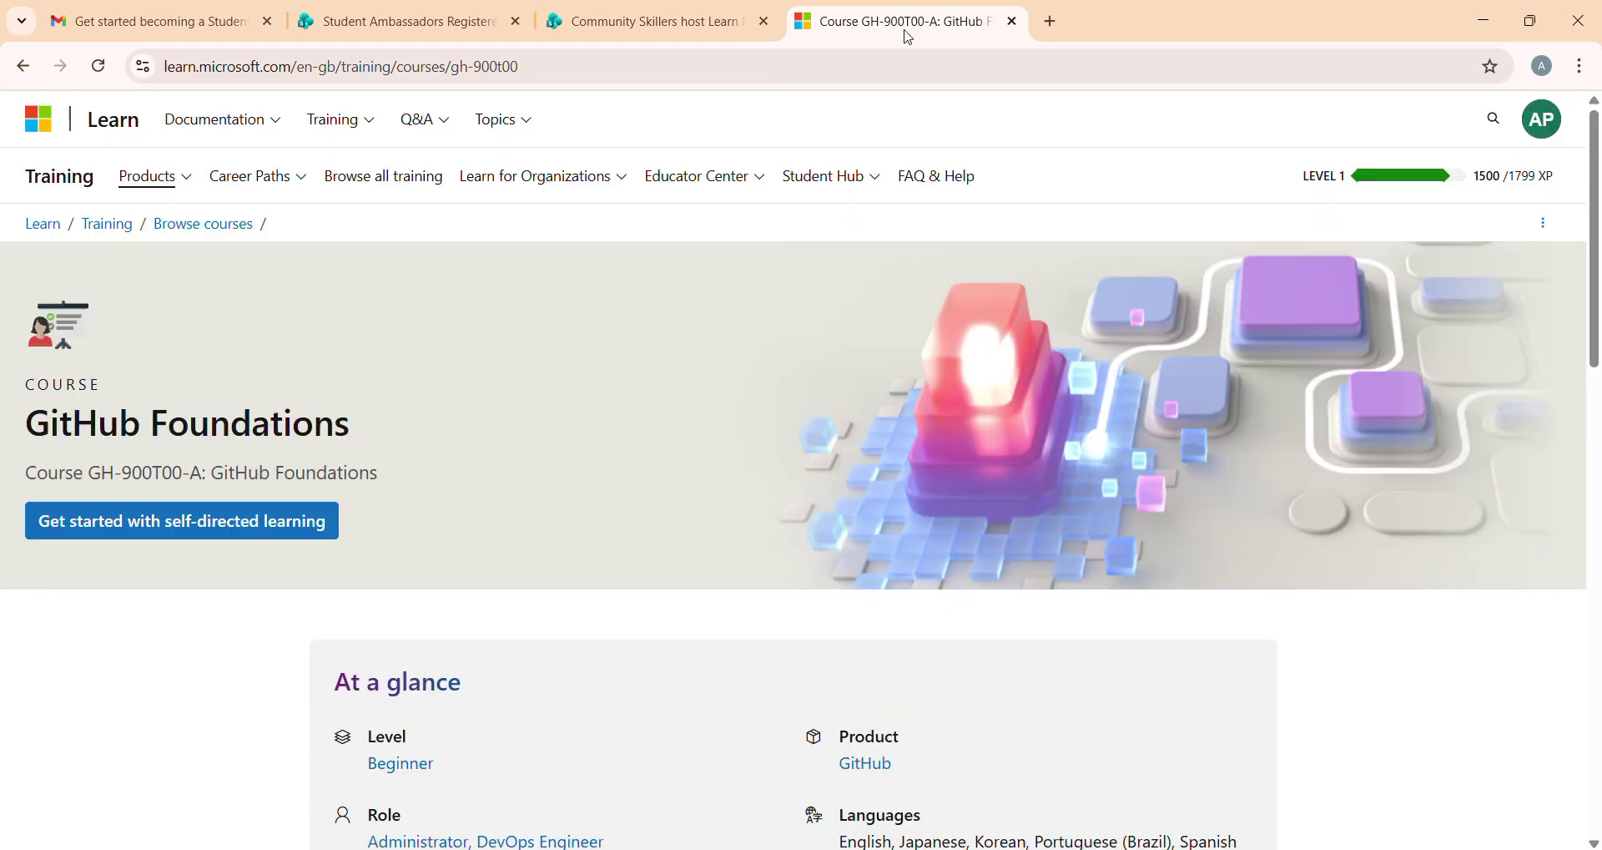
pyautogui.click(26, 71)
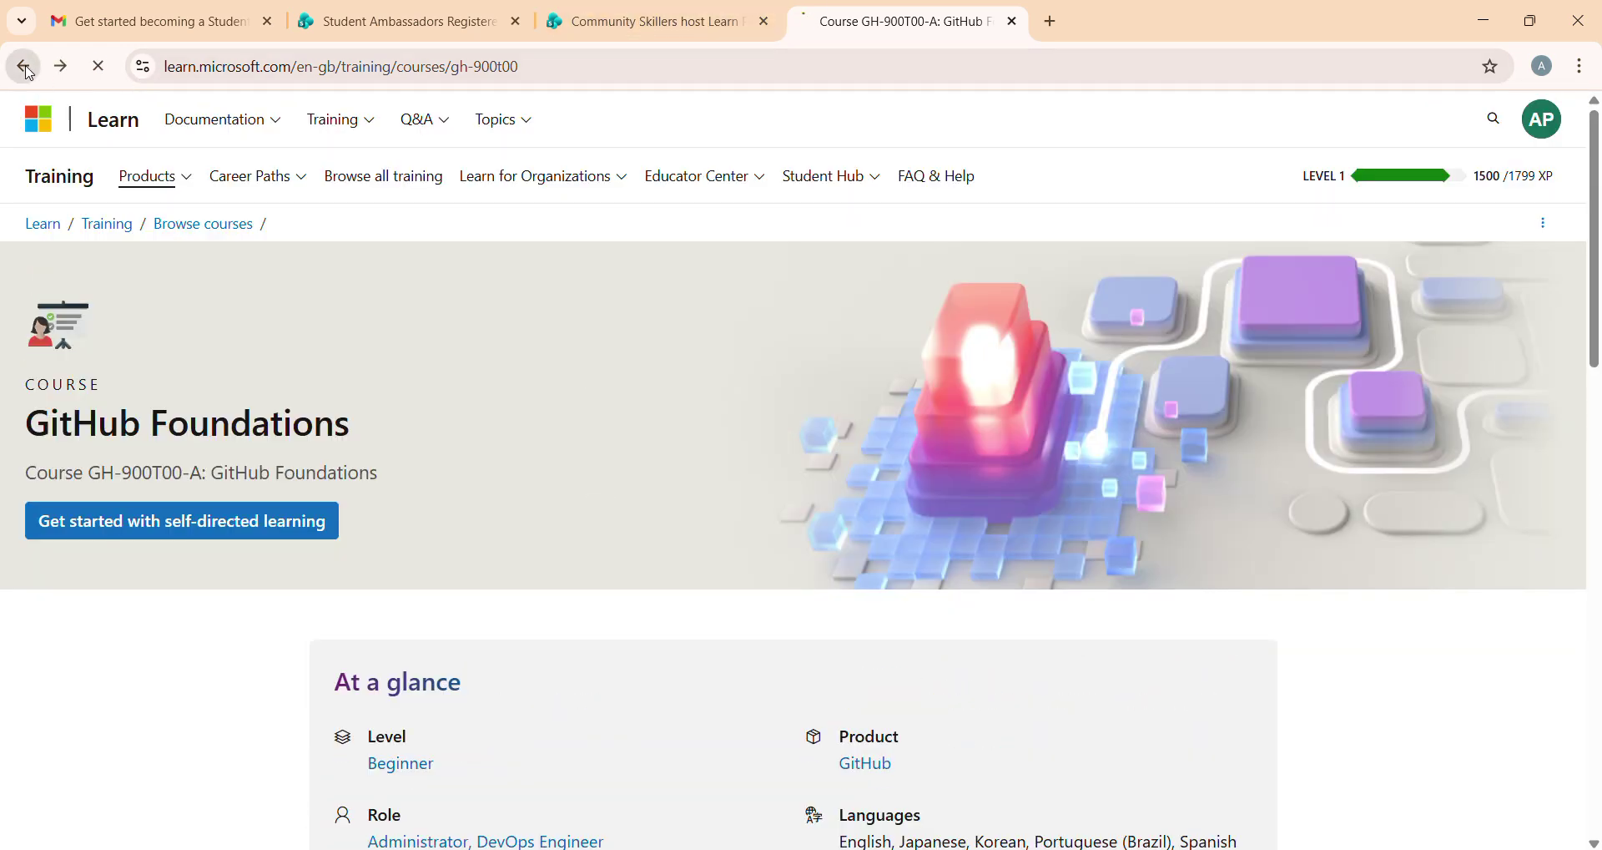
pyautogui.click(26, 70)
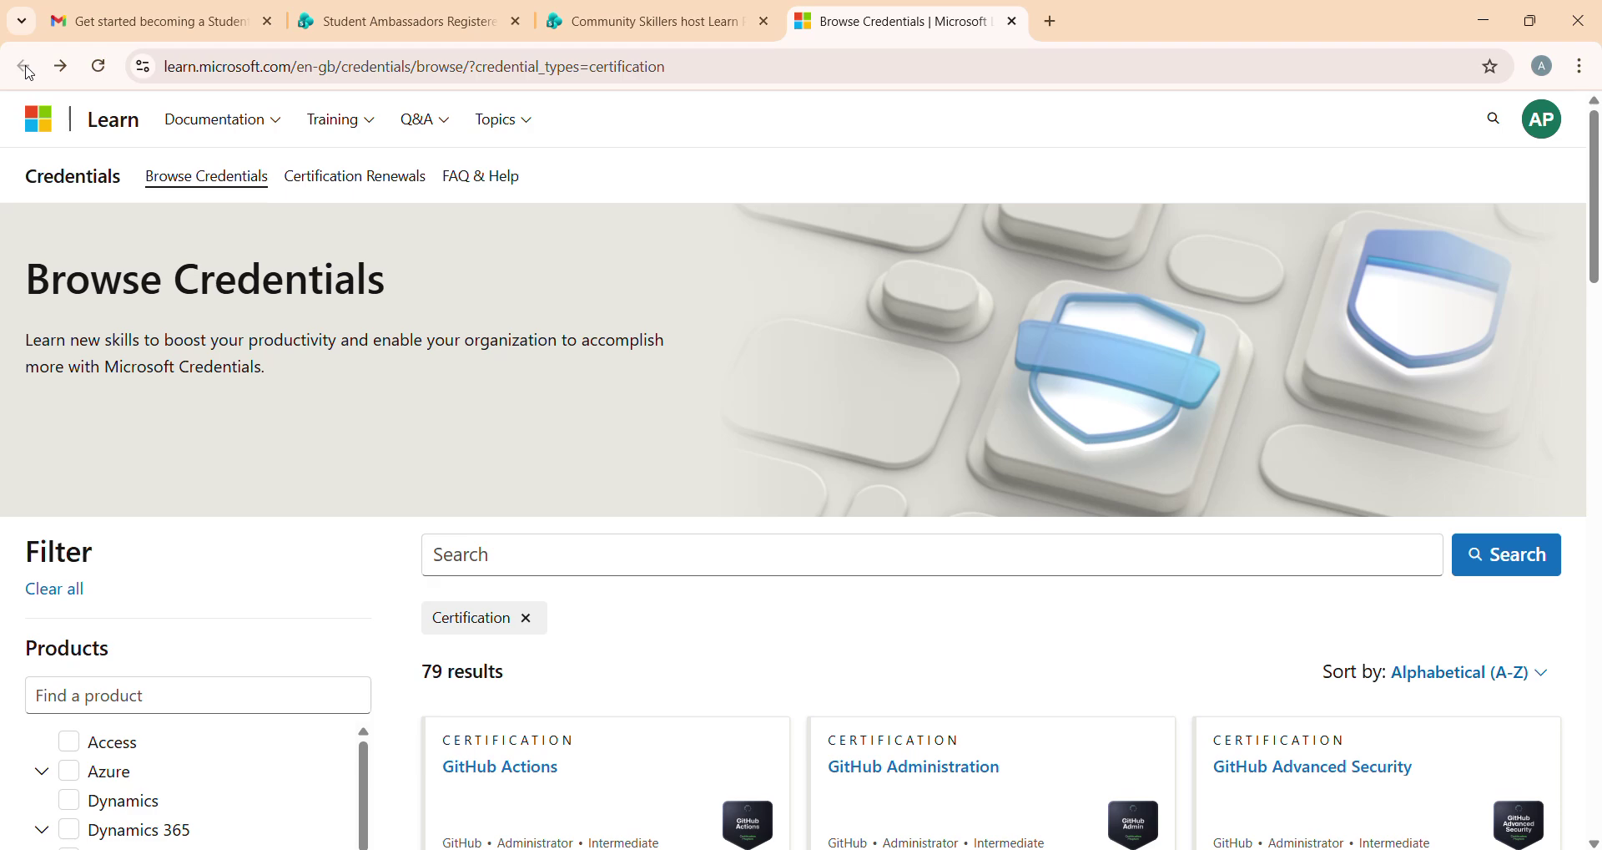
pyautogui.click(1012, 21)
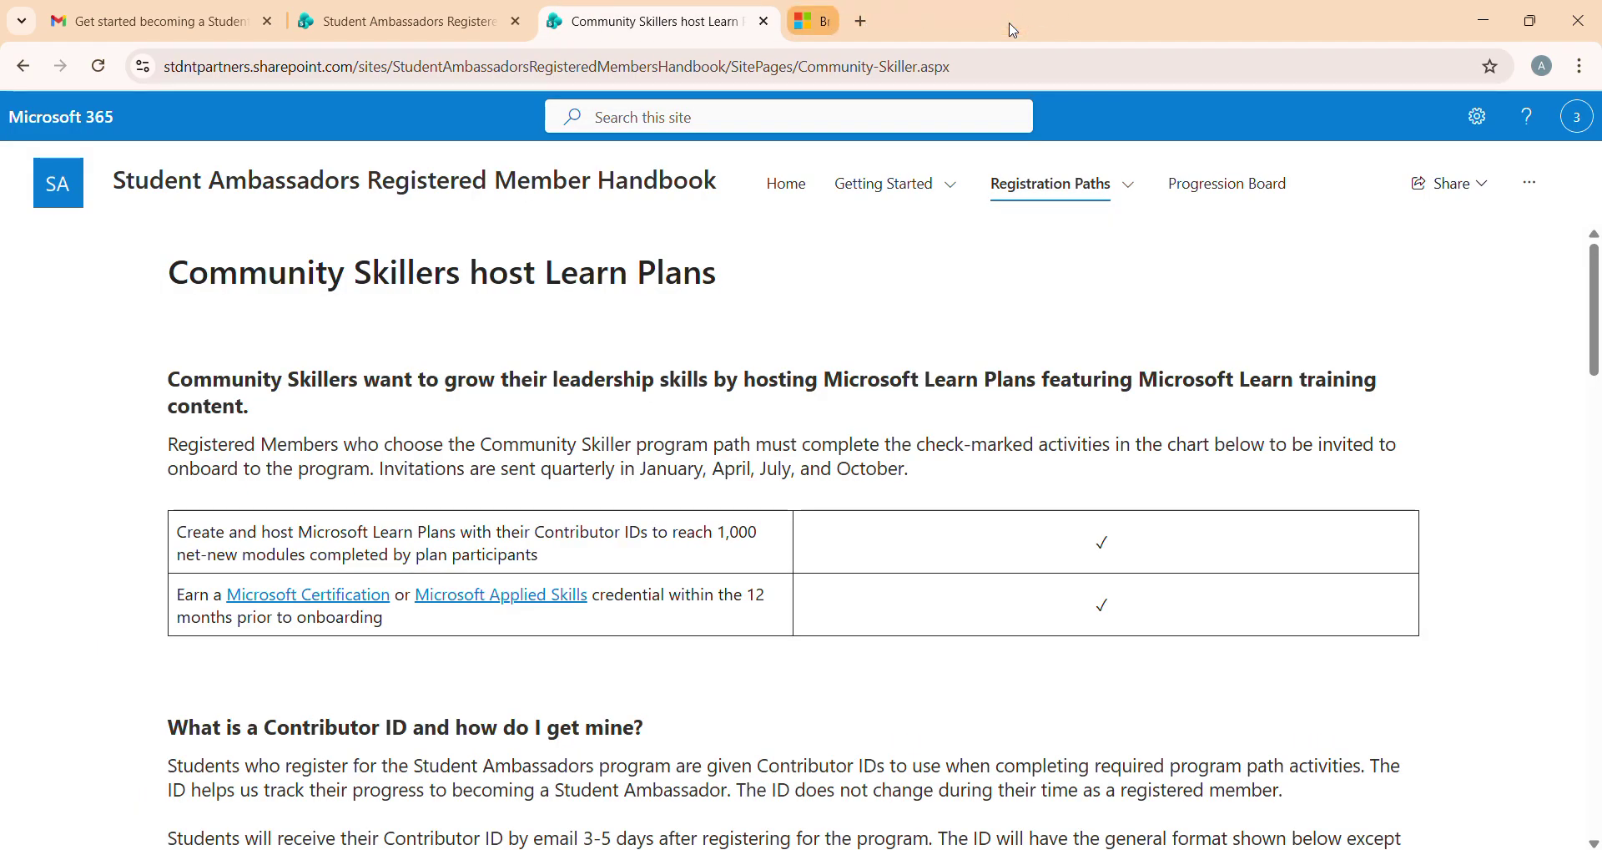
pyautogui.scroll(-3, 924, 525)
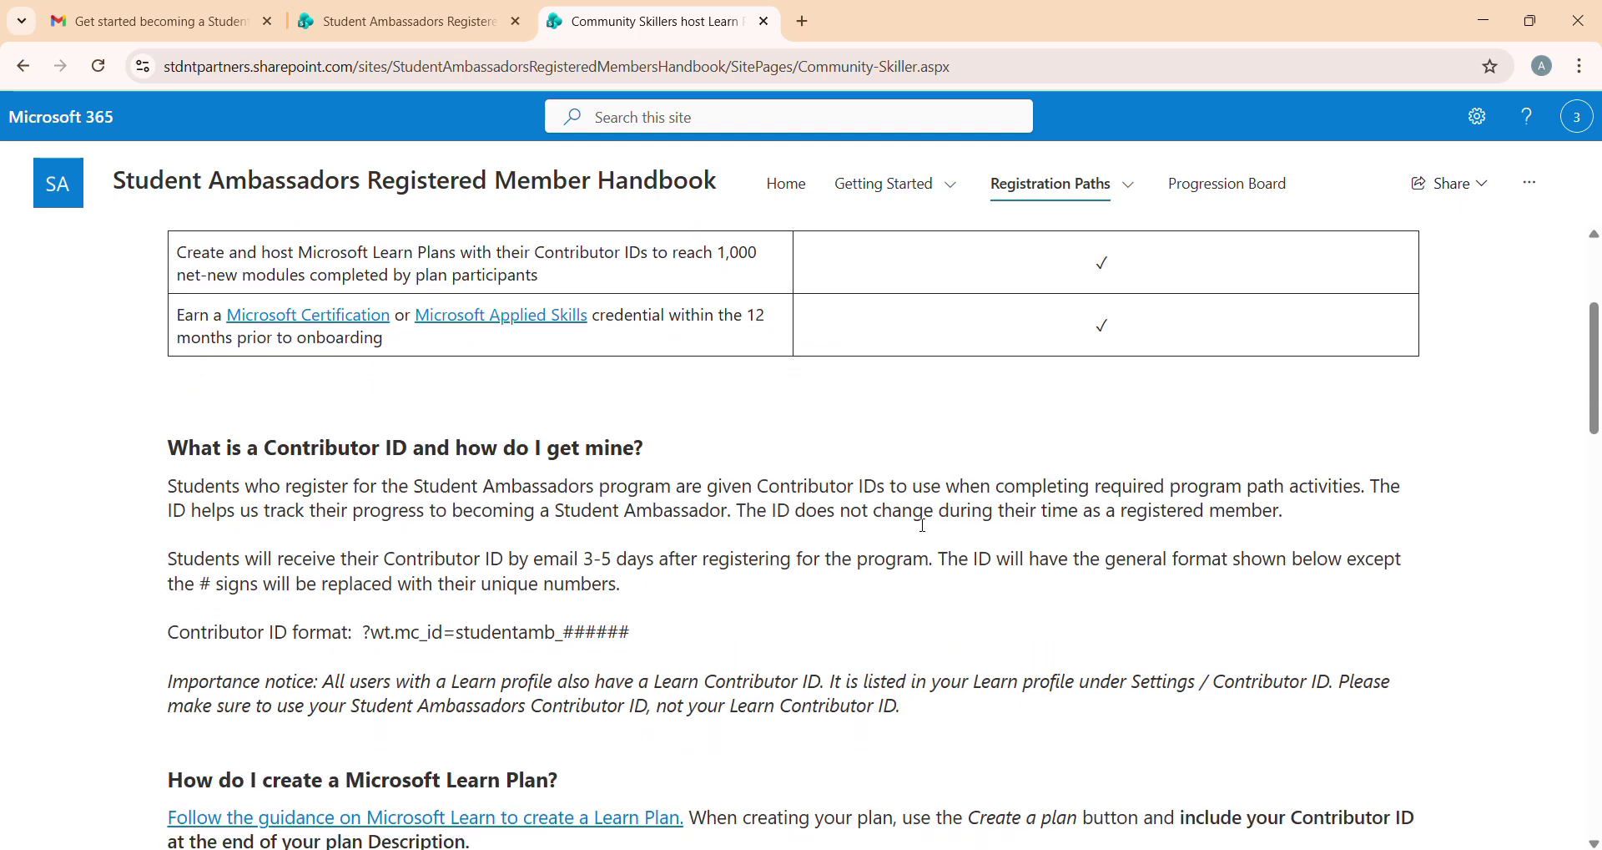
pyautogui.scroll(-2, 923, 526)
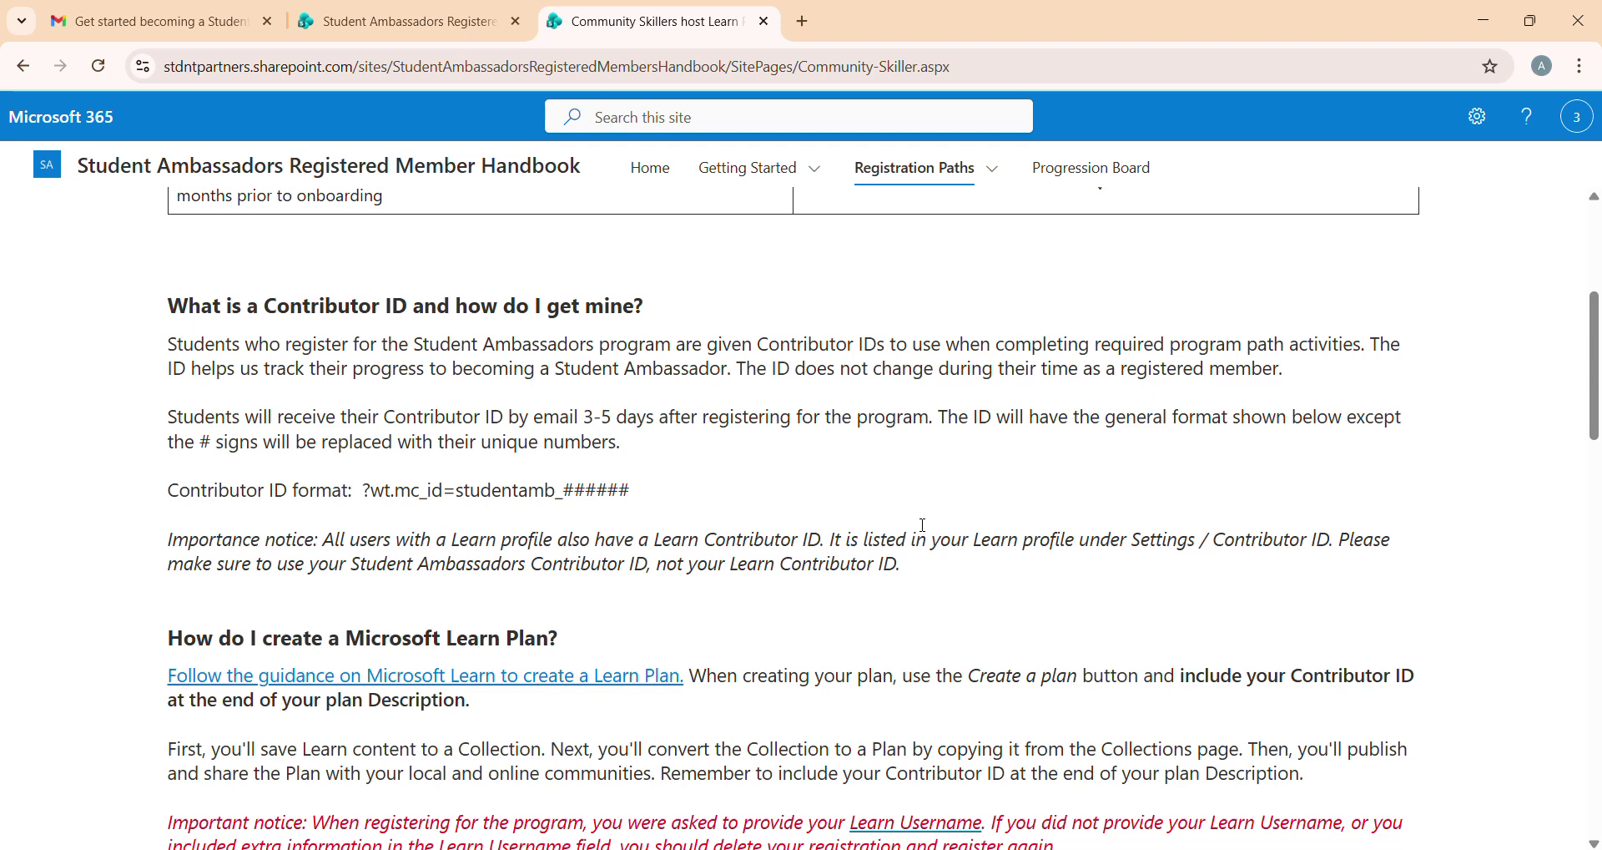
pyautogui.scroll(-1, 850, 521)
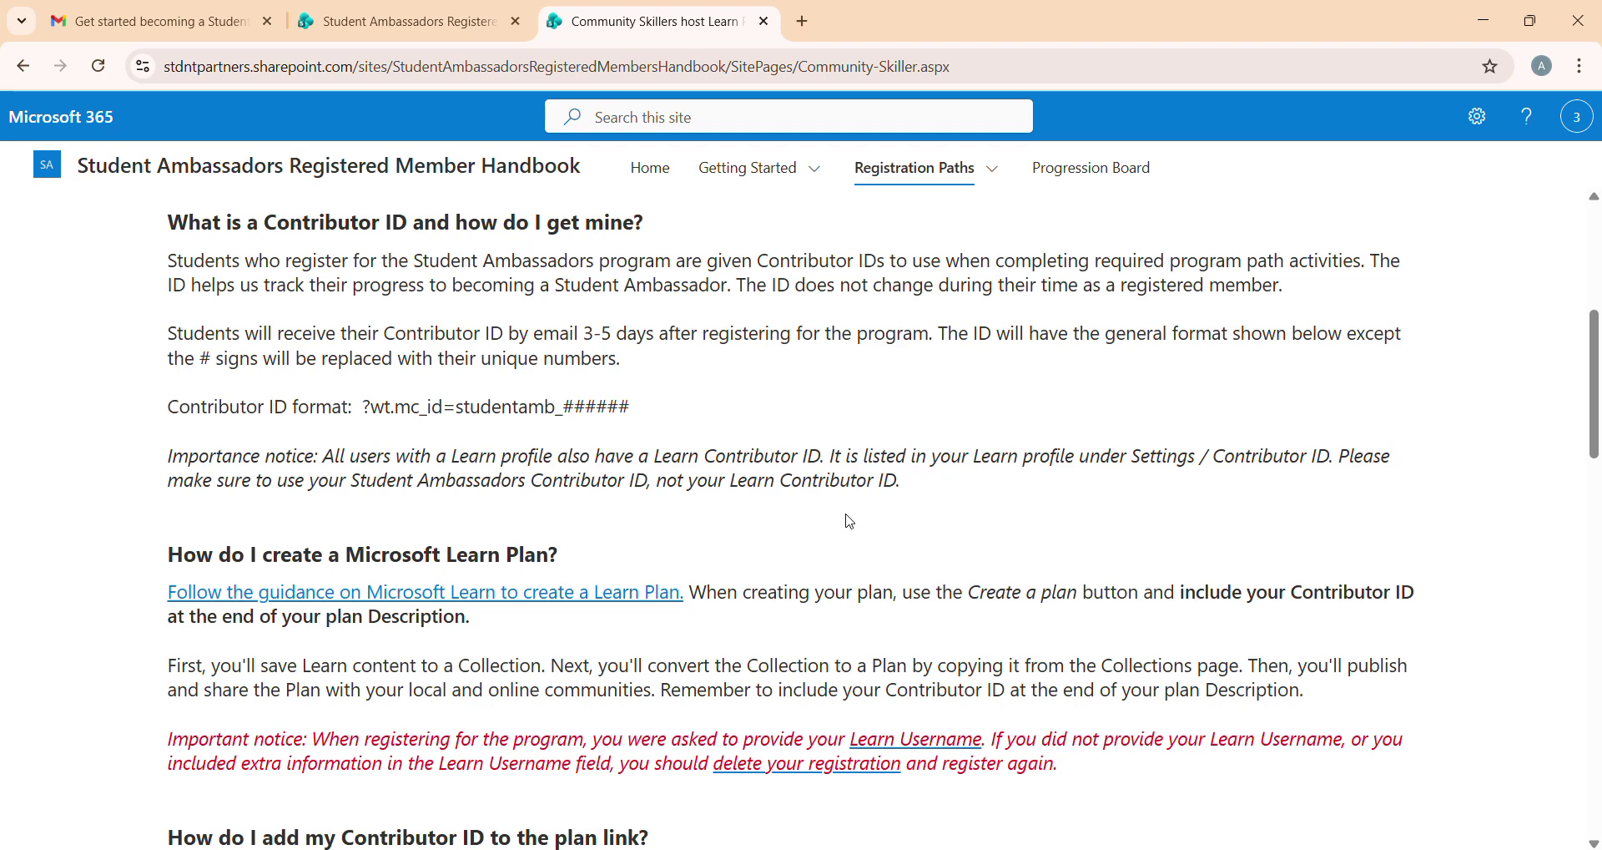
pyautogui.scroll(2, 706, 486)
pyautogui.moveTo(380, 373); pyautogui.dragTo(468, 373)
pyautogui.click(706, 511)
pyautogui.scroll(-1, 706, 510)
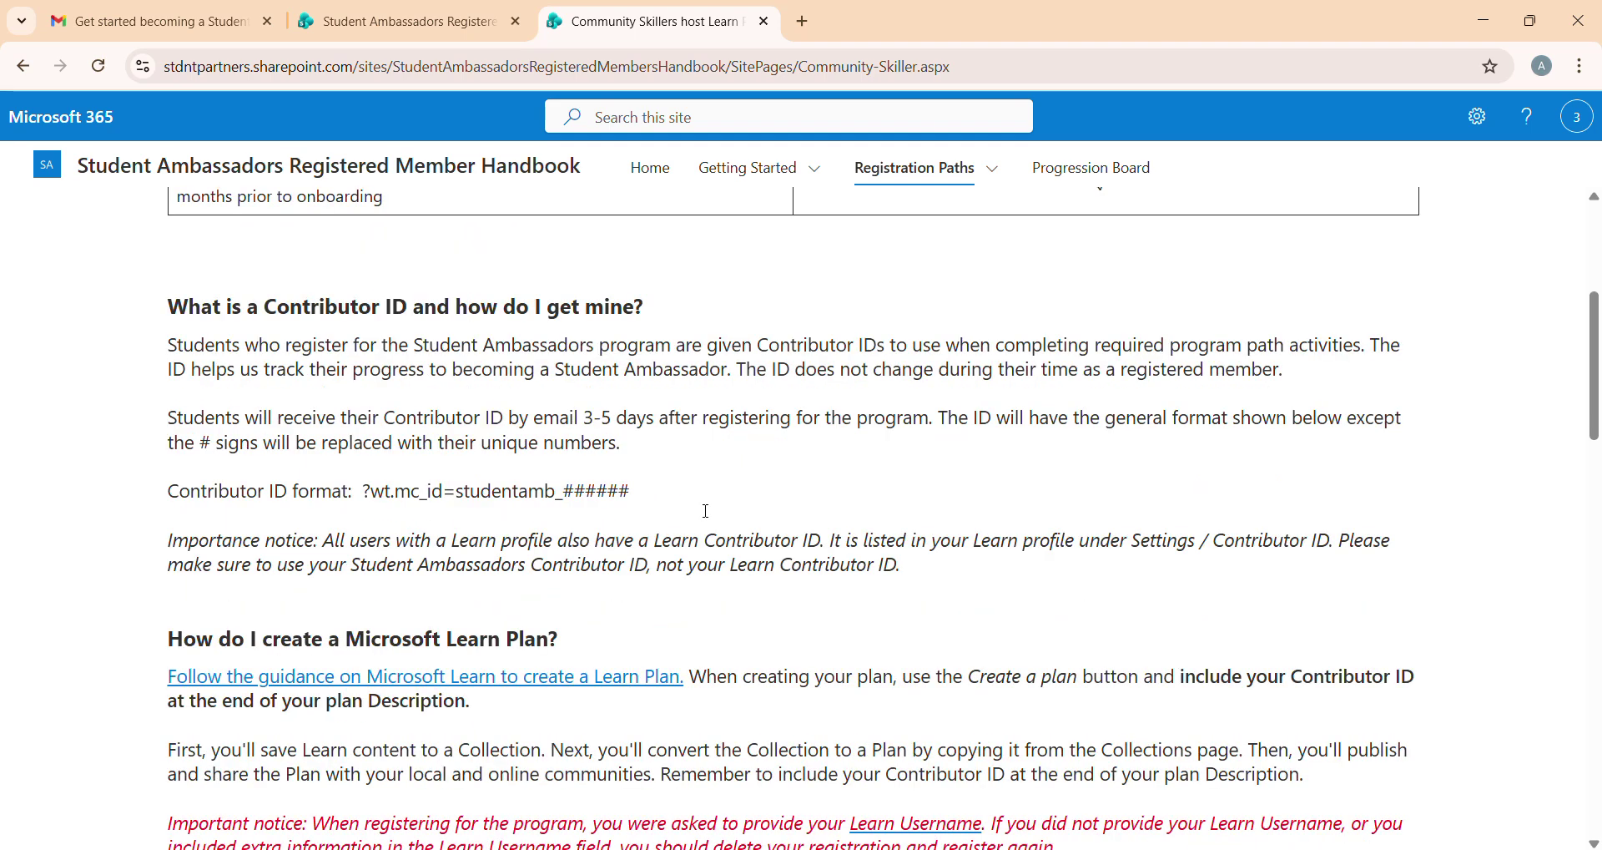
pyautogui.scroll(-1, 311, 302)
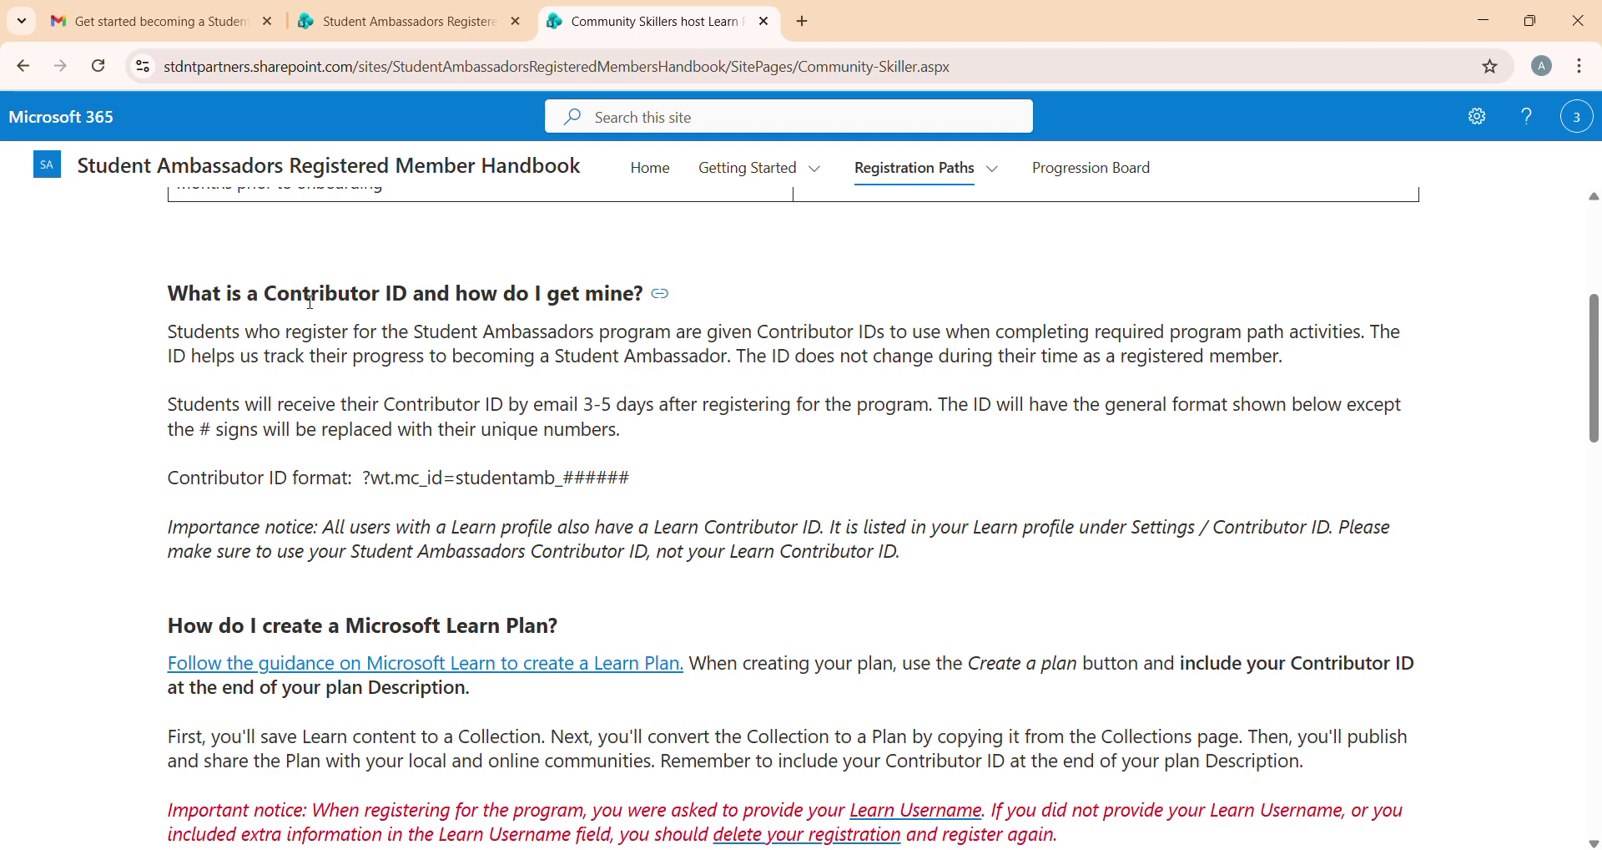
pyautogui.scroll(-1, 311, 302)
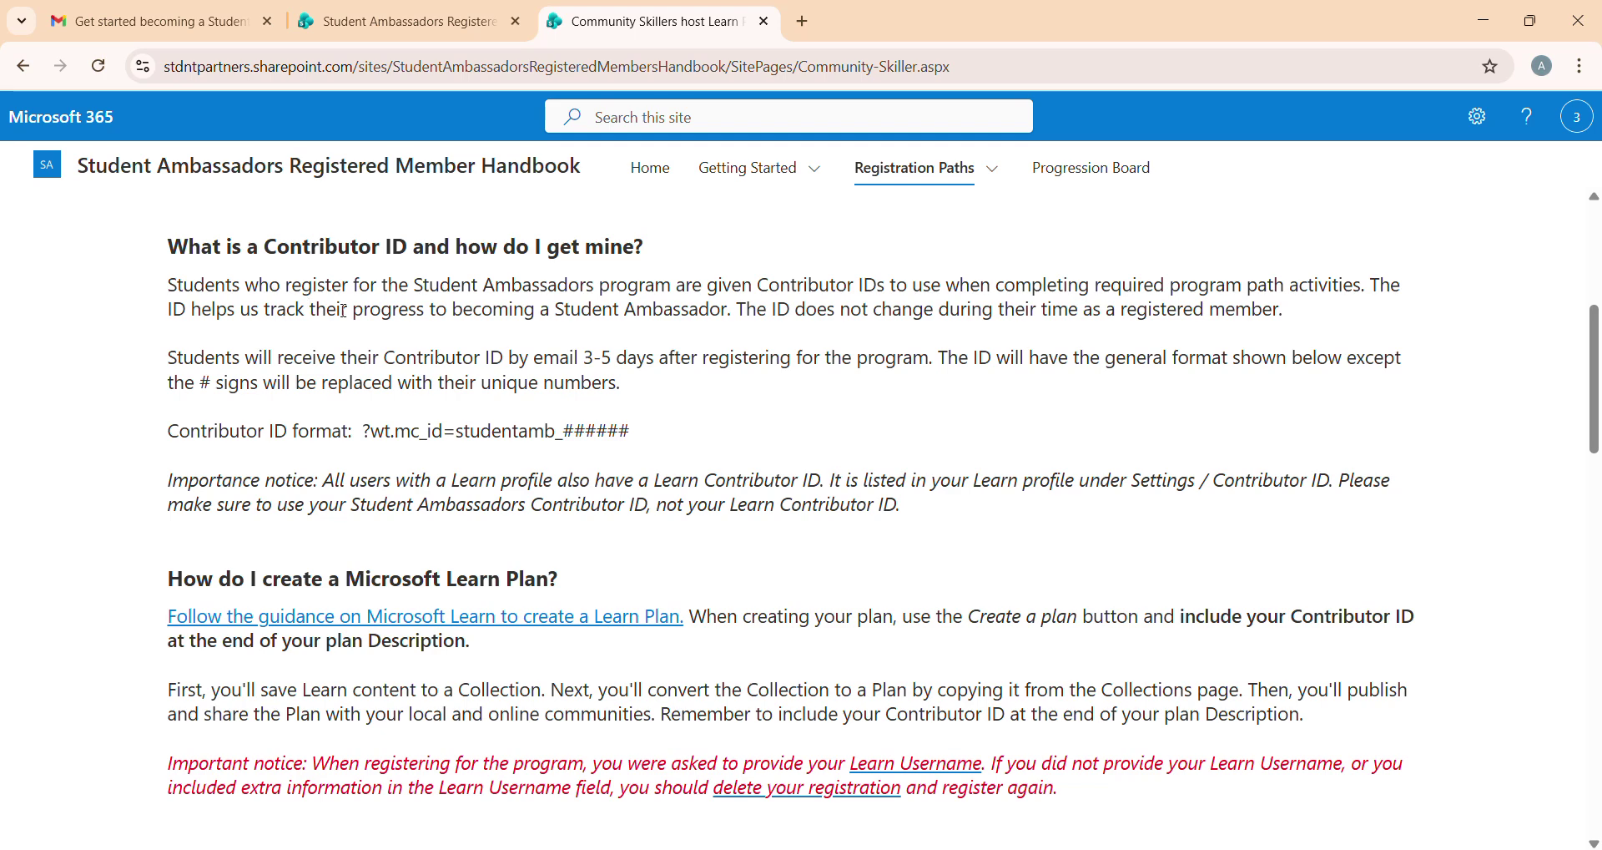
# Follow the Learn Plan guidance link, then return to the Community Skillers handbook page.
pyautogui.click(468, 628)
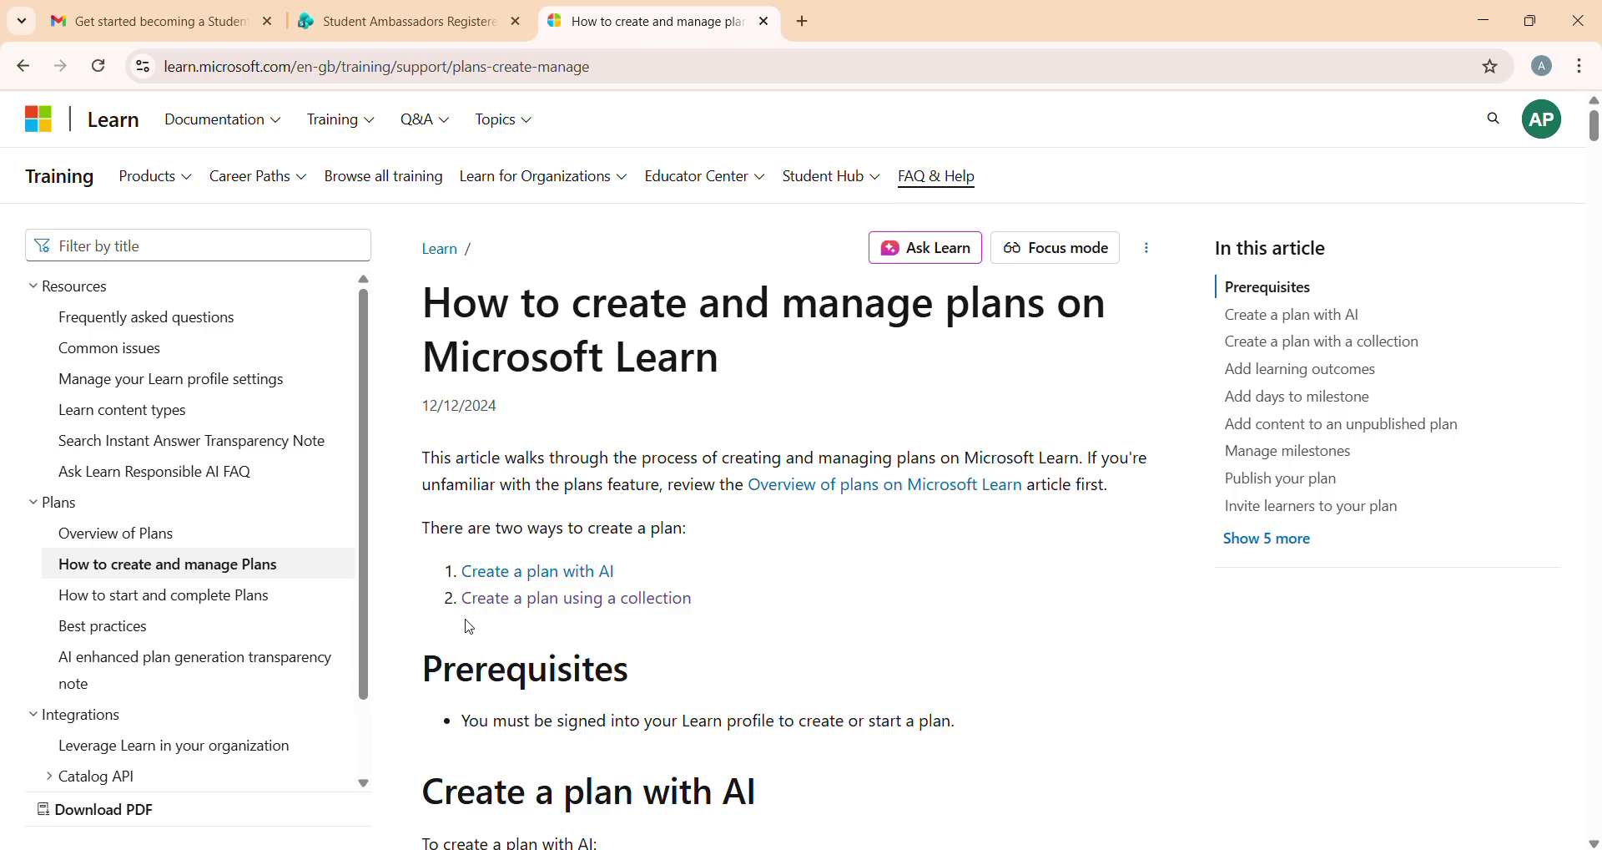
pyautogui.click(23, 66)
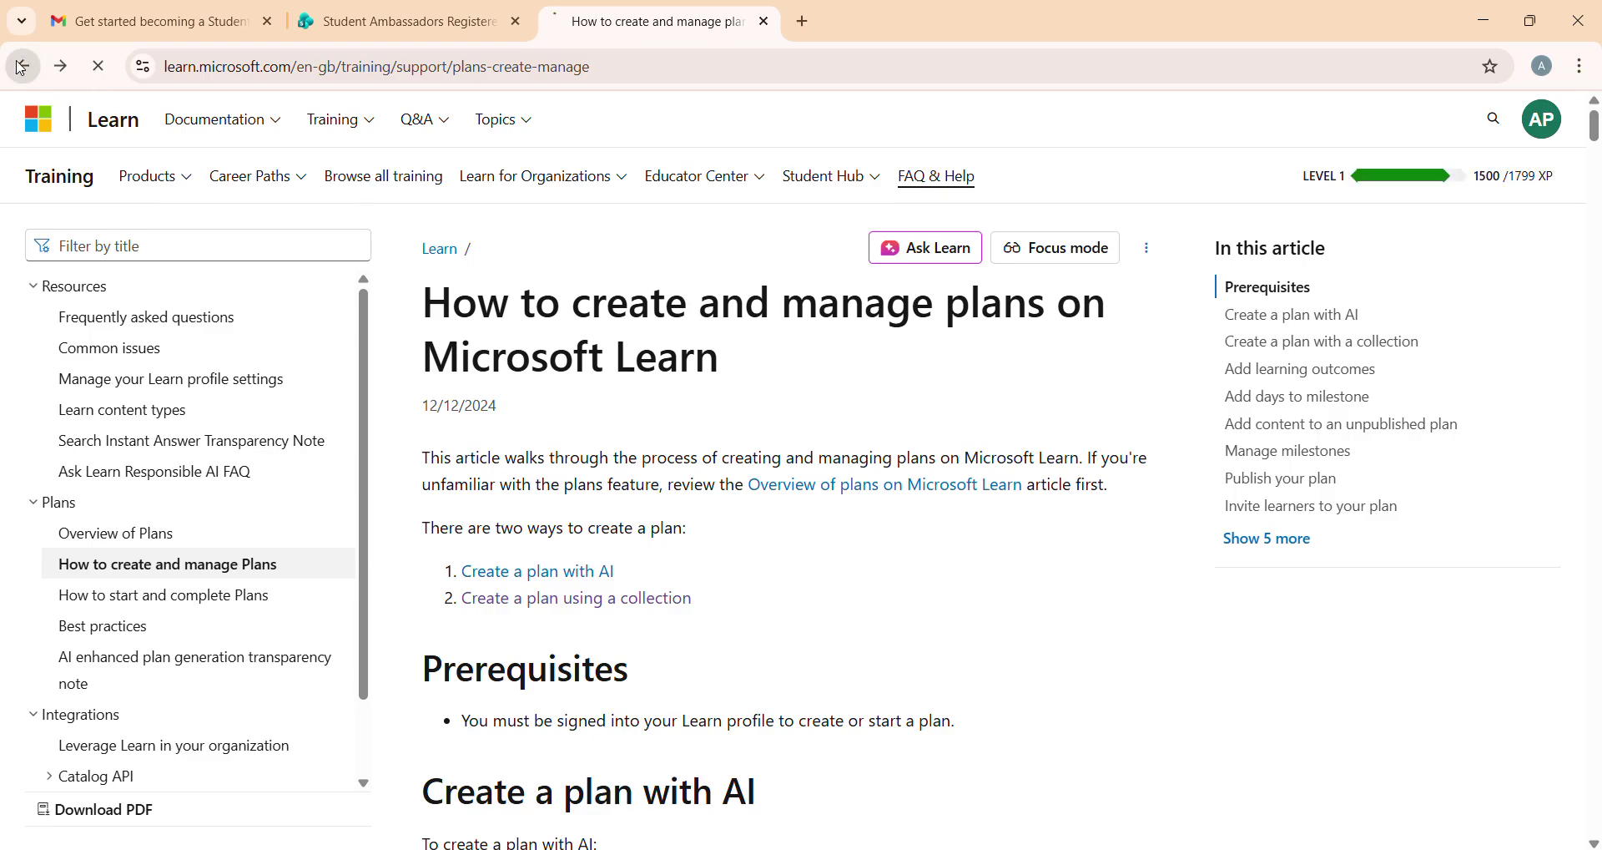
pyautogui.scroll(-9, 419, 375)
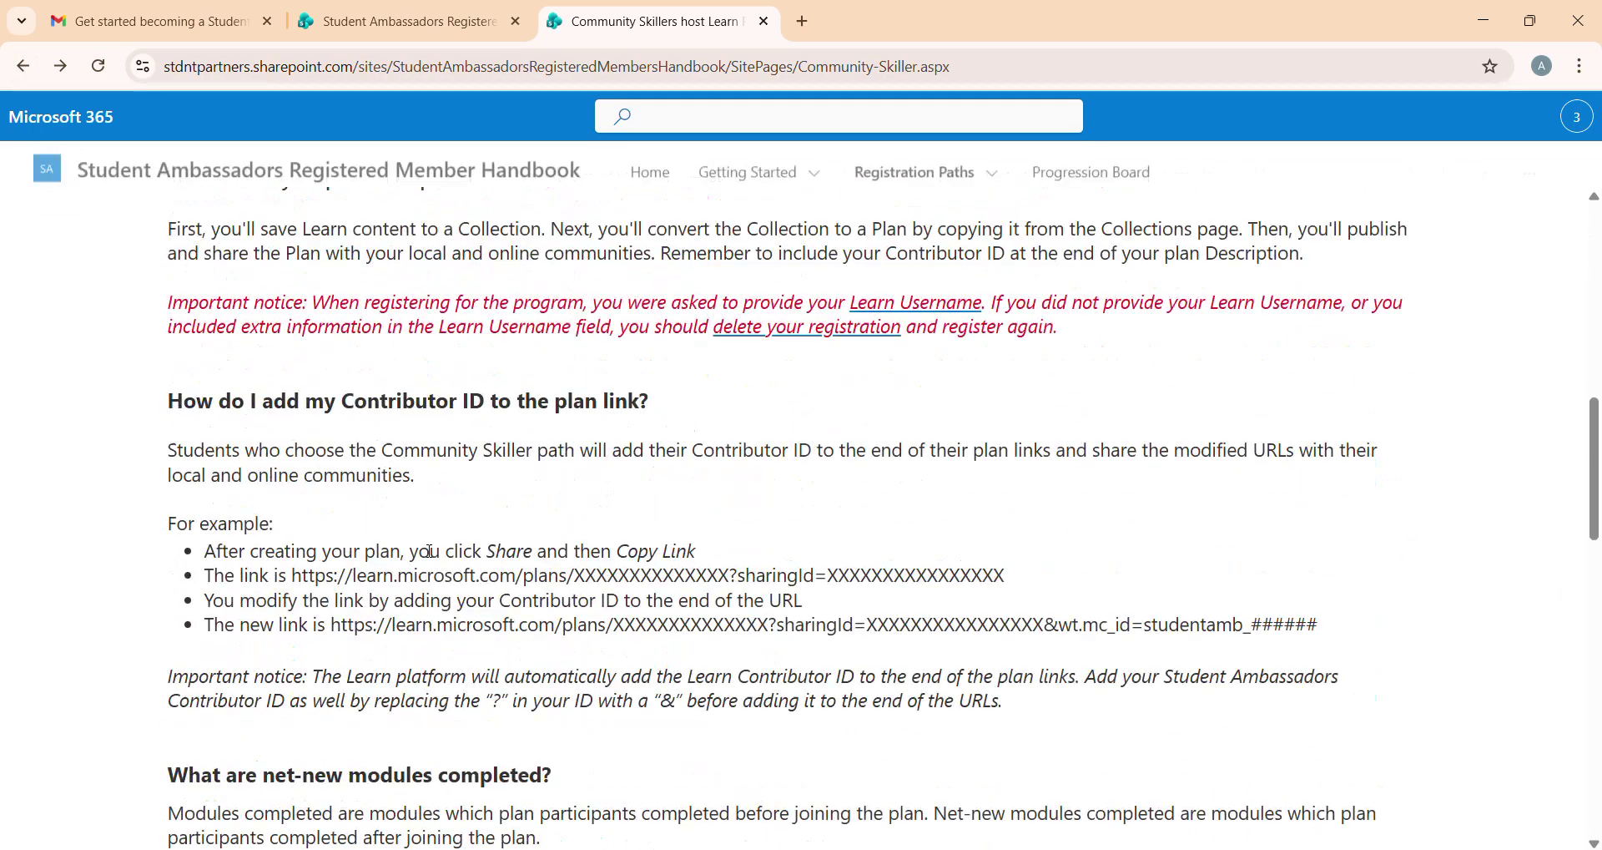
pyautogui.scroll(2, 416, 327)
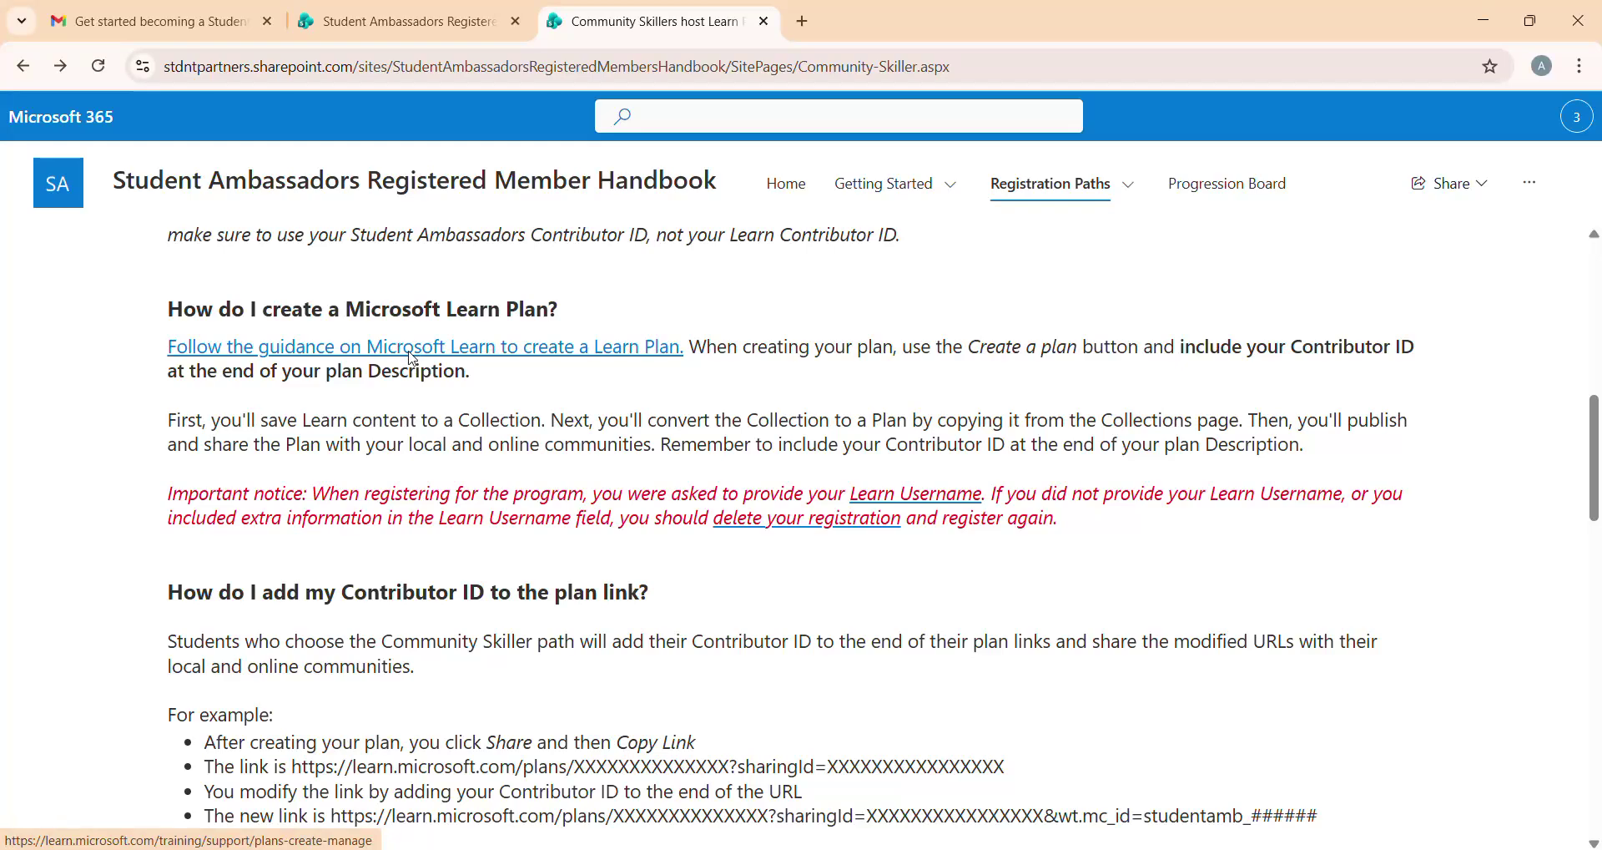
# Open the plan guidance in a new tab at its 'Create a plan with a collection' section.
pyautogui.rightClick(419, 359)
pyautogui.click(455, 379)
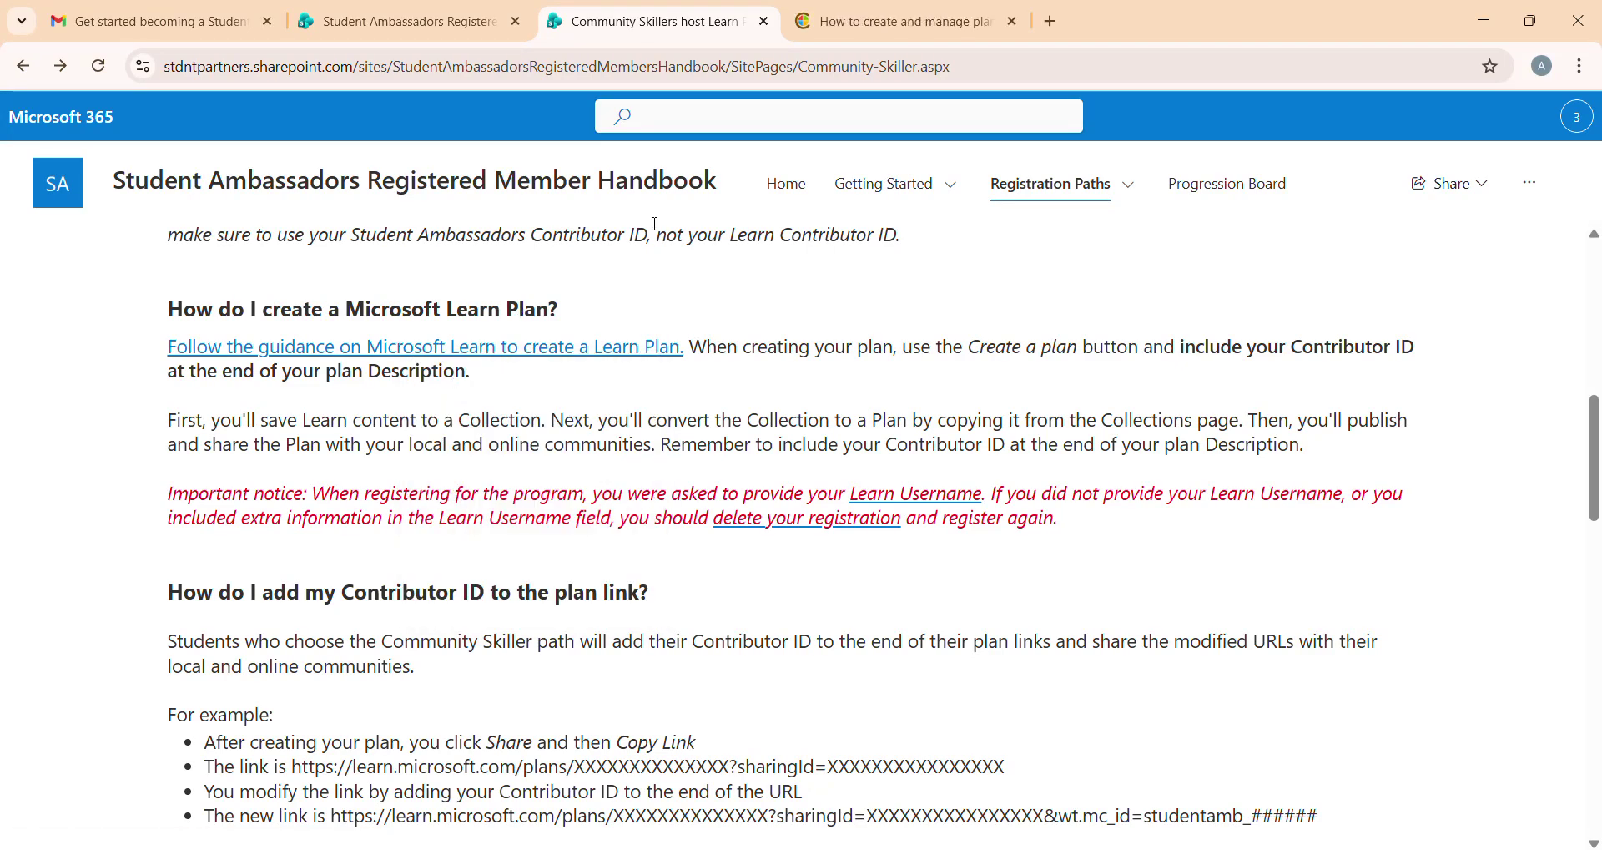
pyautogui.click(969, 16)
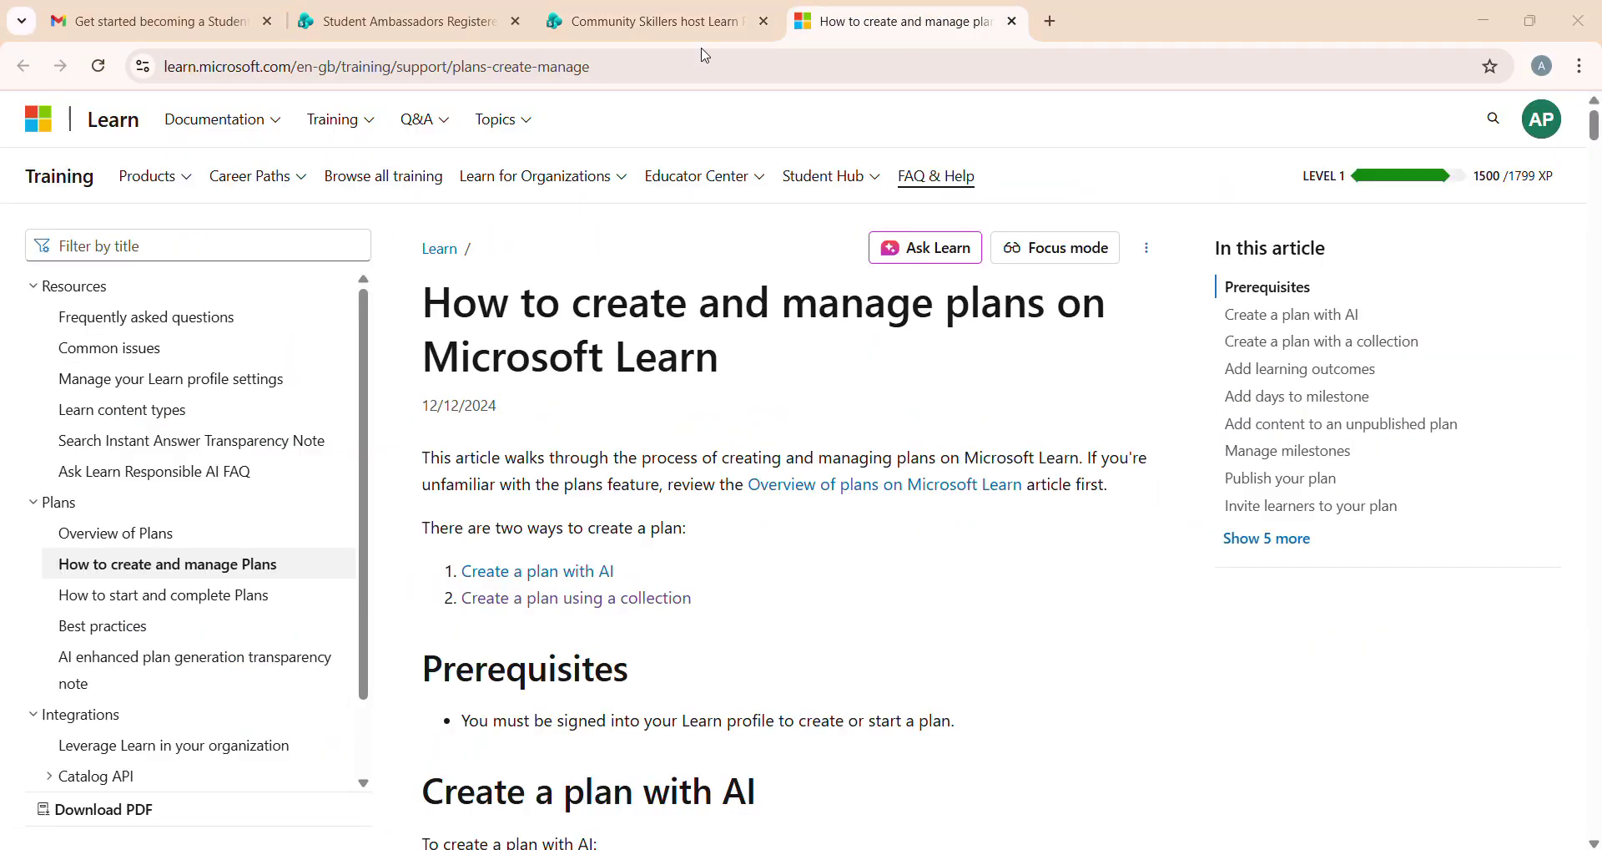
pyautogui.scroll(-1, 810, 377)
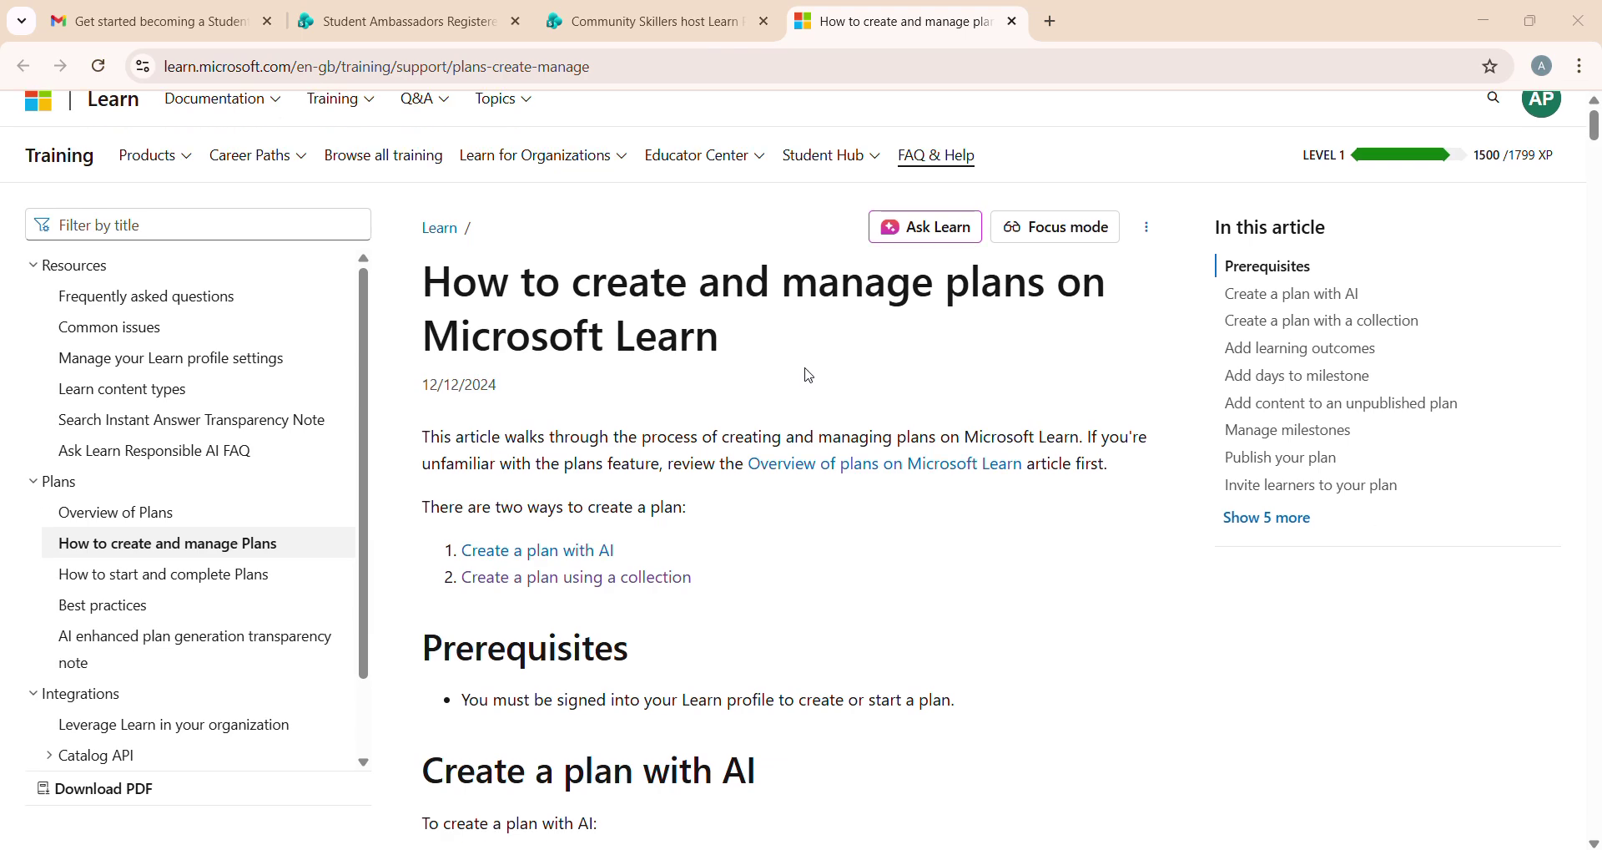
pyautogui.scroll(-3, 809, 377)
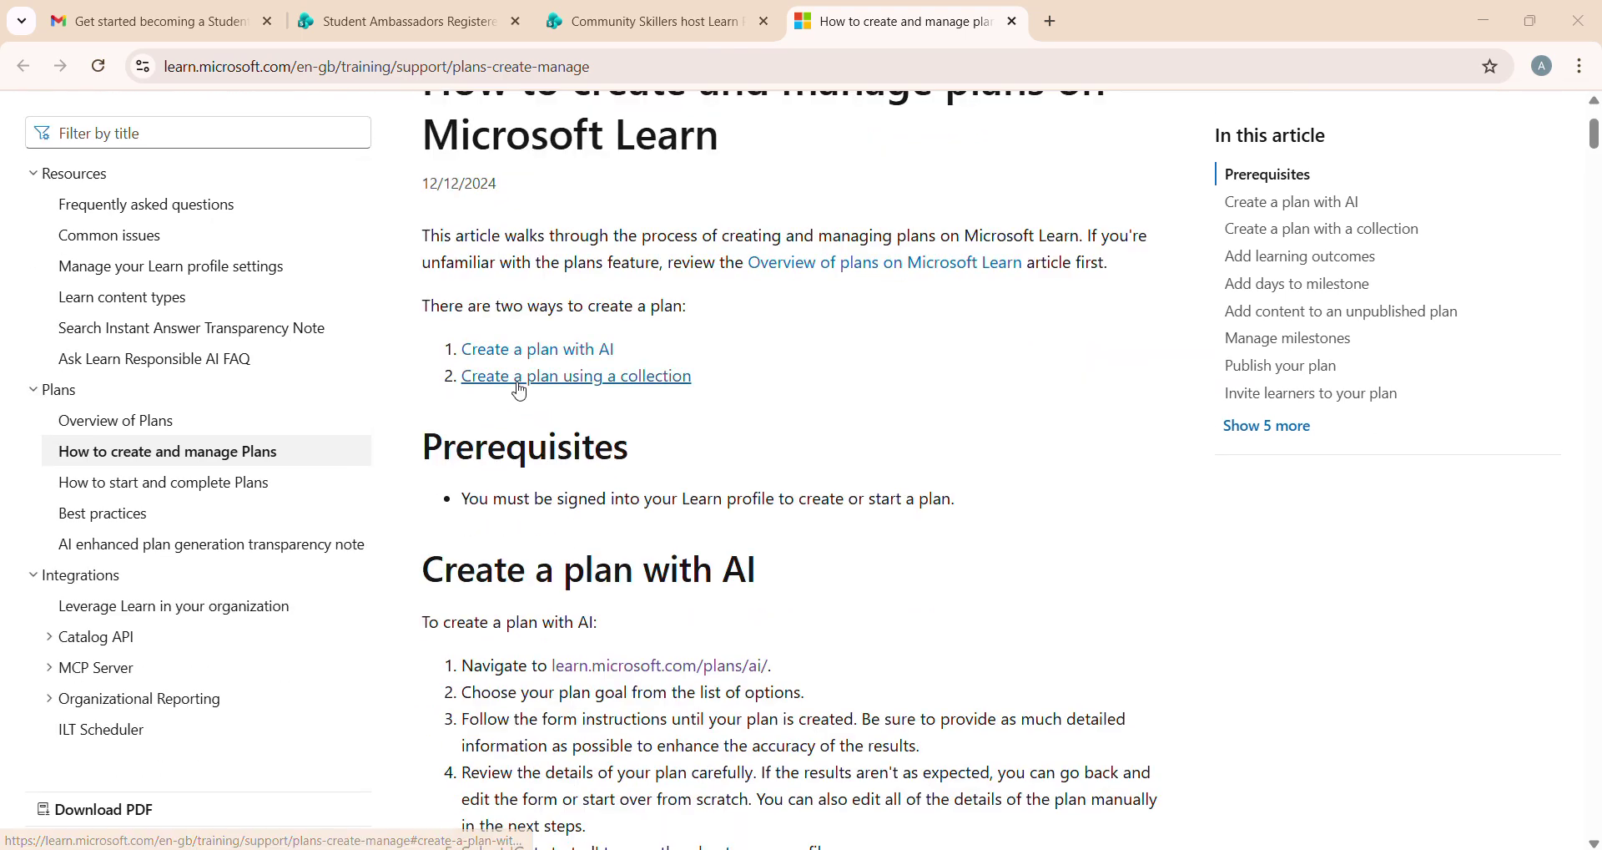
pyautogui.click(599, 385)
pyautogui.scroll(-20, 598, 384)
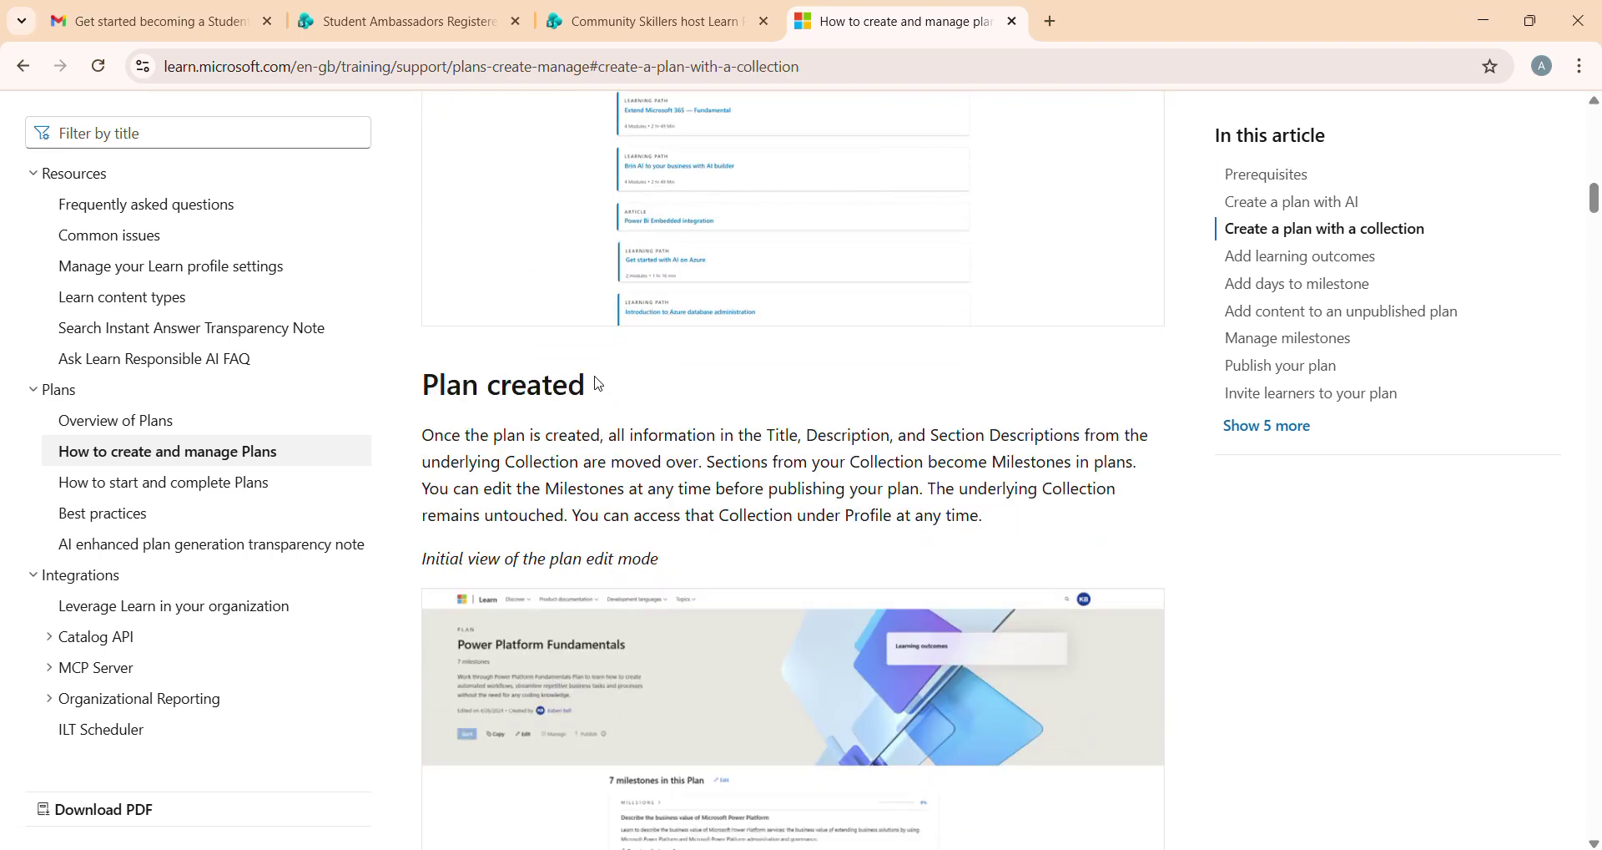
pyautogui.scroll(20, 598, 384)
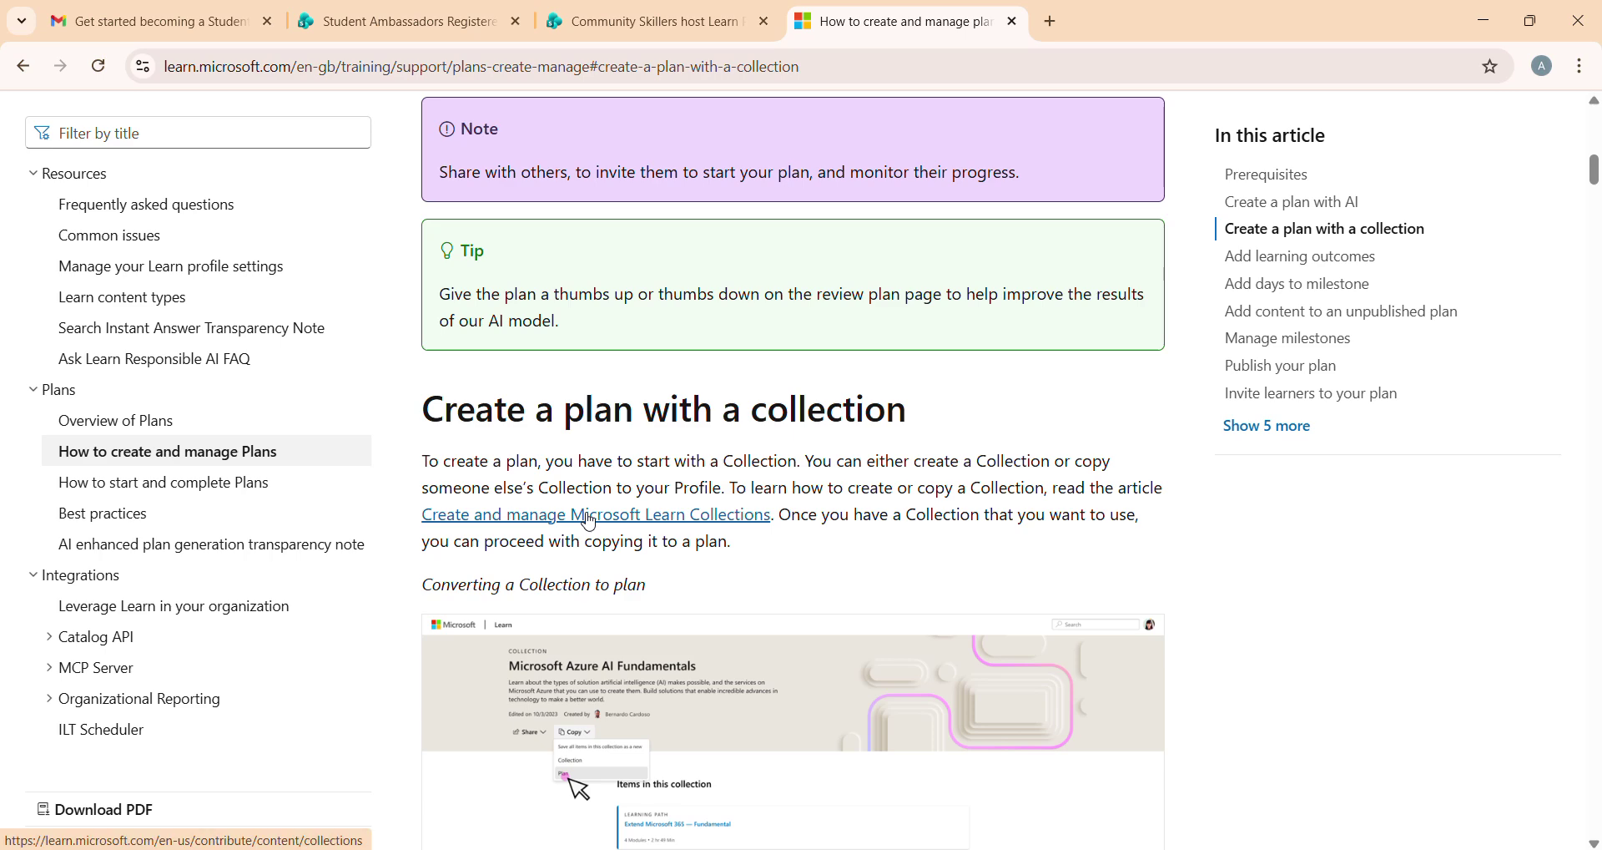
pyautogui.scroll(-1, 591, 523)
# Open the guide on creating and managing Collections.
pyautogui.scroll(-3, 591, 523)
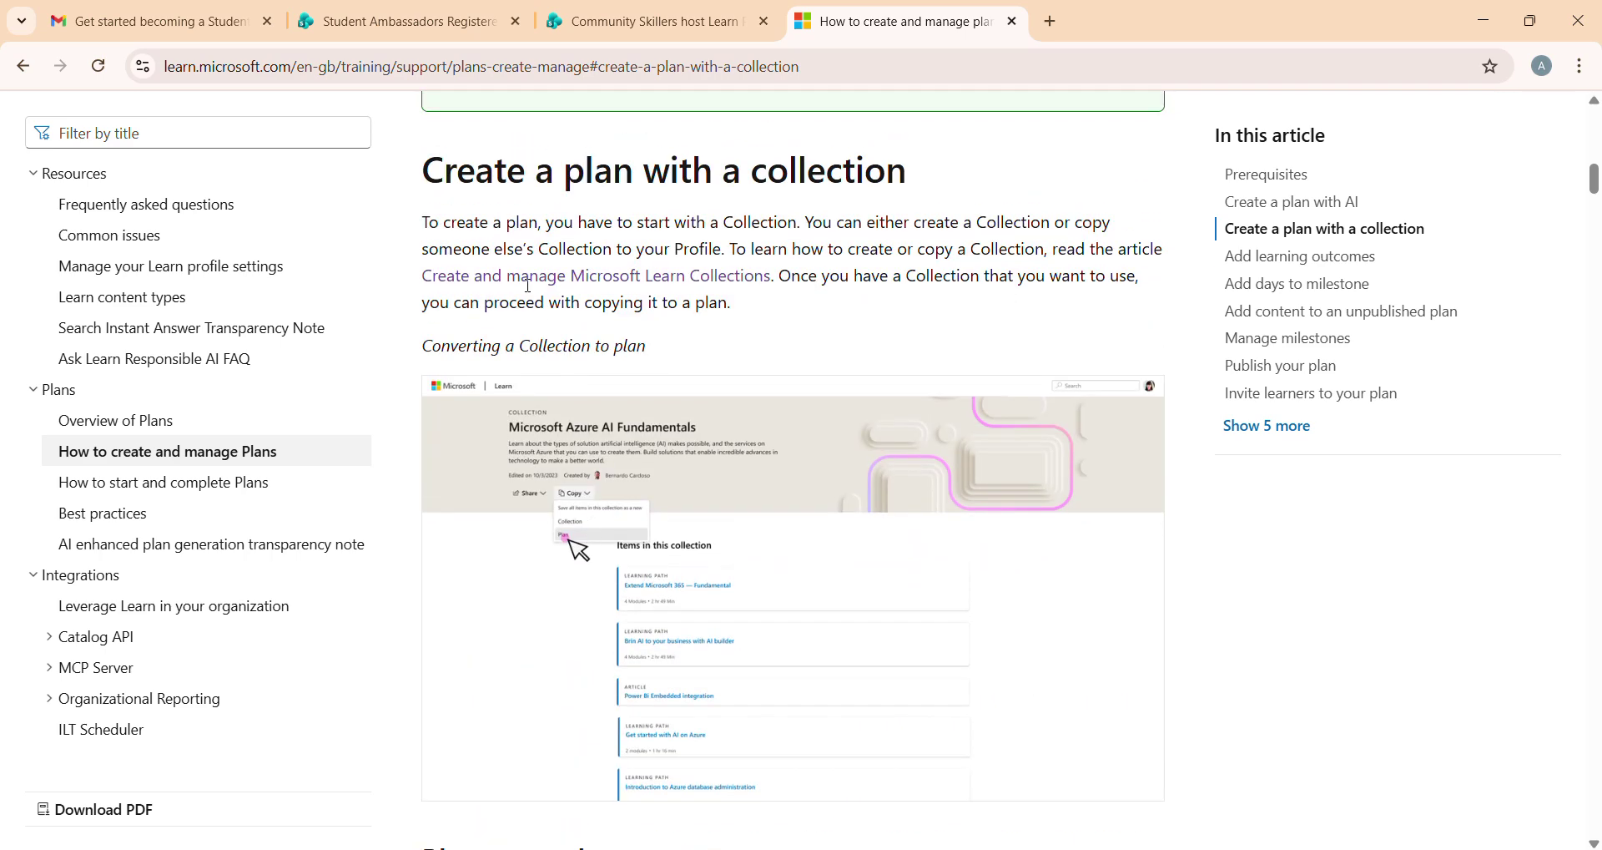
pyautogui.click(523, 286)
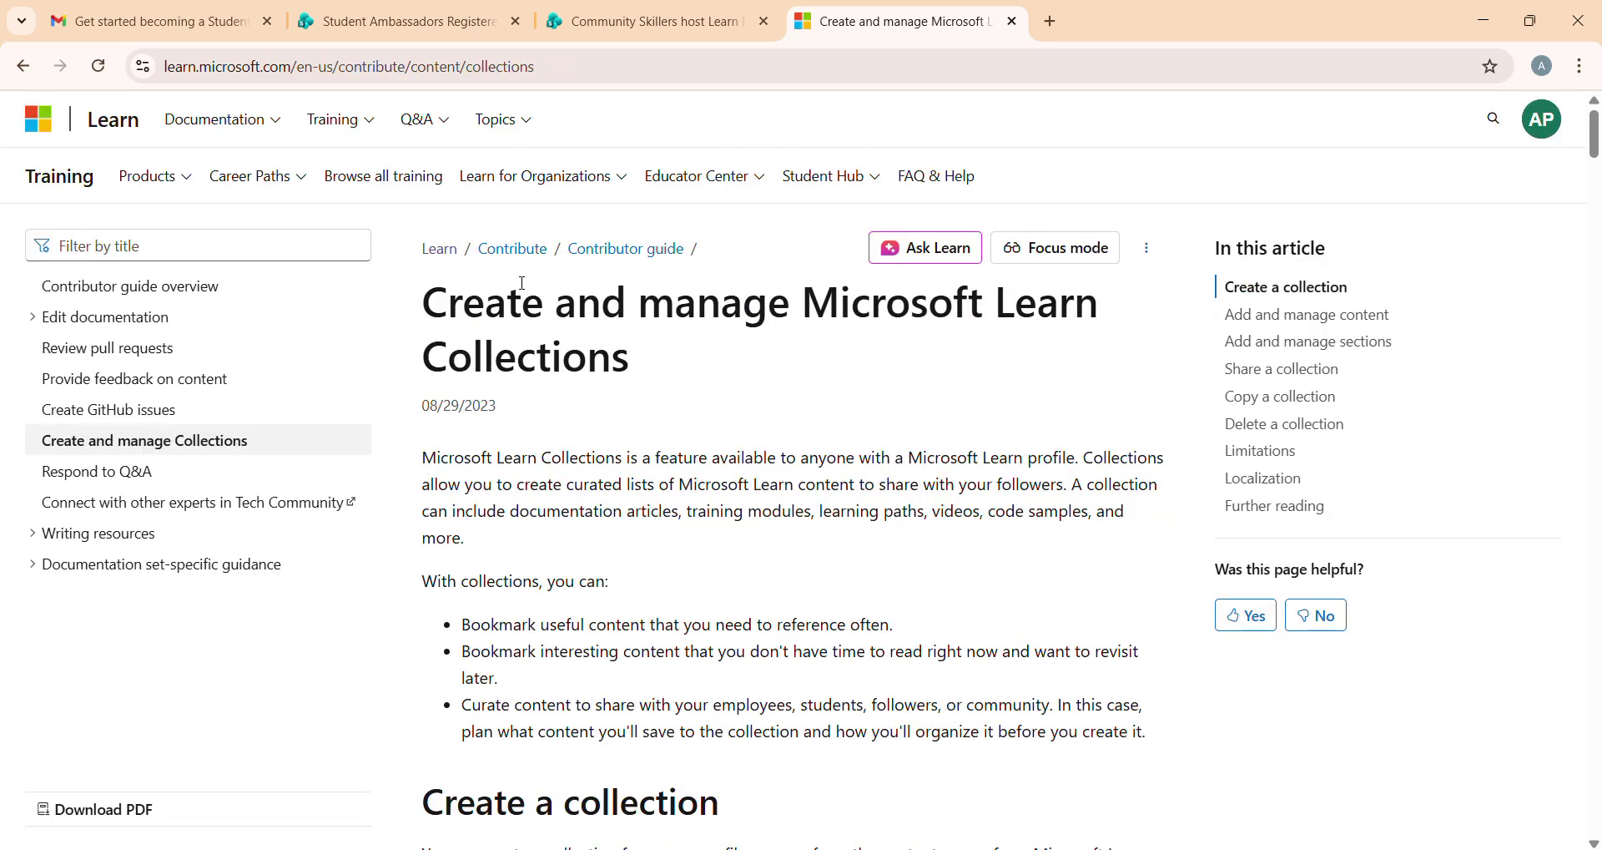
pyautogui.scroll(-10, 523, 284)
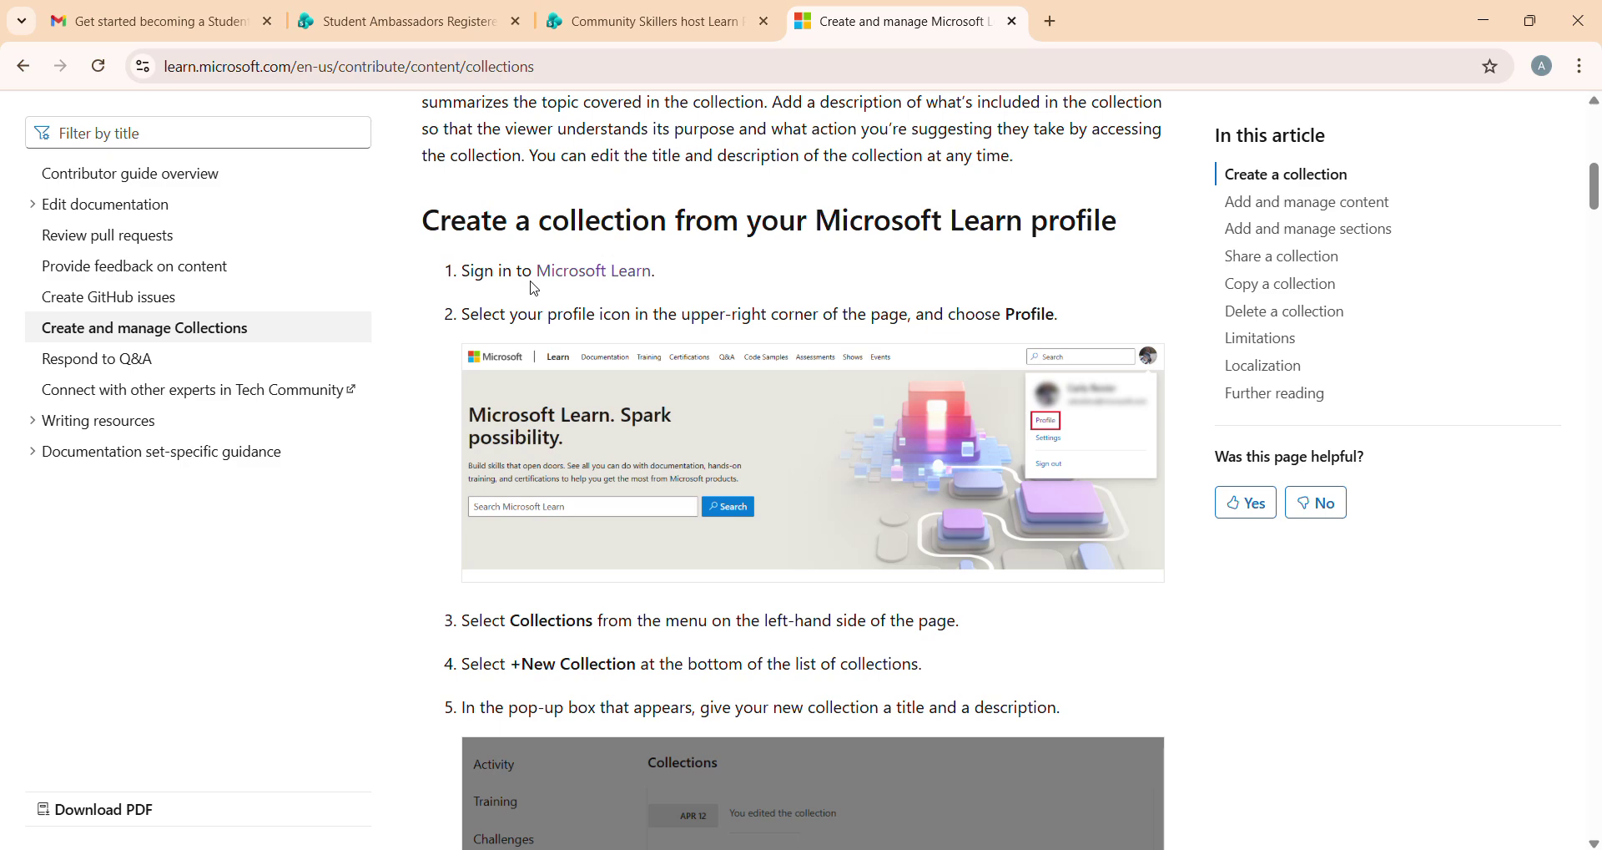
# Open Microsoft Learn in a new tab and go to your Learn profile.
pyautogui.rightClick(568, 288)
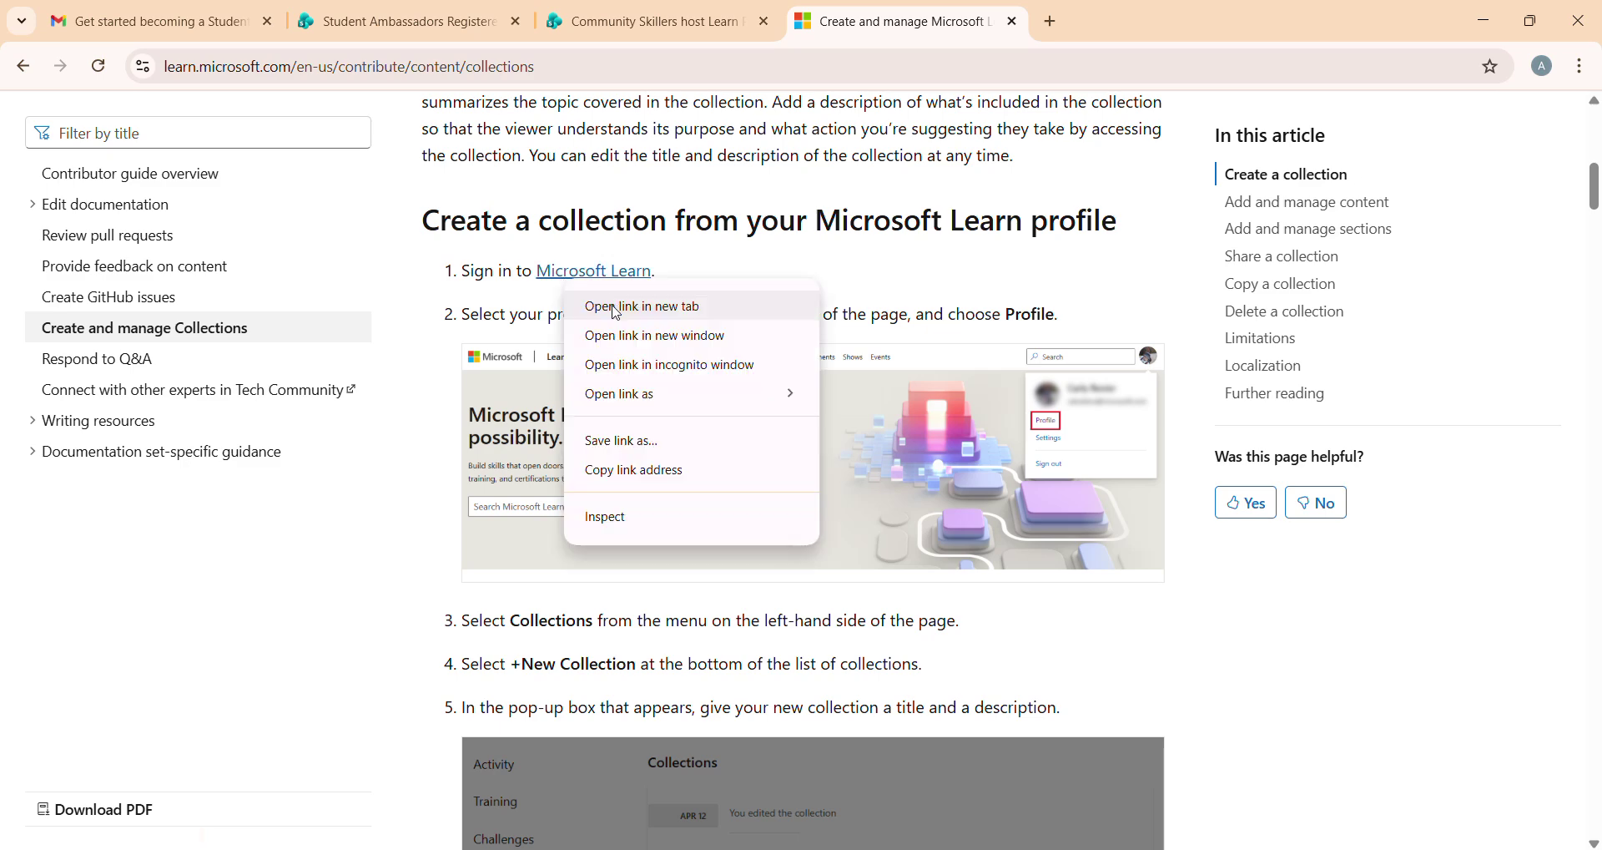
pyautogui.click(616, 302)
pyautogui.click(1123, 20)
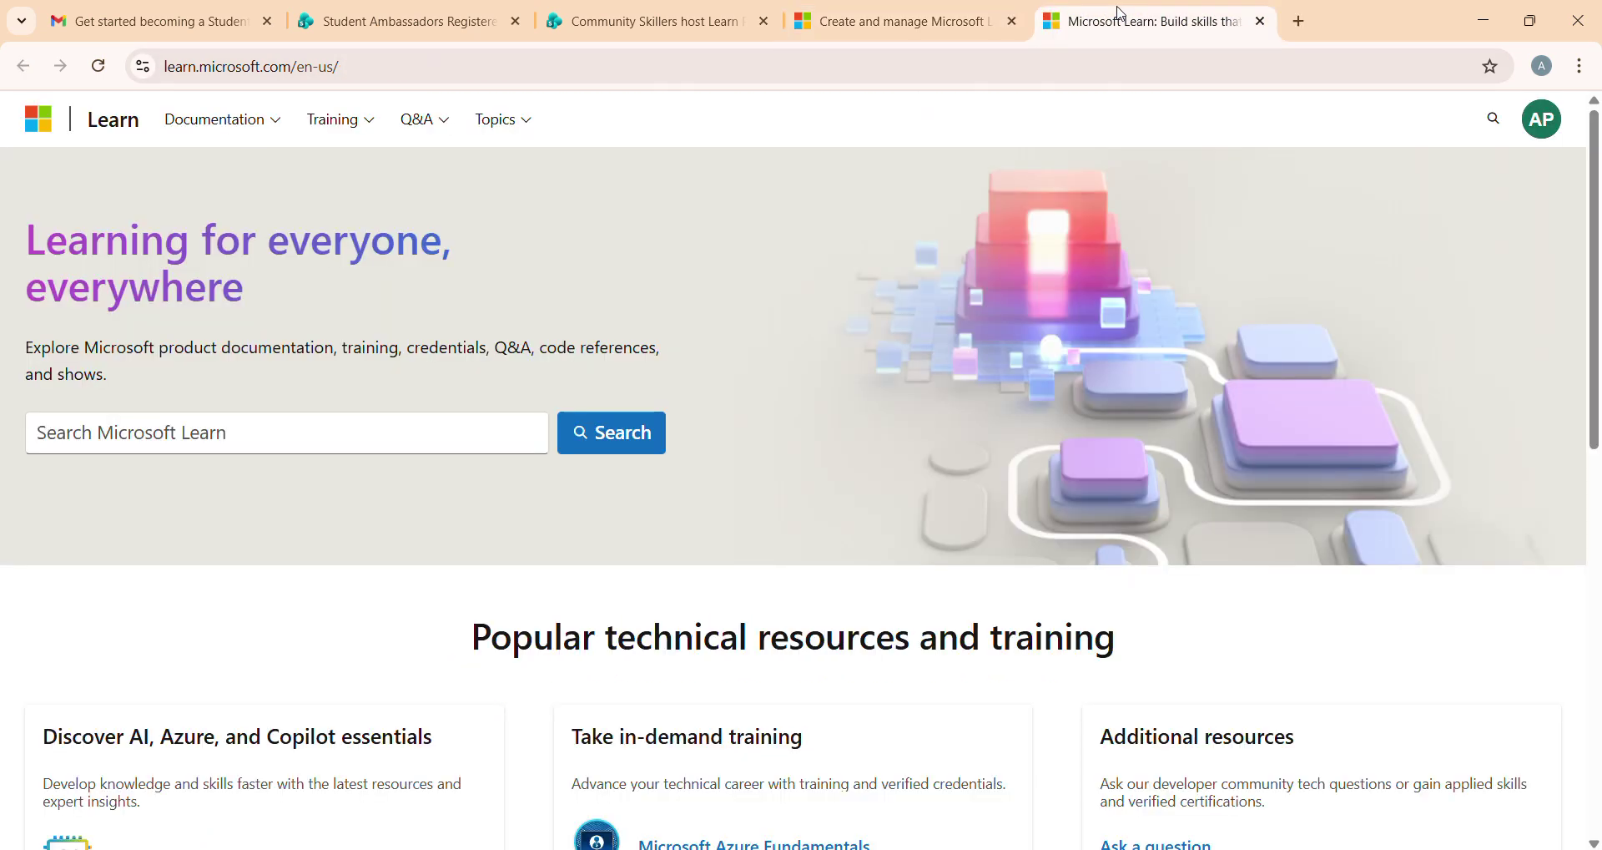
pyautogui.click(1545, 119)
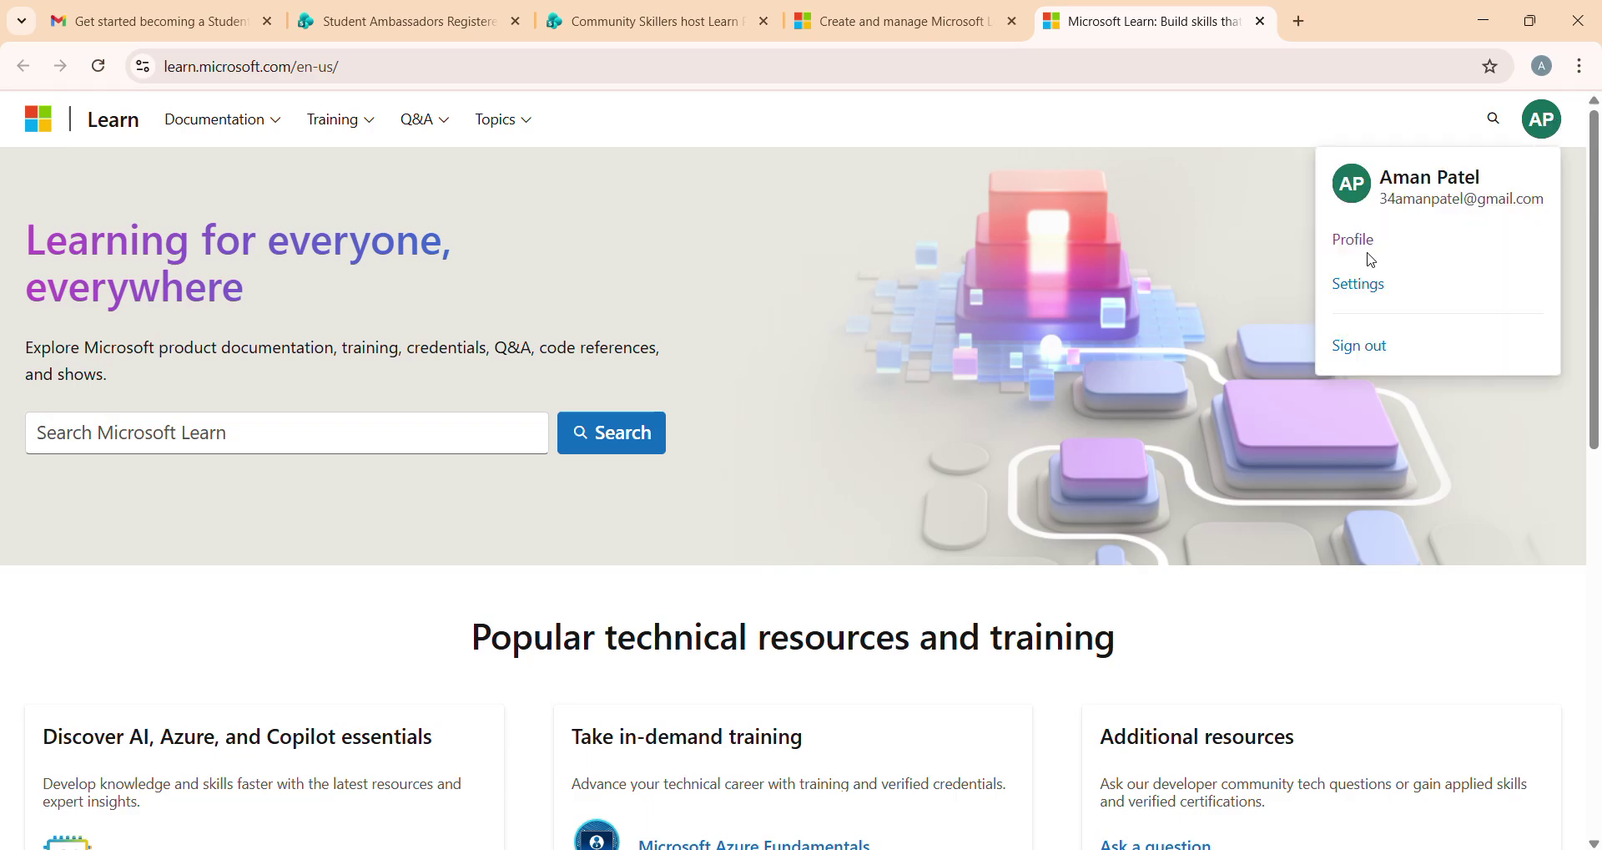
pyautogui.click(1344, 241)
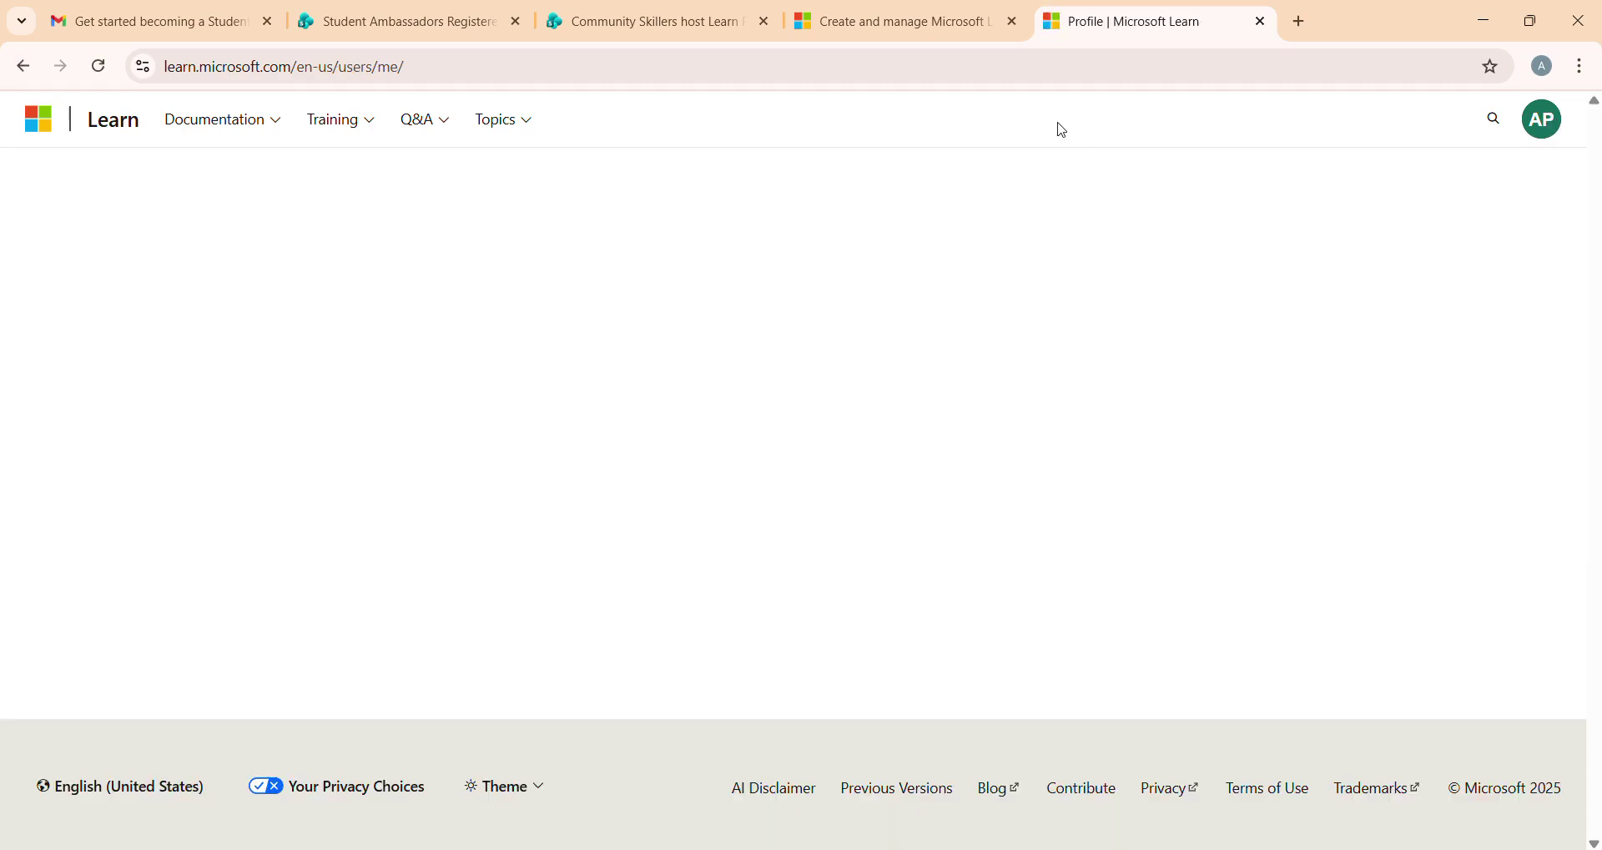
# Glance back at the collections guide, then show the profile's Collections list with Favorites.
pyautogui.hotkey('ctrl', 'shift', 'Tab')
pyautogui.scroll(-10, 935, 284)
pyautogui.scroll(15, 935, 284)
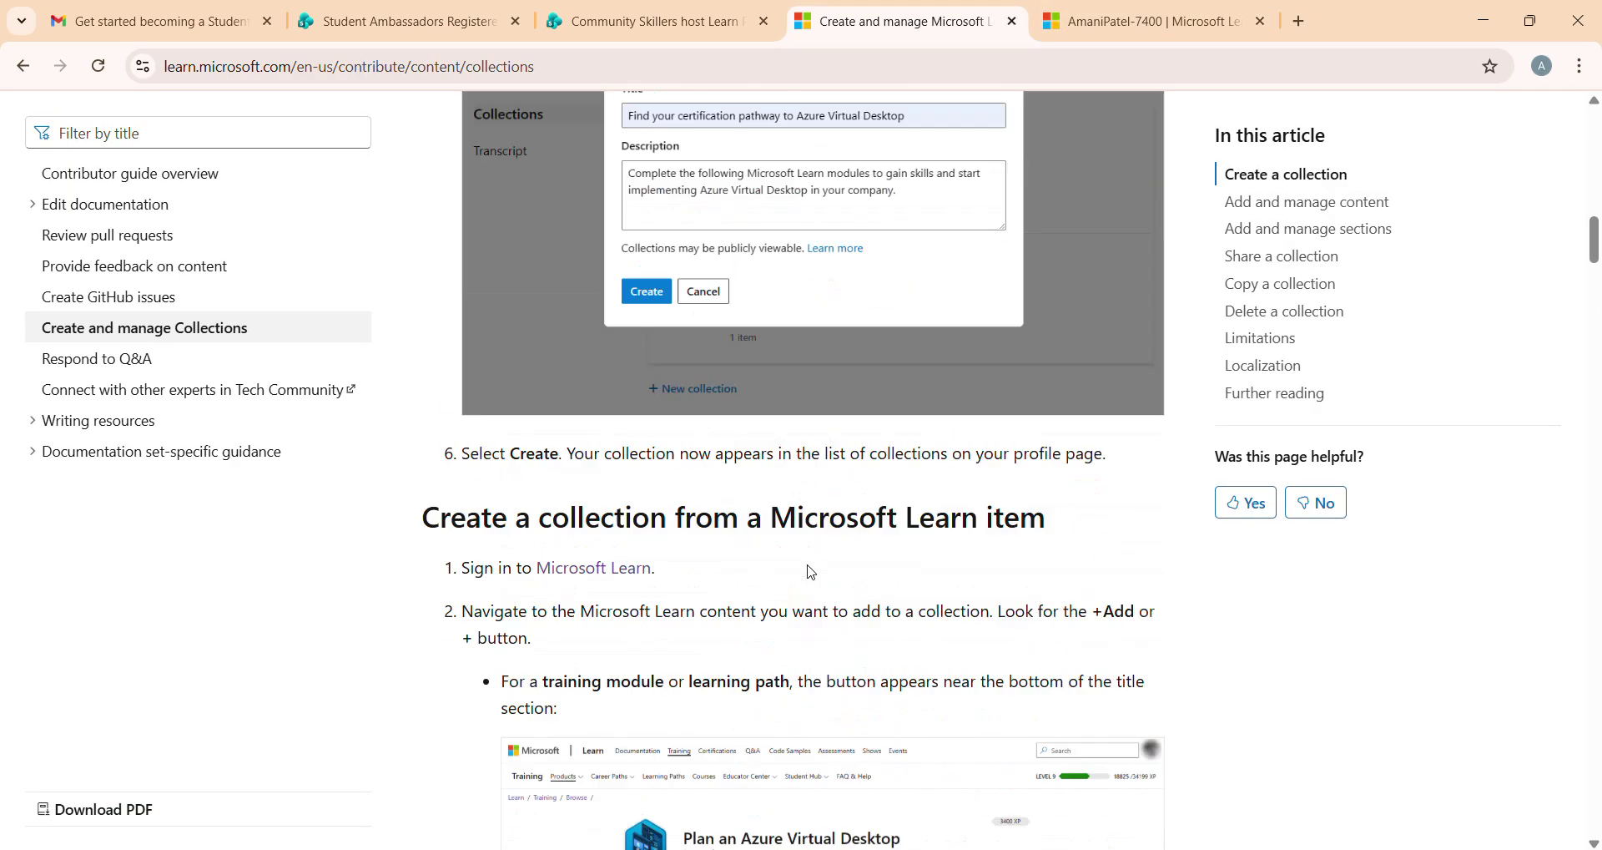
pyautogui.click(1115, 22)
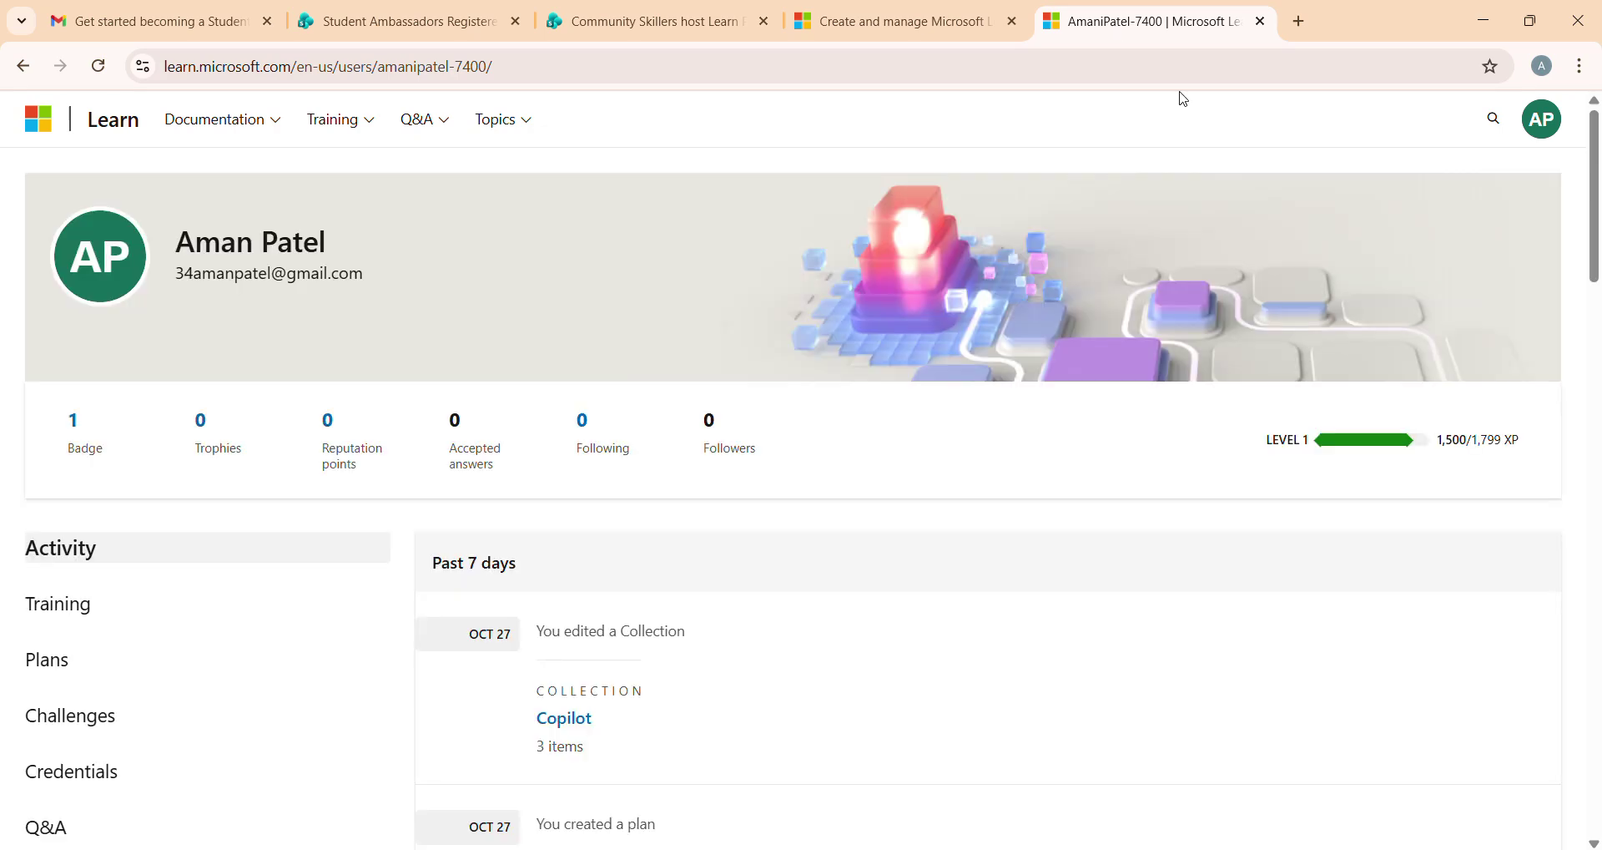
pyautogui.scroll(-5, 287, 610)
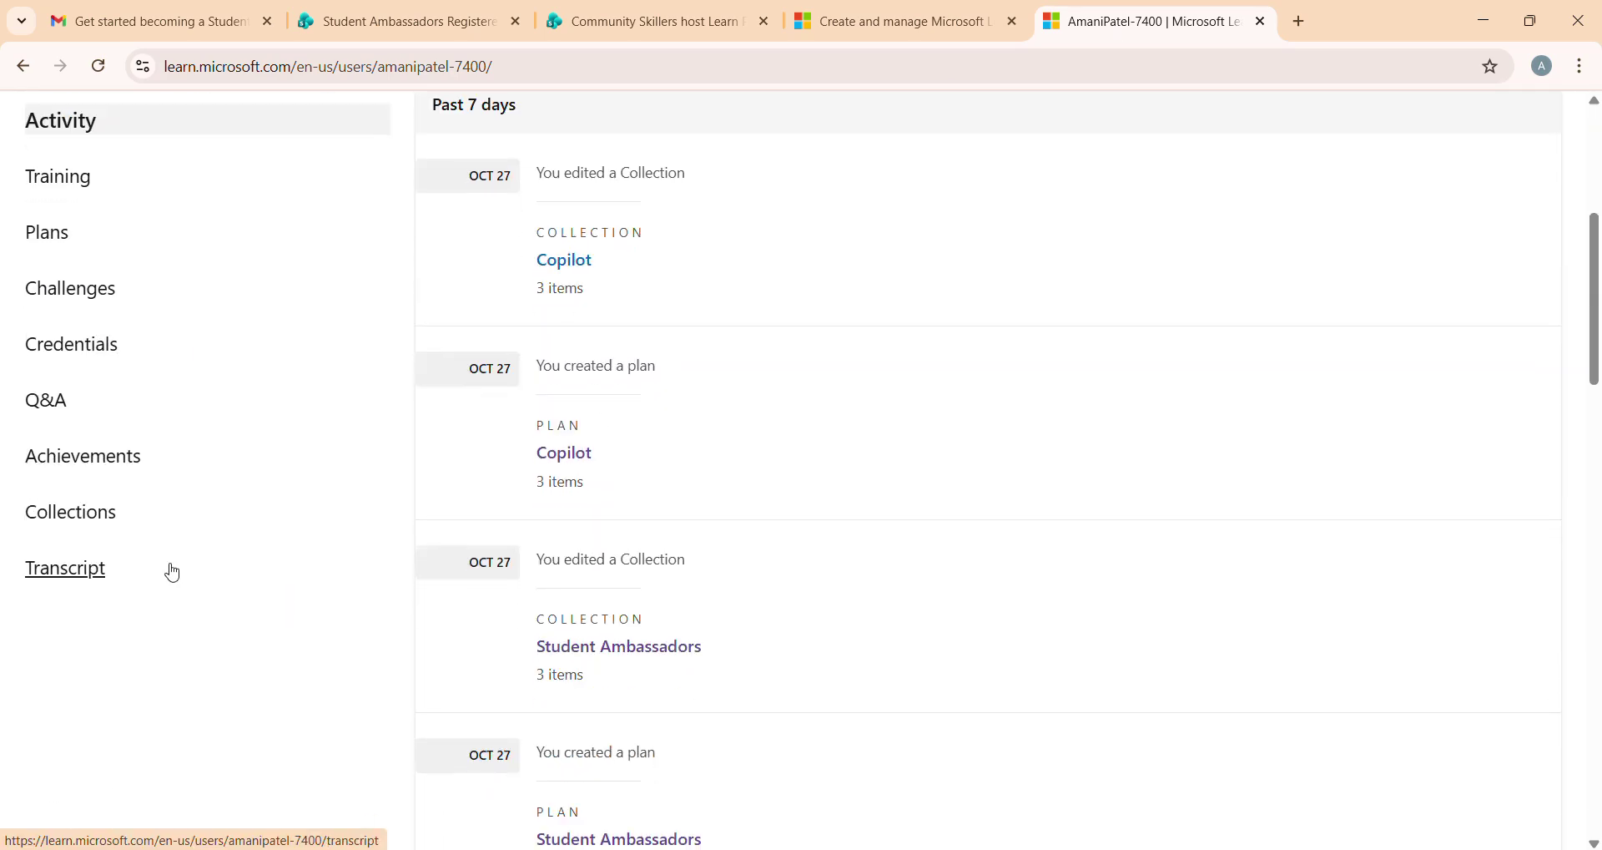
pyautogui.click(113, 528)
pyautogui.scroll(-3, 582, 589)
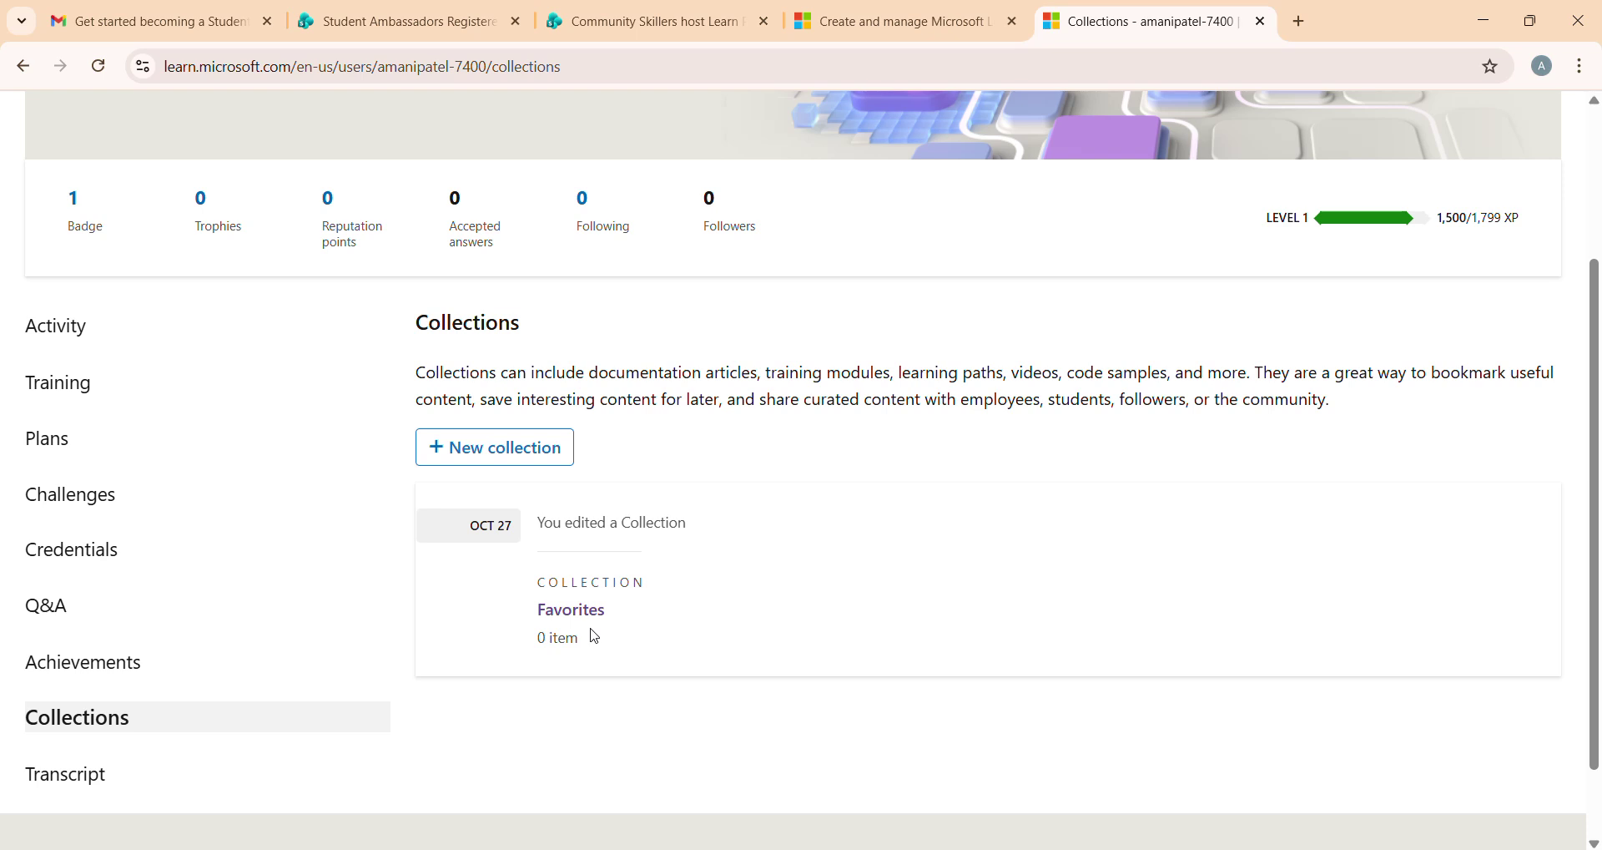
# Create a public collection titled 'Student Ambassadors'.
pyautogui.click(512, 446)
pyautogui.press('BackSpace')
pyautogui.press('BackSpace')
pyautogui.press('BackSpace')
pyautogui.press('BackSpace')
pyautogui.press('BackSpace')
pyautogui.press('BackSpace')
pyautogui.press('BackSpace')
pyautogui.press('BackSpace')
pyautogui.press('BackSpace')
pyautogui.press('BackSpace')
pyautogui.press('BackSpace')
pyautogui.press('BackSpace')
pyautogui.press('BackSpace')
pyautogui.press('BackSpace')
pyautogui.press('BackSpace')
pyautogui.press('BackSpace')
pyautogui.press('BackSpace')
pyautogui.press('BackSpace')
pyautogui.press('BackSpace')
pyautogui.press('BackSpace')
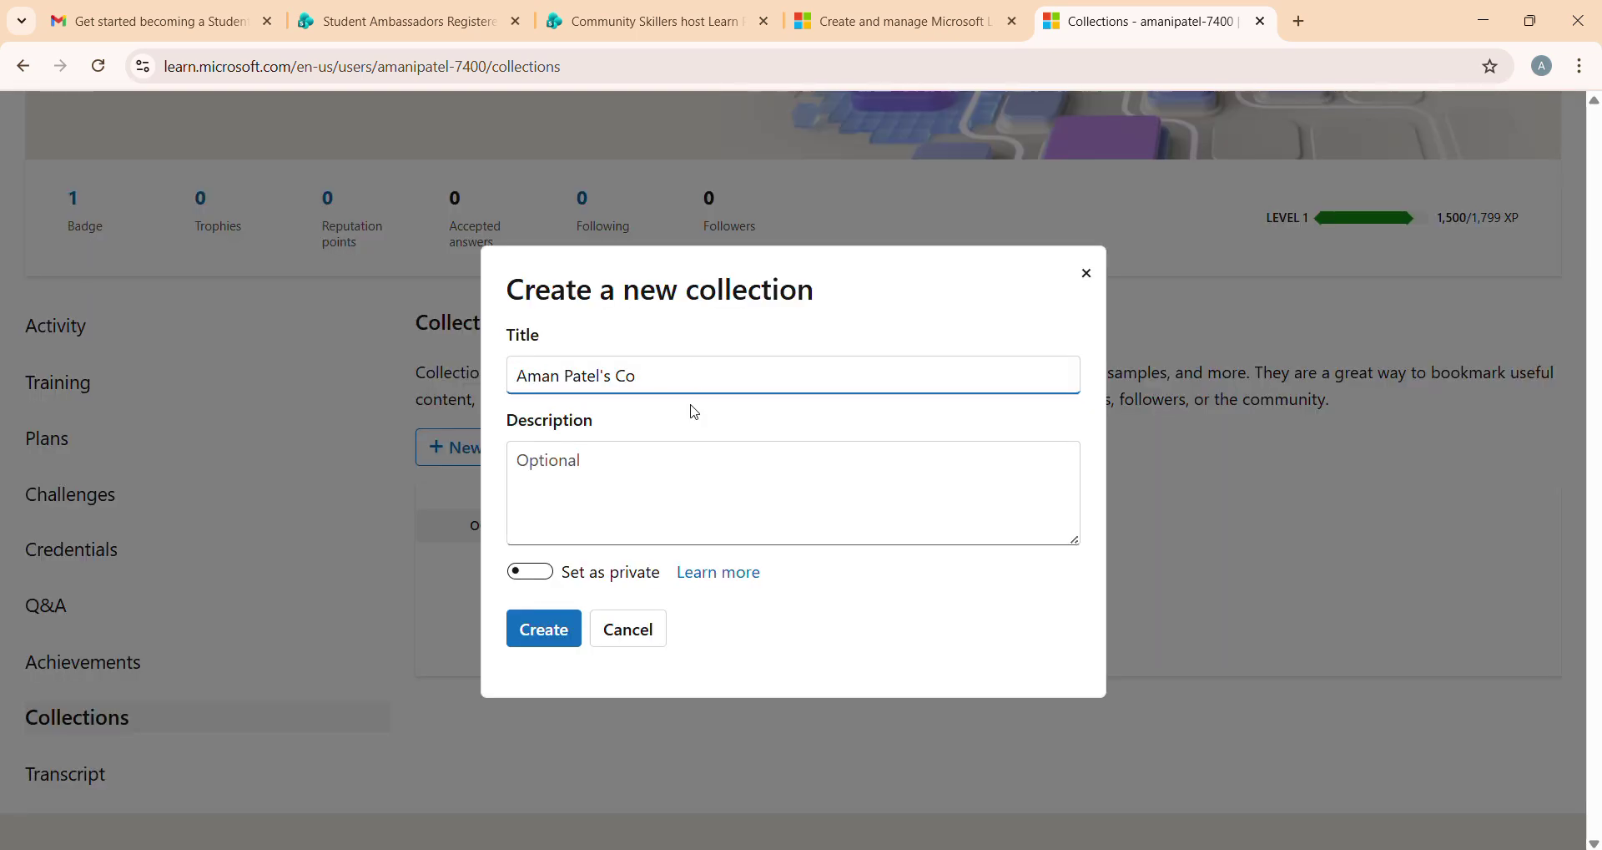
pyautogui.write('Stude')
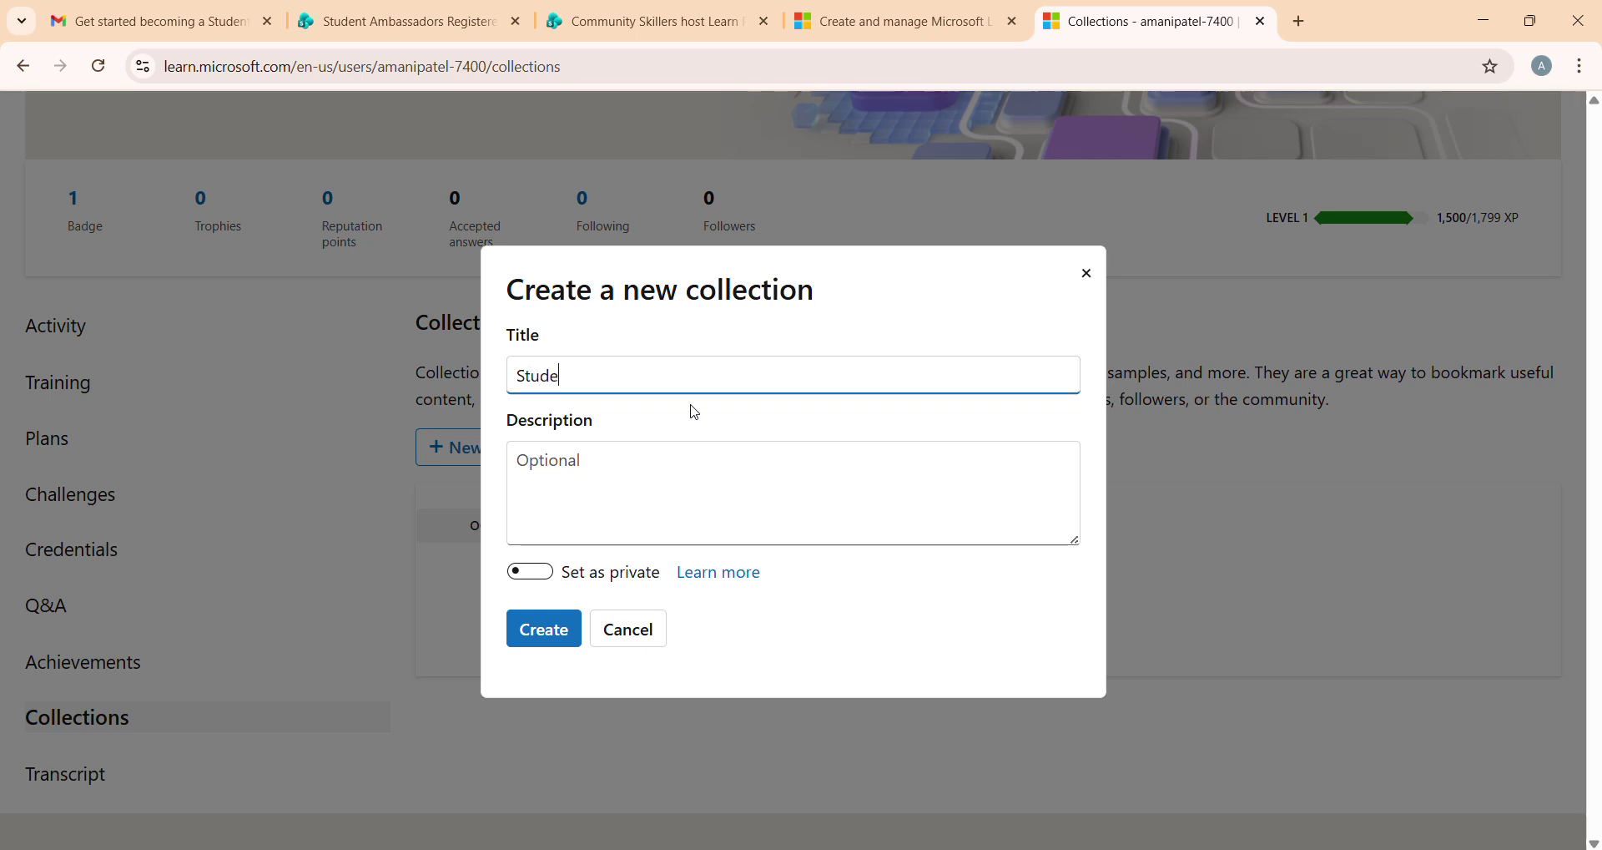
pyautogui.write('nt Ambasa')
pyautogui.press('BackSpace')
pyautogui.write('ors')
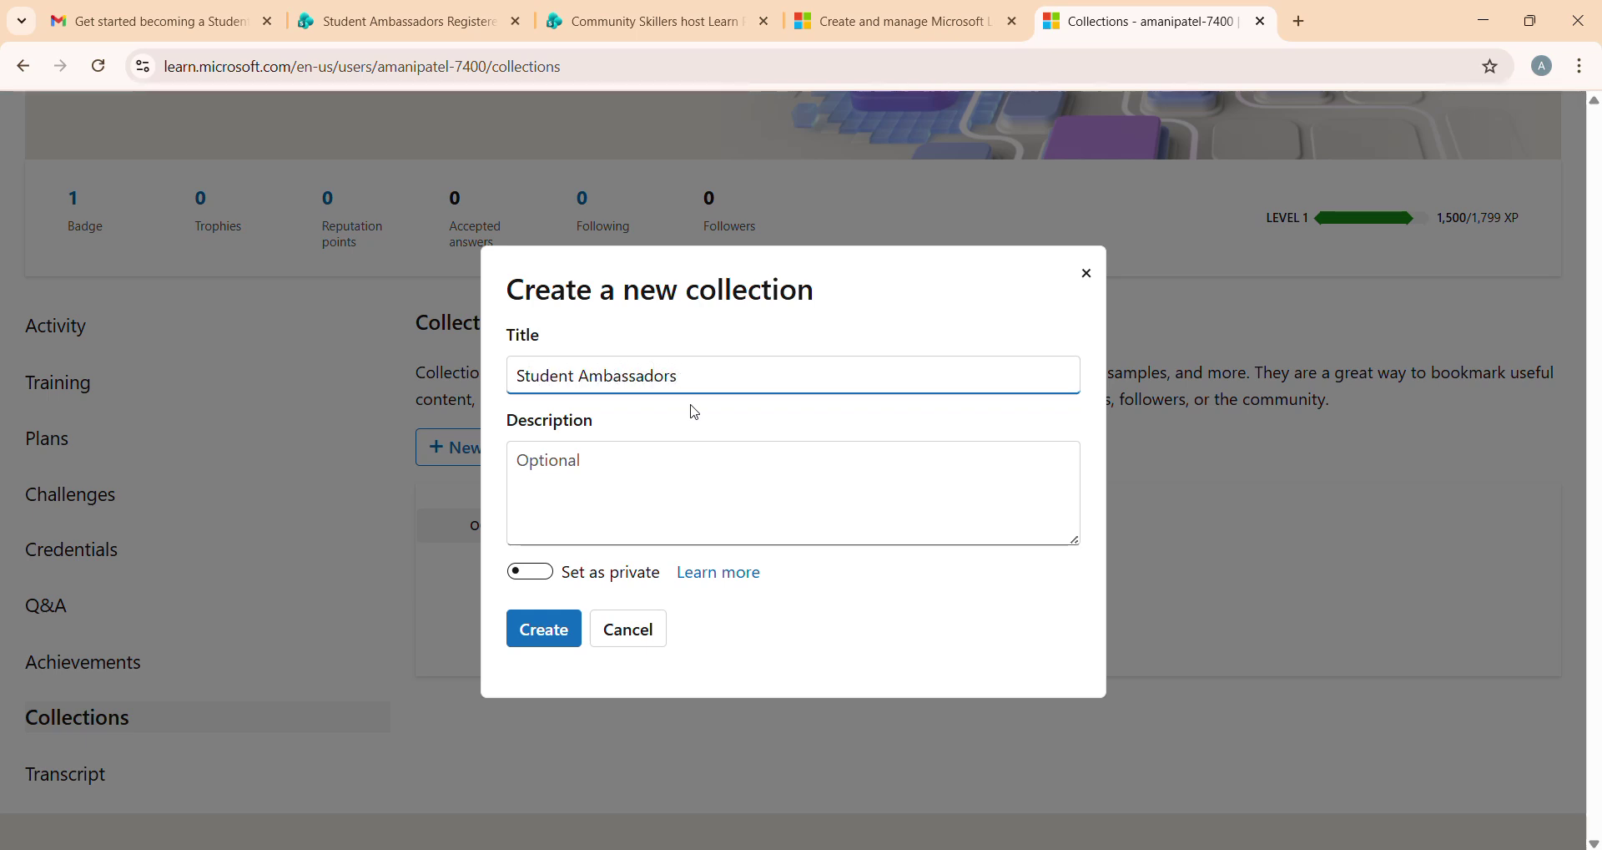
pyautogui.click(557, 644)
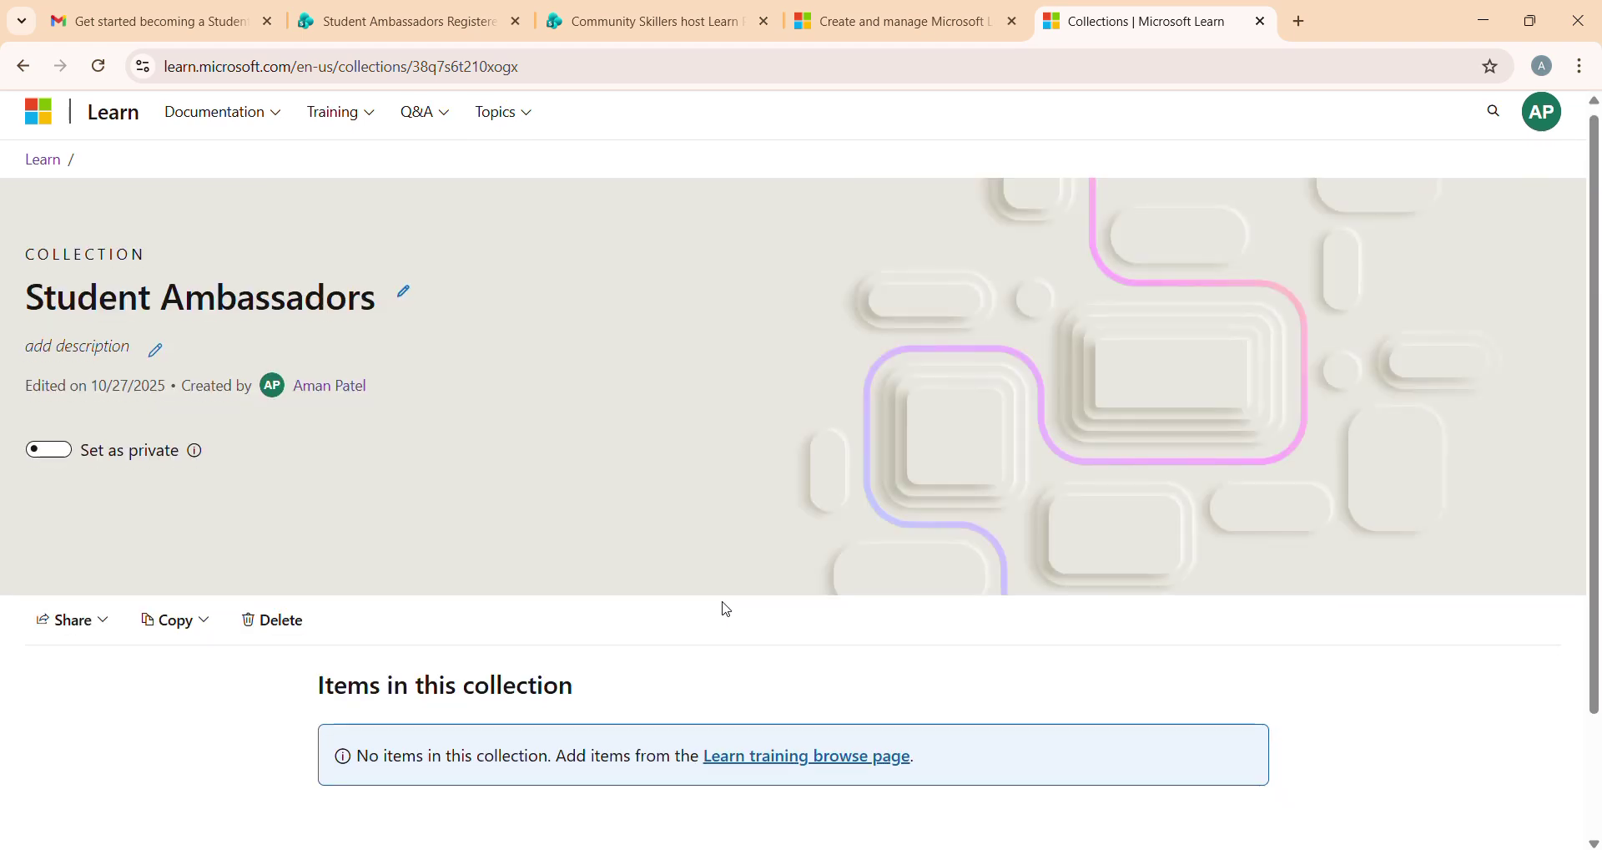
# Browse all training filtered to Azure and Microsoft 365 products, giving 2,169 results.
pyautogui.scroll(-1, 768, 639)
pyautogui.click(805, 666)
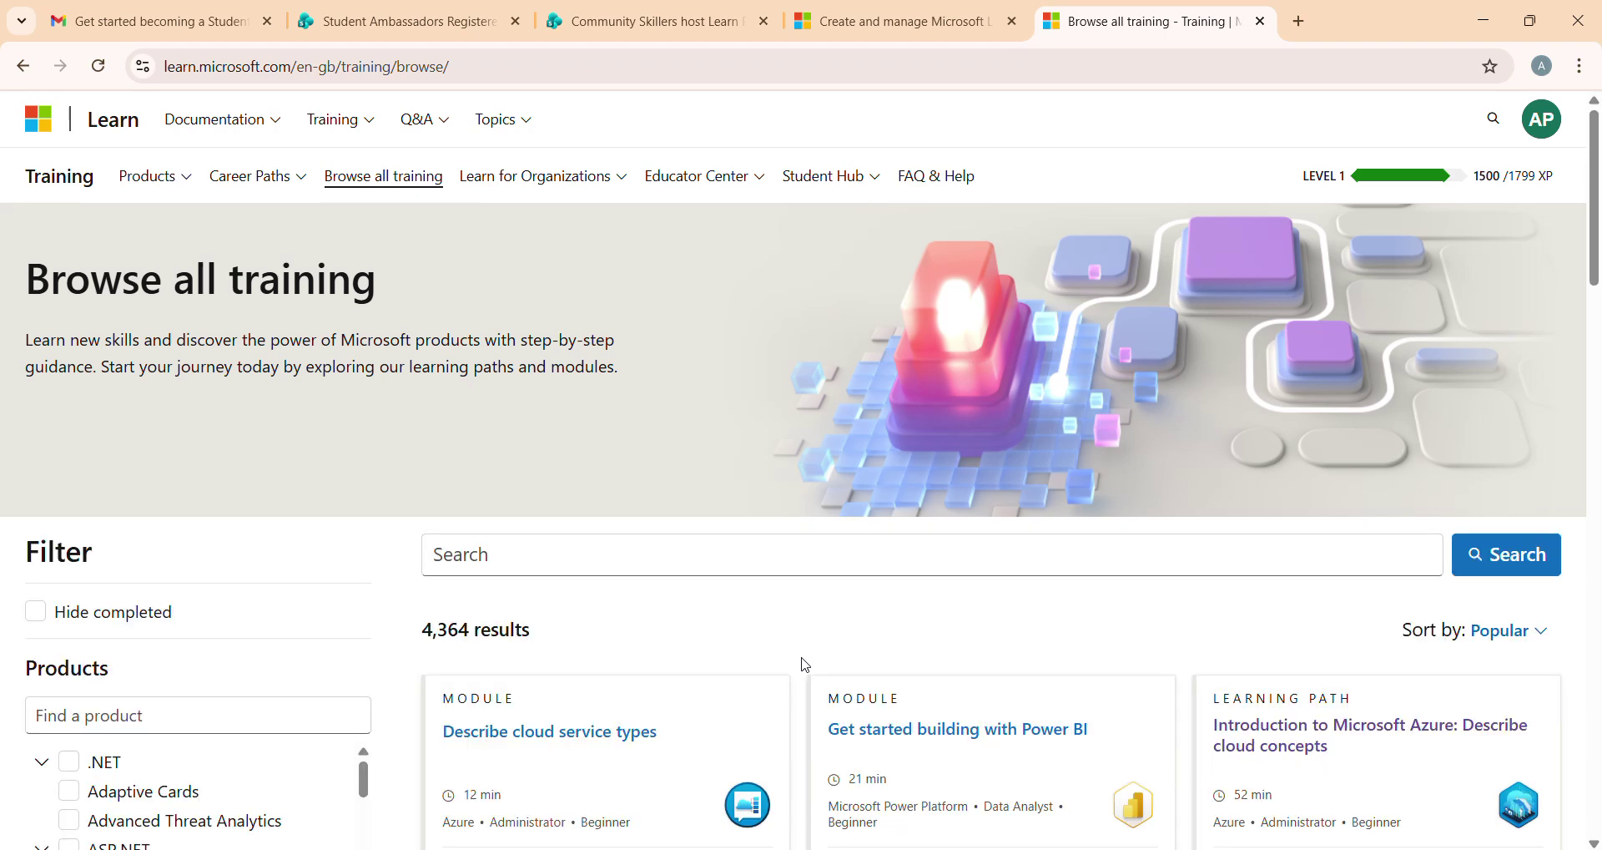
pyautogui.scroll(-3, 768, 664)
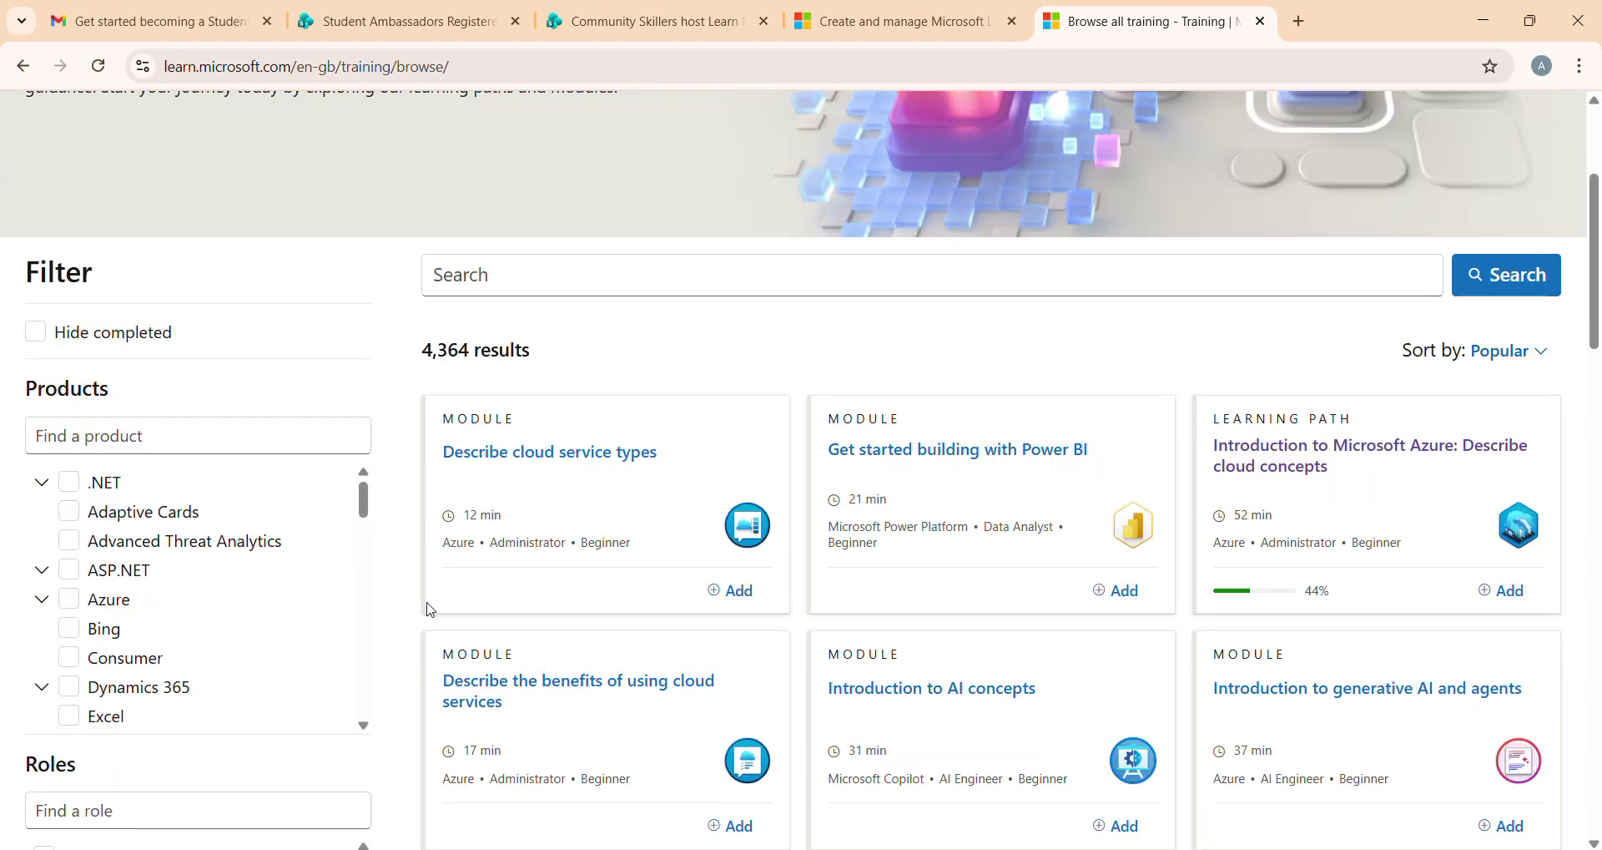
pyautogui.scroll(-4, 504, 547)
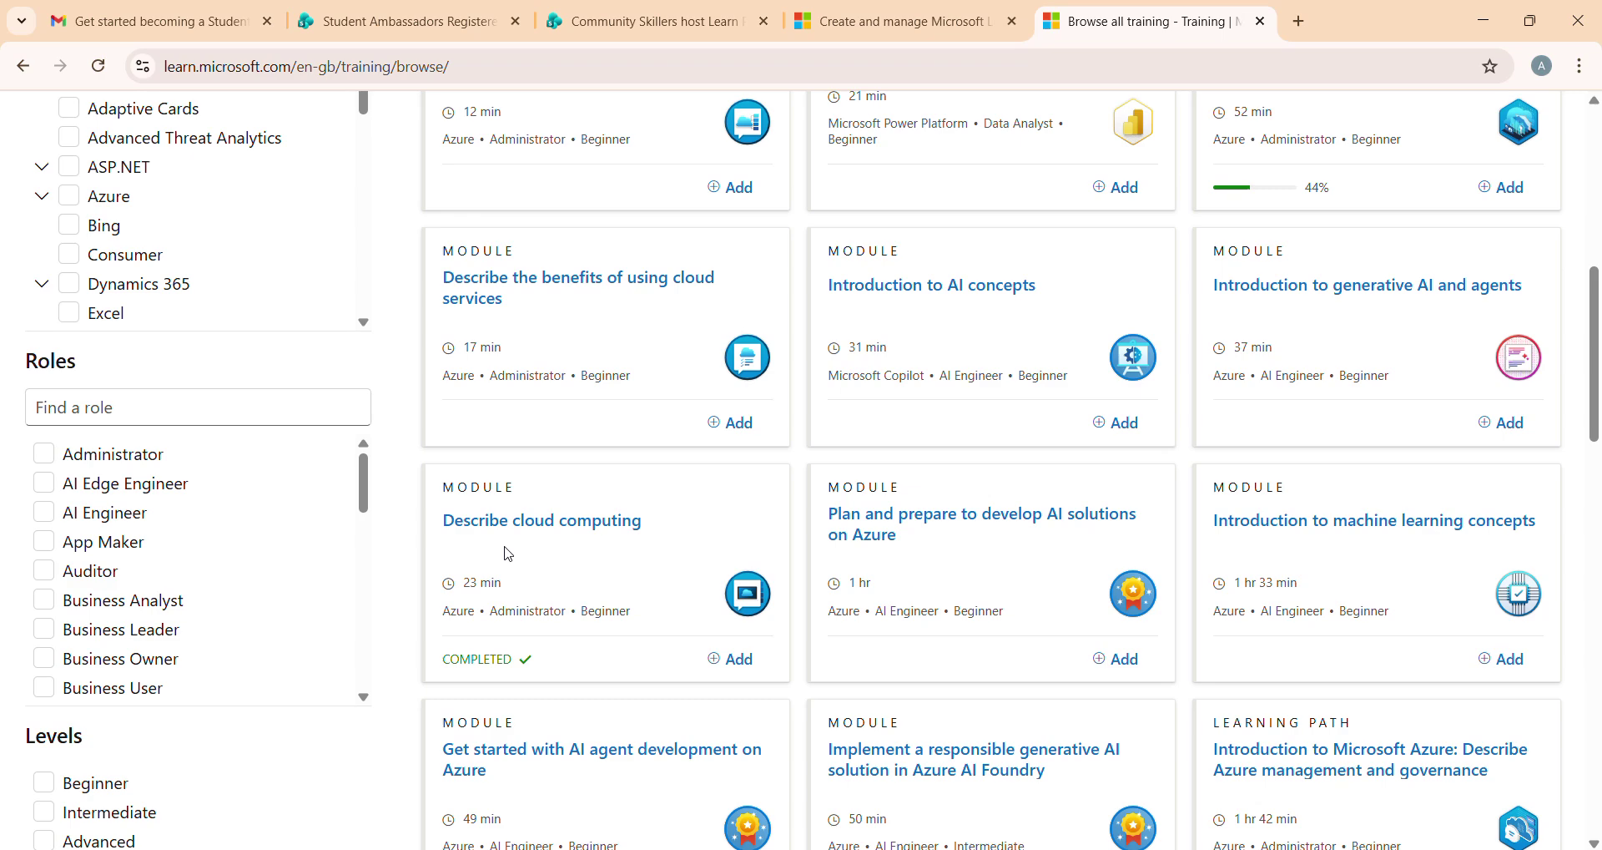
pyautogui.scroll(2, 508, 553)
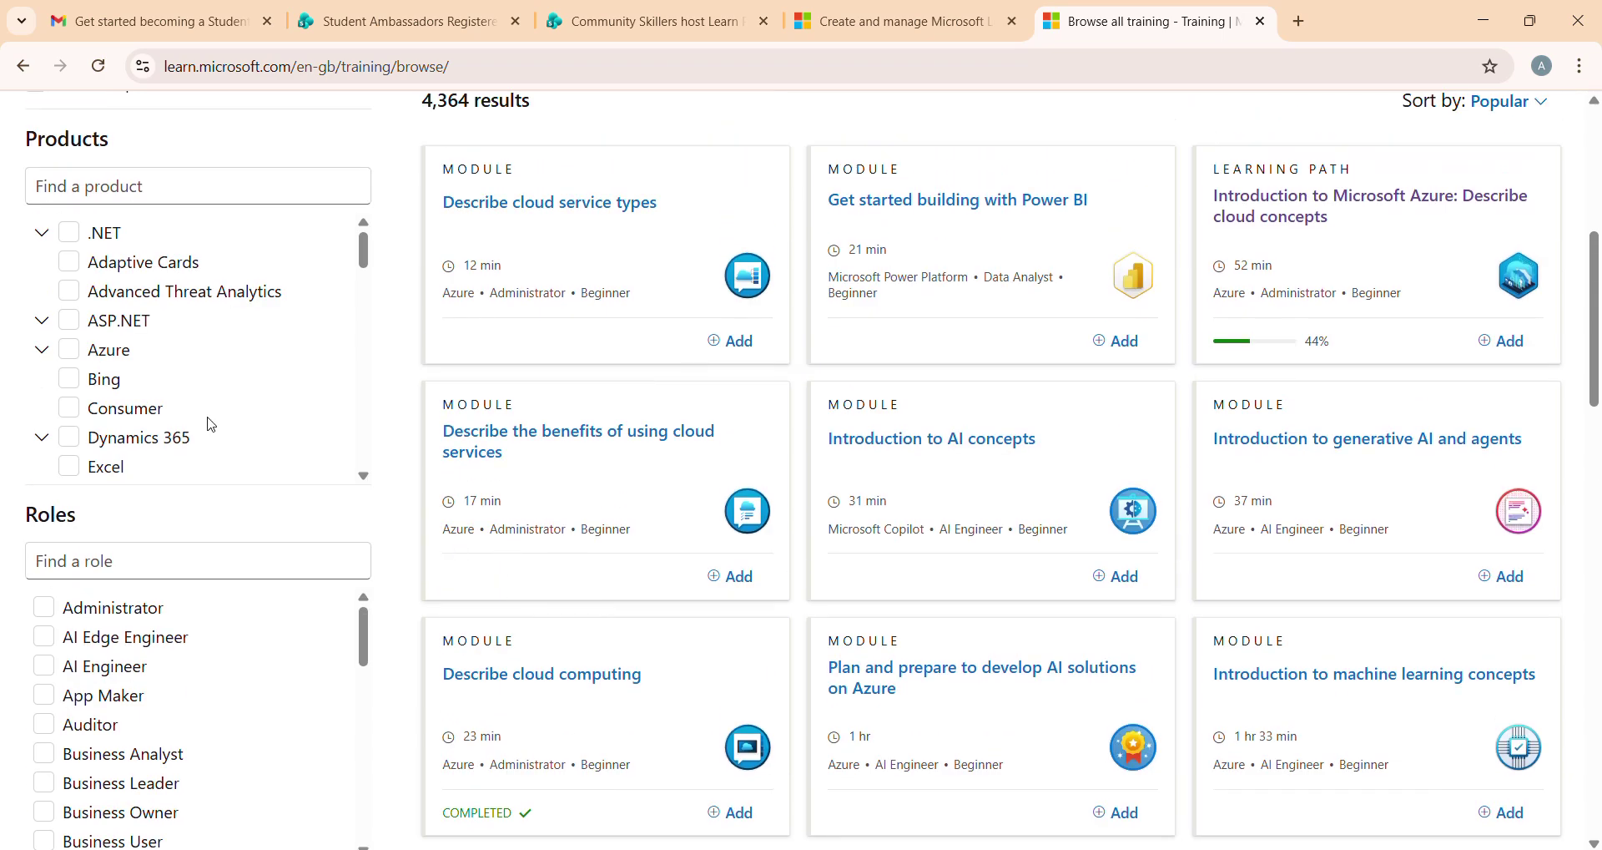
pyautogui.click(69, 352)
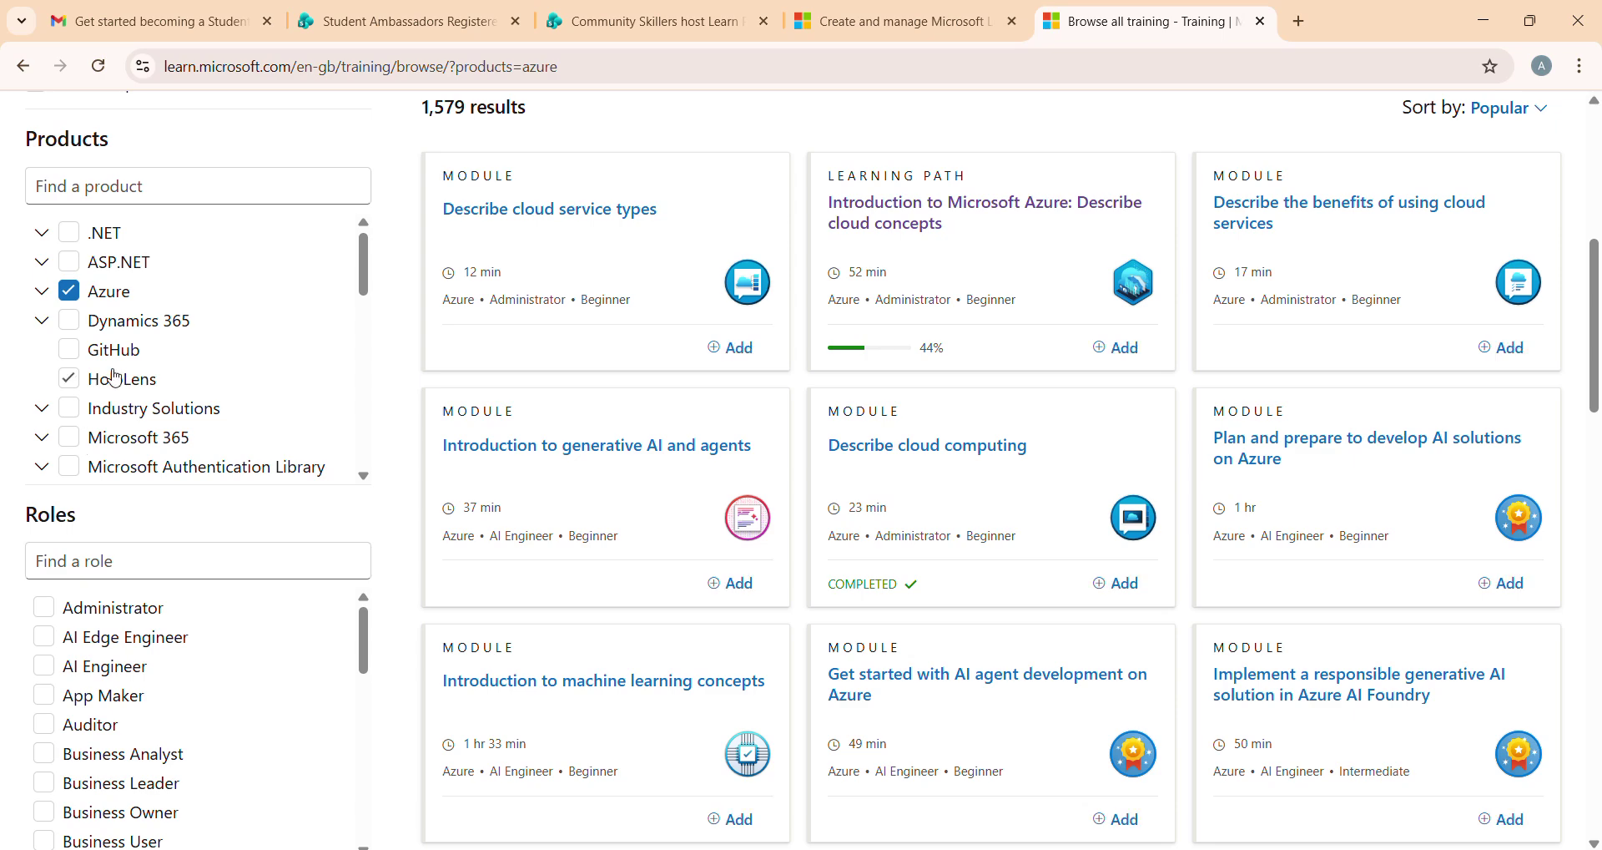
pyautogui.scroll(-1, 80, 400)
pyautogui.click(75, 394)
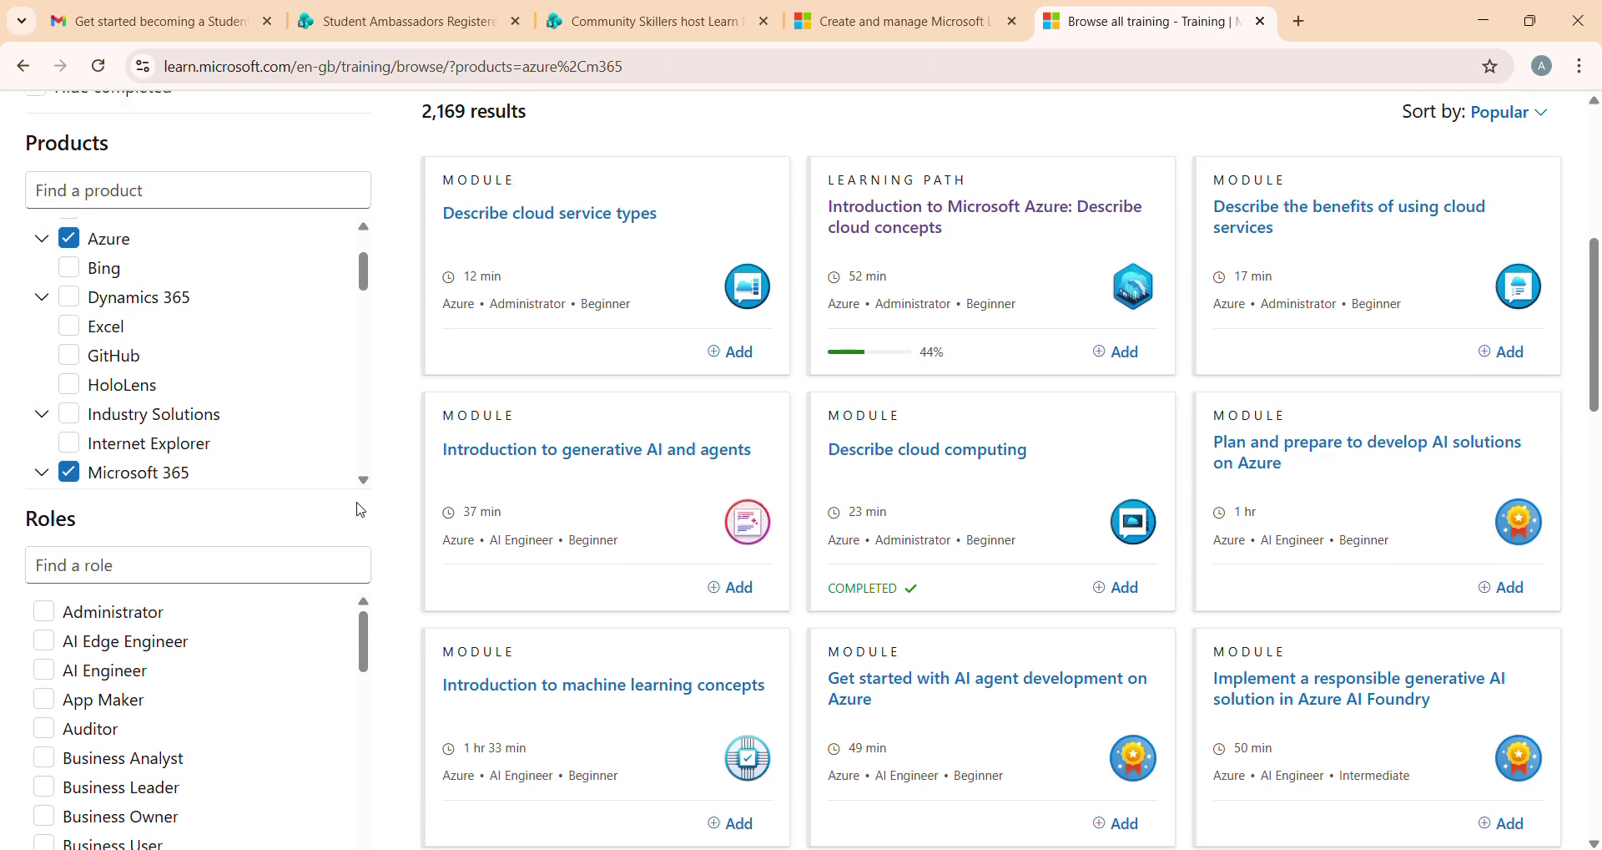
pyautogui.scroll(2, 415, 509)
pyautogui.scroll(1, 501, 522)
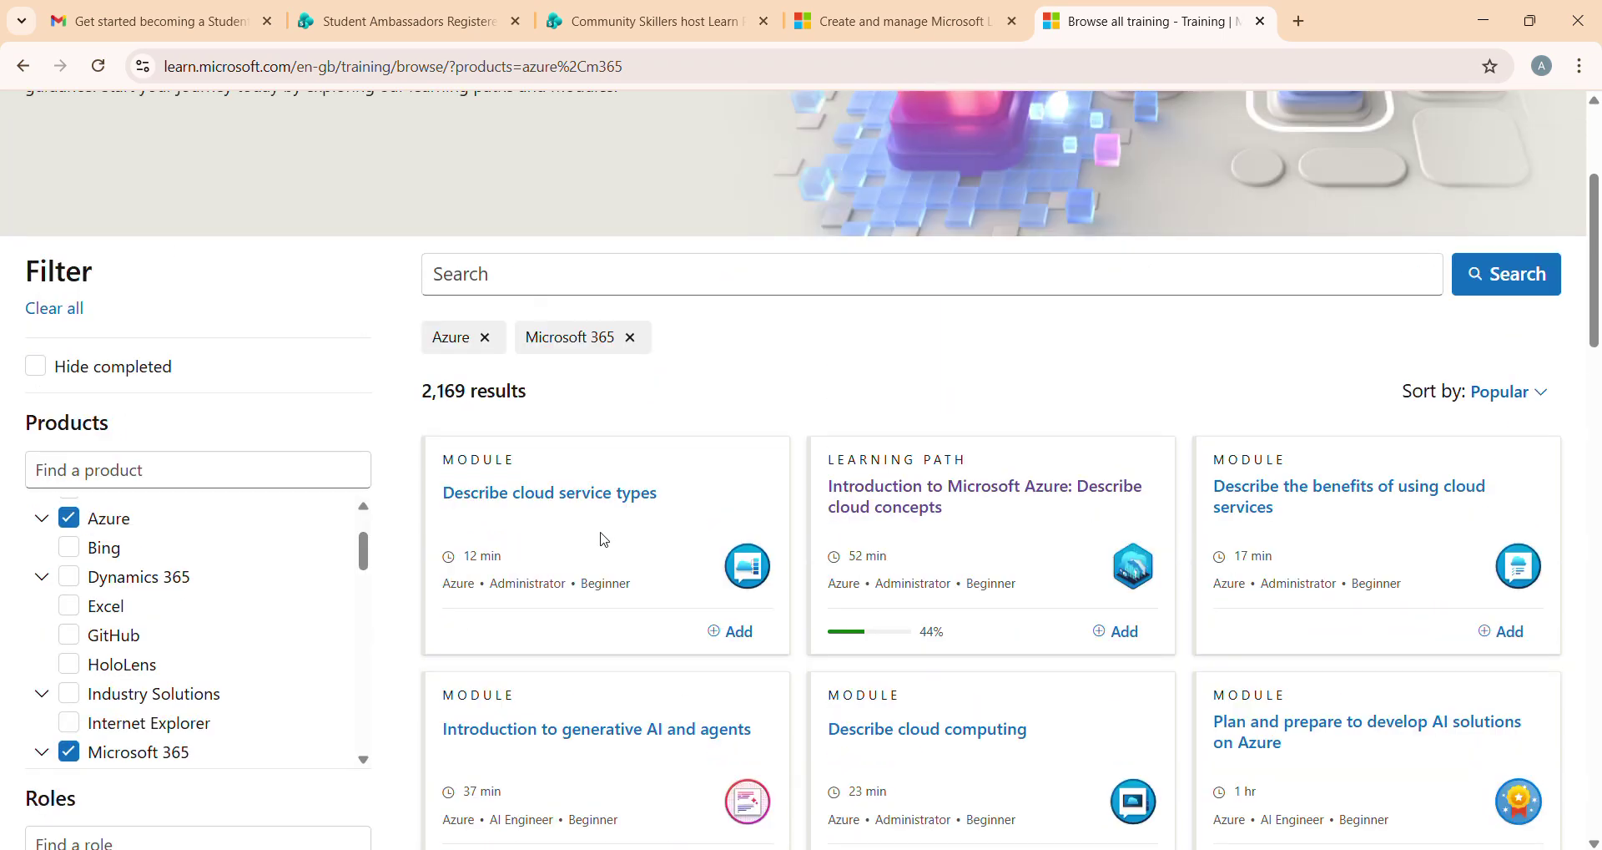
pyautogui.scroll(-1, 826, 521)
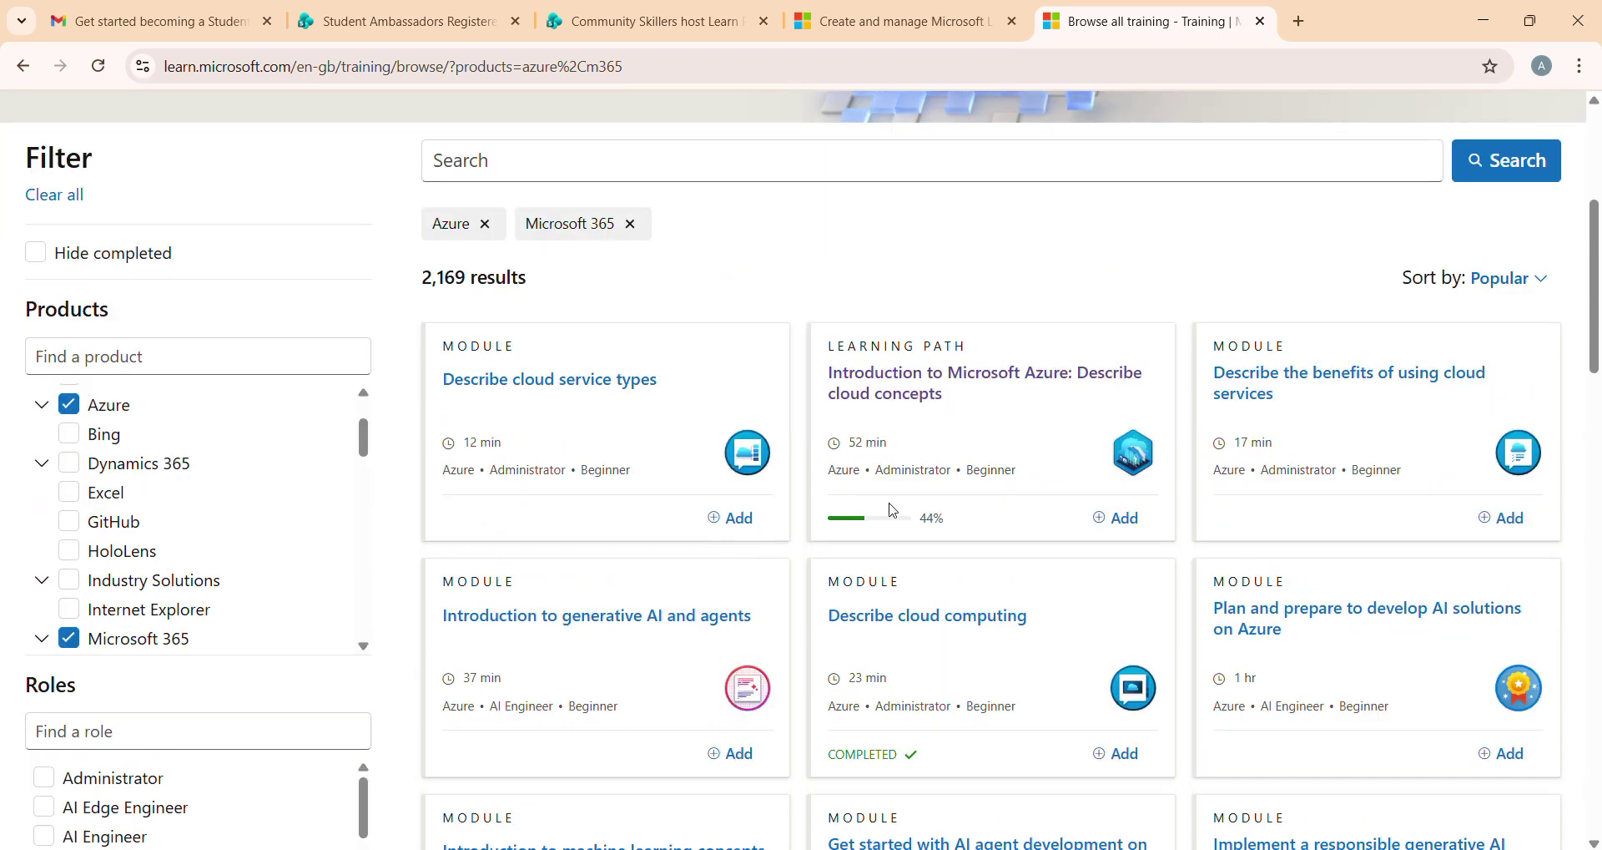
# Save the Azure cloud concepts path and the cloud services benefits module to Student Ambassadors.
pyautogui.click(1119, 519)
pyautogui.click(1030, 578)
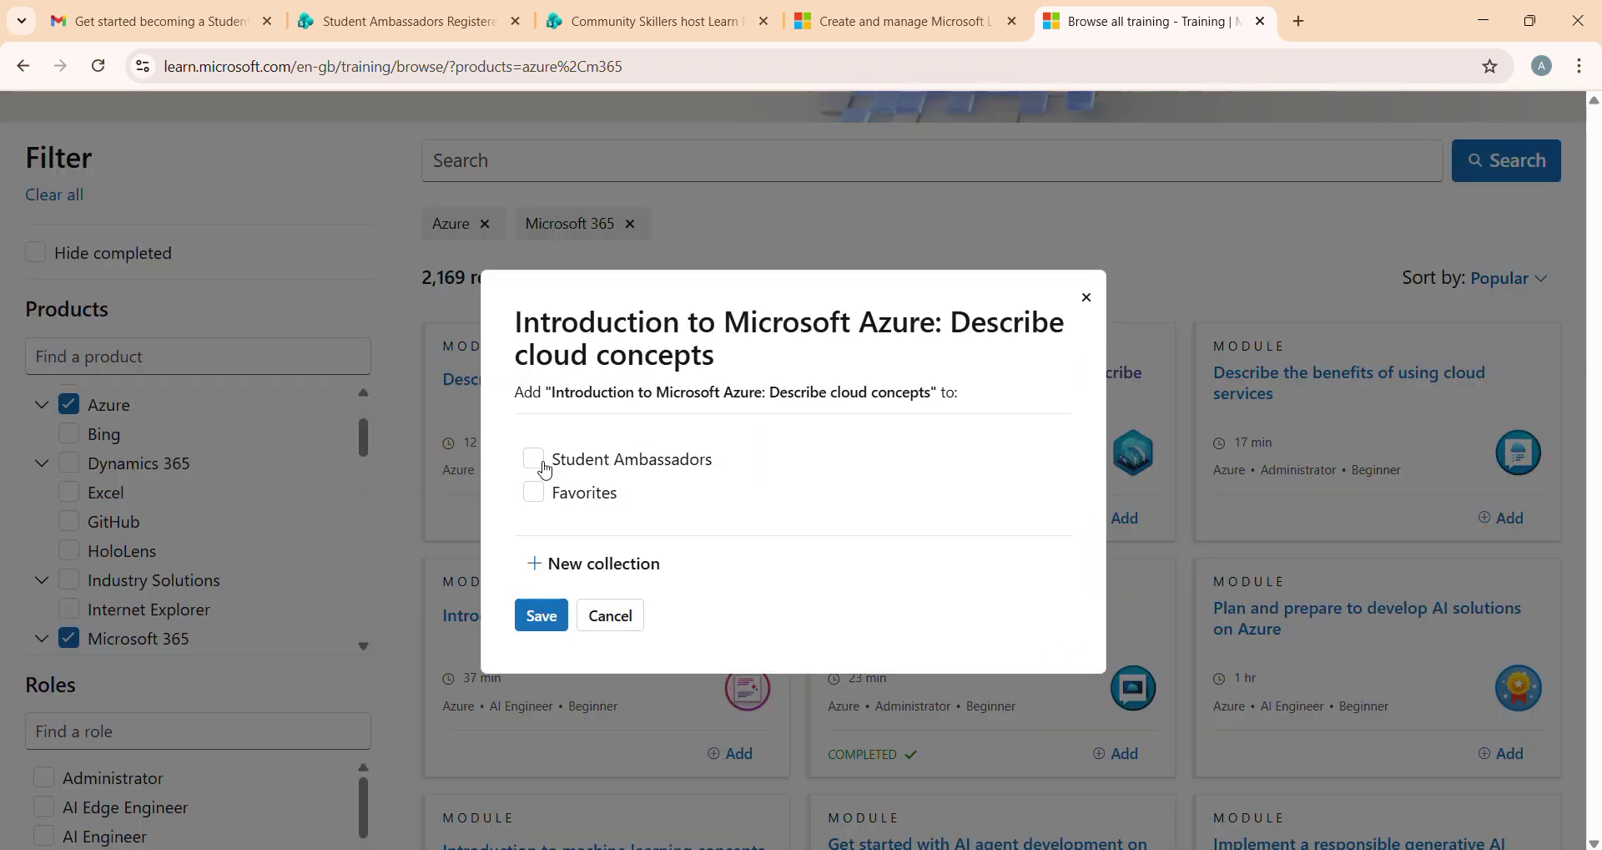
pyautogui.click(539, 461)
pyautogui.click(543, 618)
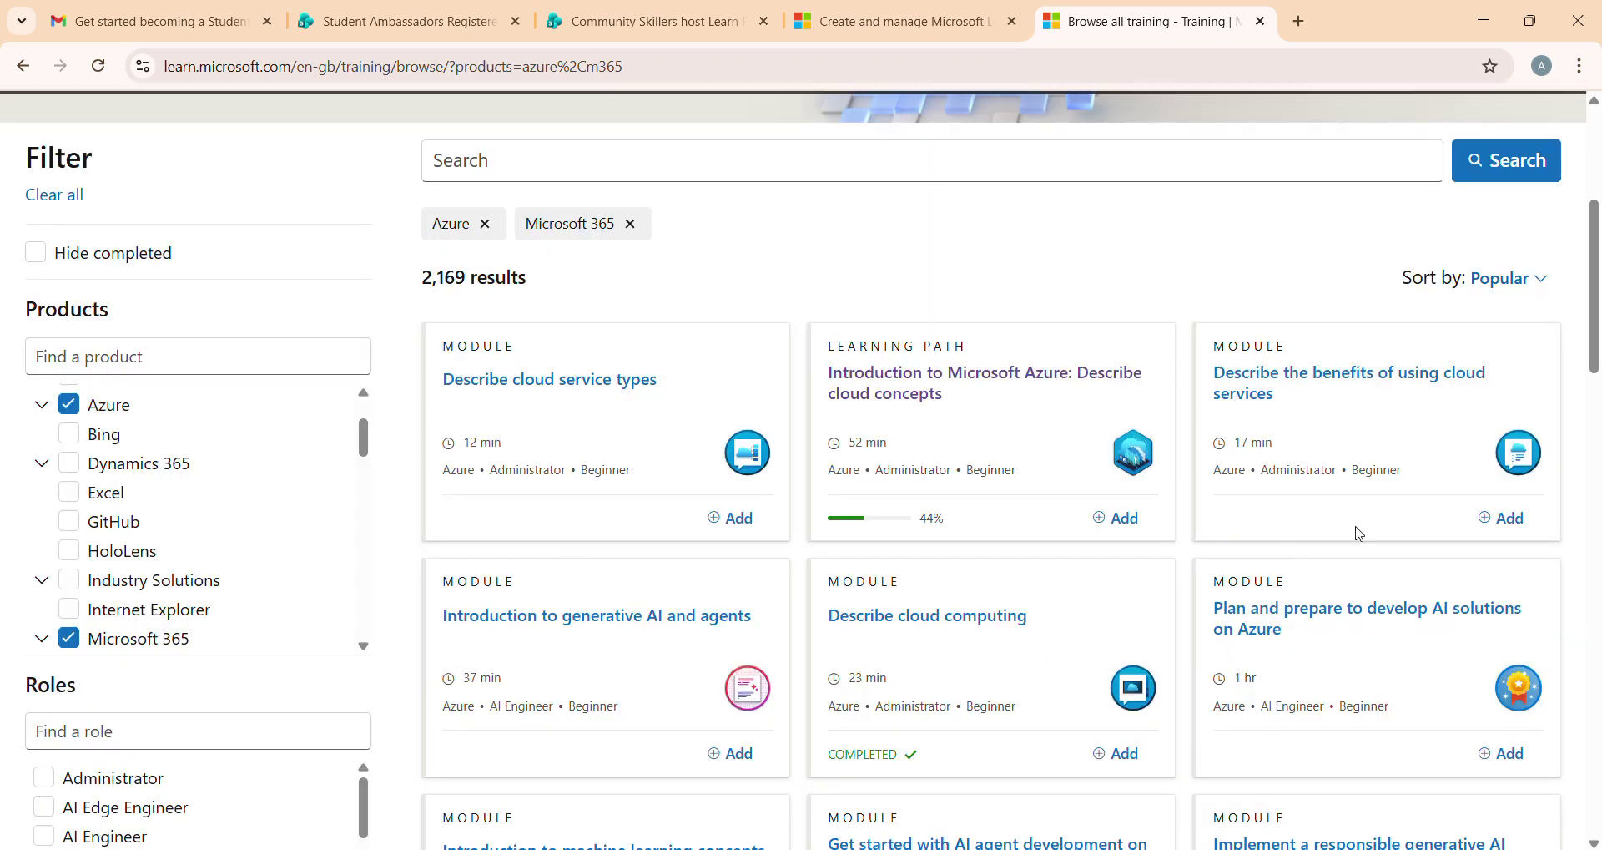
pyautogui.click(1516, 518)
pyautogui.click(1376, 591)
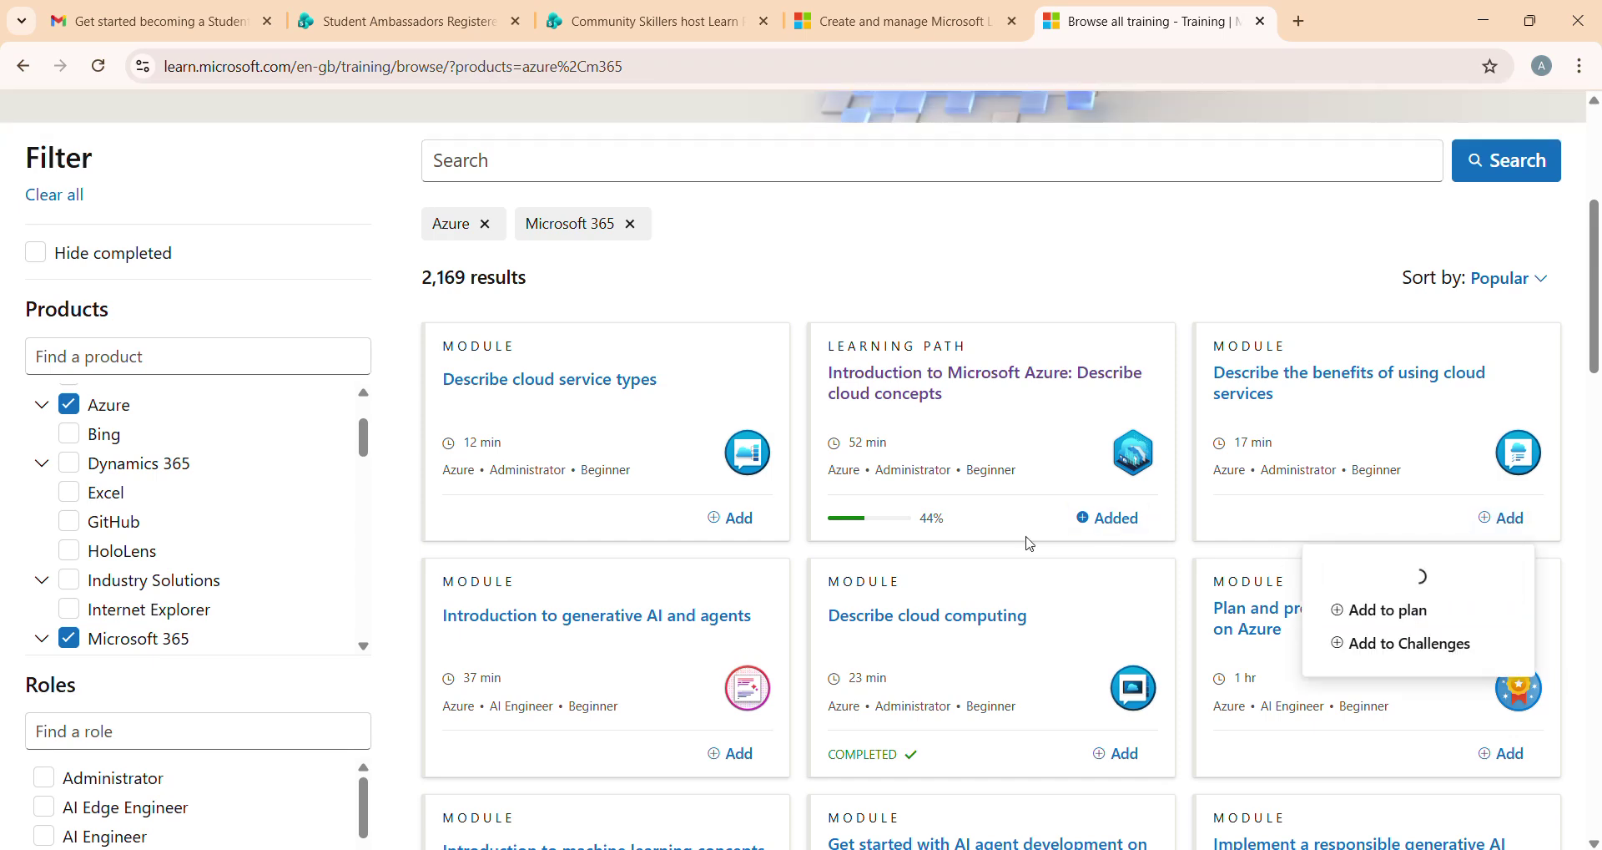
pyautogui.click(622, 458)
pyautogui.click(541, 615)
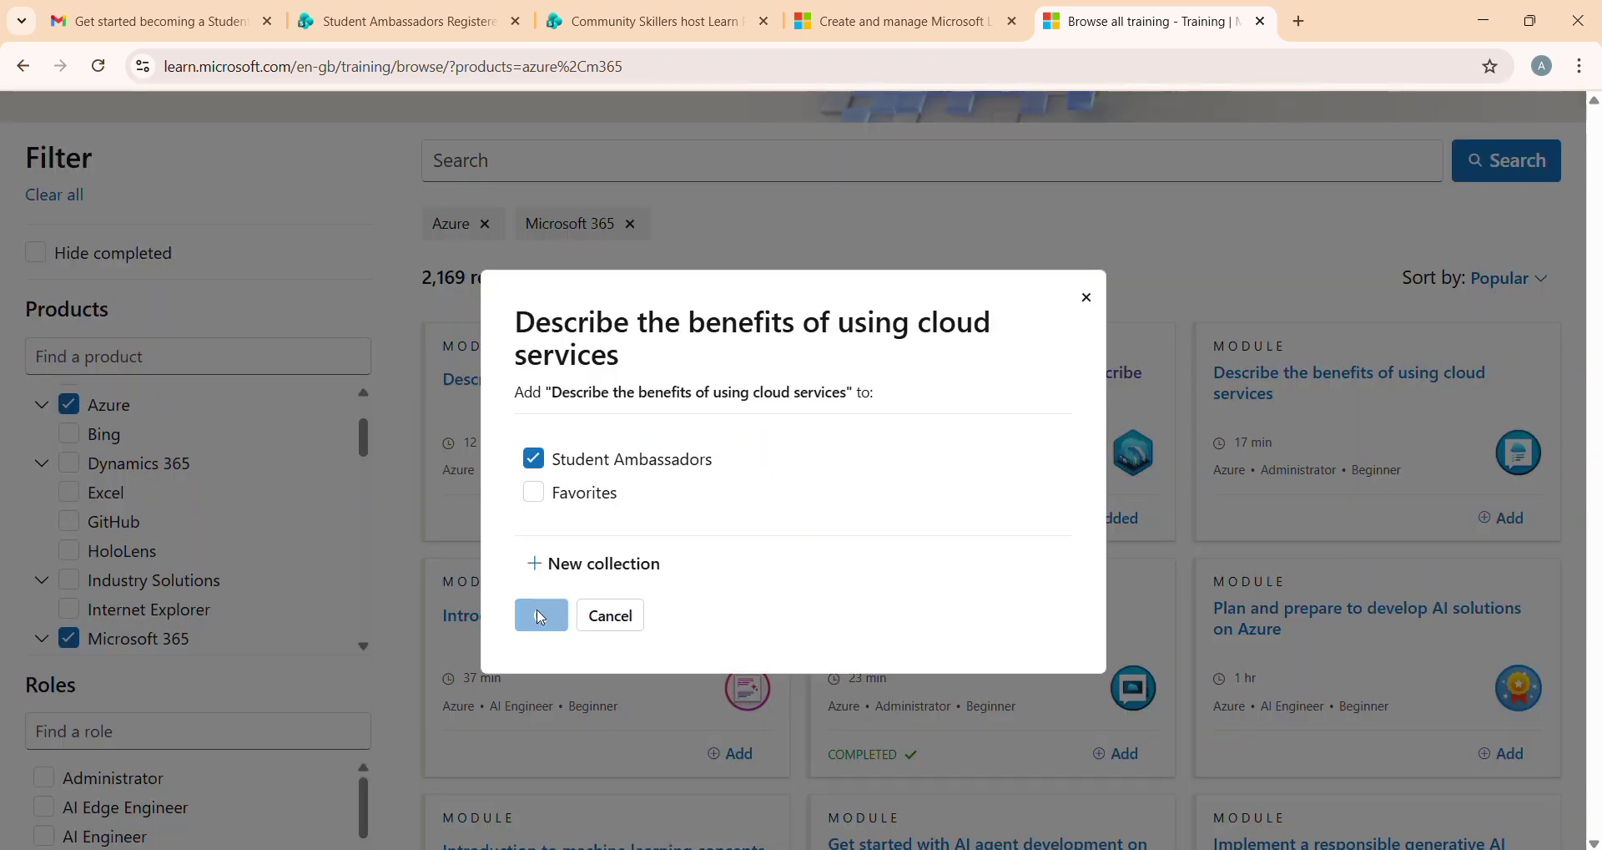
# Save the generative AI module to the Student Ambassadors collection.
pyautogui.scroll(-2, 542, 615)
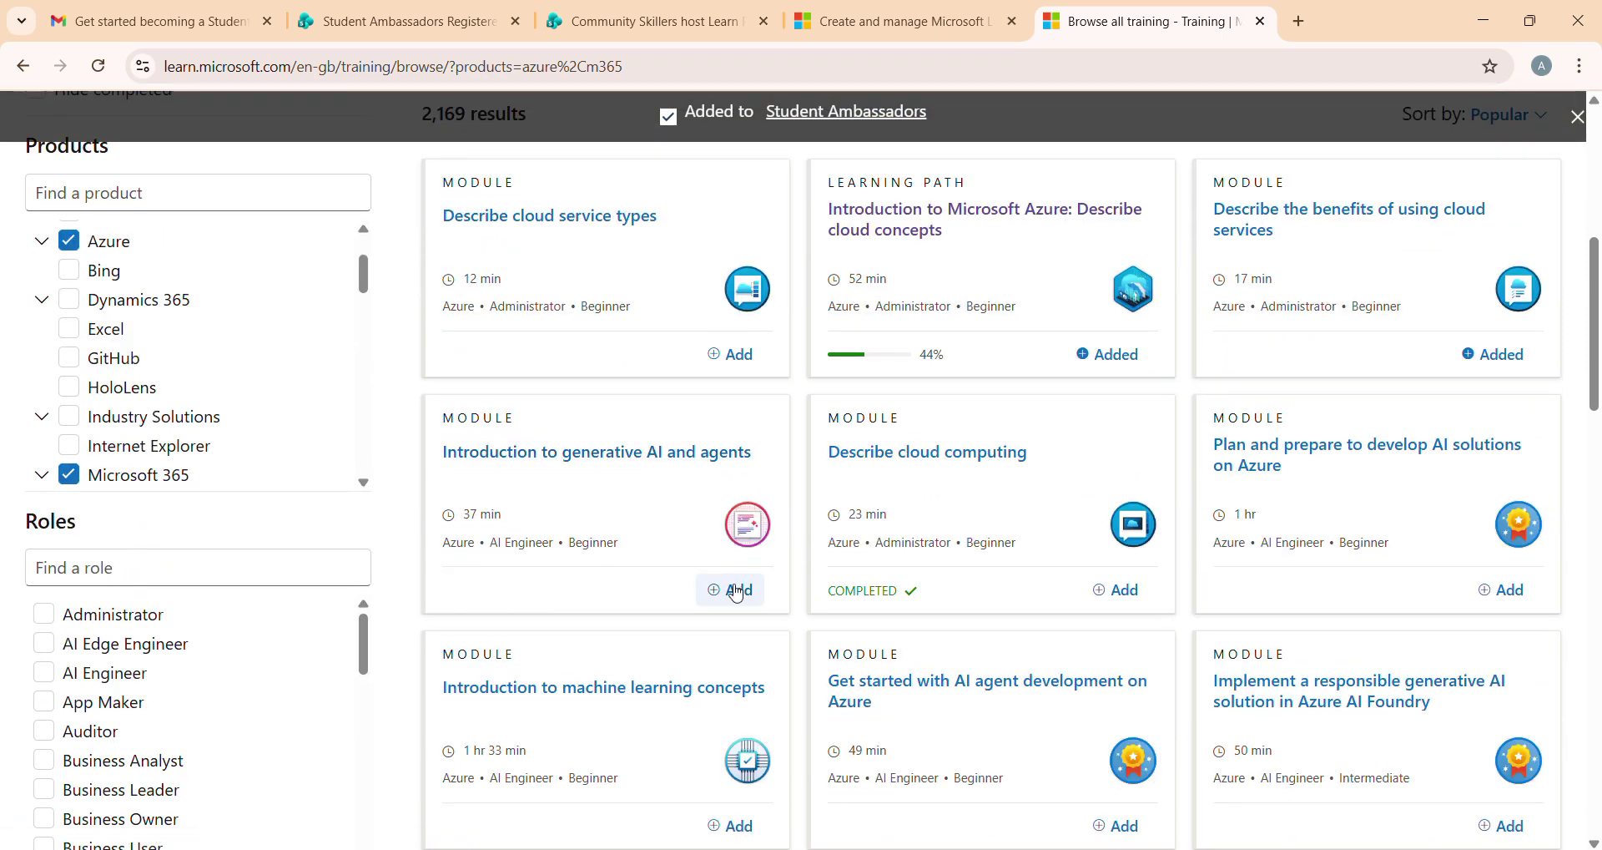
pyautogui.click(736, 591)
pyautogui.click(618, 647)
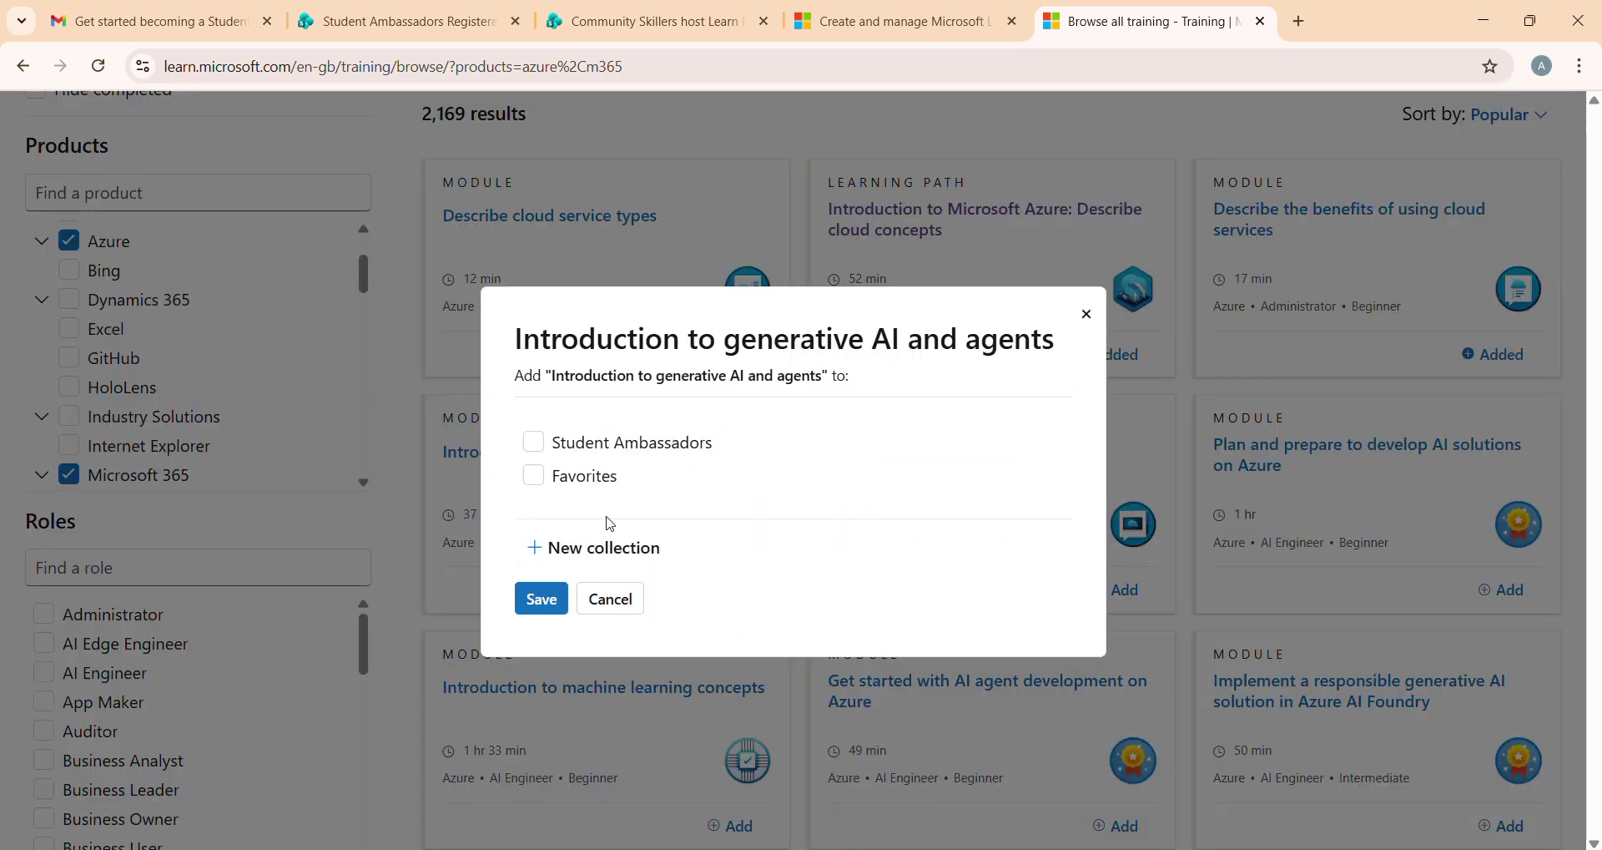
pyautogui.click(536, 446)
pyautogui.click(543, 601)
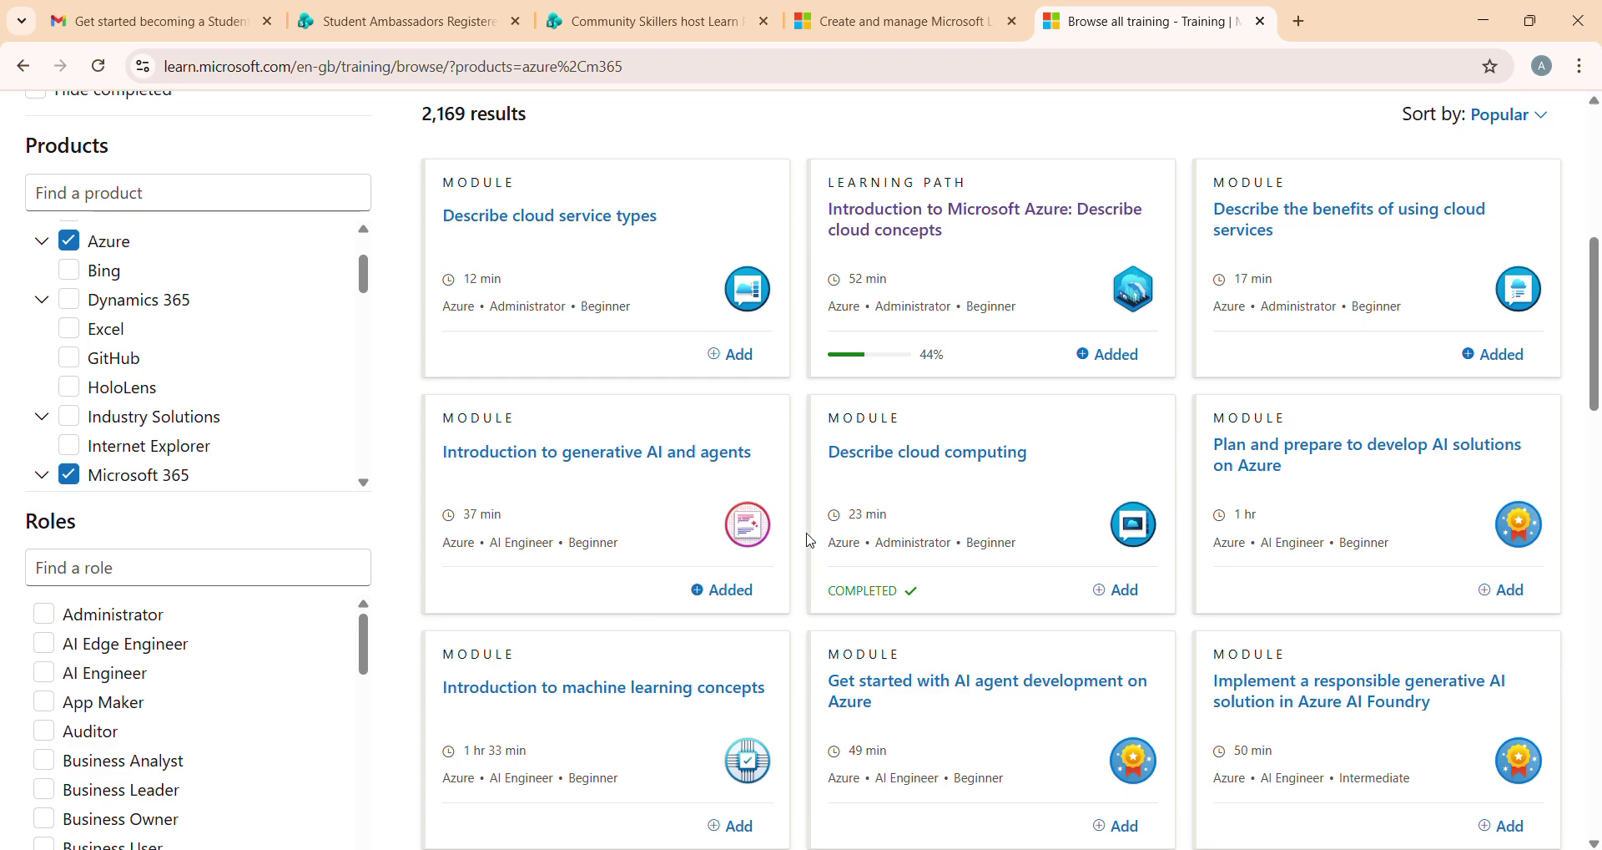
pyautogui.scroll(7, 760, 459)
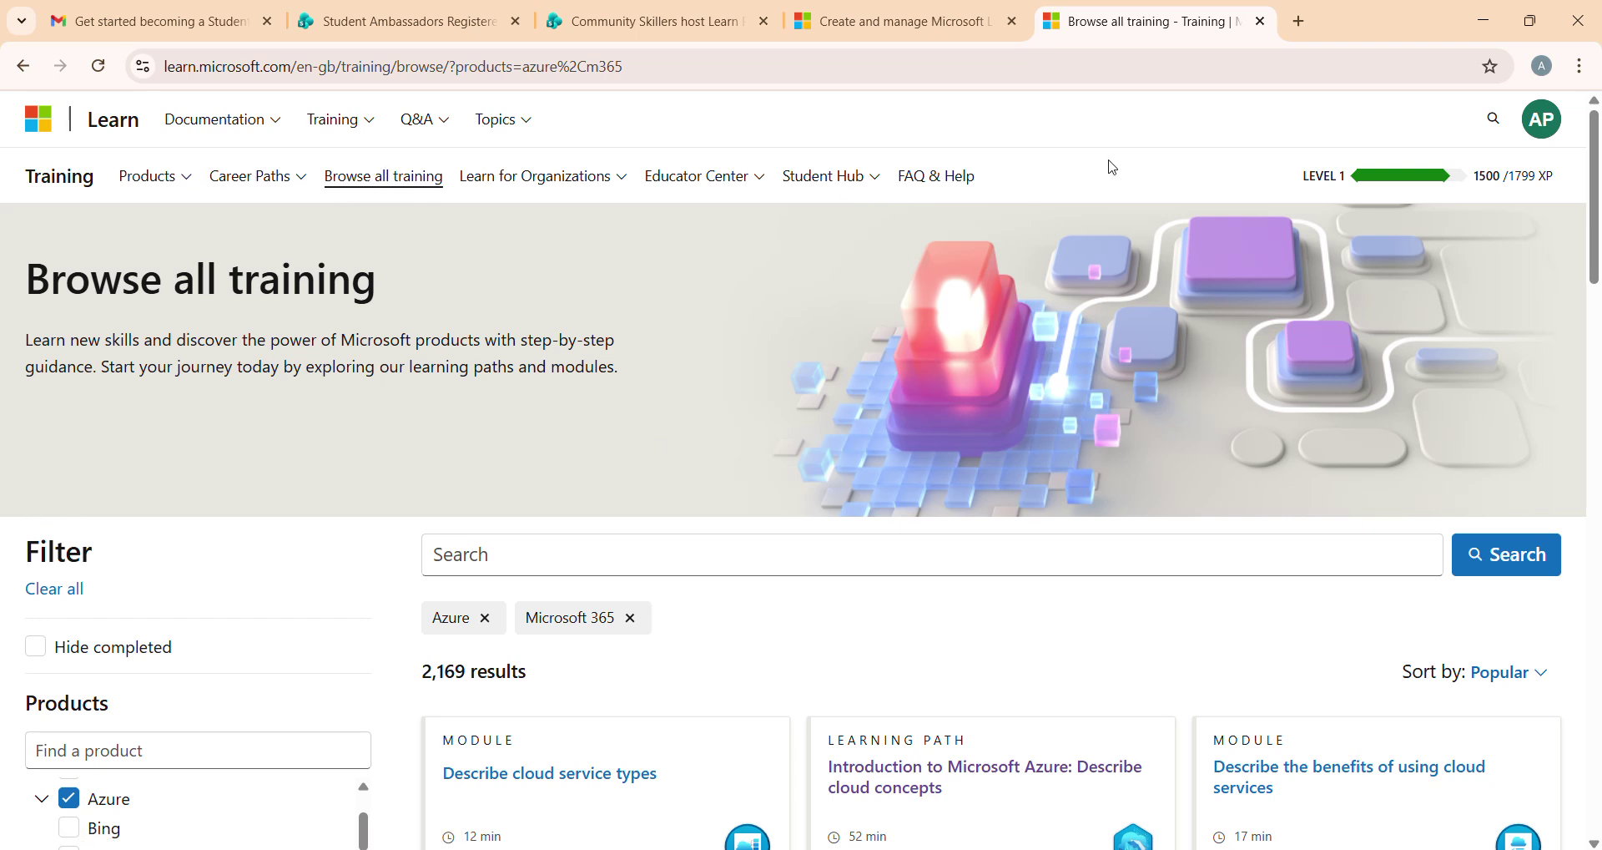
# Open Student Ambassadors from your profile's Collections, showing the Azure cloud concepts path and two modules.
pyautogui.click(1544, 123)
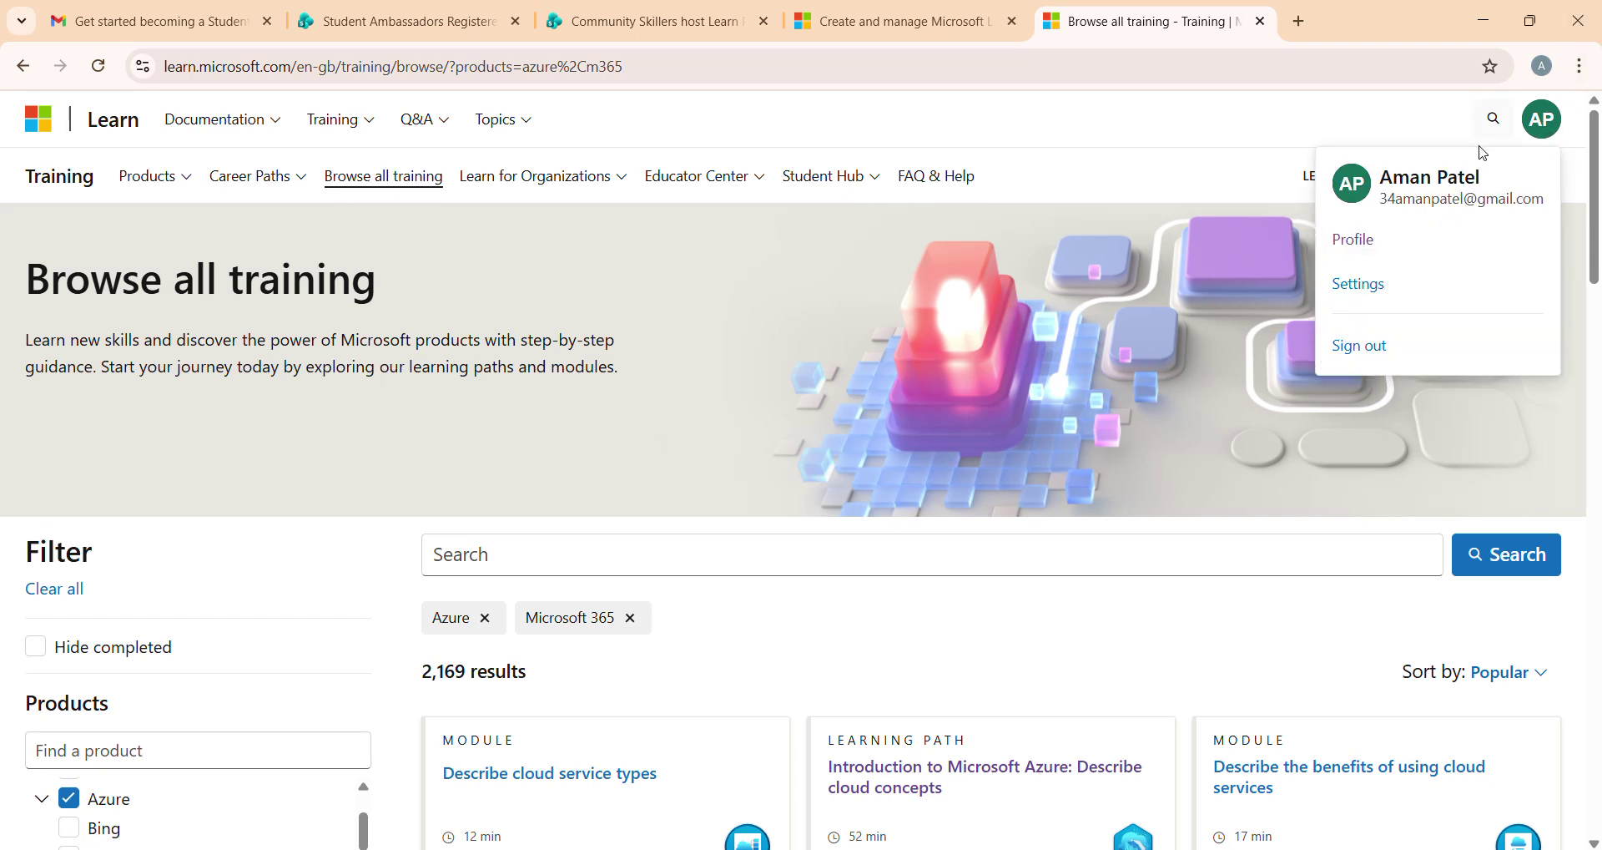
pyautogui.click(1368, 244)
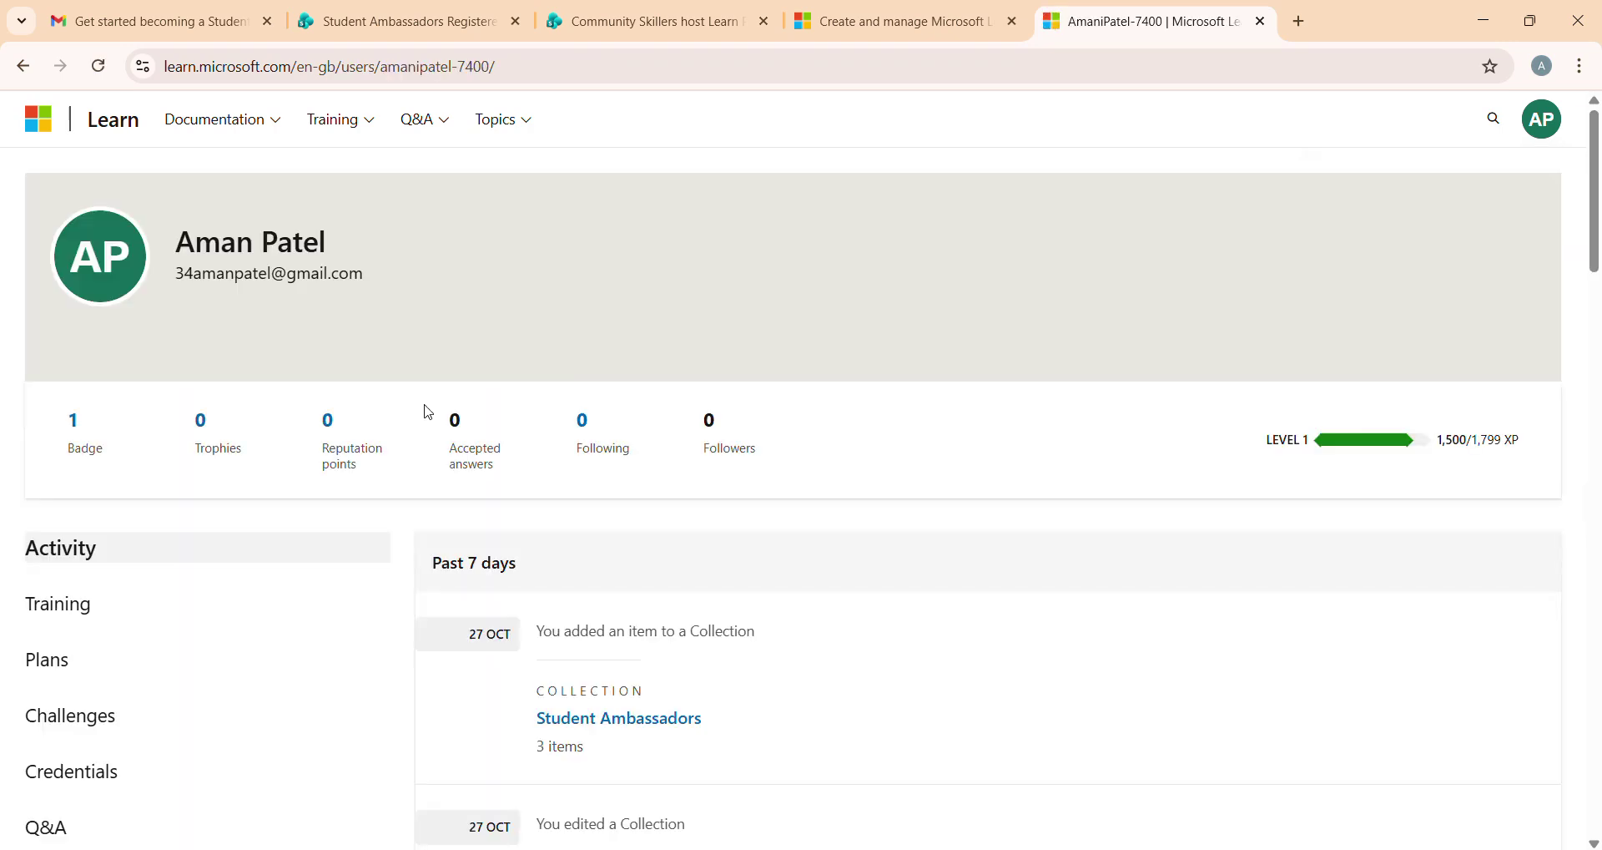
pyautogui.scroll(-5, 240, 547)
pyautogui.click(107, 523)
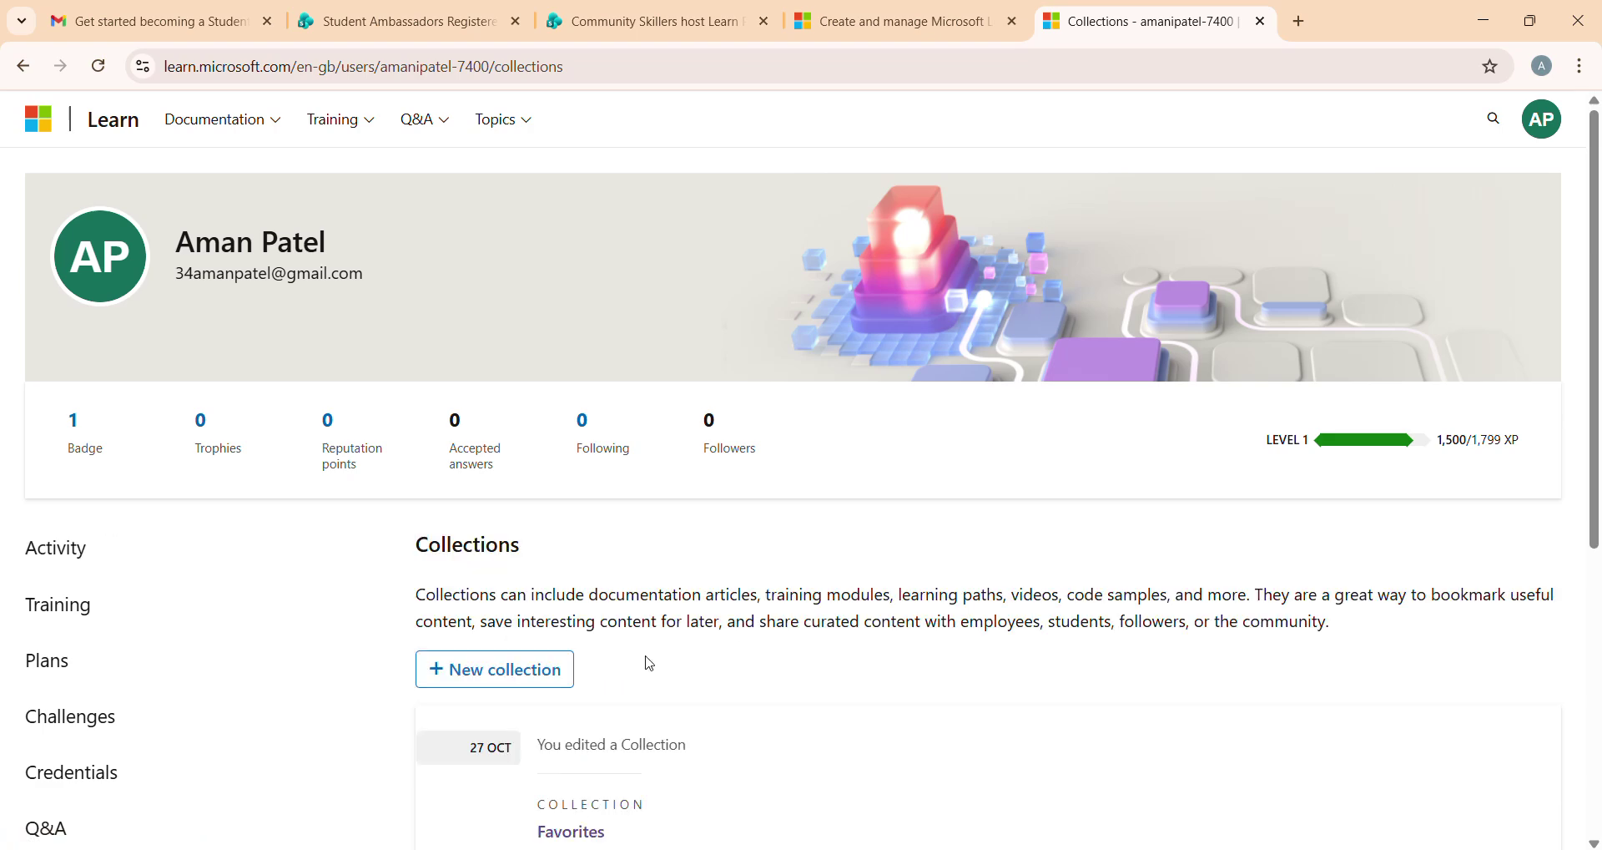
pyautogui.scroll(-3, 648, 662)
pyautogui.scroll(-3, 582, 584)
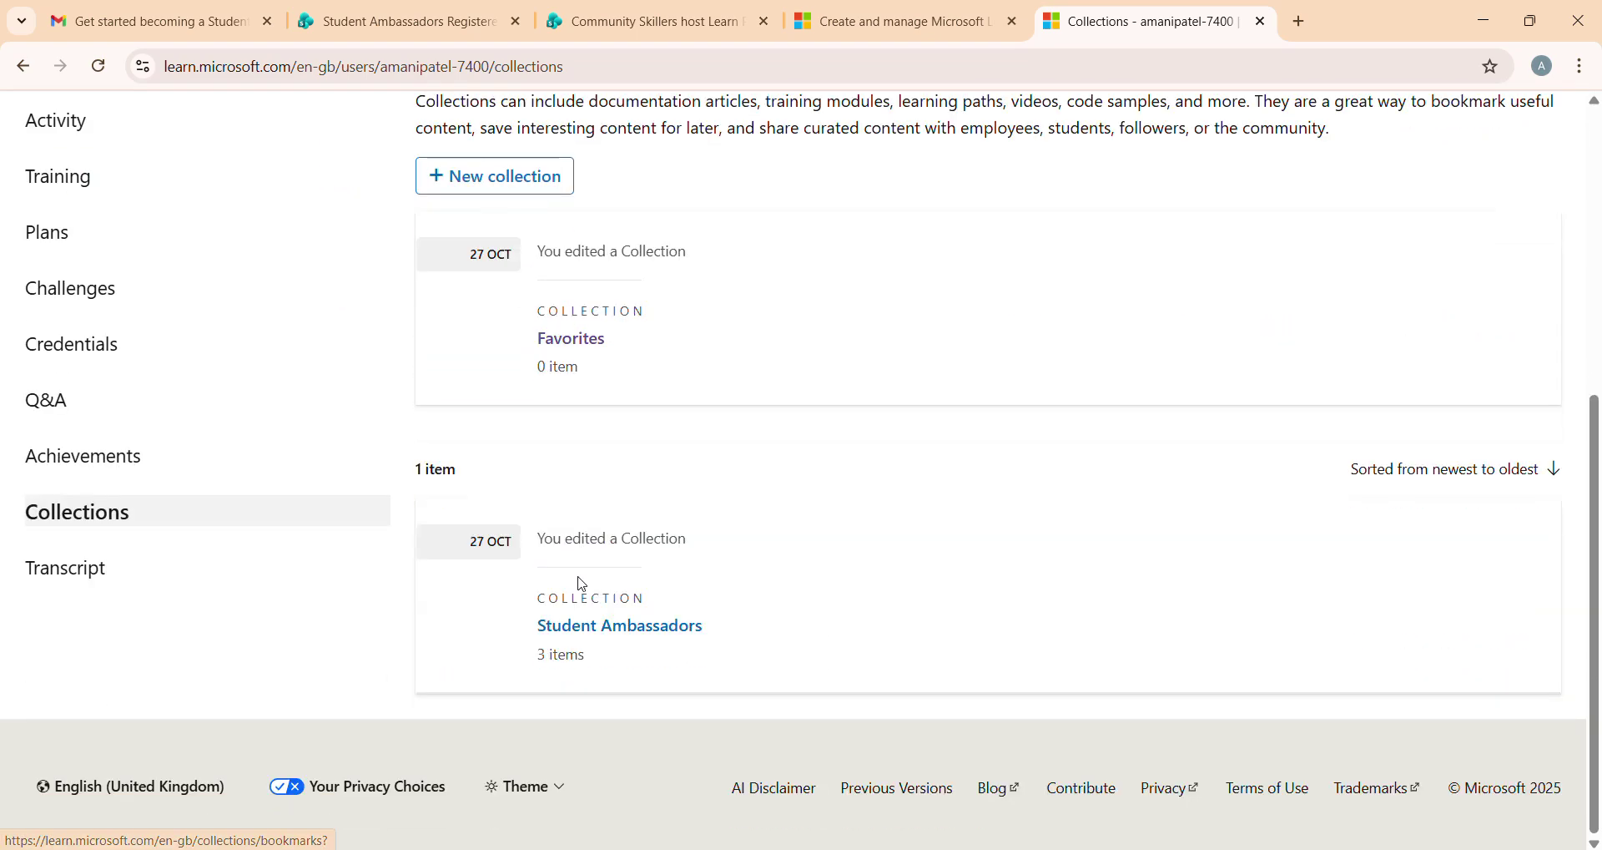
pyautogui.click(602, 637)
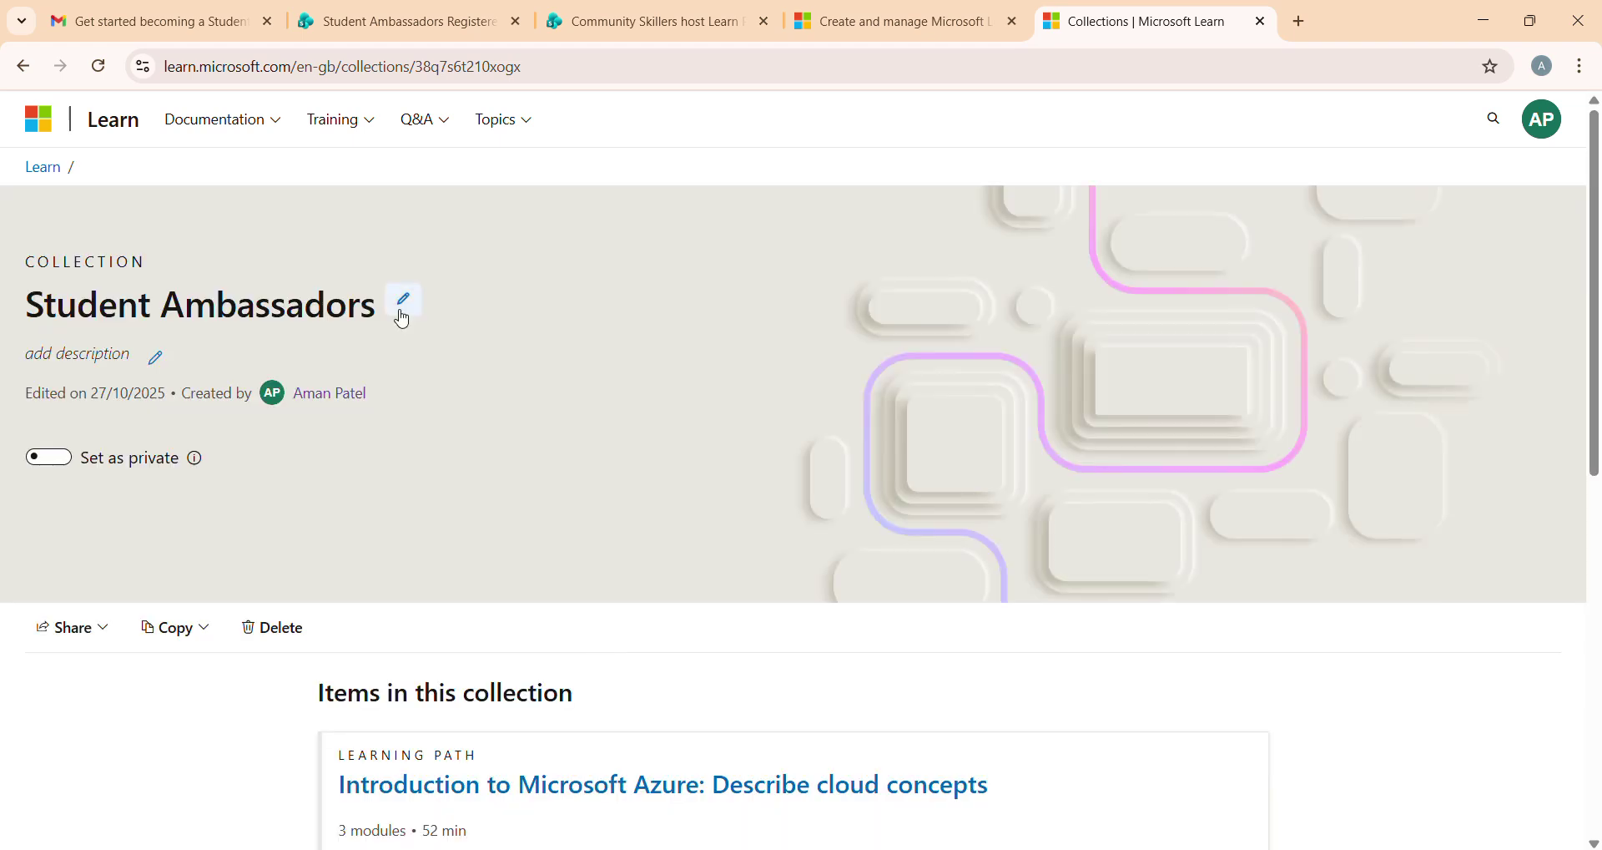
pyautogui.moveTo(26, 305); pyautogui.dragTo(151, 357)
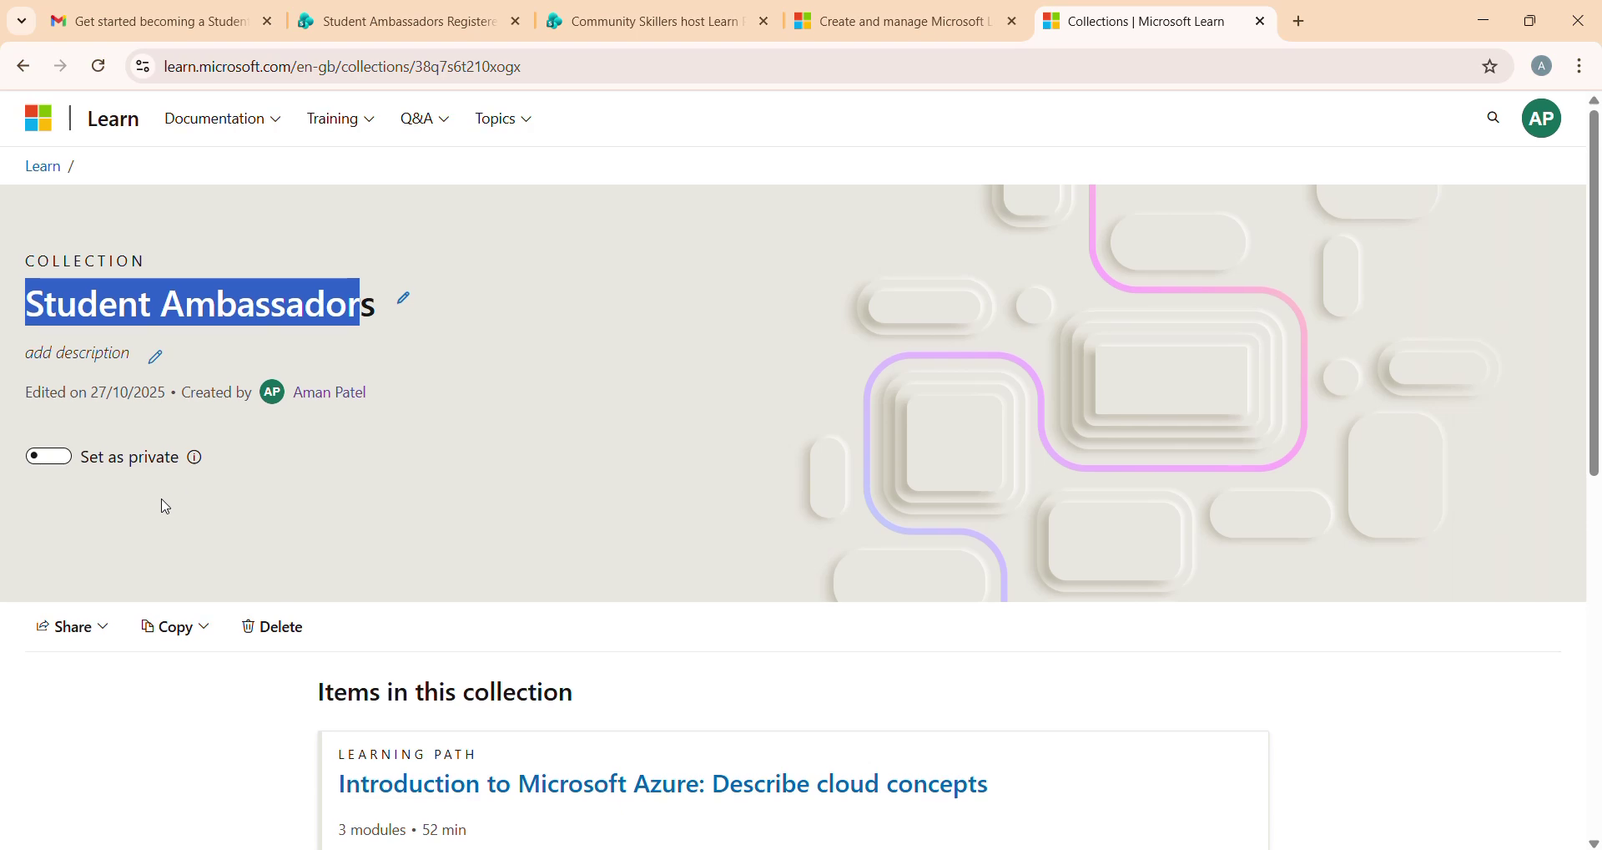
pyautogui.scroll(-2, 167, 504)
pyautogui.scroll(-3, 190, 476)
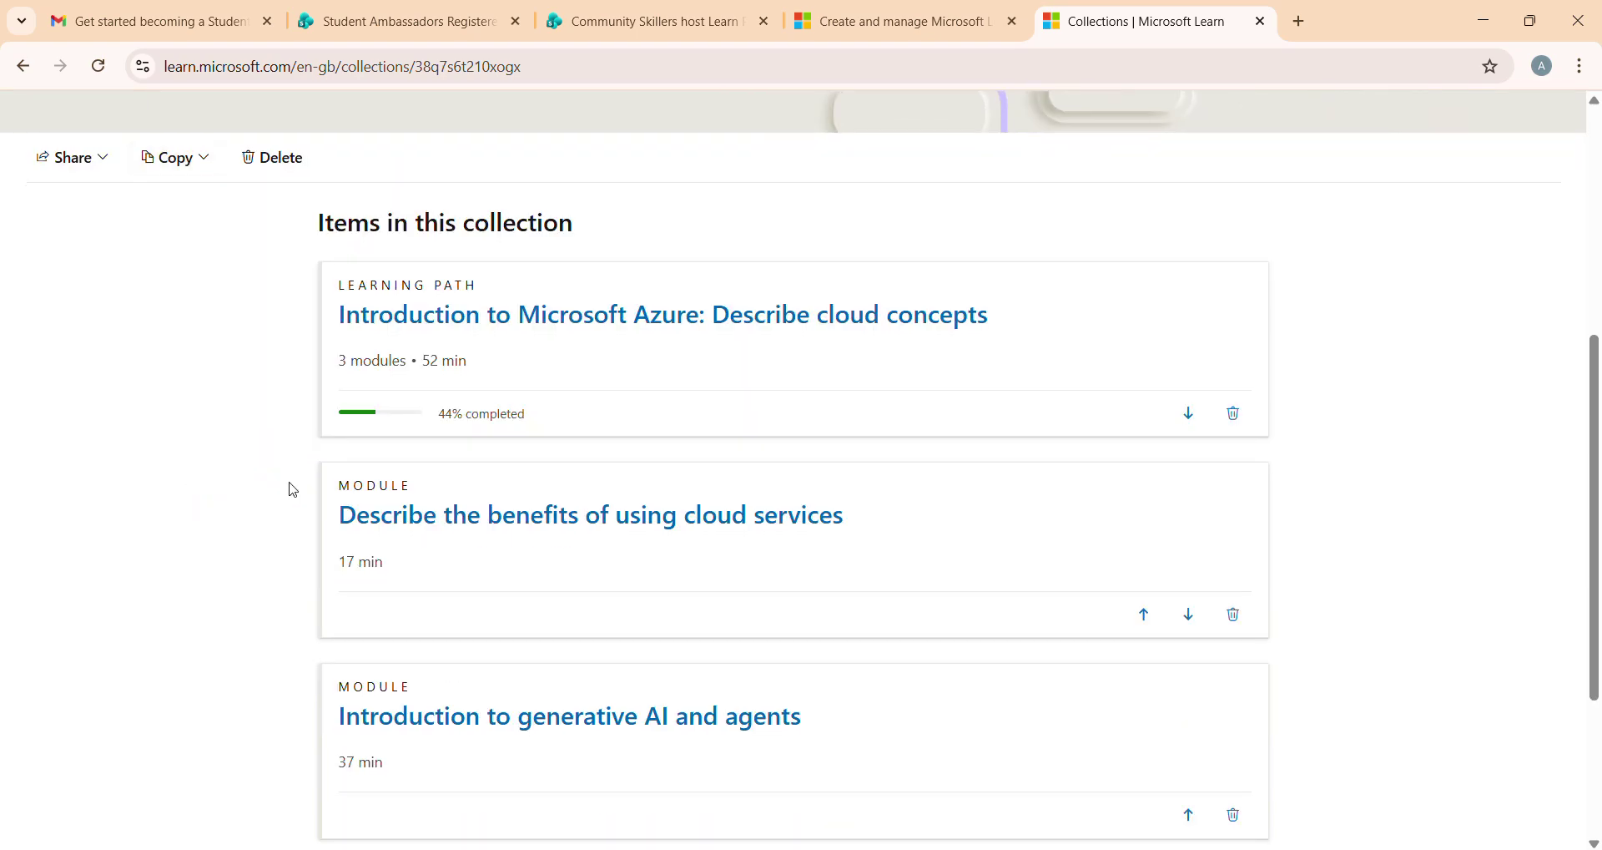
# Add a new section titled 'Start Here' to the collection.
pyautogui.scroll(-1, 401, 526)
pyautogui.scroll(-2, 426, 540)
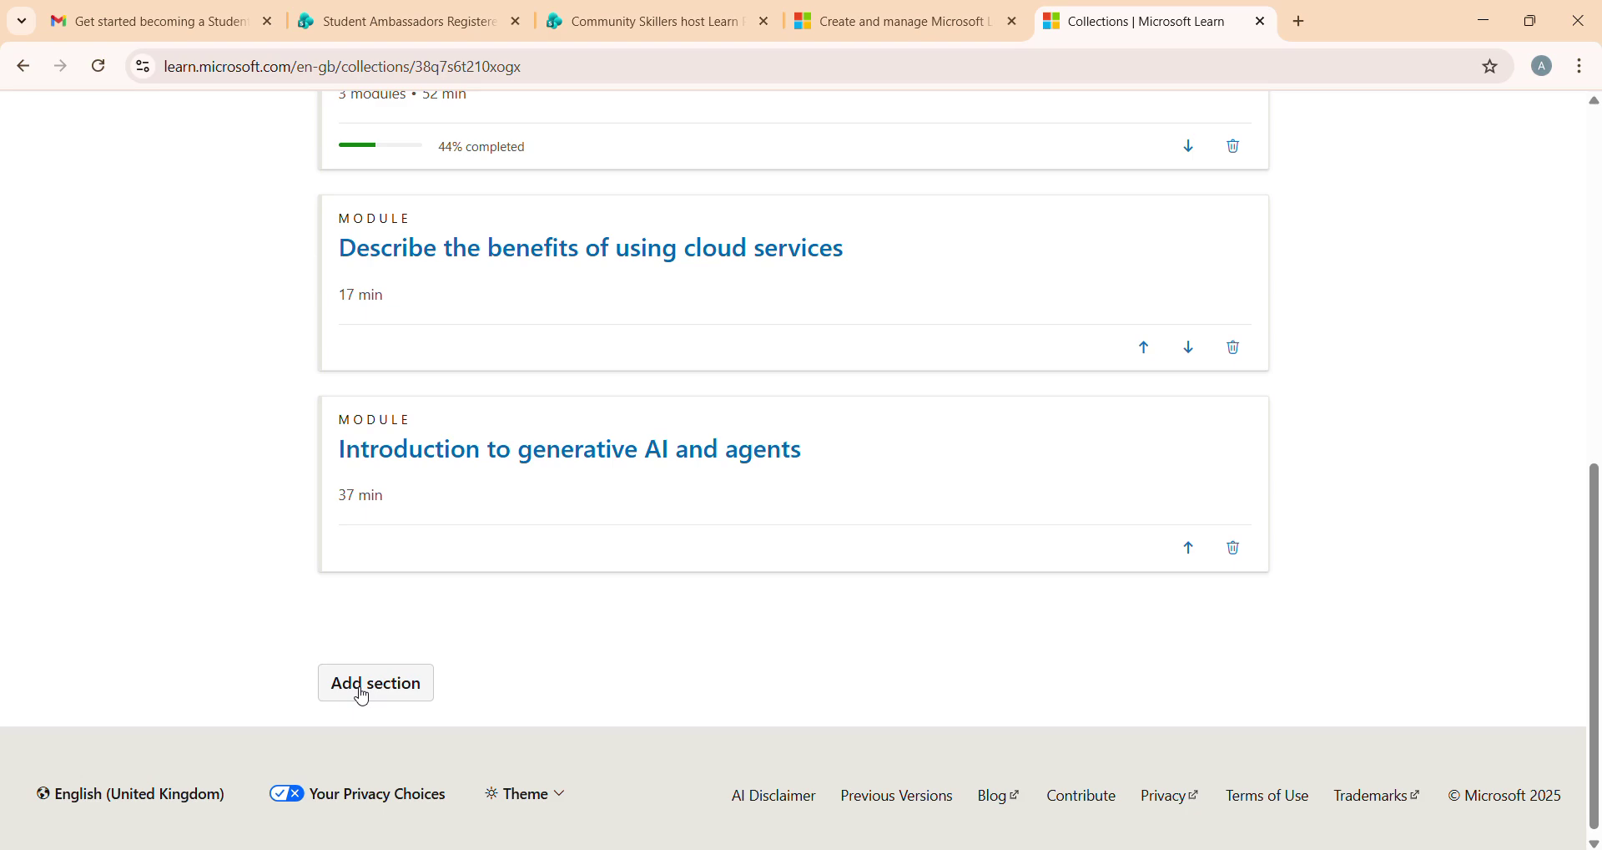
pyautogui.scroll(2, 357, 712)
pyautogui.scroll(-2, 365, 812)
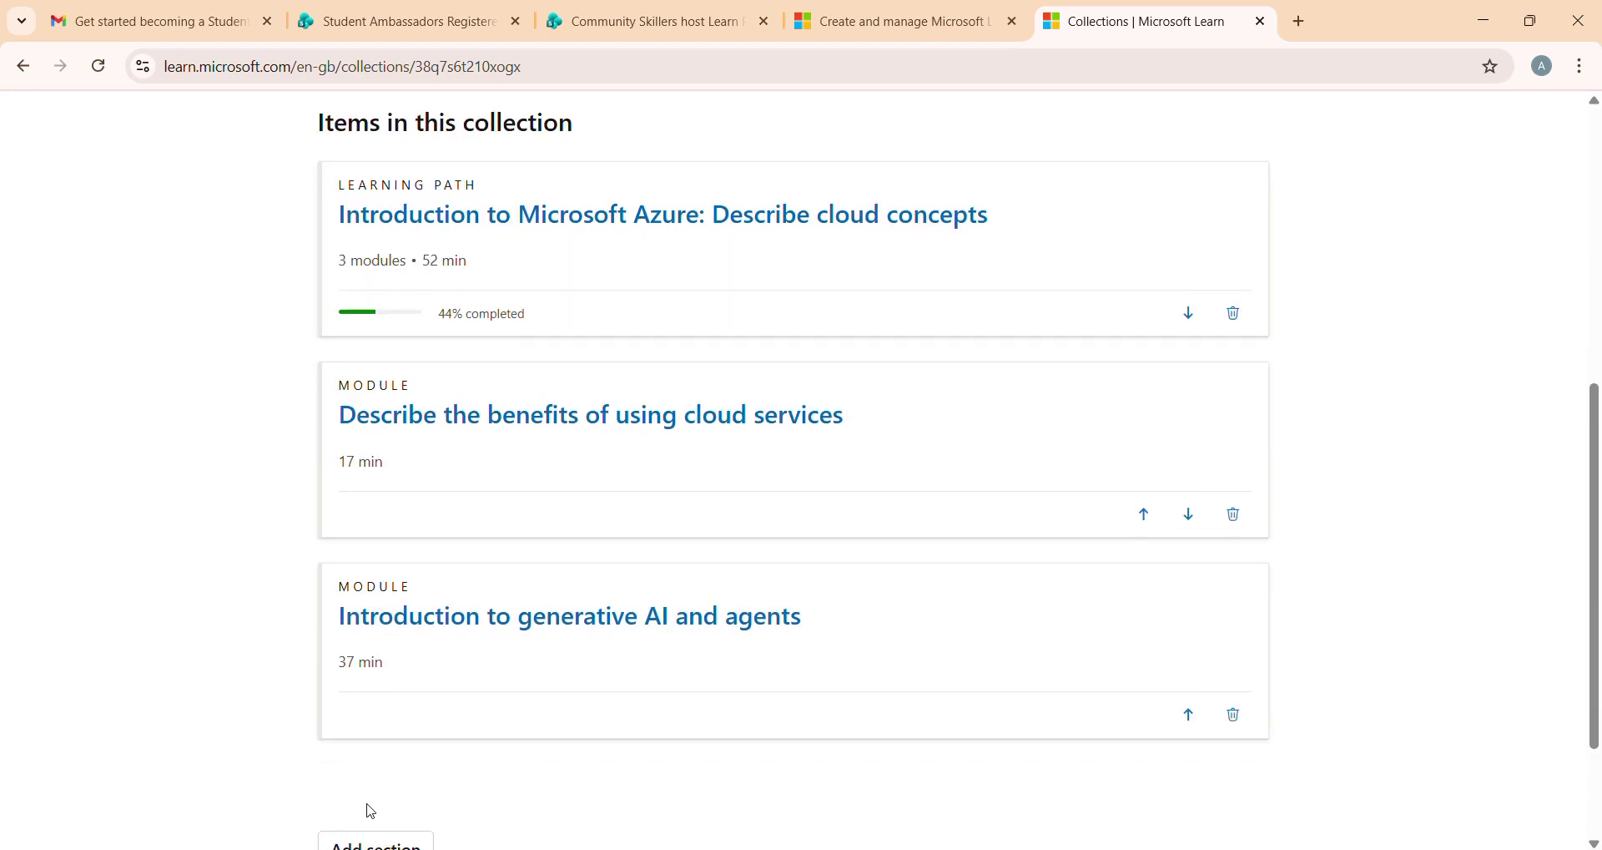
pyautogui.click(365, 736)
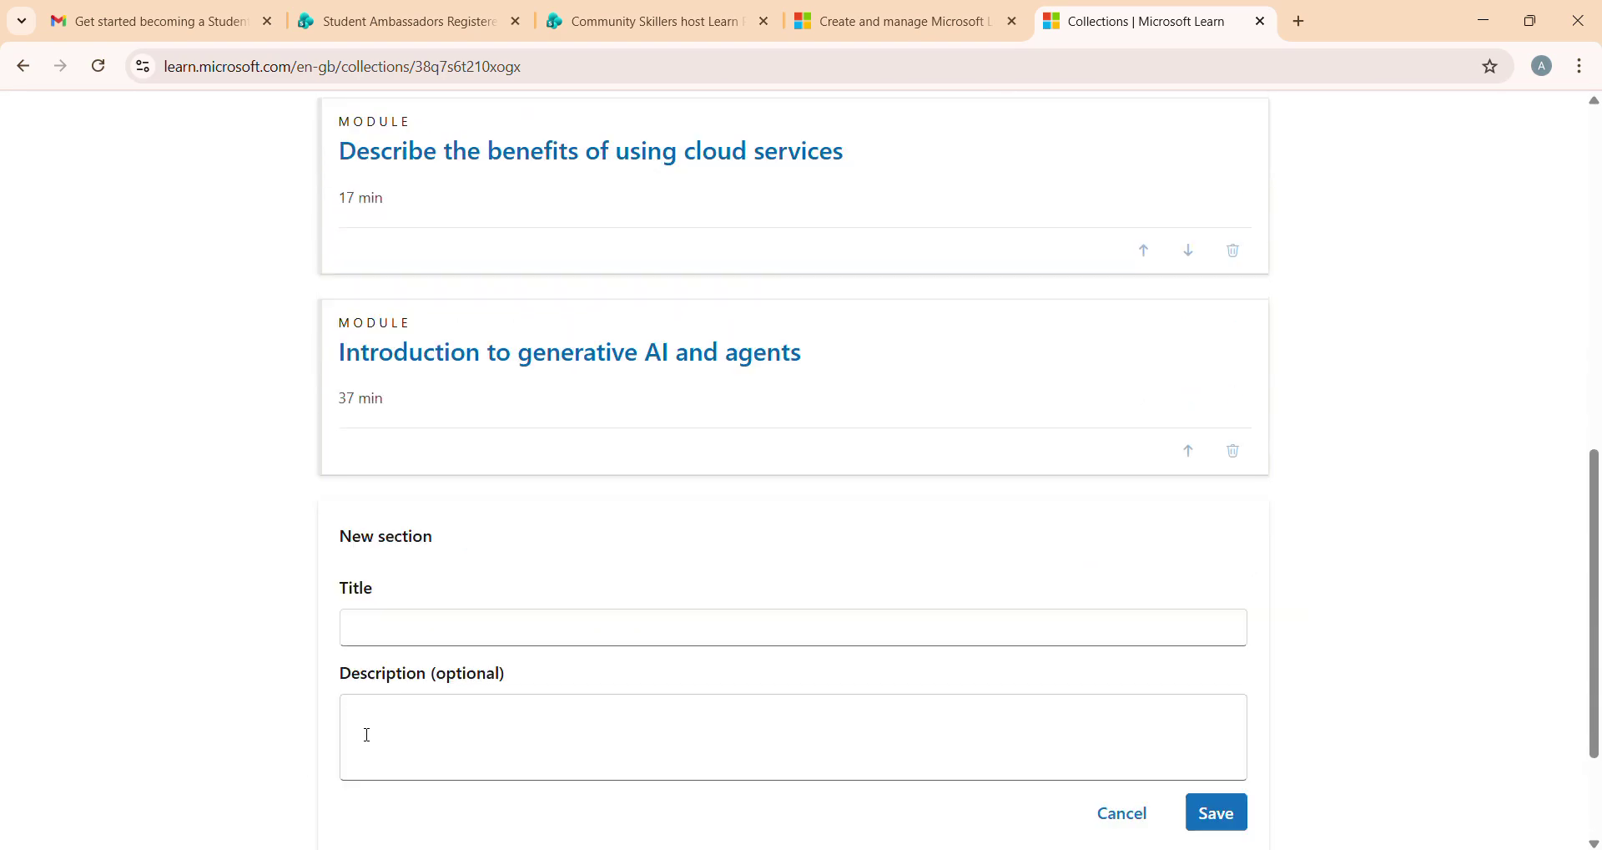
pyautogui.click(387, 639)
pyautogui.write('S')
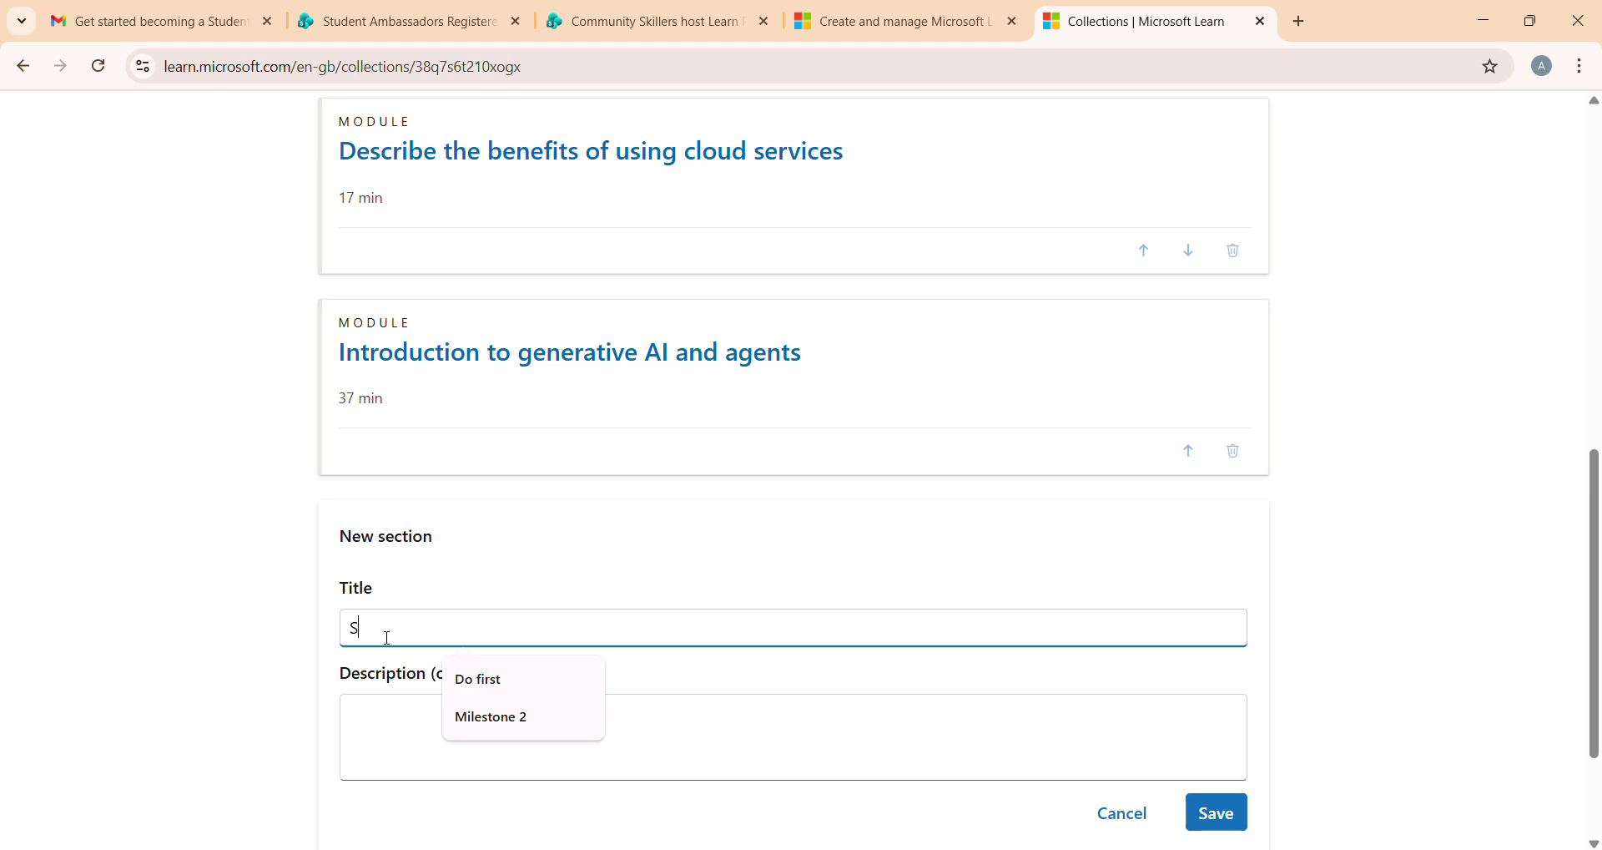
pyautogui.write('tart Here')
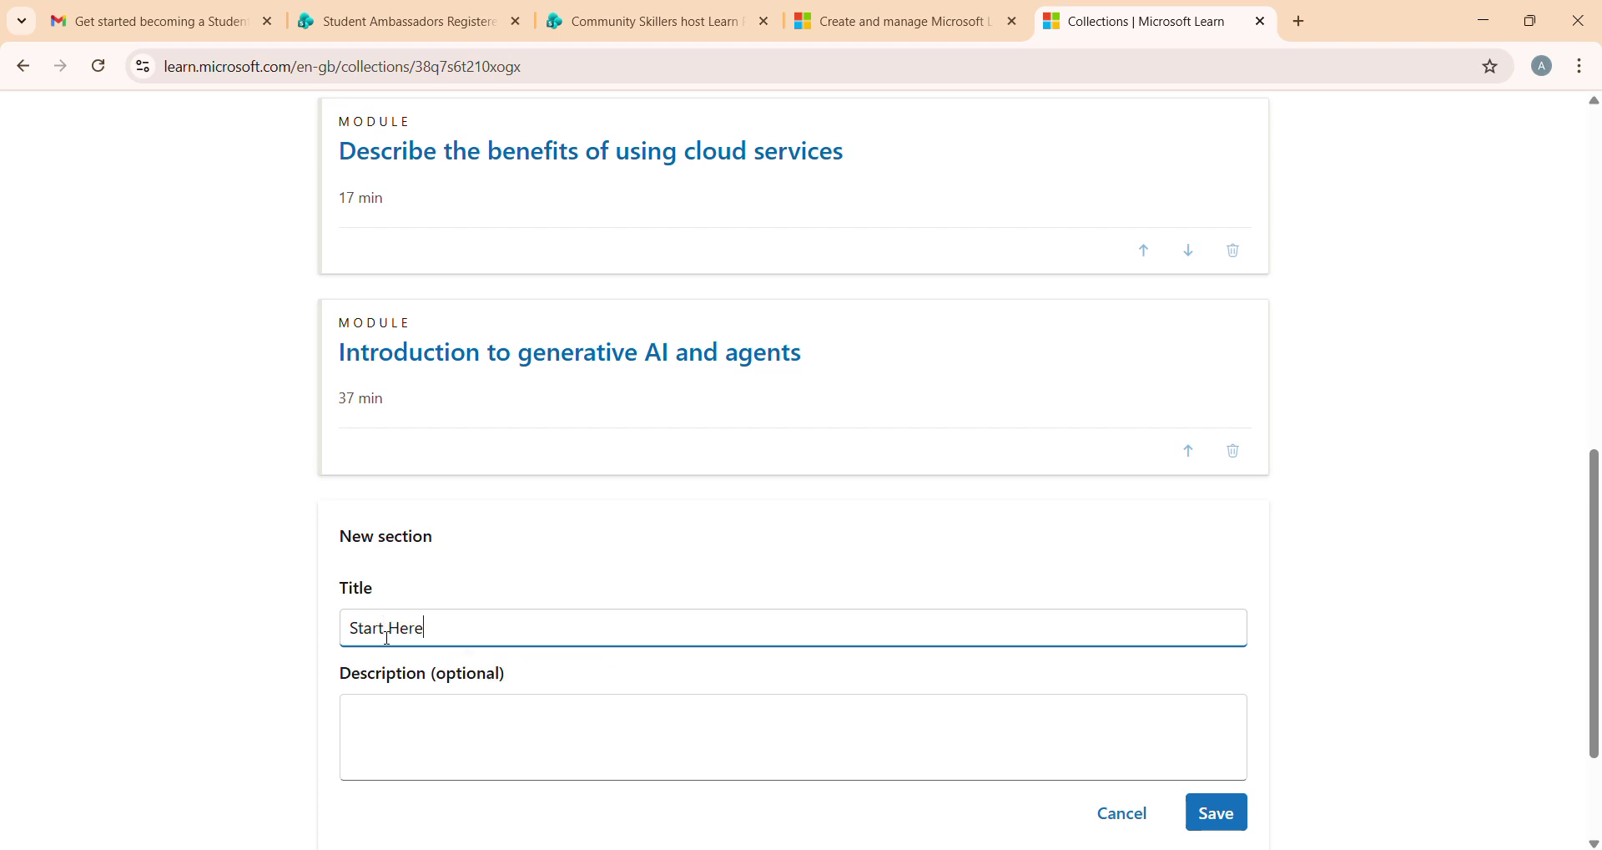
pyautogui.press('Return')
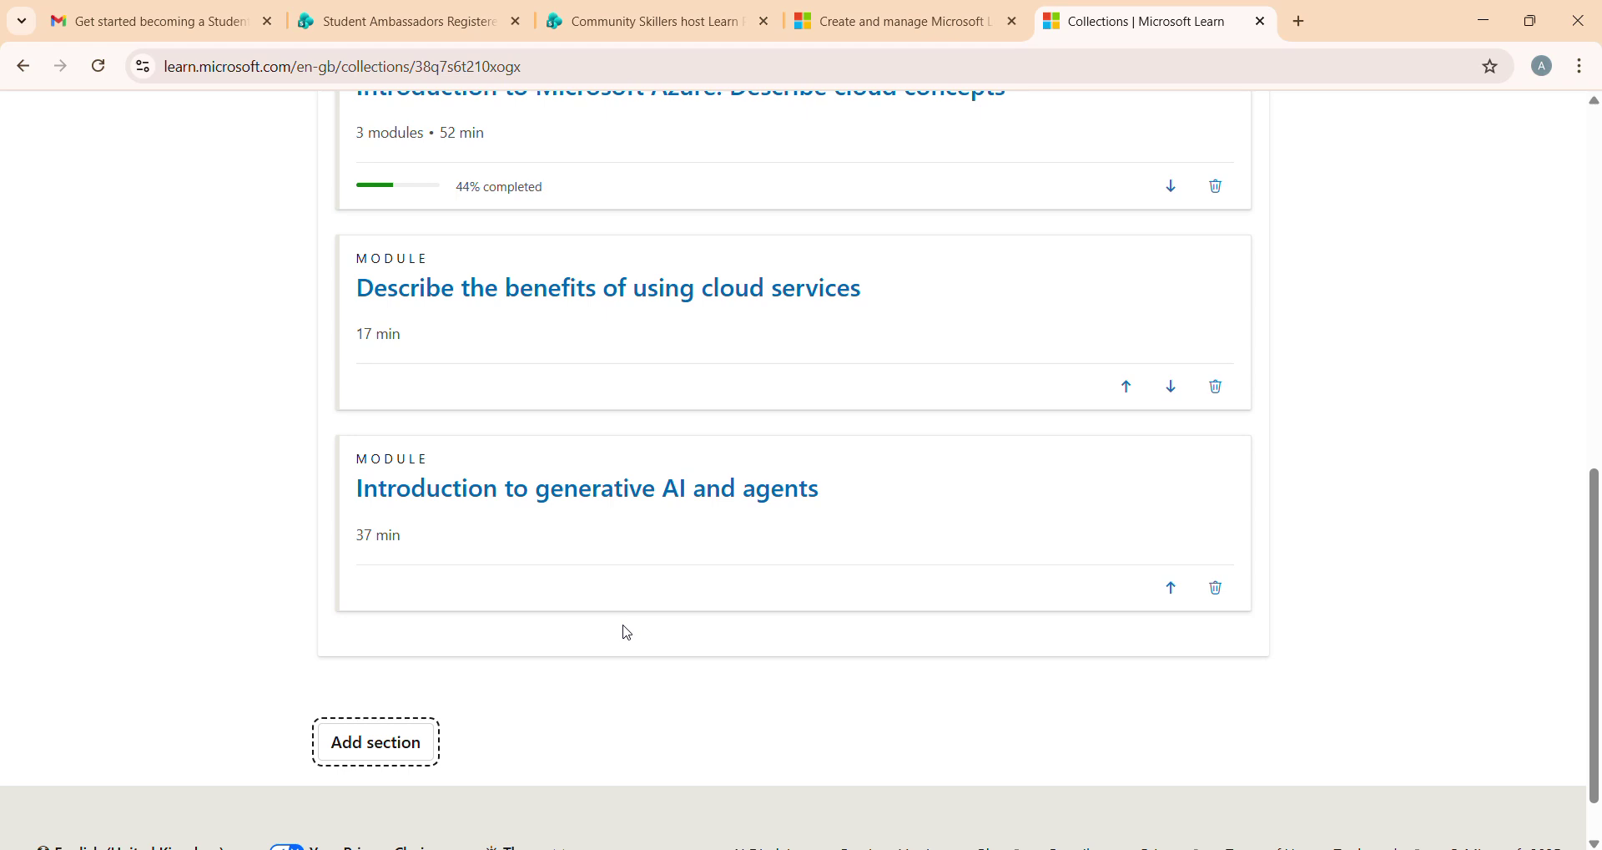
# Check the Start Here section title grouping the path and two modules.
pyautogui.scroll(4, 584, 585)
pyautogui.moveTo(344, 350); pyautogui.dragTo(446, 363)
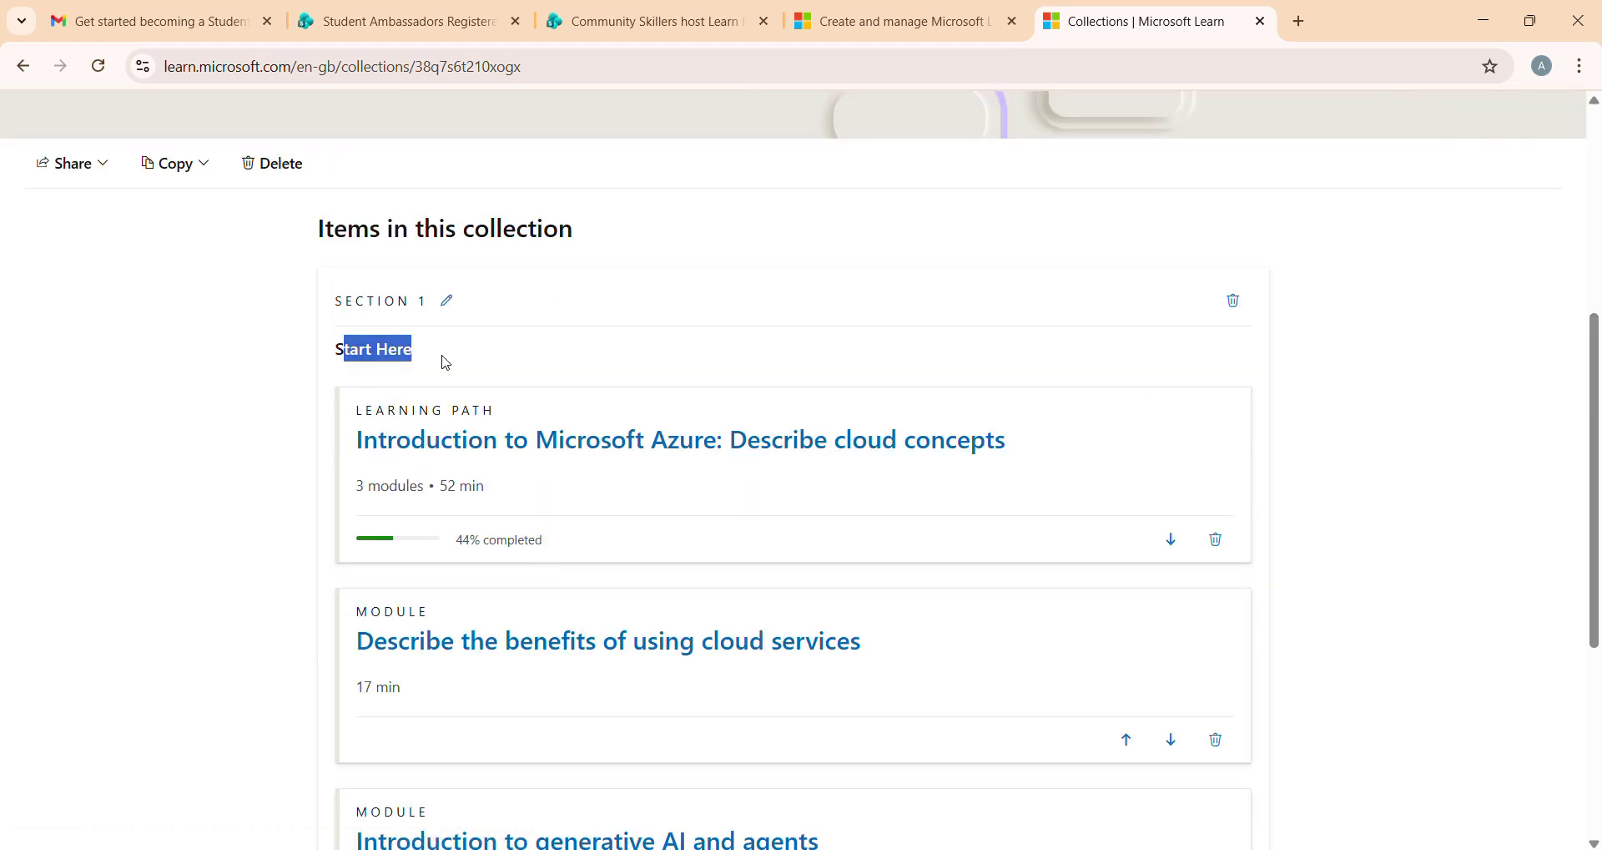
pyautogui.click(445, 362)
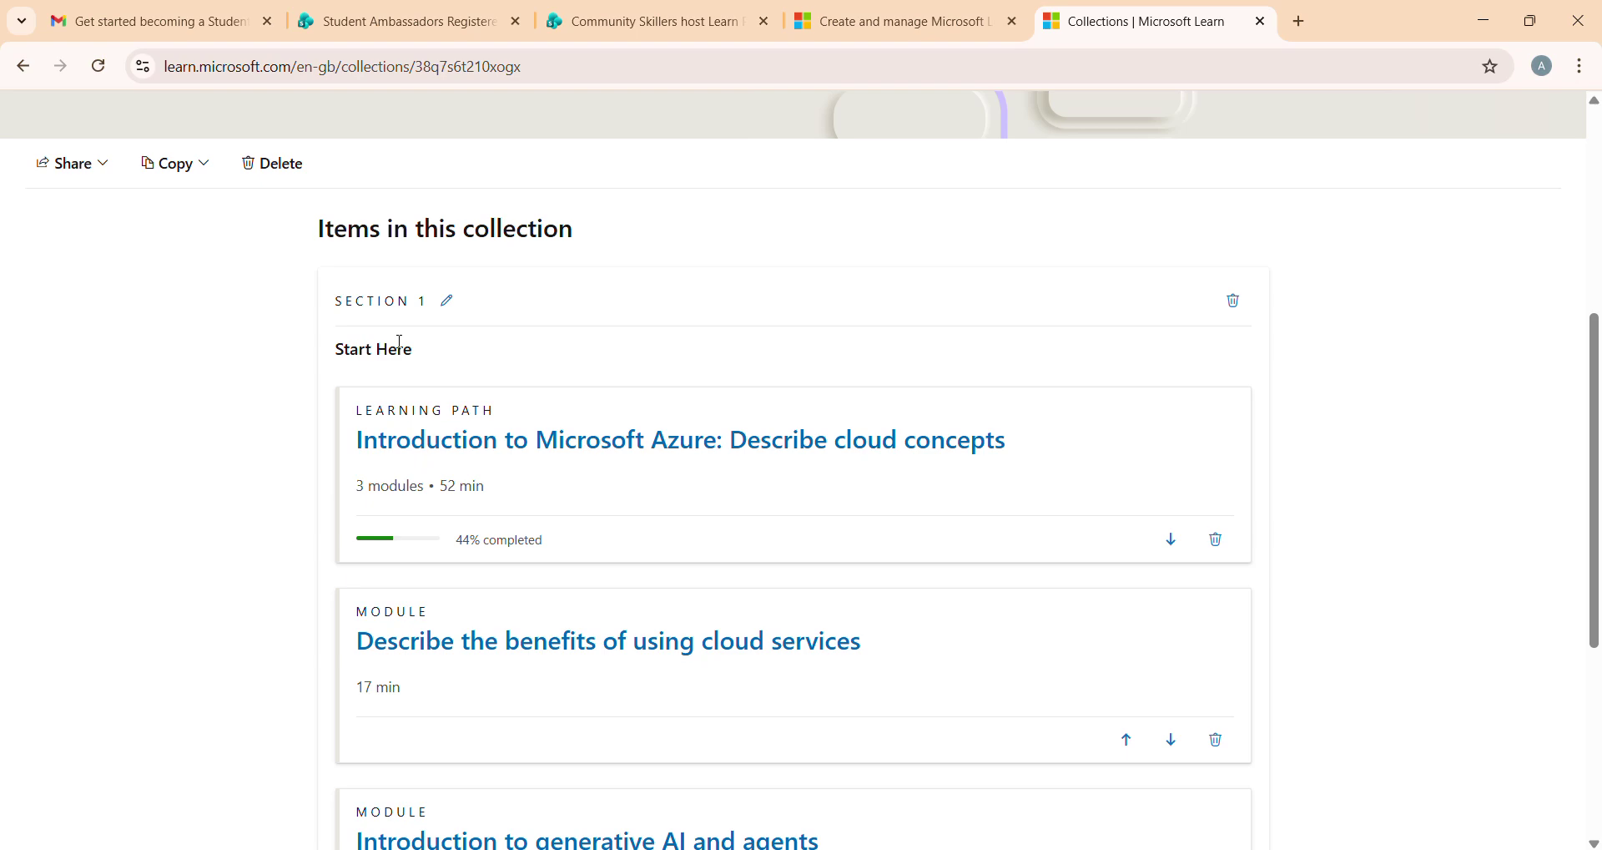
pyautogui.scroll(3, 400, 343)
pyautogui.scroll(-1, 368, 517)
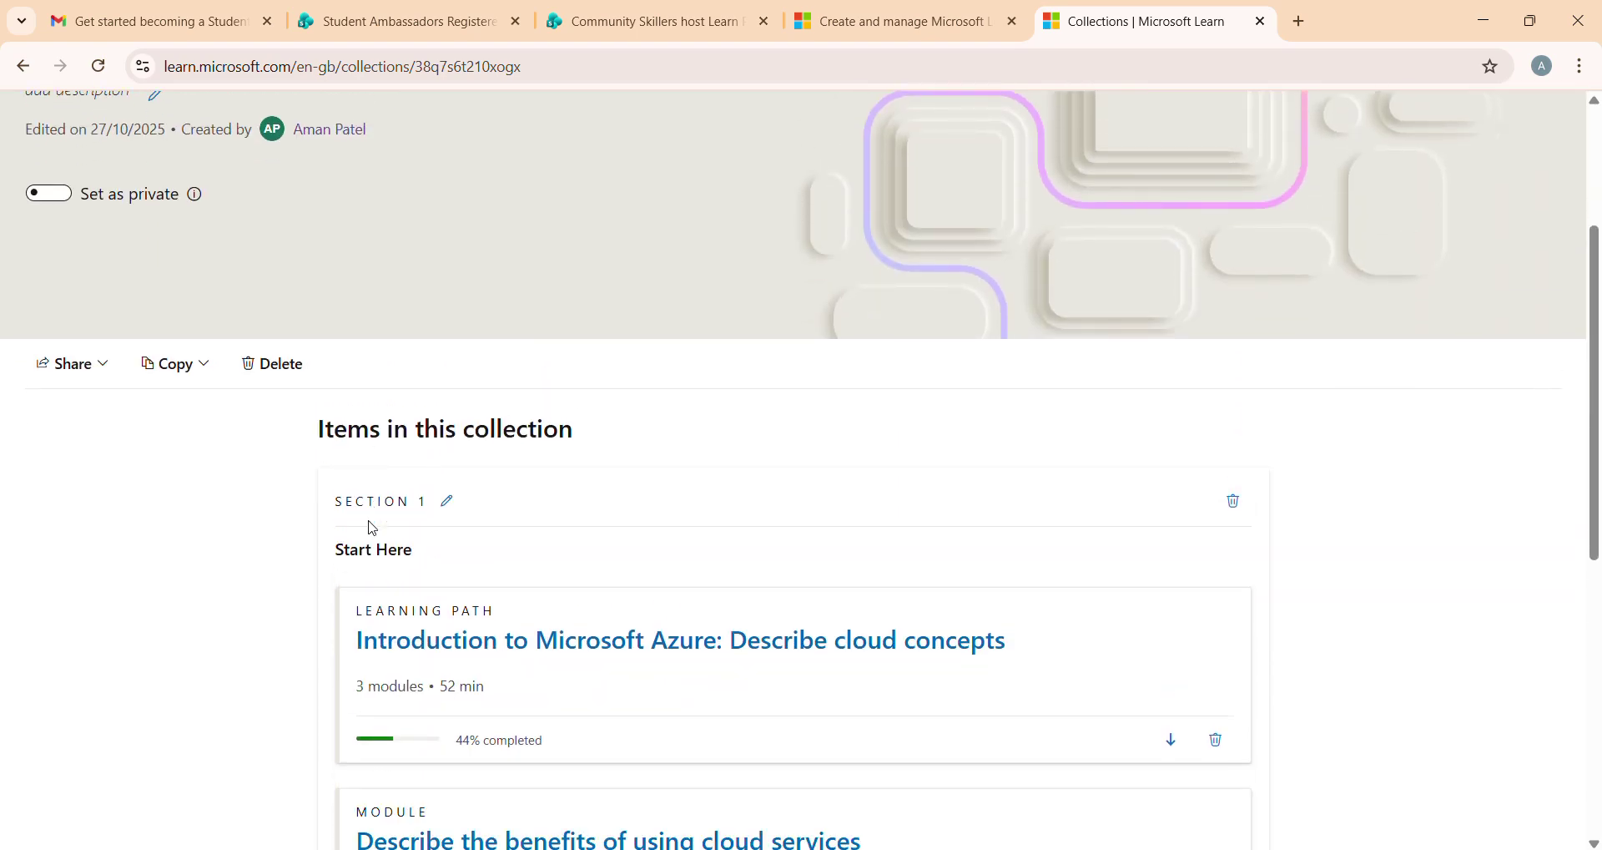
pyautogui.scroll(2, 372, 527)
# Copy the collection as a new plan and retitle it 'Copilot AI'.
pyautogui.click(191, 580)
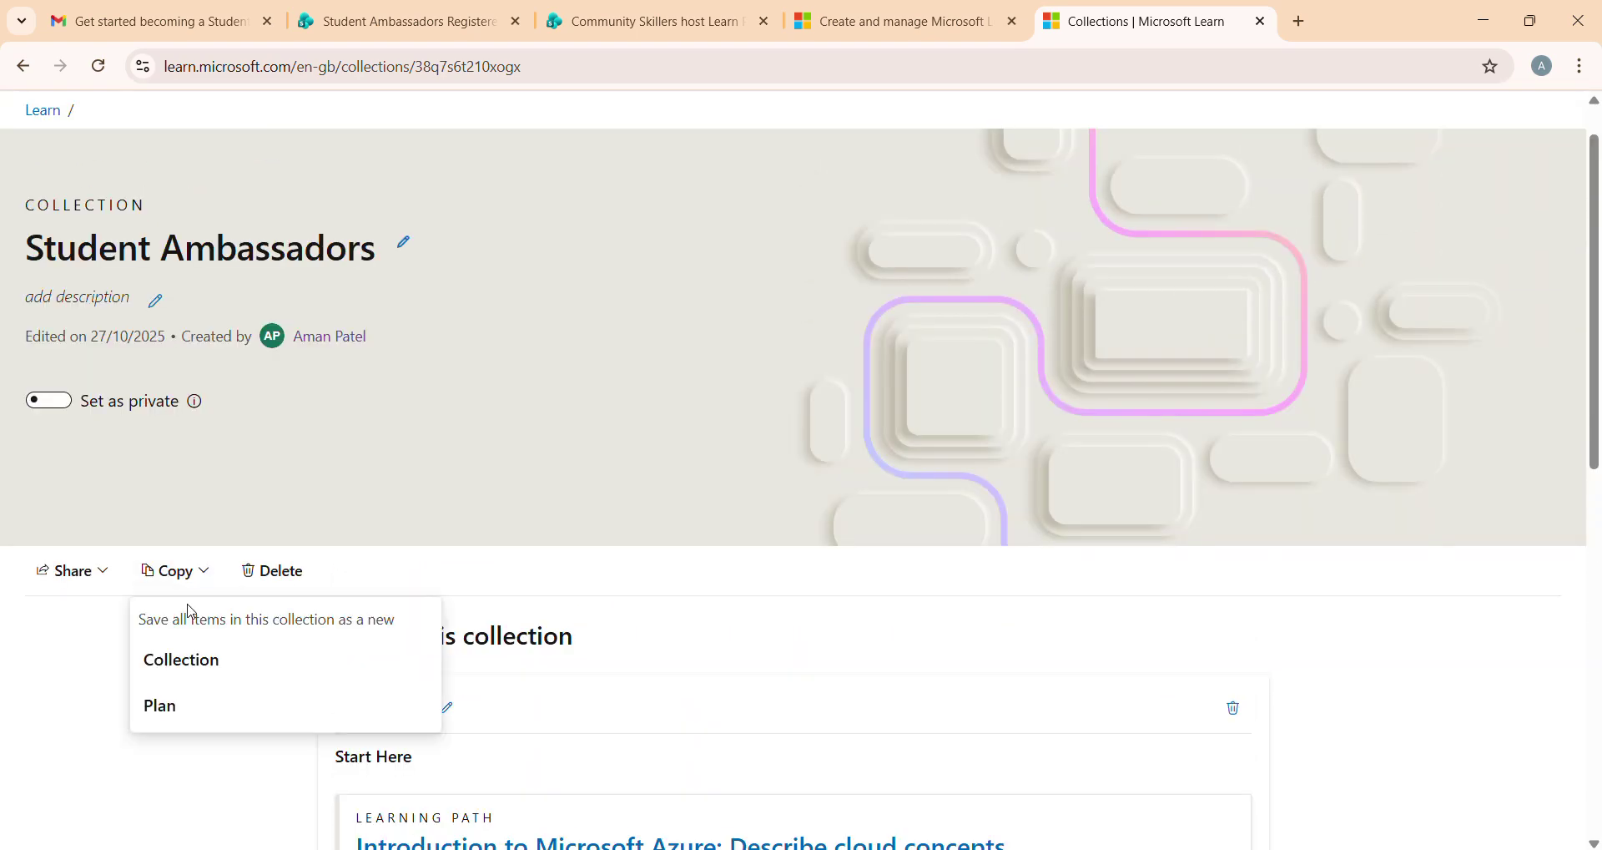
pyautogui.click(186, 724)
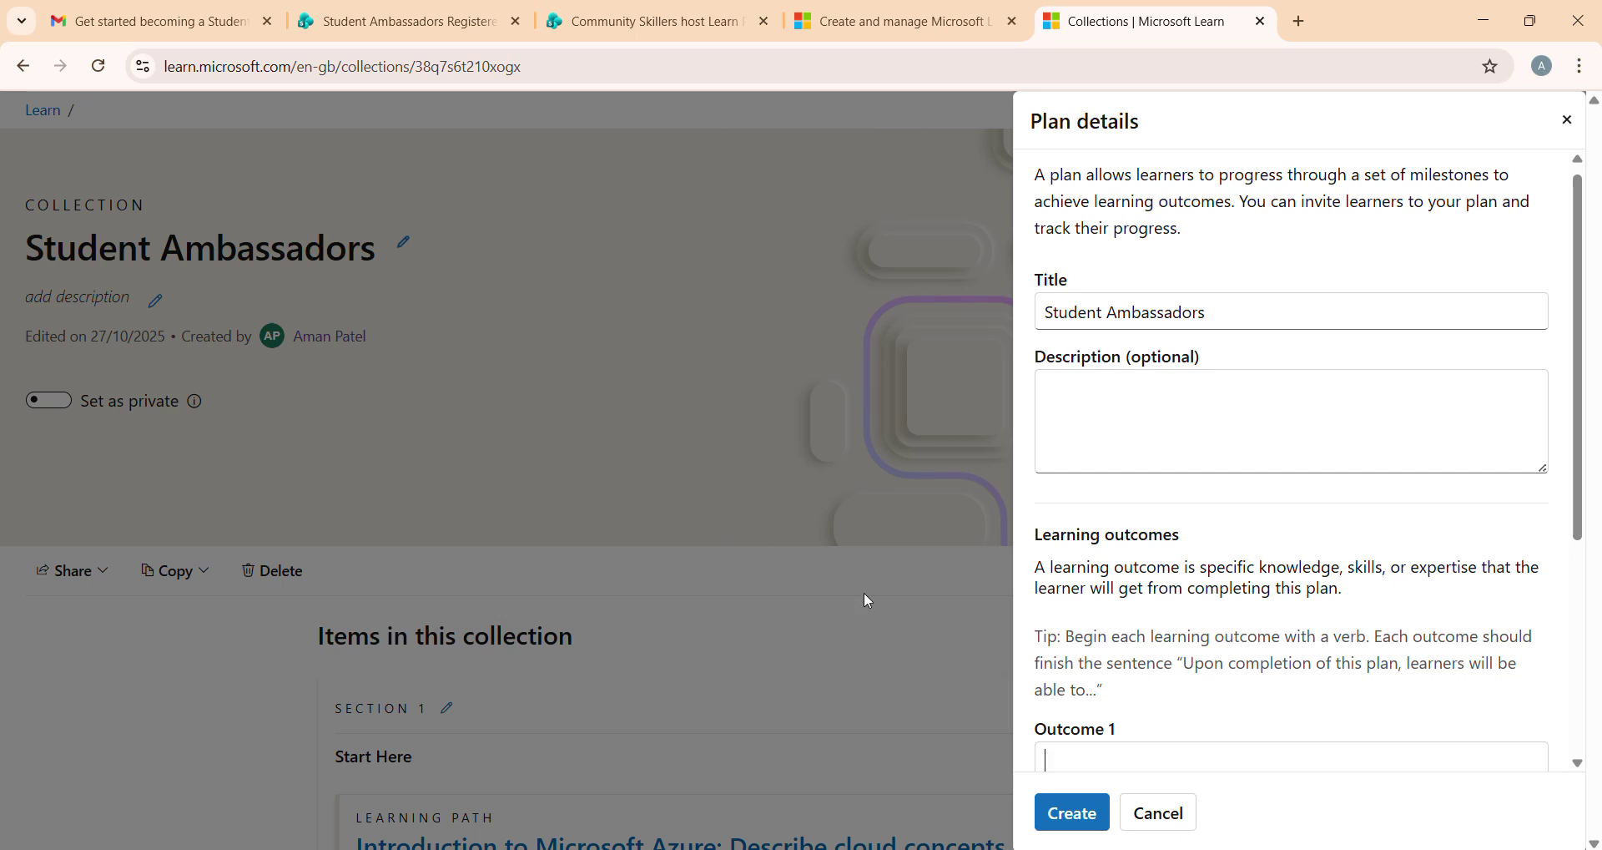
pyautogui.scroll(1, 1143, 396)
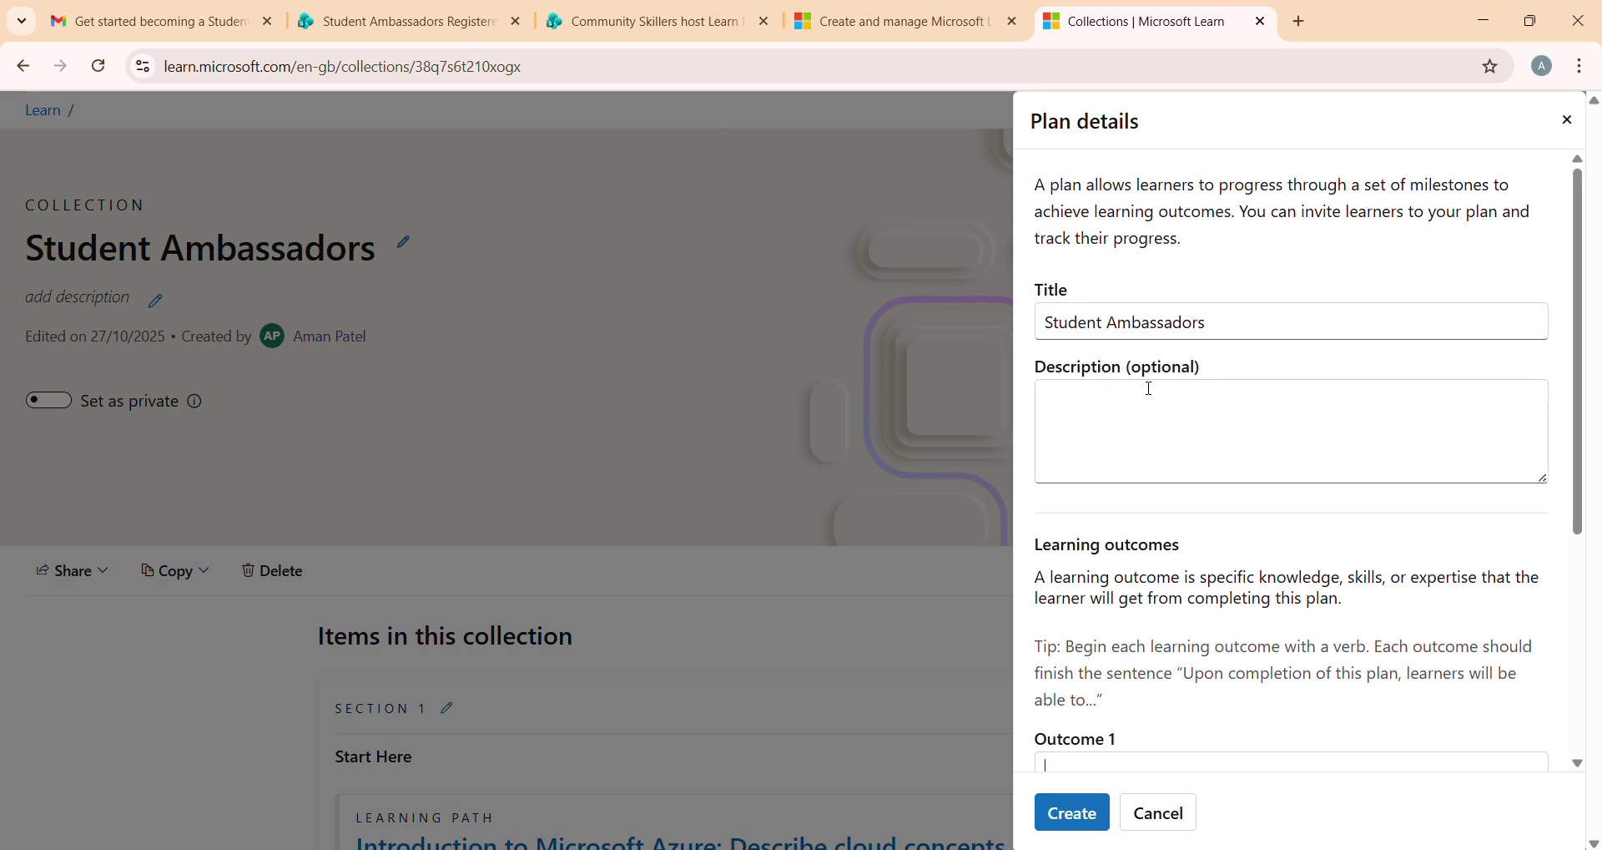
pyautogui.click(1225, 325)
pyautogui.press('BackSpace')
pyautogui.press('BackSpace')
pyautogui.press('BackSpace')
pyautogui.press('BackSpace')
pyautogui.press('BackSpace')
pyautogui.press('BackSpace')
pyautogui.press('BackSpace')
pyautogui.press('BackSpace')
pyautogui.press('BackSpace')
pyautogui.press('BackSpace')
pyautogui.press('BackSpace')
pyautogui.press('BackSpace')
pyautogui.press('BackSpace')
pyautogui.press('BackSpace')
pyautogui.press('BackSpace')
pyautogui.press('BackSpace')
pyautogui.press('BackSpace')
pyautogui.press('BackSpace')
pyautogui.press('BackSpace')
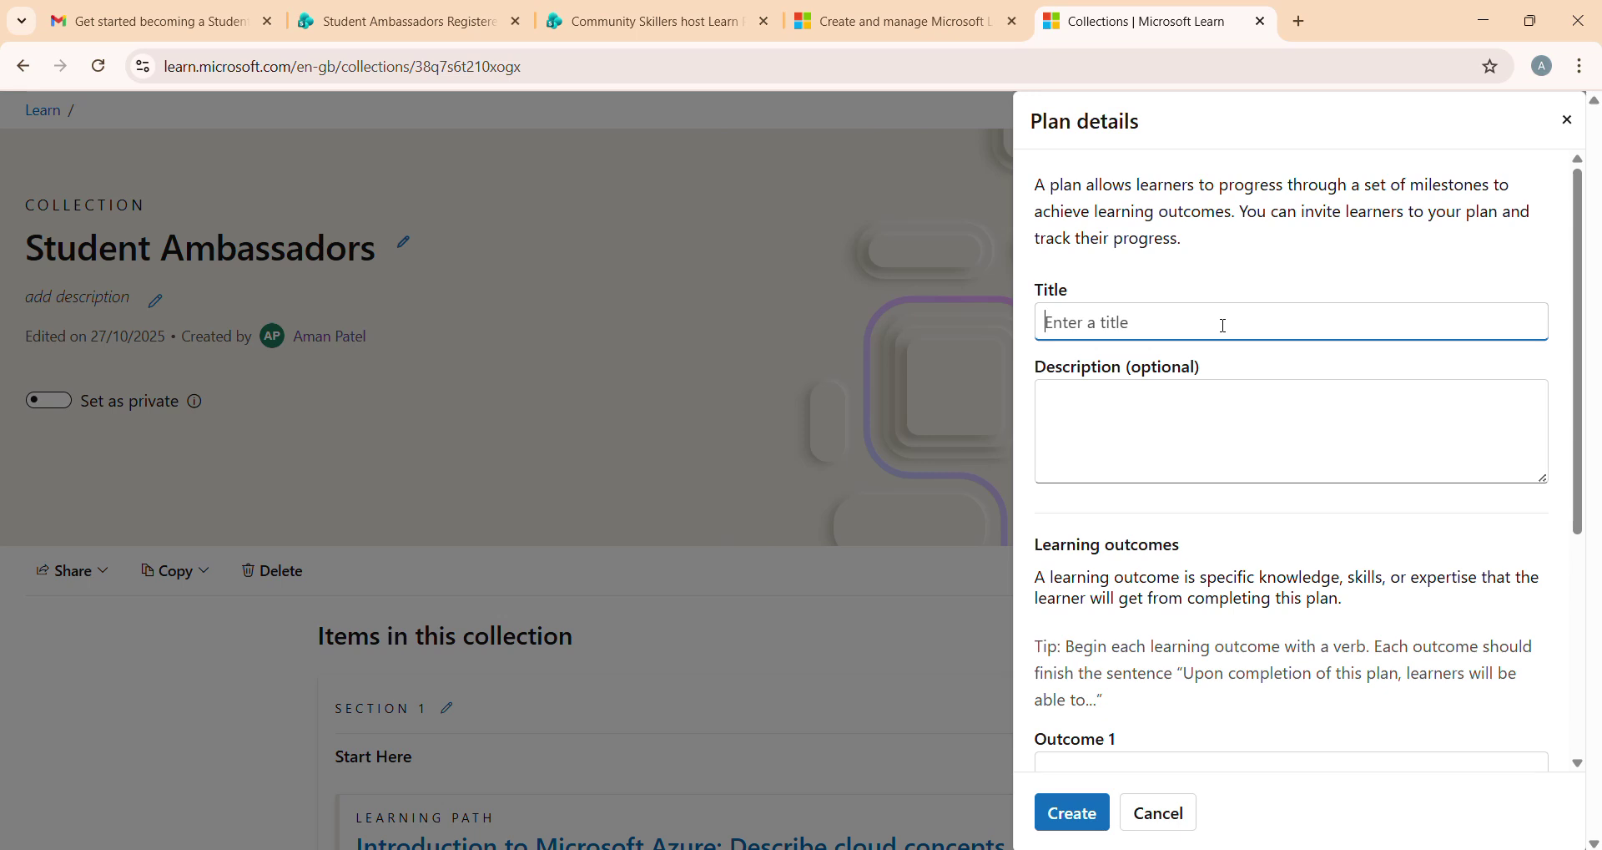
pyautogui.write('Copilot Ai')
pyautogui.press('BackSpace')
pyautogui.write('I')
# Enter 'AI' as the first learning outcome and create the plan.
pyautogui.scroll(-5, 1170, 253)
pyautogui.click(1126, 406)
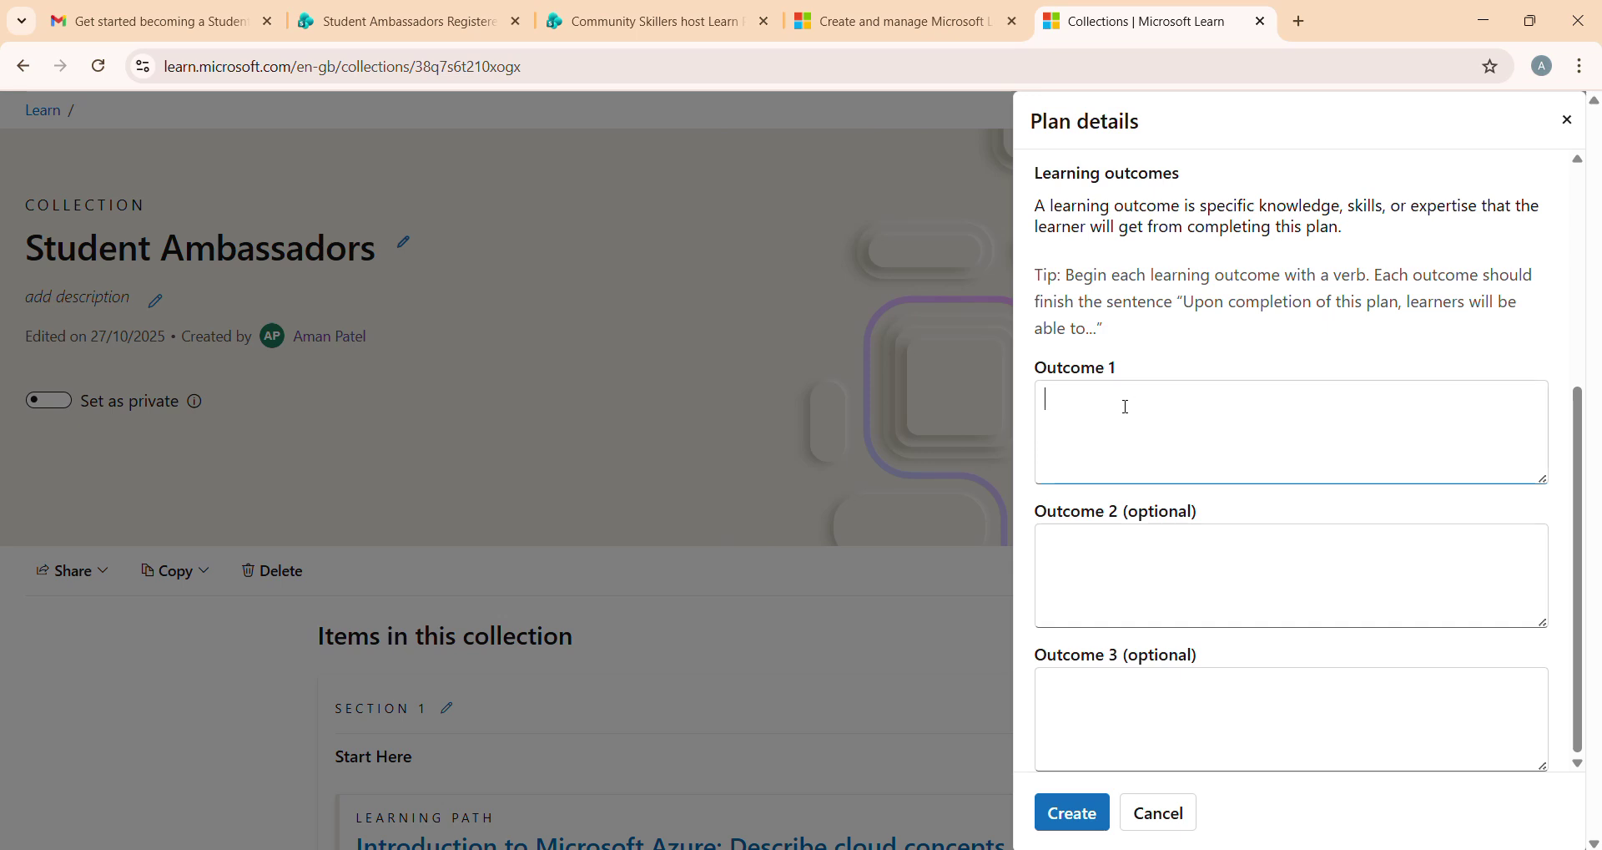
pyautogui.write('Al')
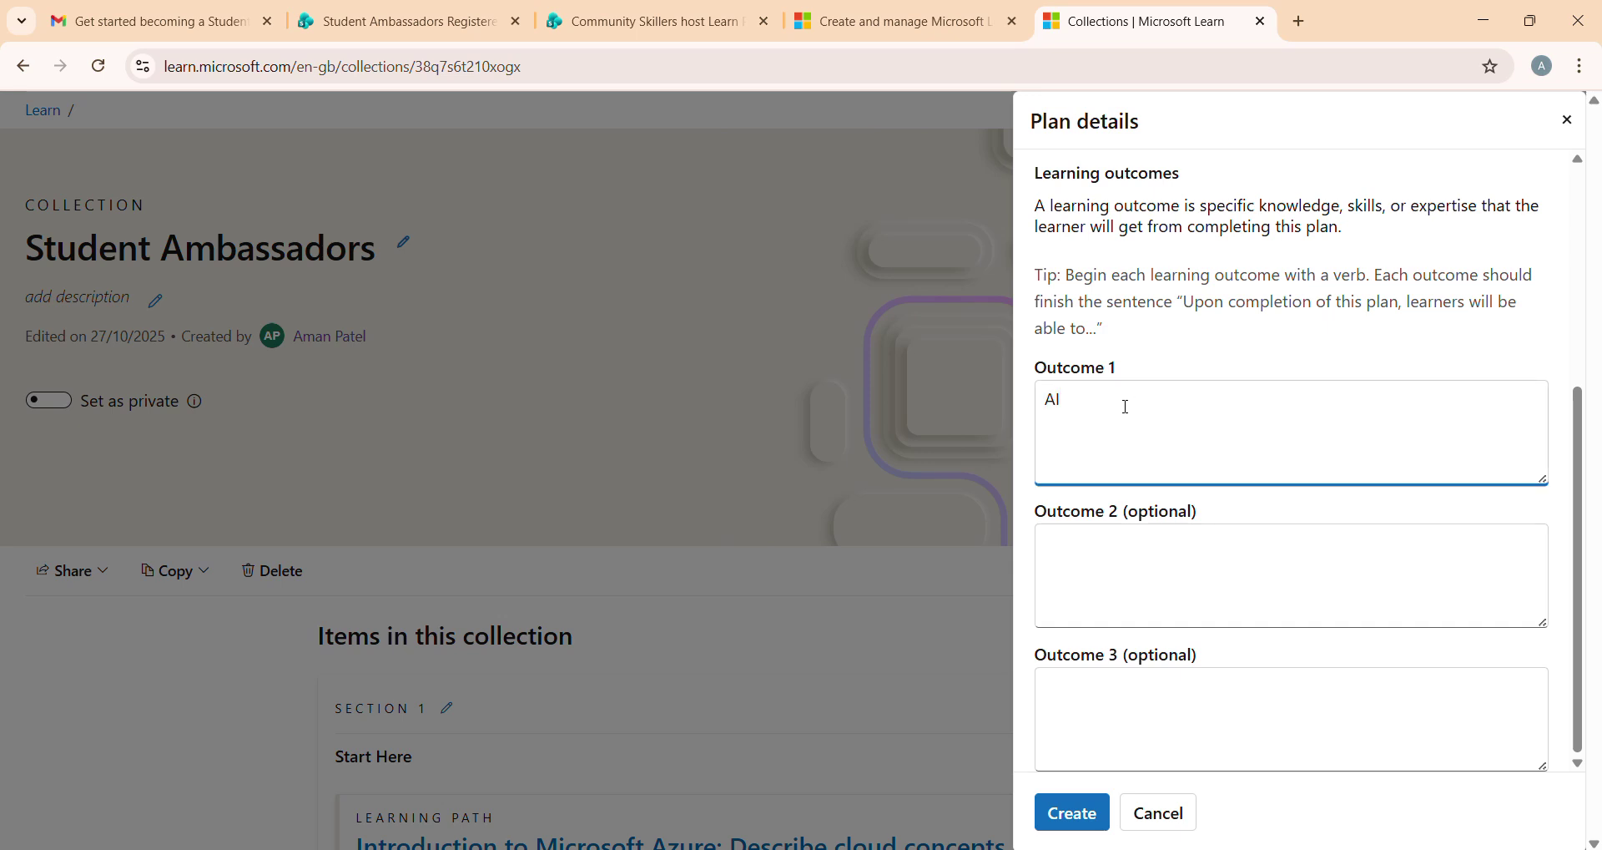
pyautogui.click(1071, 821)
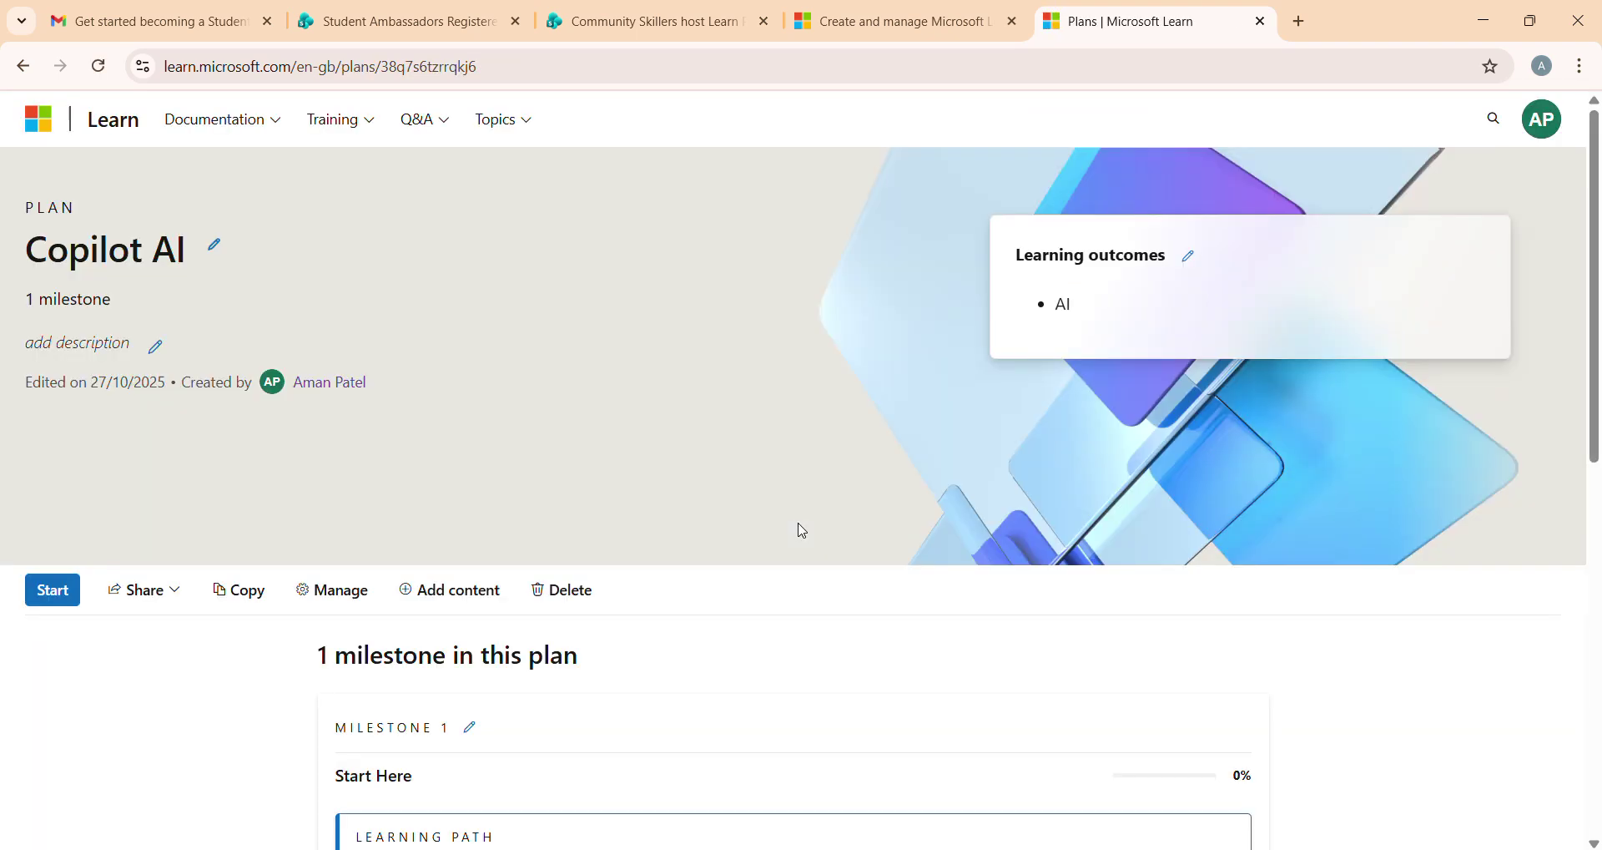
# Add an empty milestone titled 'Milestone 2' below Start Here and save it.
pyautogui.doubleClick(89, 210)
pyautogui.scroll(-1, 566, 476)
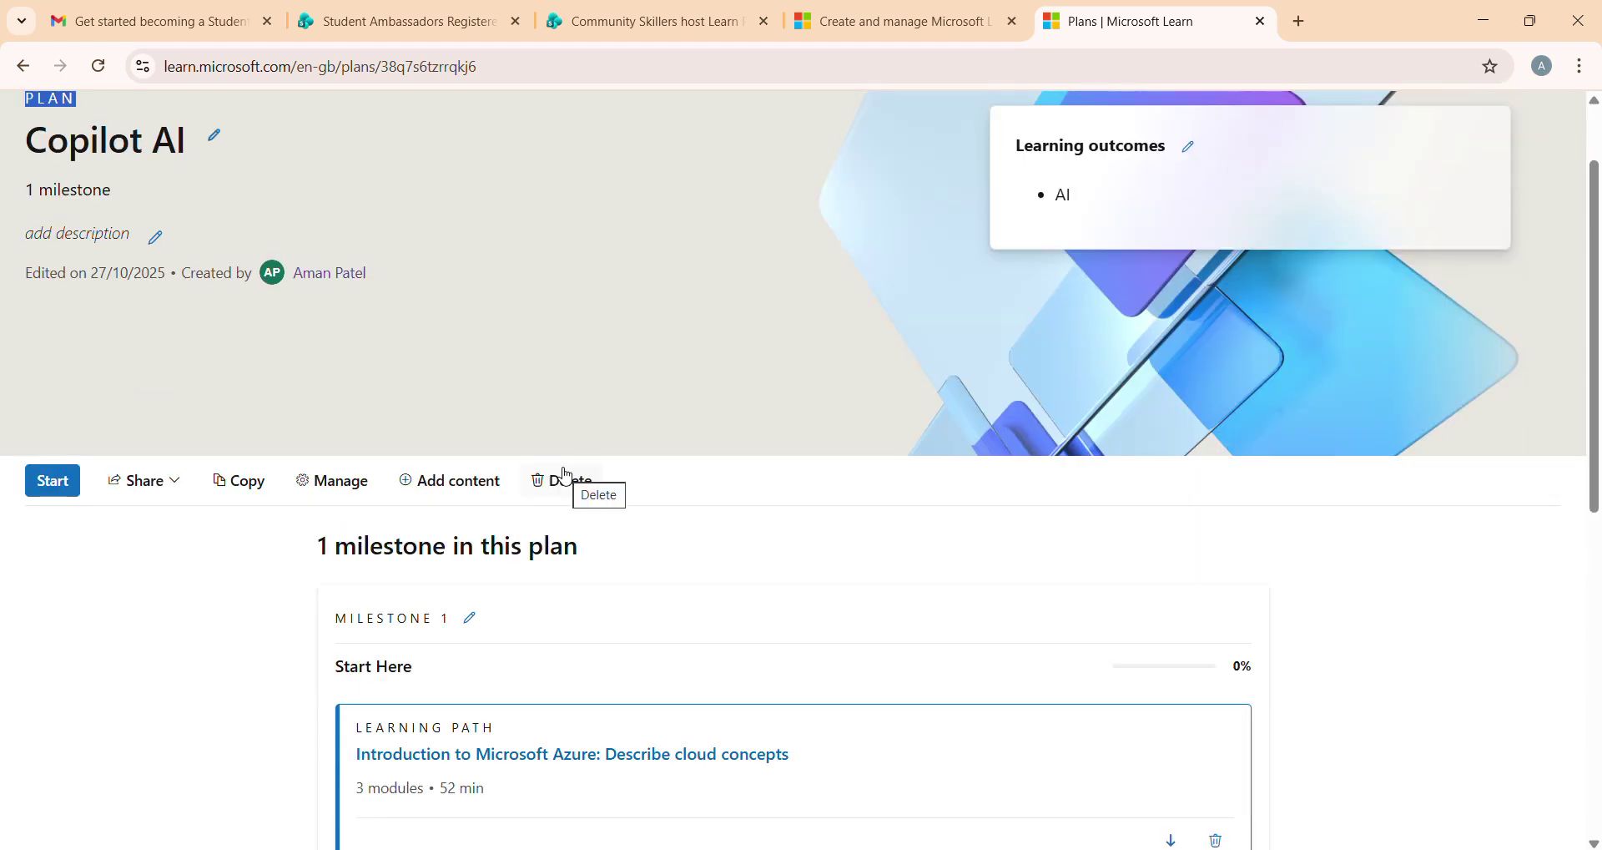
pyautogui.scroll(-3, 567, 476)
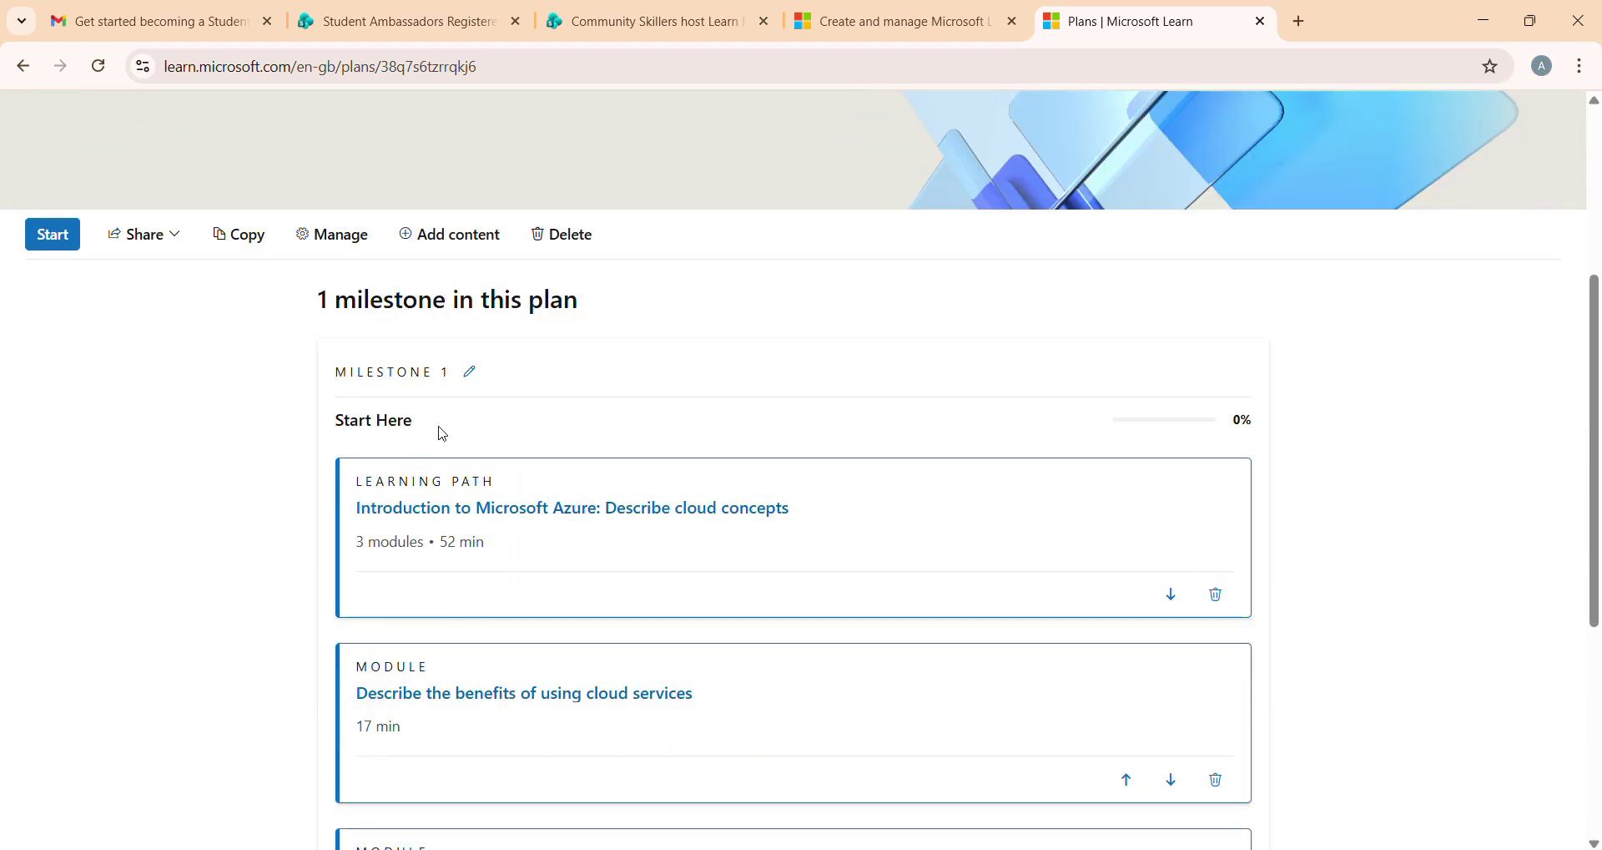
pyautogui.moveTo(333, 372); pyautogui.dragTo(490, 379)
pyautogui.scroll(-1, 492, 381)
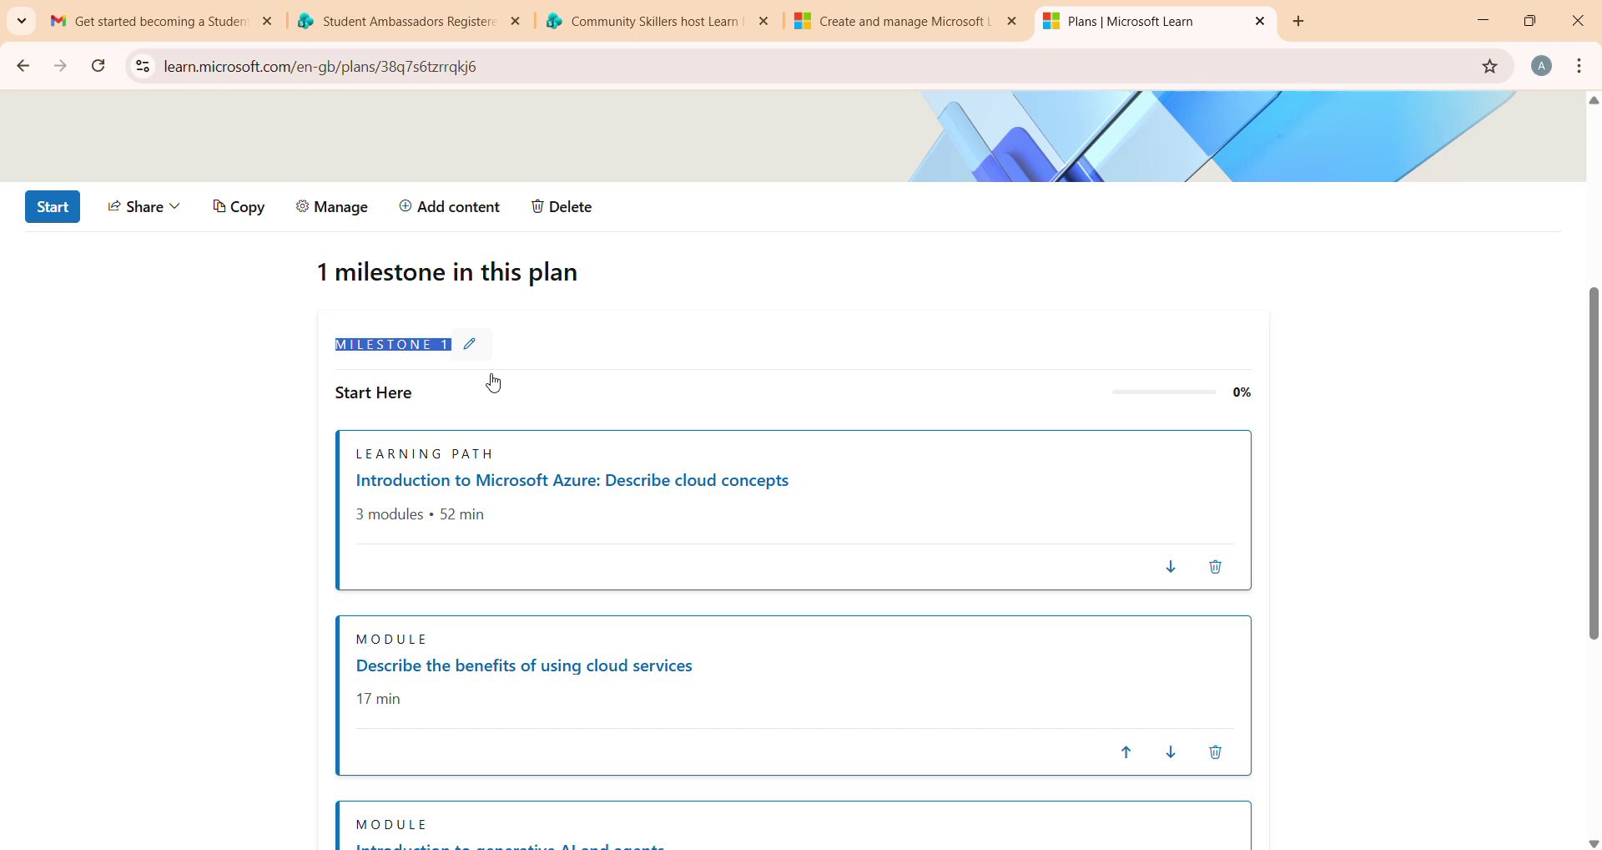
pyautogui.scroll(-5, 495, 383)
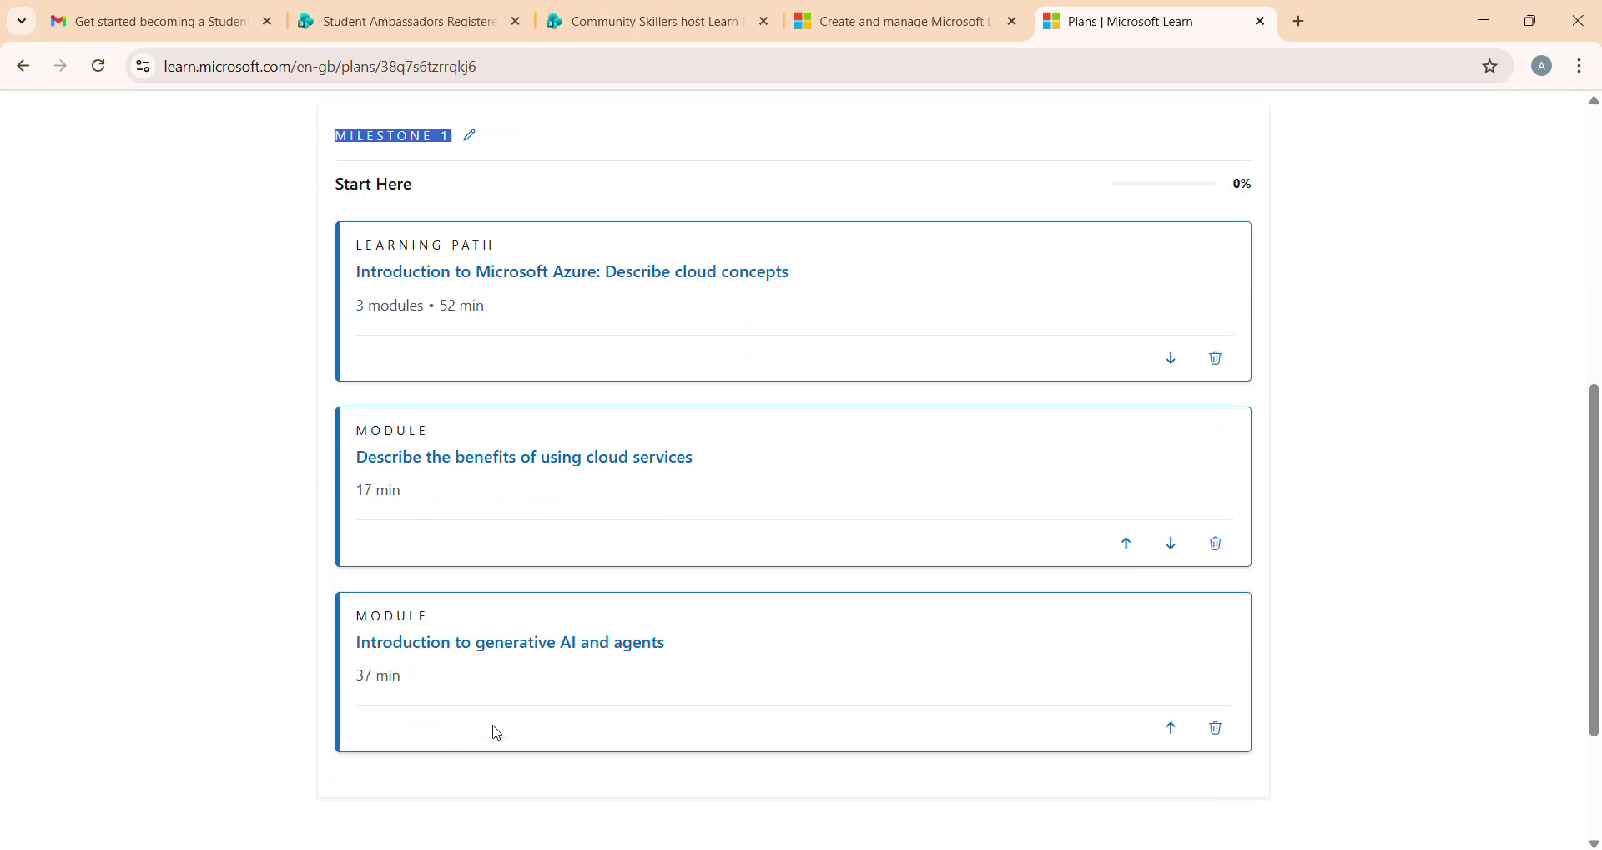
pyautogui.scroll(1, 496, 733)
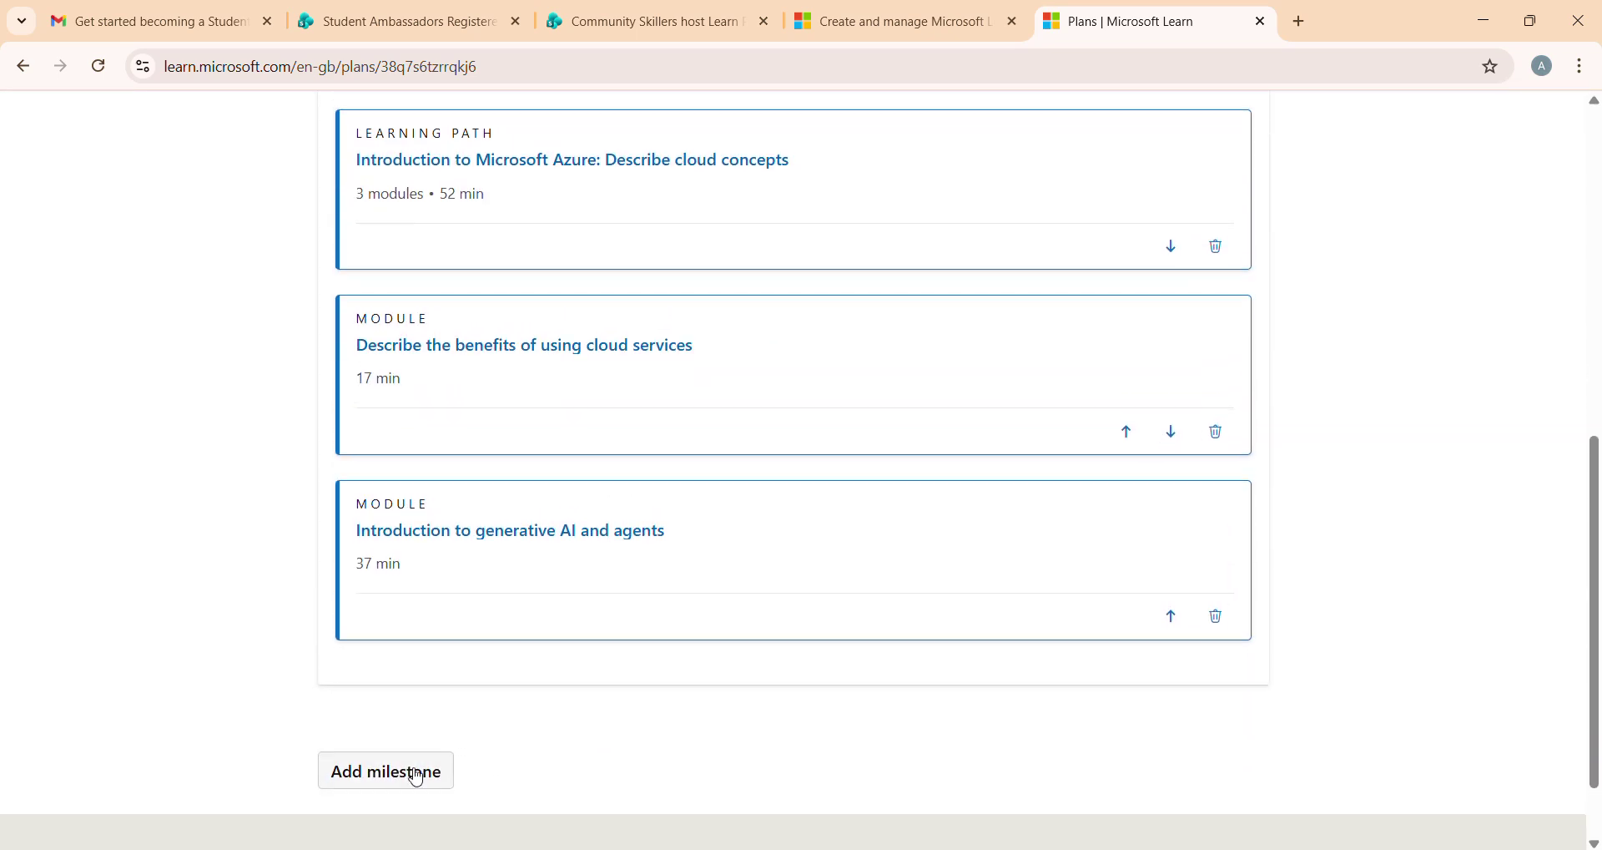
pyautogui.click(417, 775)
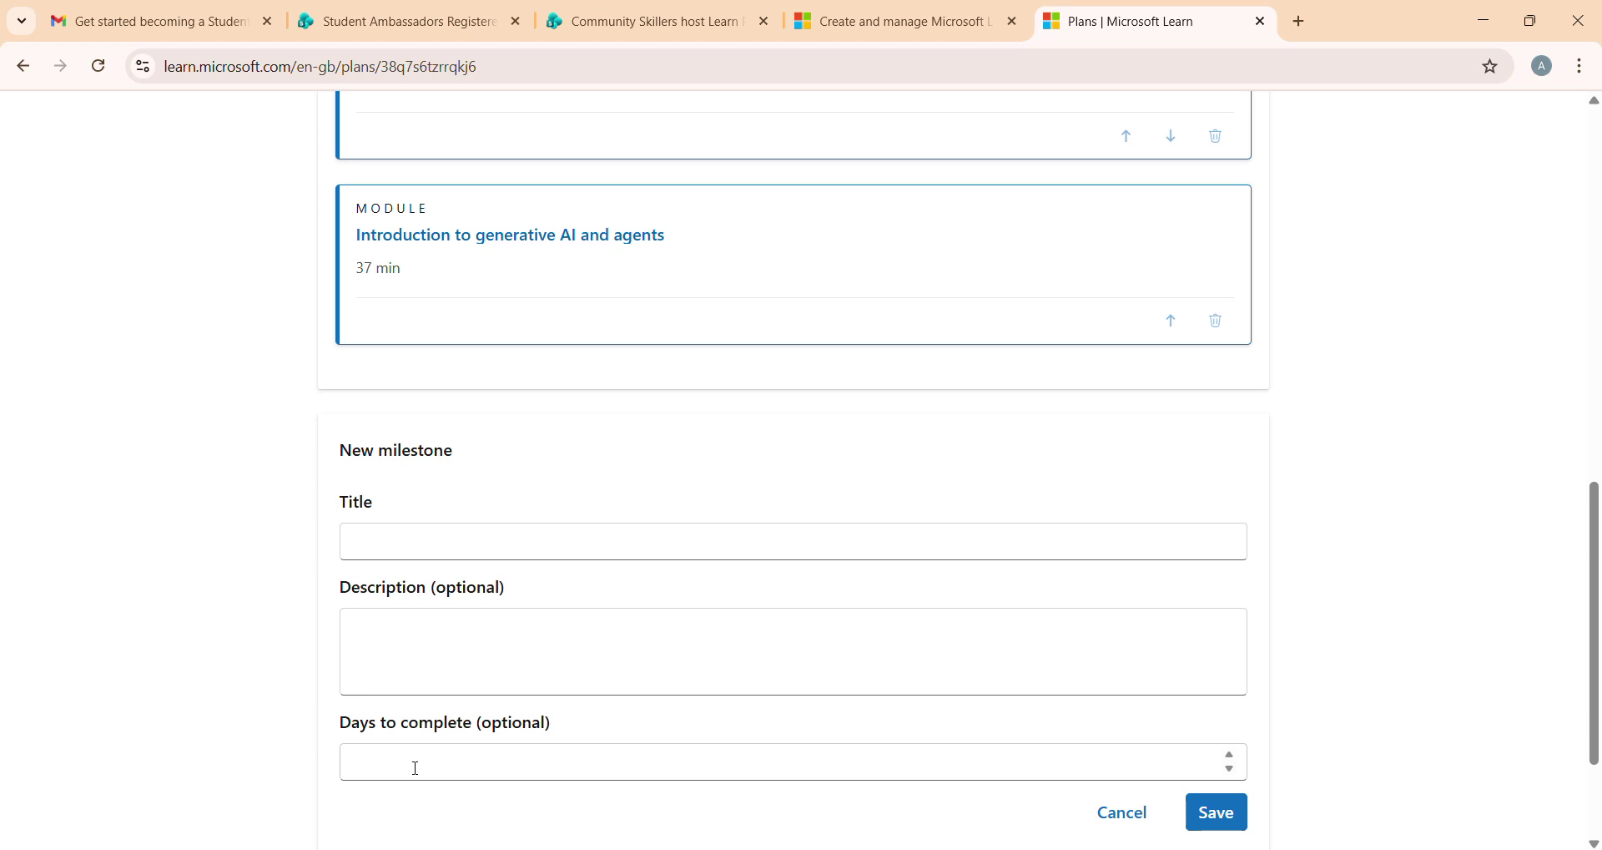
pyautogui.click(398, 542)
pyautogui.write('Mile')
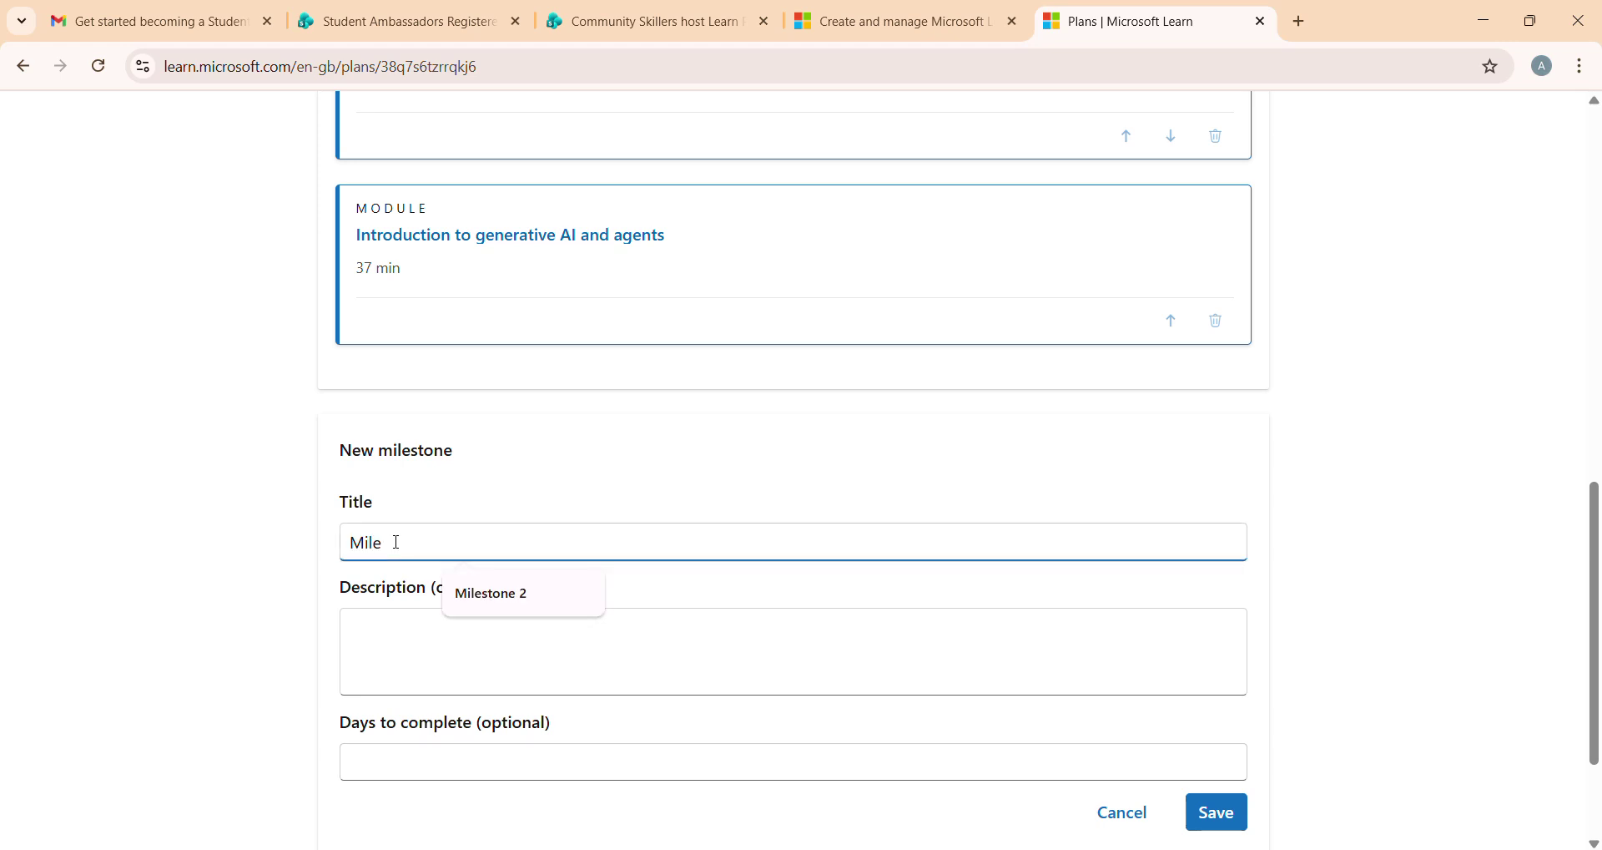
pyautogui.press('Down')
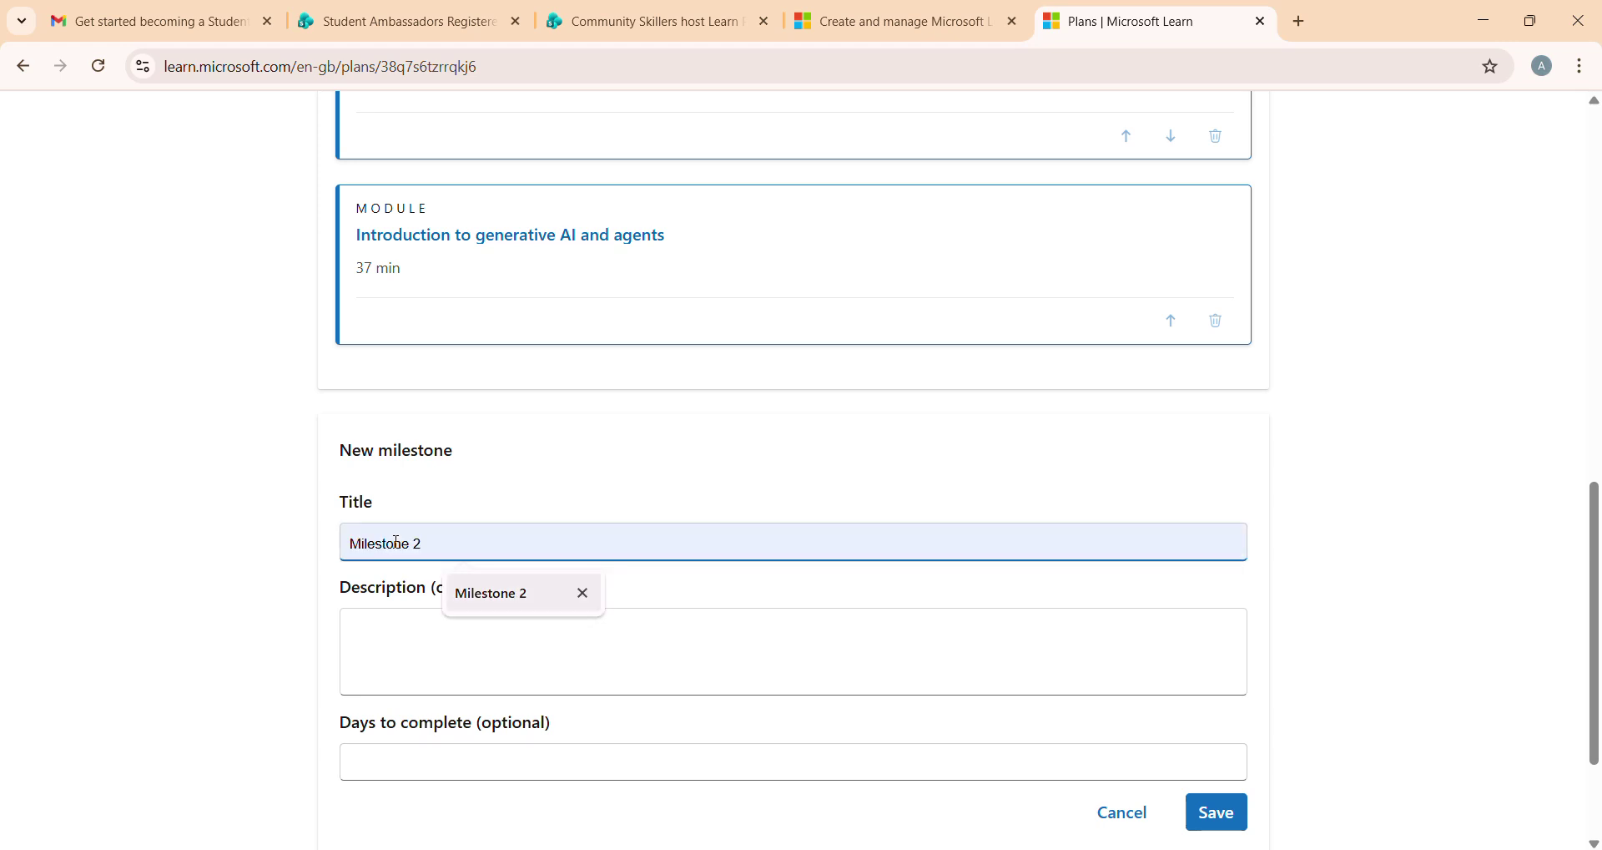
pyautogui.press('Return')
pyautogui.click(1218, 813)
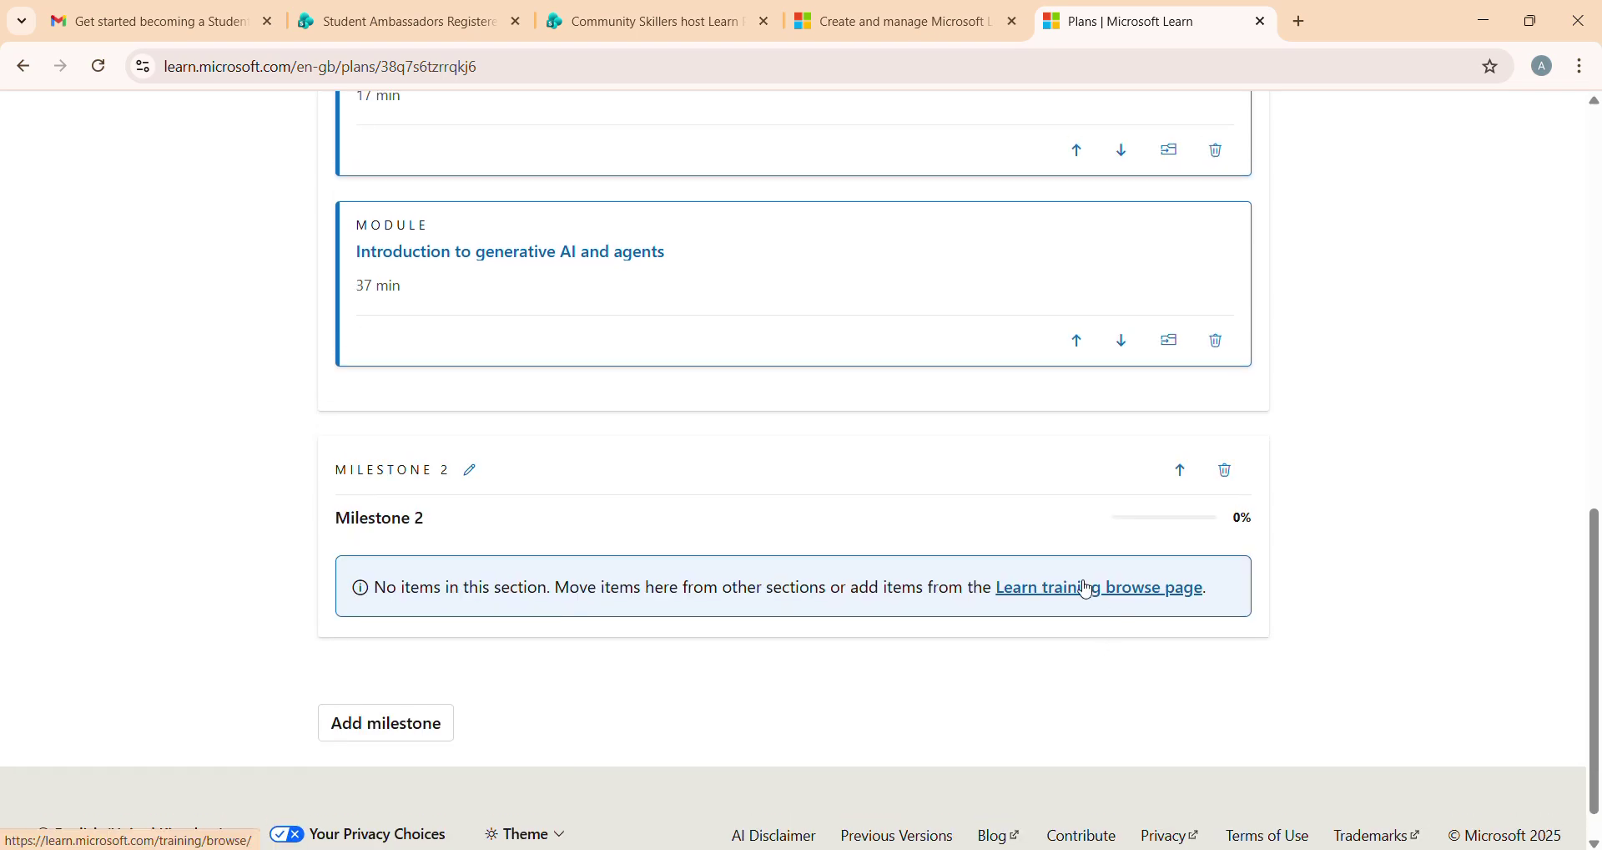
# Save the 'Describe cloud service types' module into the Student Ambassadors collection, then open that collection.
pyautogui.click(1087, 589)
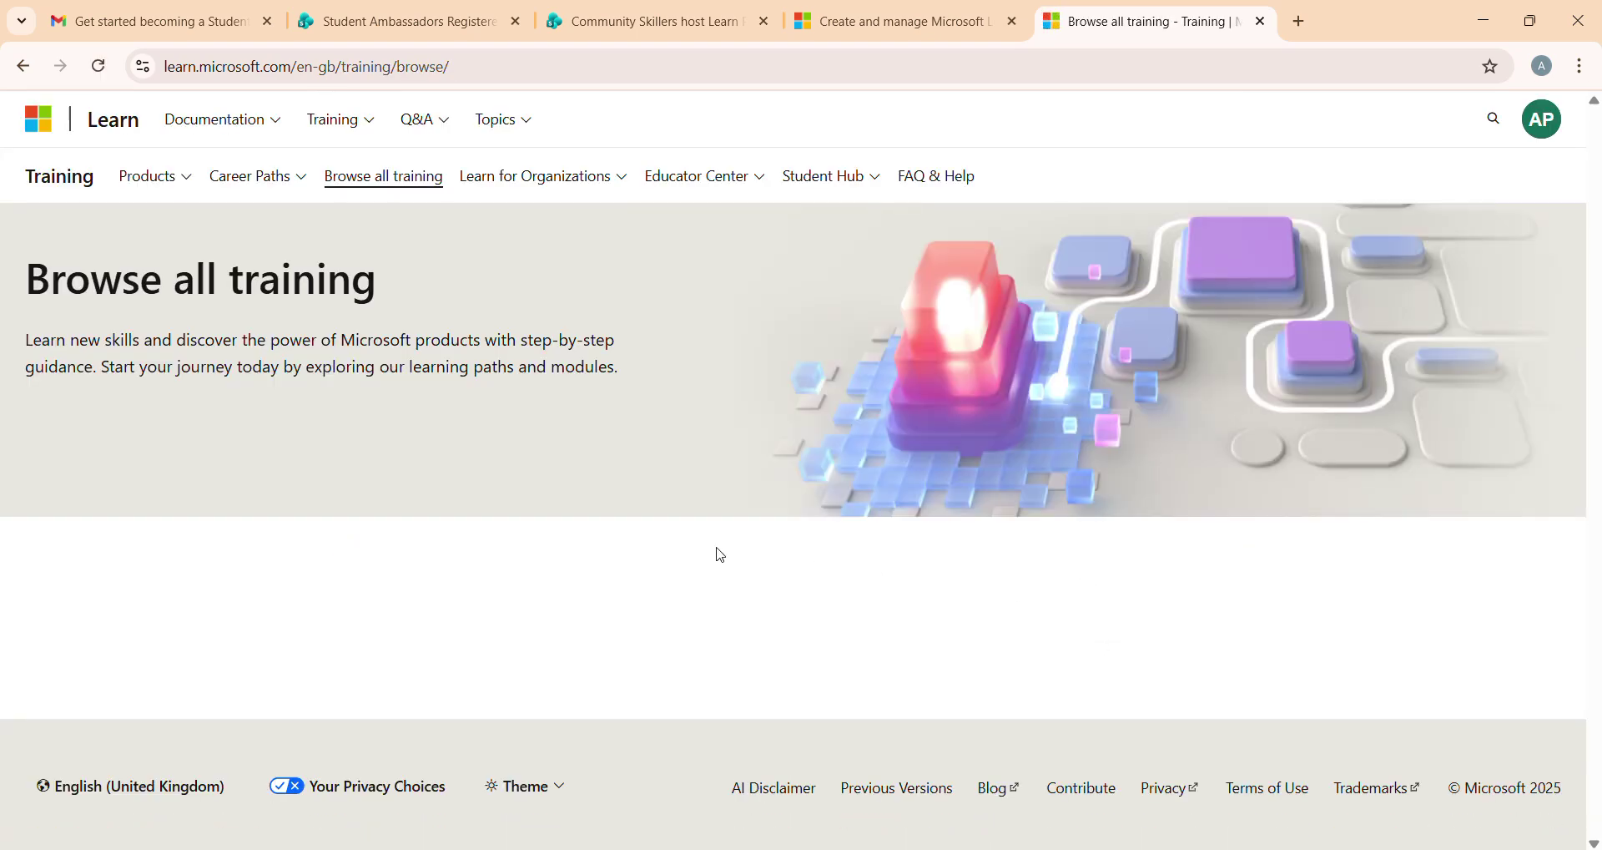
pyautogui.scroll(-2, 721, 555)
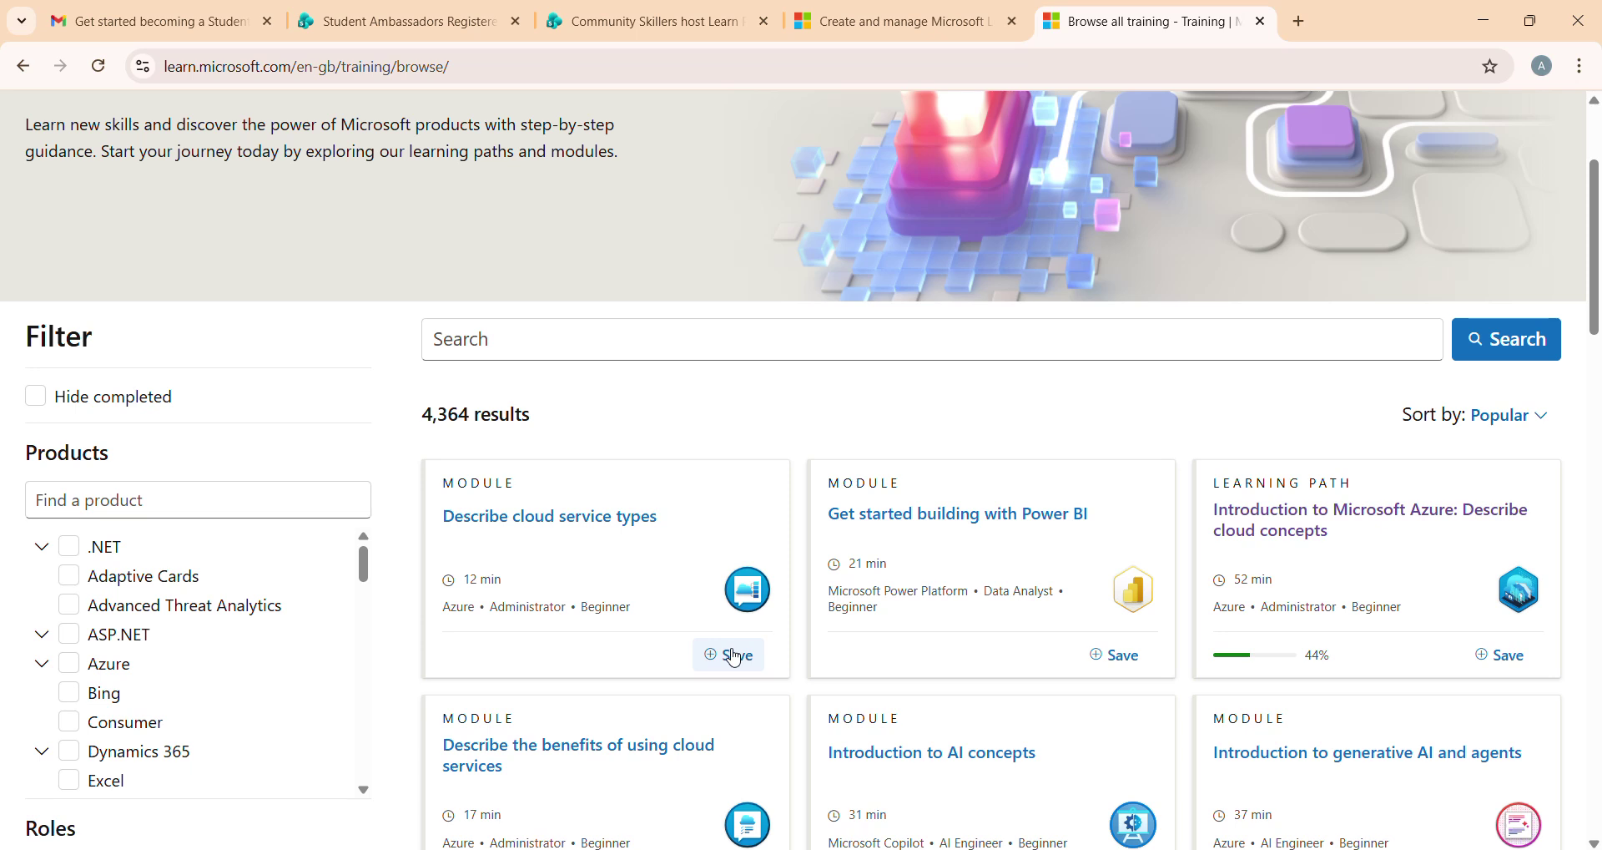
pyautogui.click(735, 656)
pyautogui.click(668, 714)
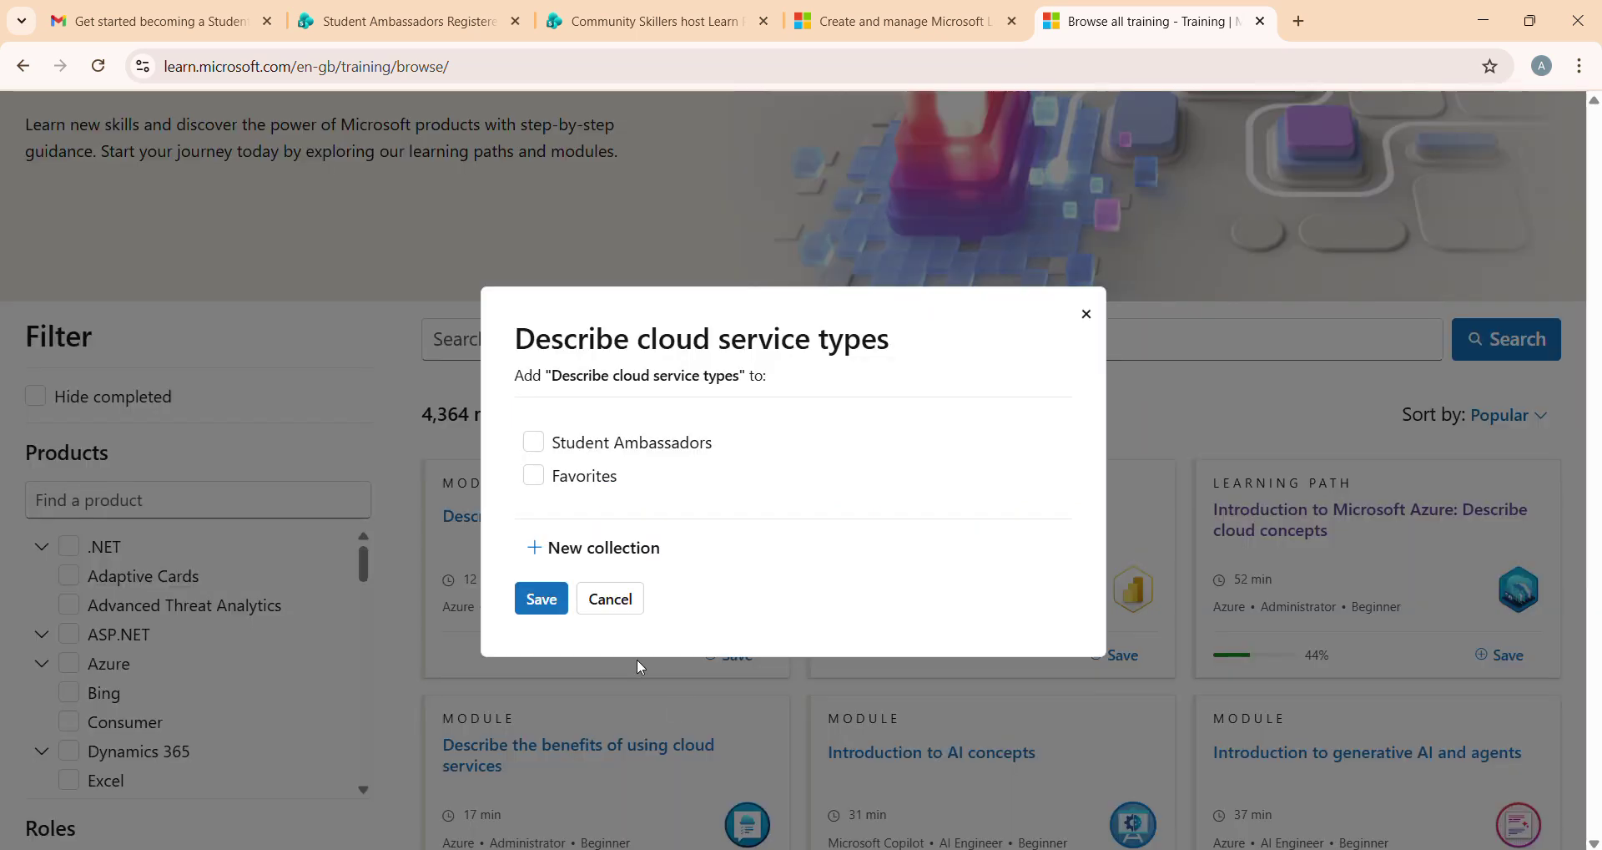
pyautogui.click(534, 441)
pyautogui.click(549, 604)
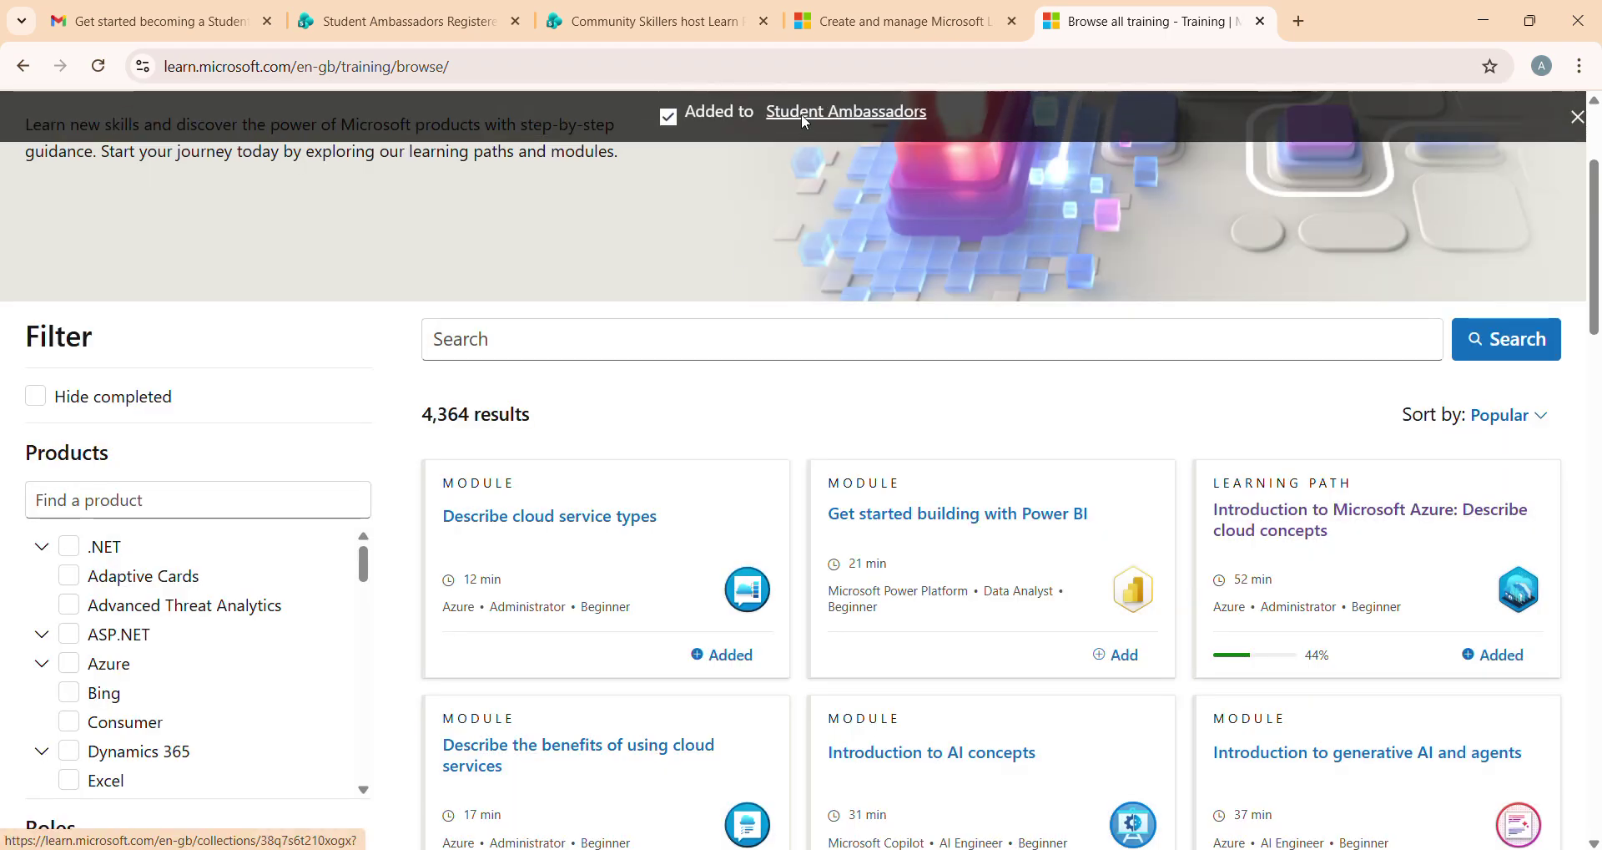
pyautogui.click(809, 123)
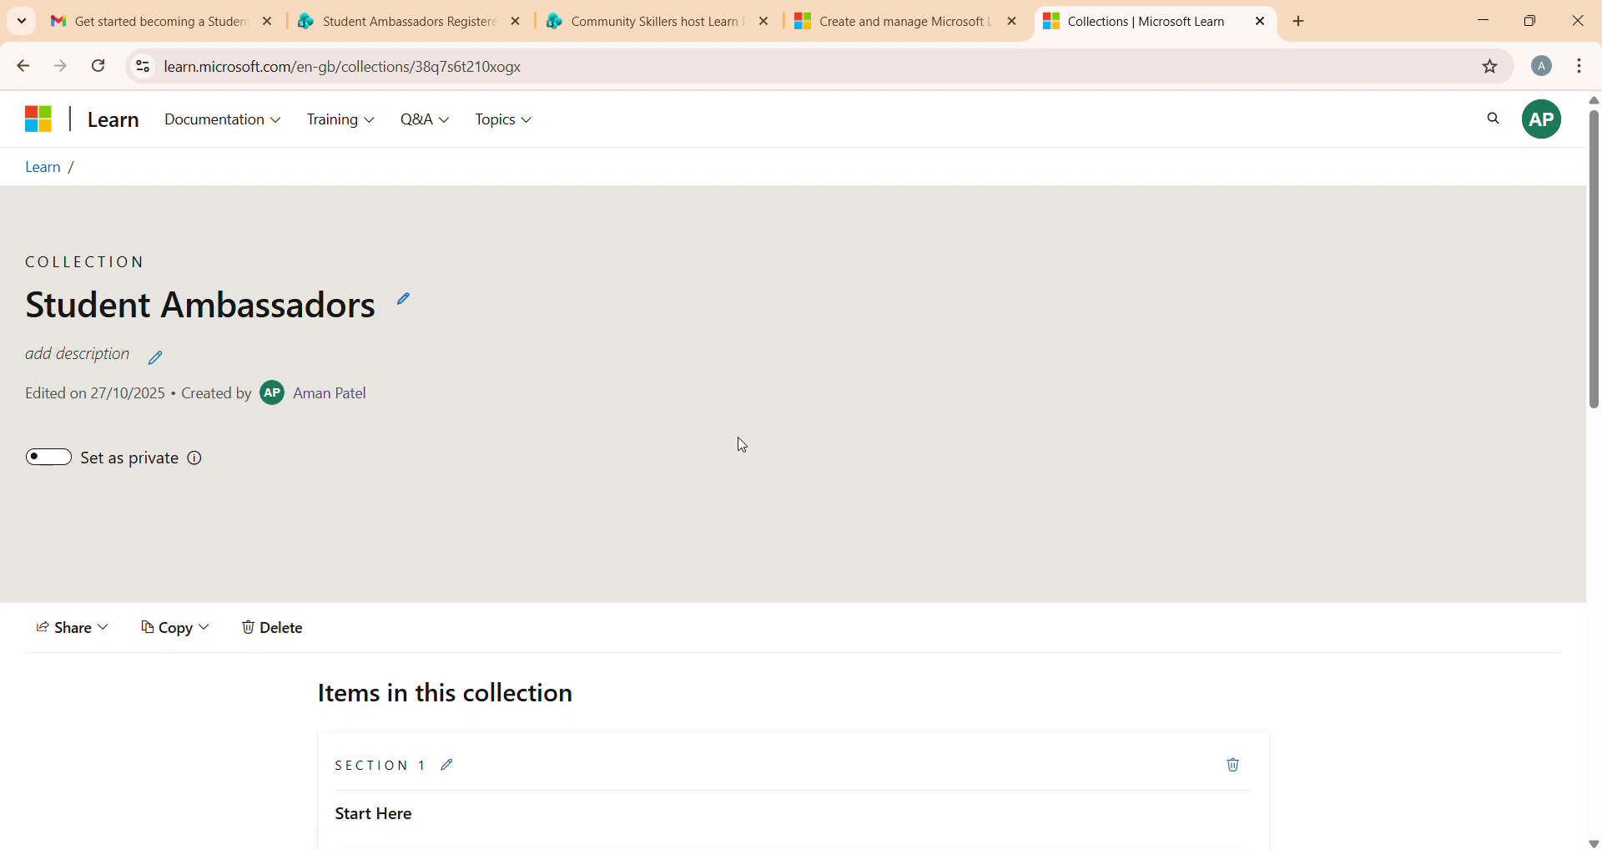
# Open the collection's Copy as plan panel, then close it without creating a plan.
pyautogui.scroll(-10, 740, 443)
pyautogui.scroll(12, 496, 586)
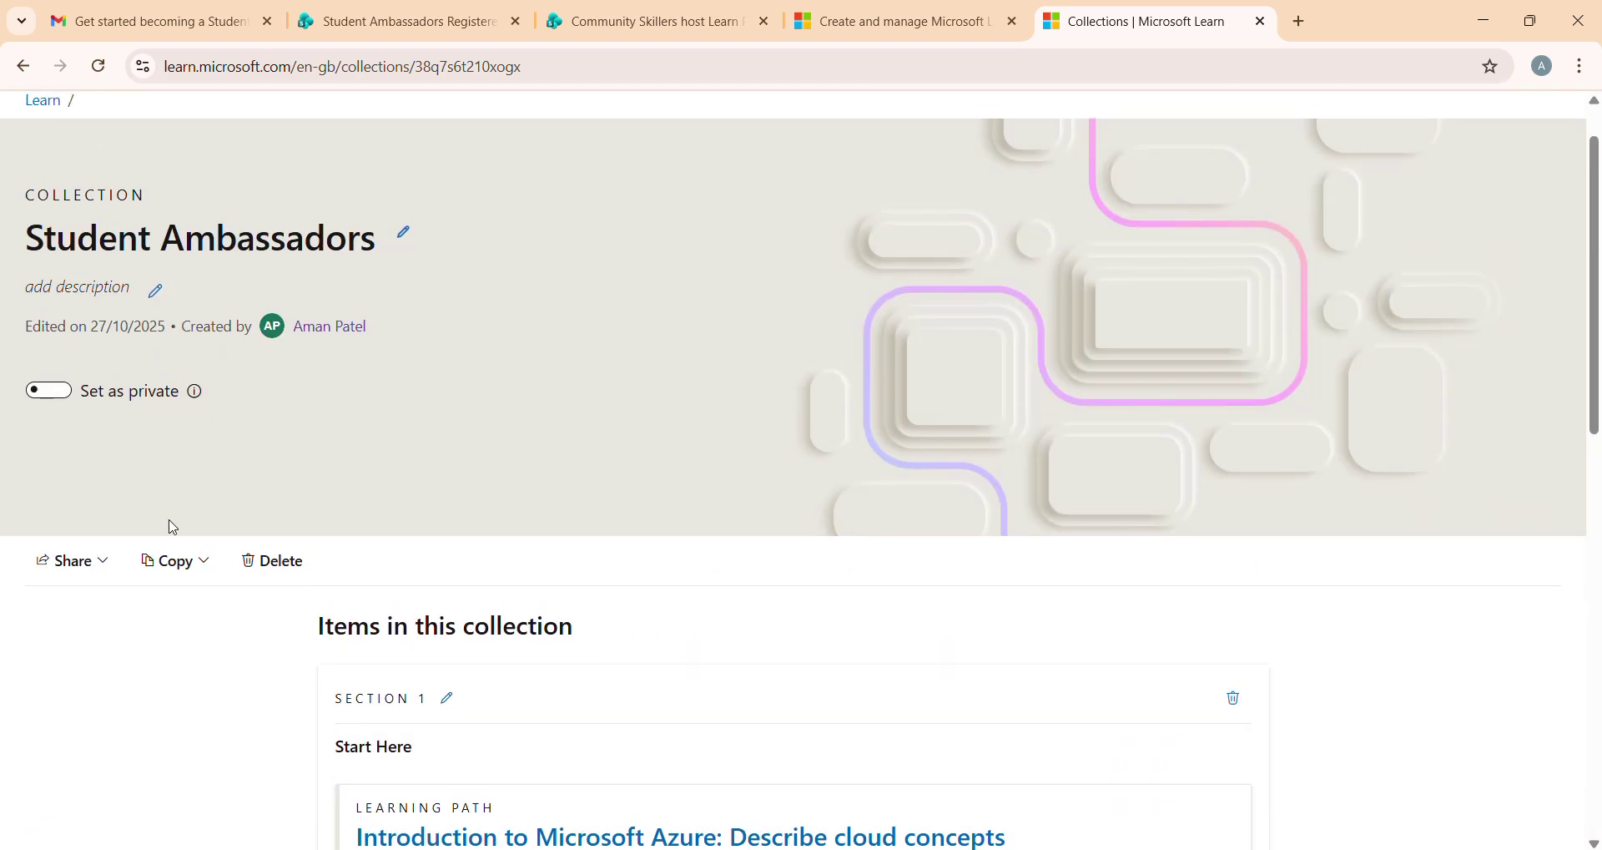
pyautogui.click(178, 557)
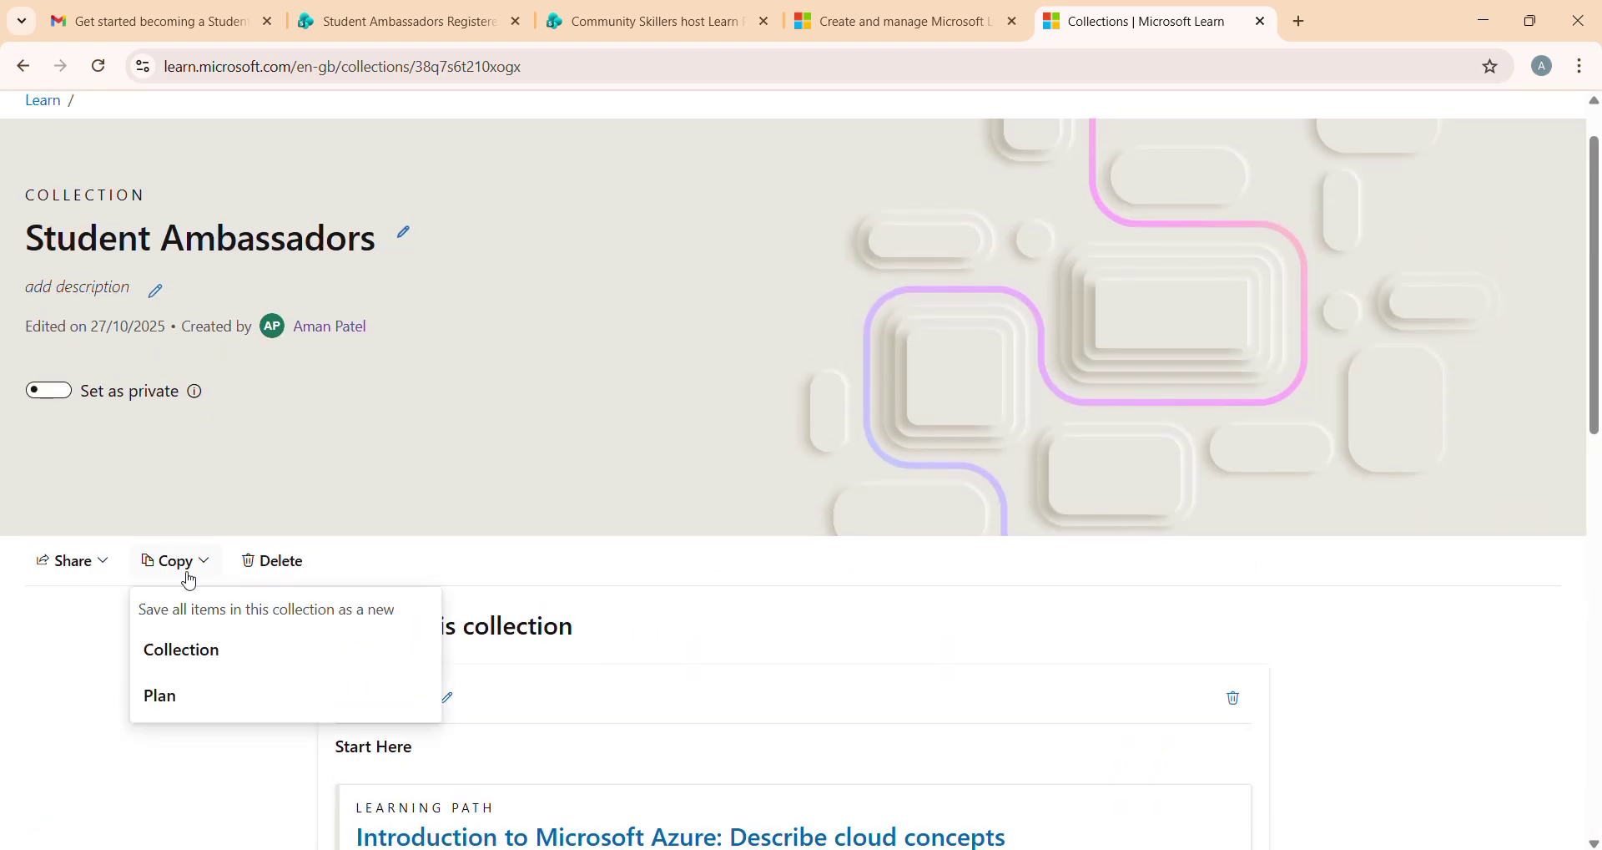
pyautogui.scroll(-5, 1119, 483)
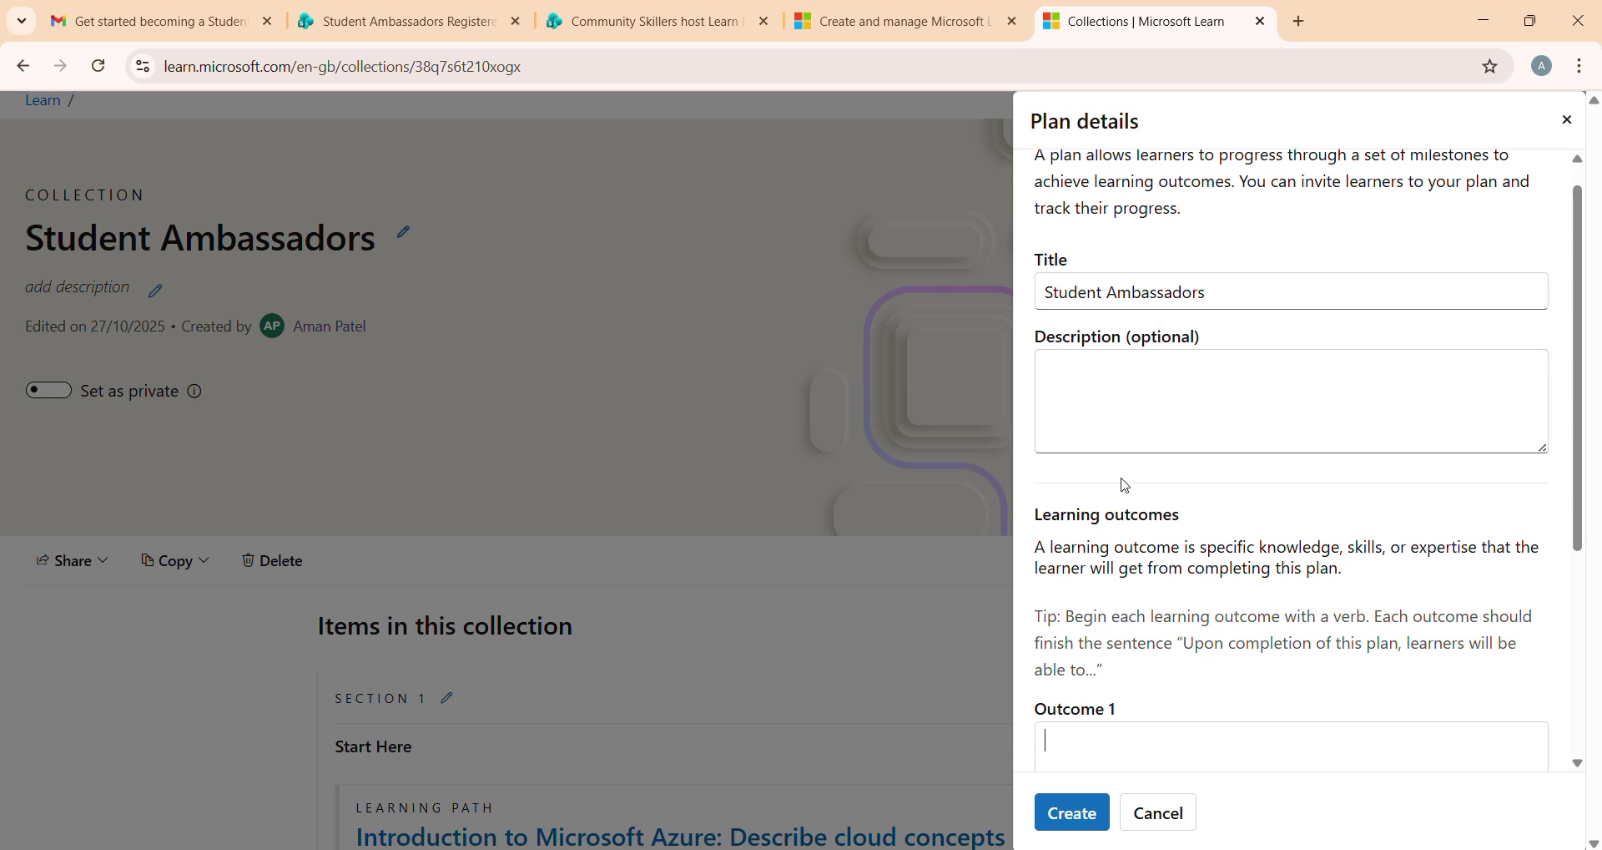
pyautogui.click(1567, 119)
pyautogui.scroll(1, 1171, 197)
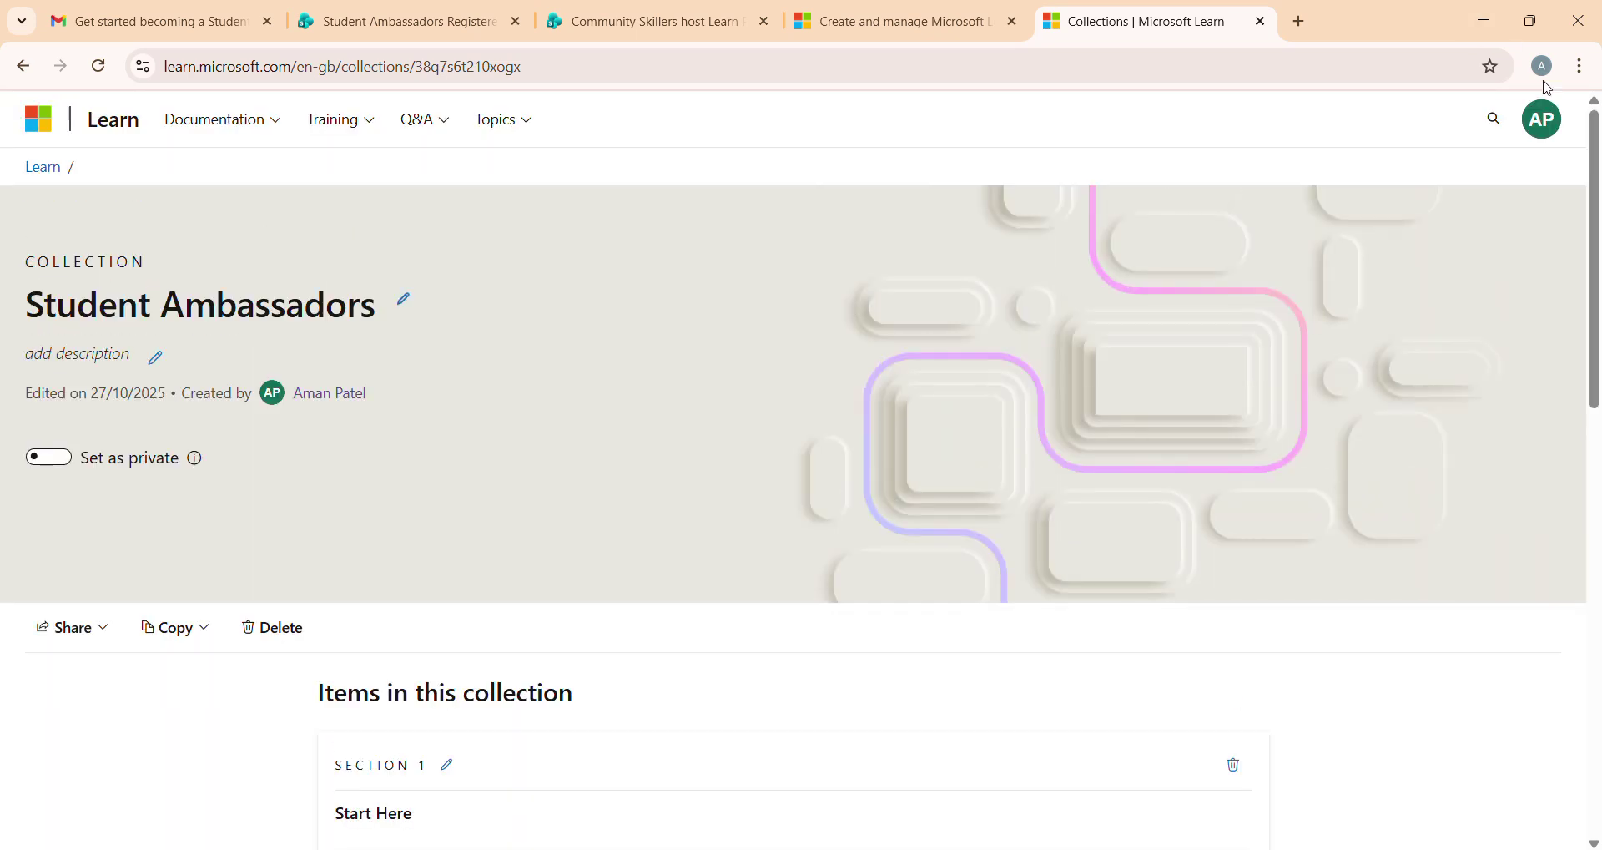
# Open the Copilot AI plan from the Created plans list on your Learn profile.
pyautogui.click(1543, 119)
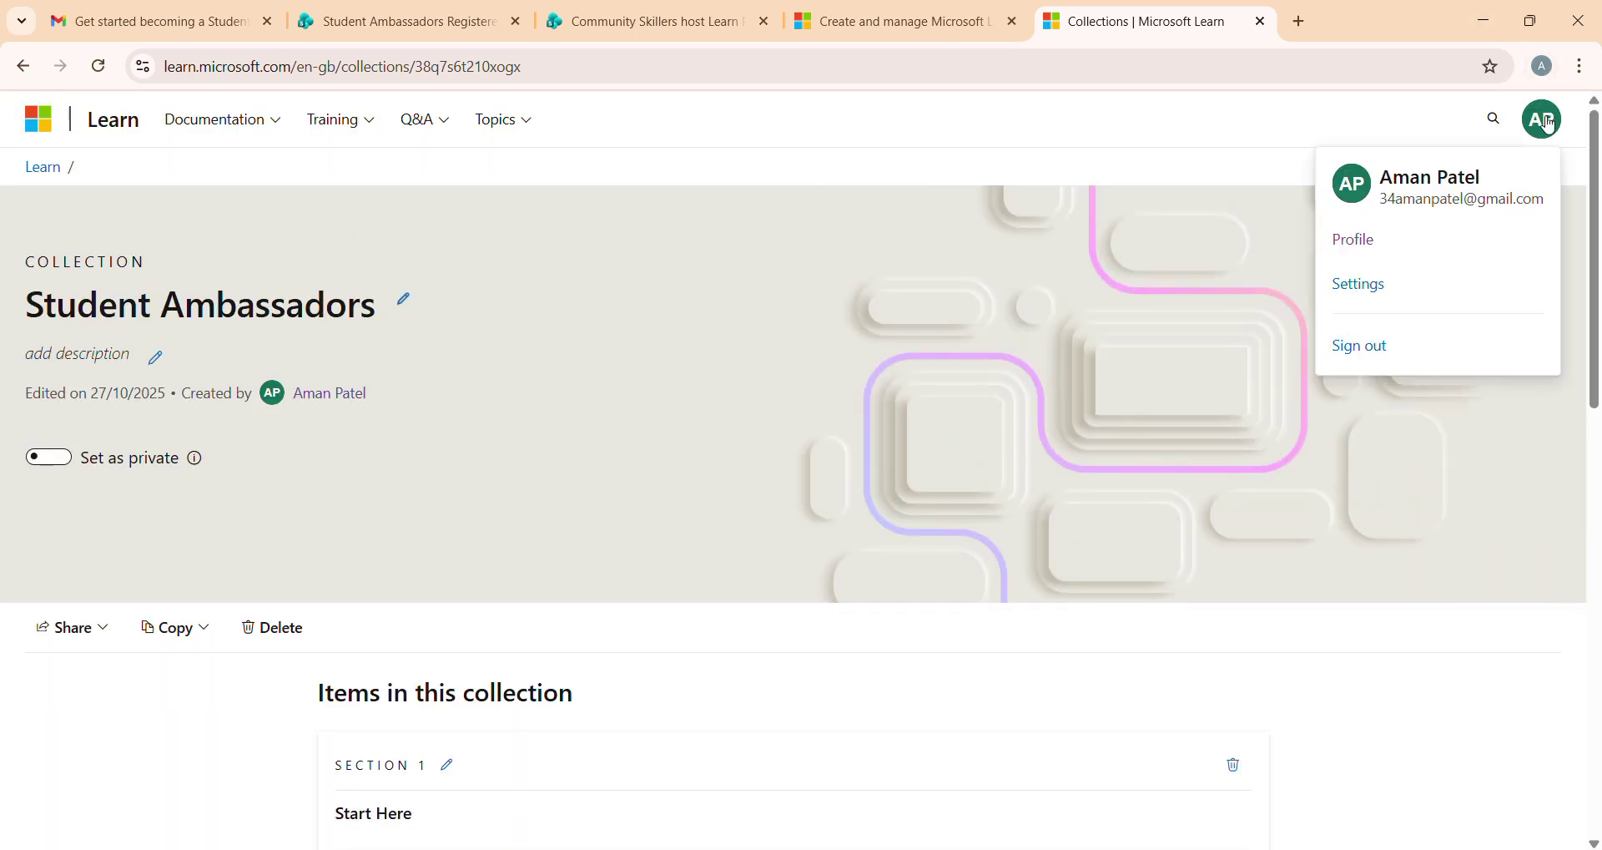
pyautogui.click(1344, 246)
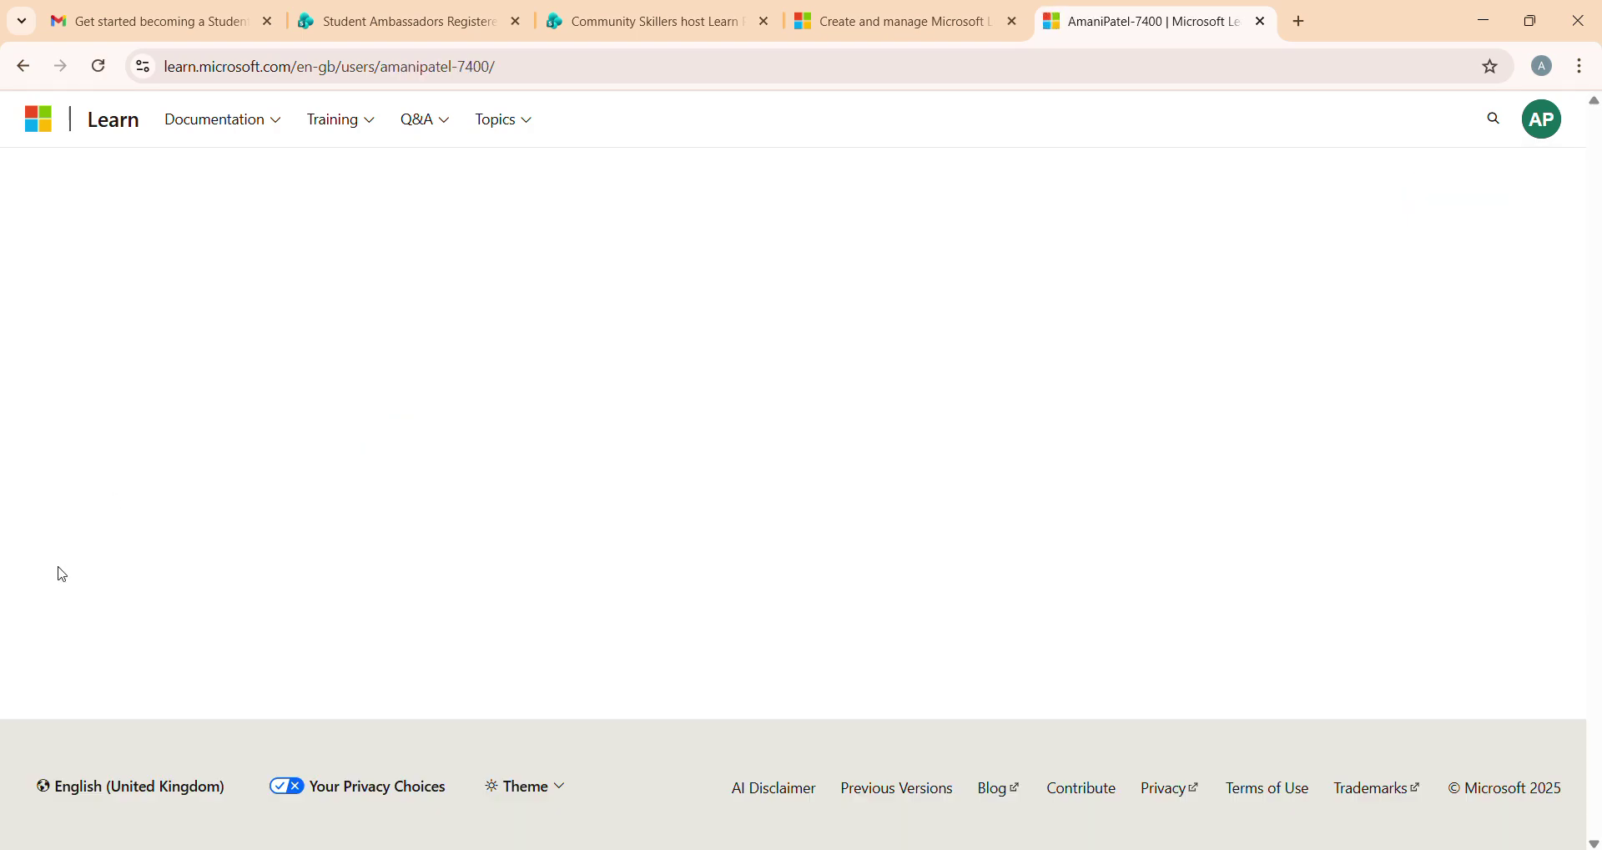
pyautogui.scroll(-1, 58, 567)
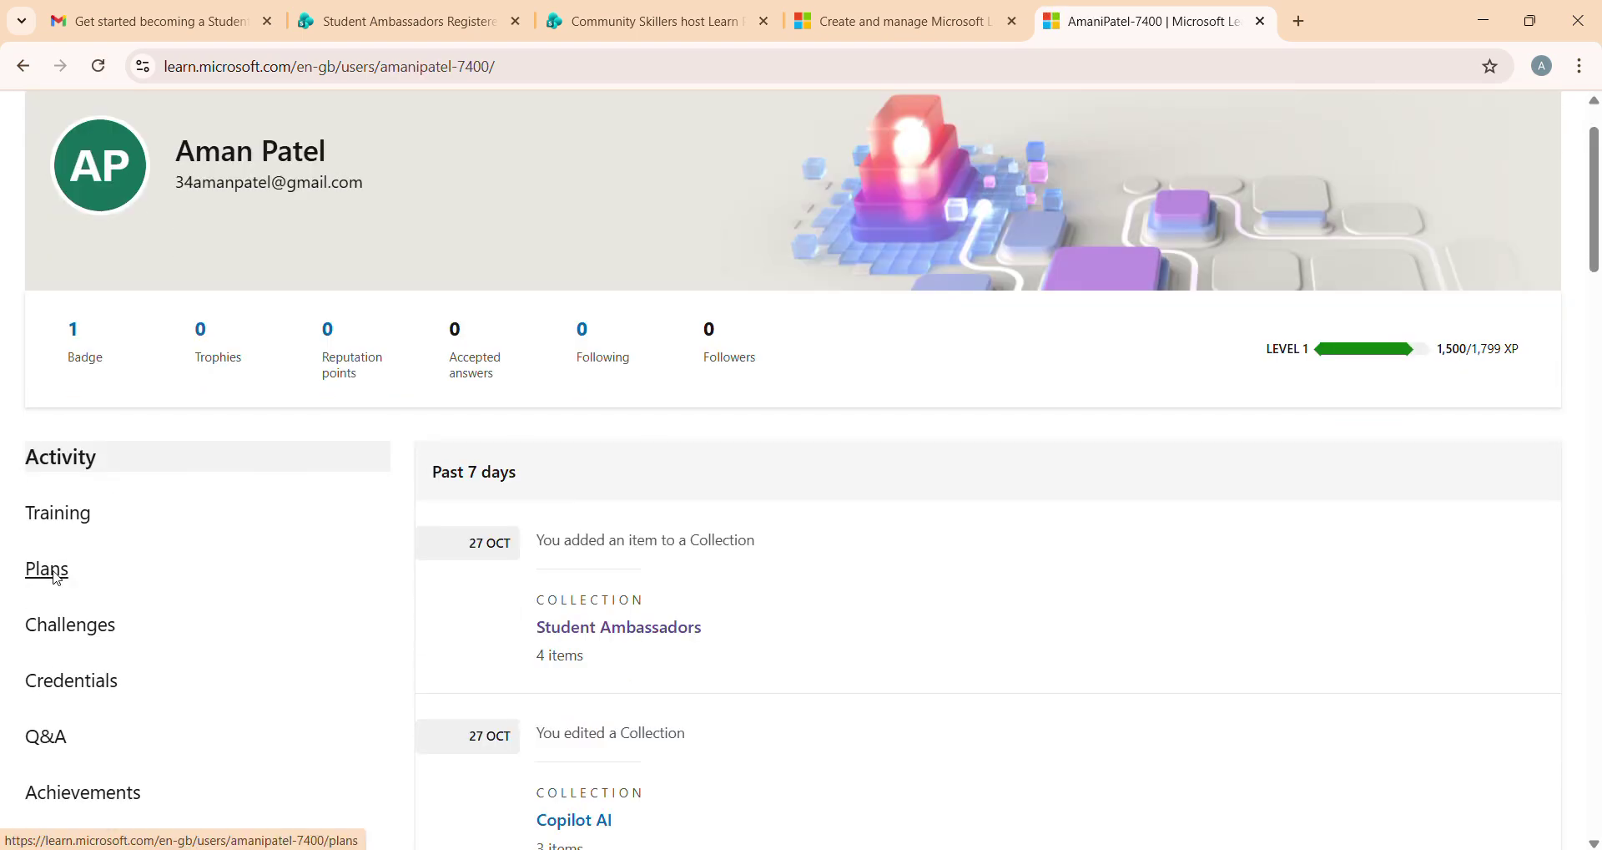
pyautogui.click(47, 568)
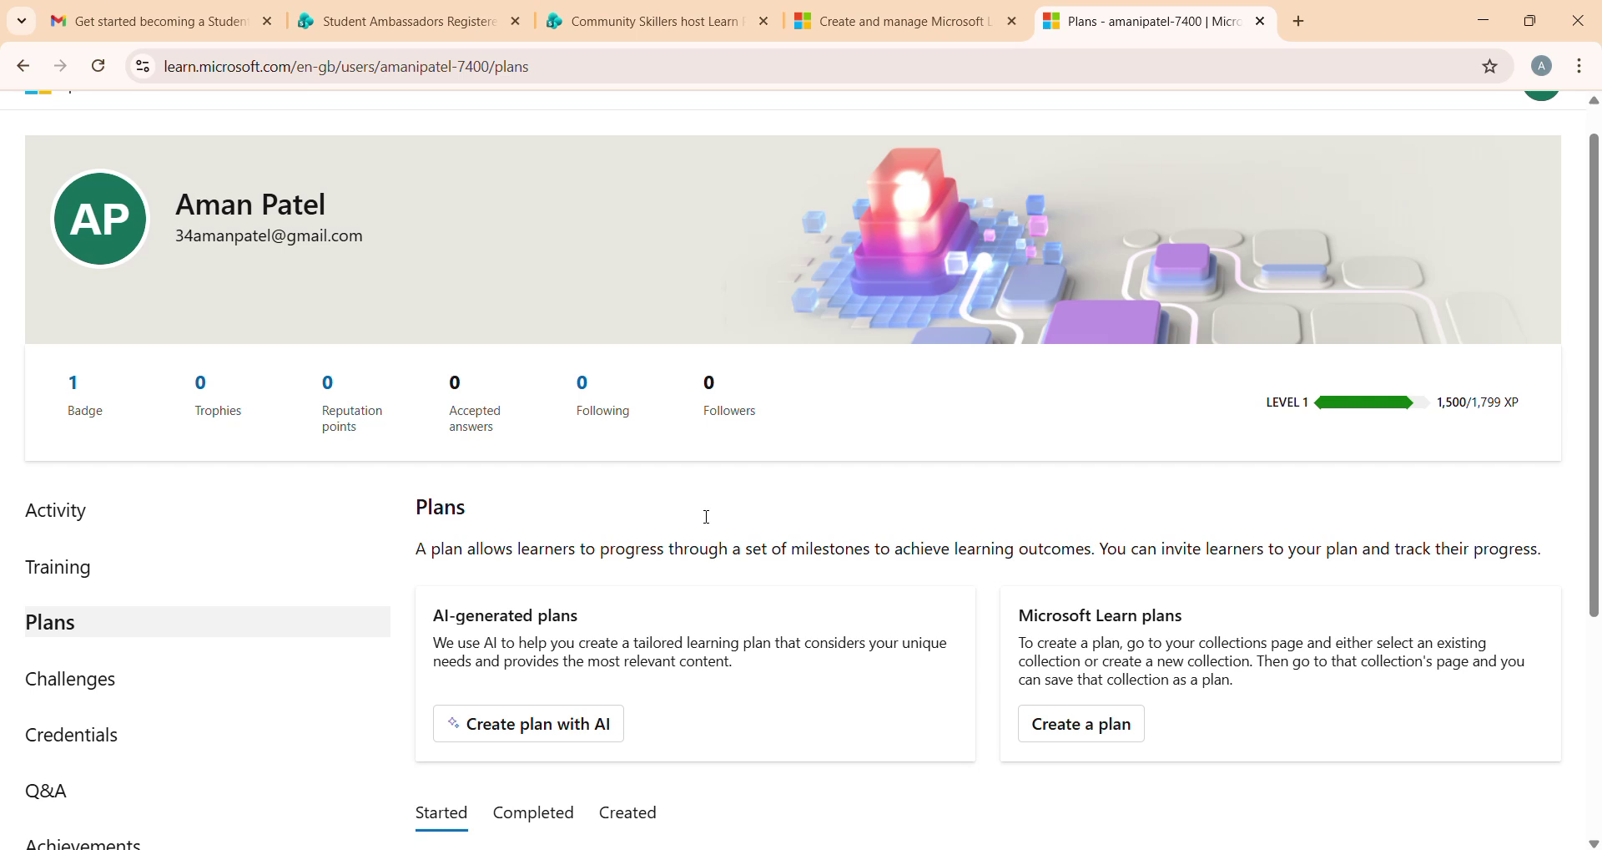
pyautogui.scroll(-4, 708, 517)
pyautogui.click(648, 474)
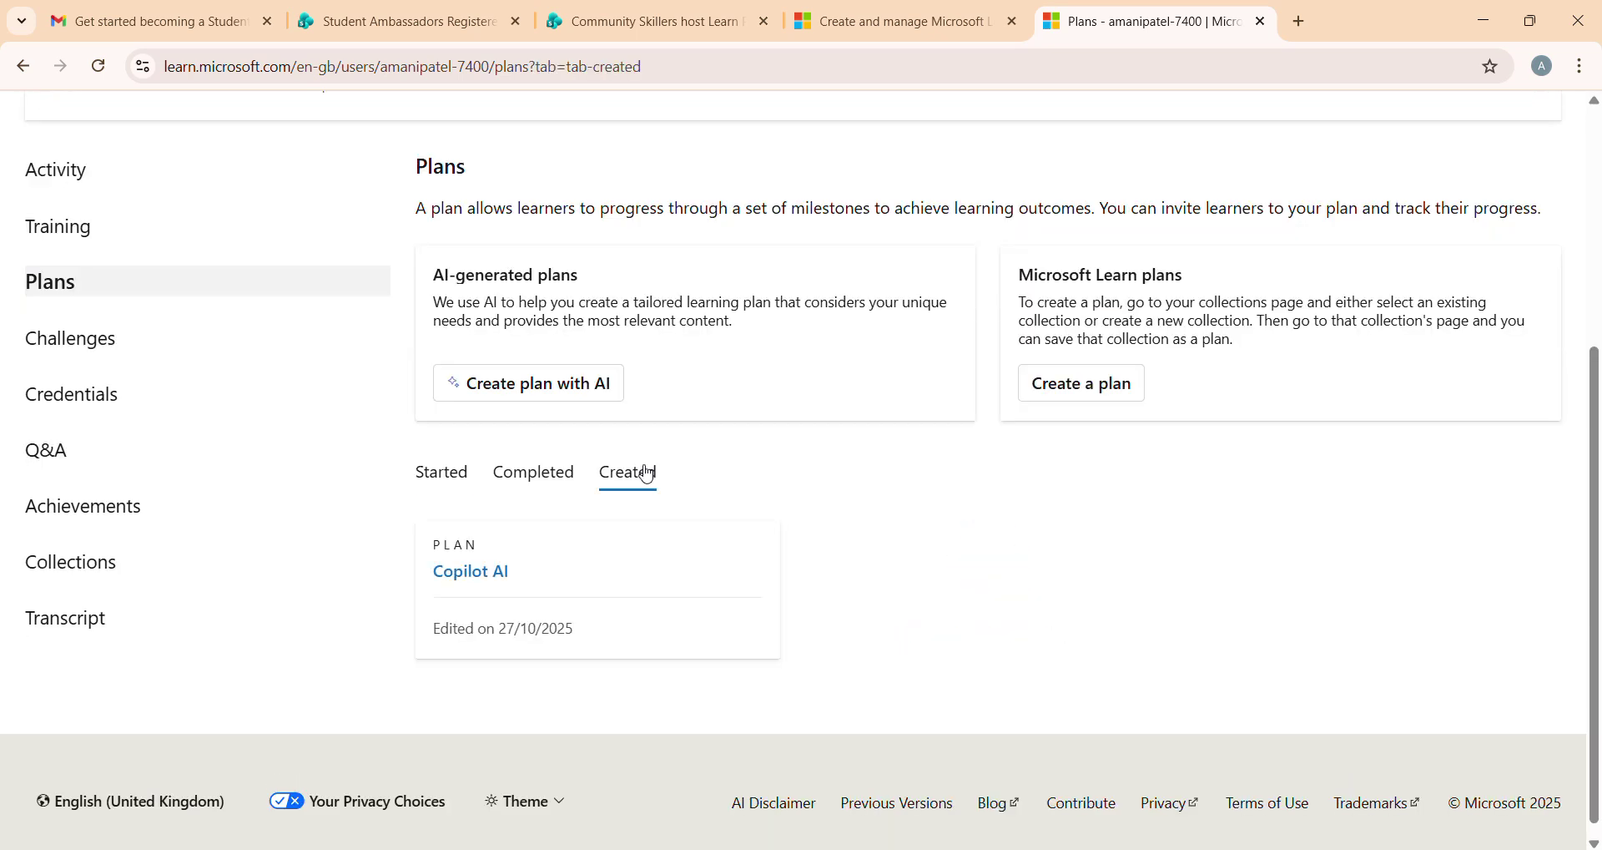
pyautogui.click(473, 574)
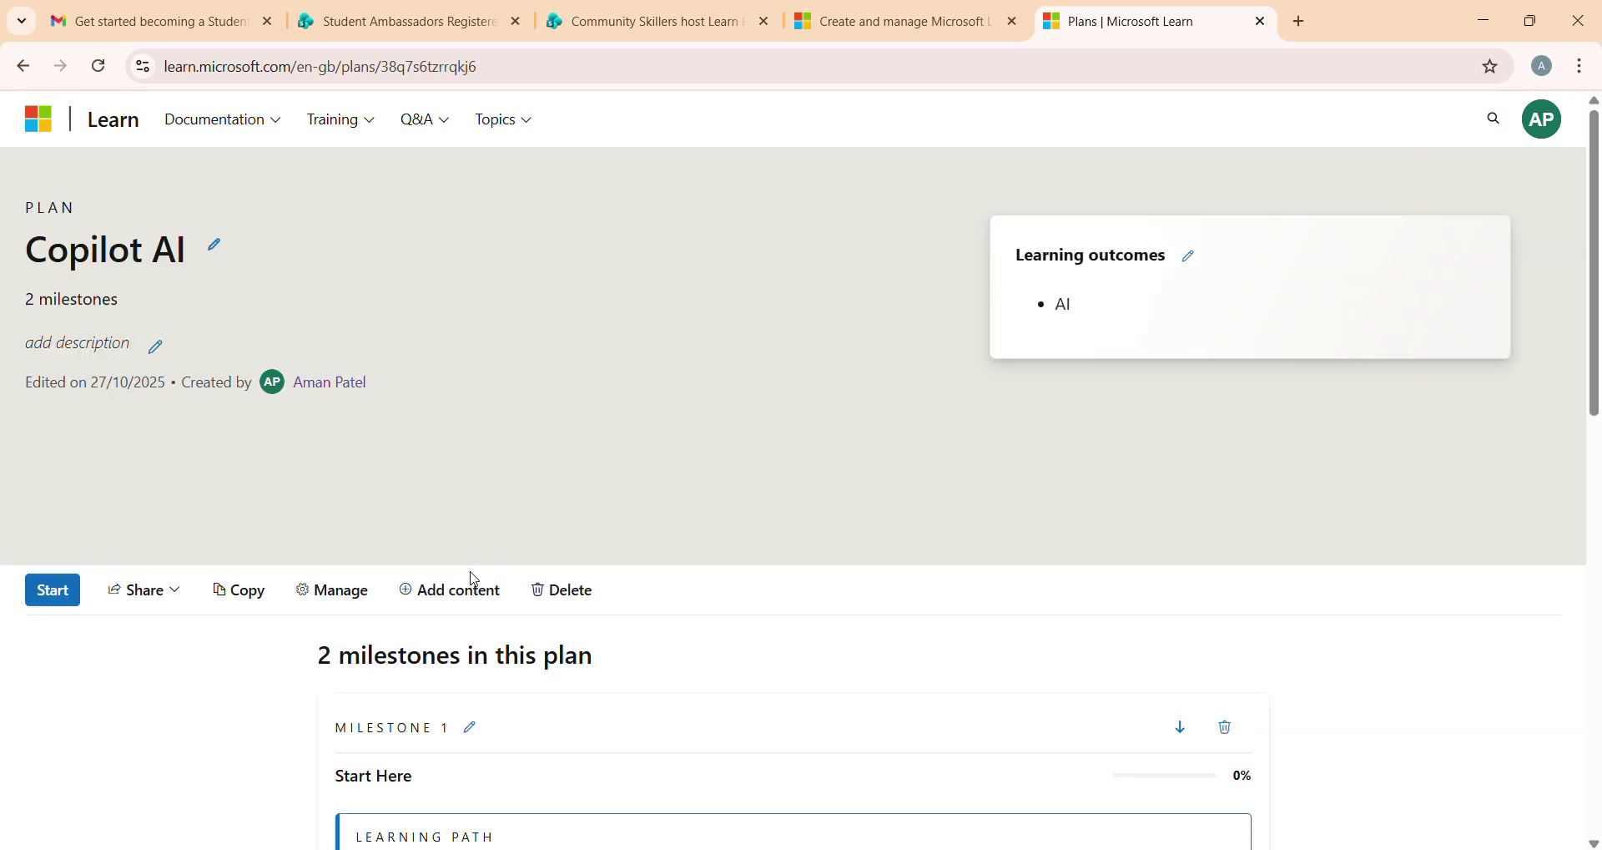
# Review the Copilot AI plan's Milestone 1 and Milestone 2, selecting the learning path title and duration.
pyautogui.scroll(-10, 468, 576)
pyautogui.scroll(-2, 528, 682)
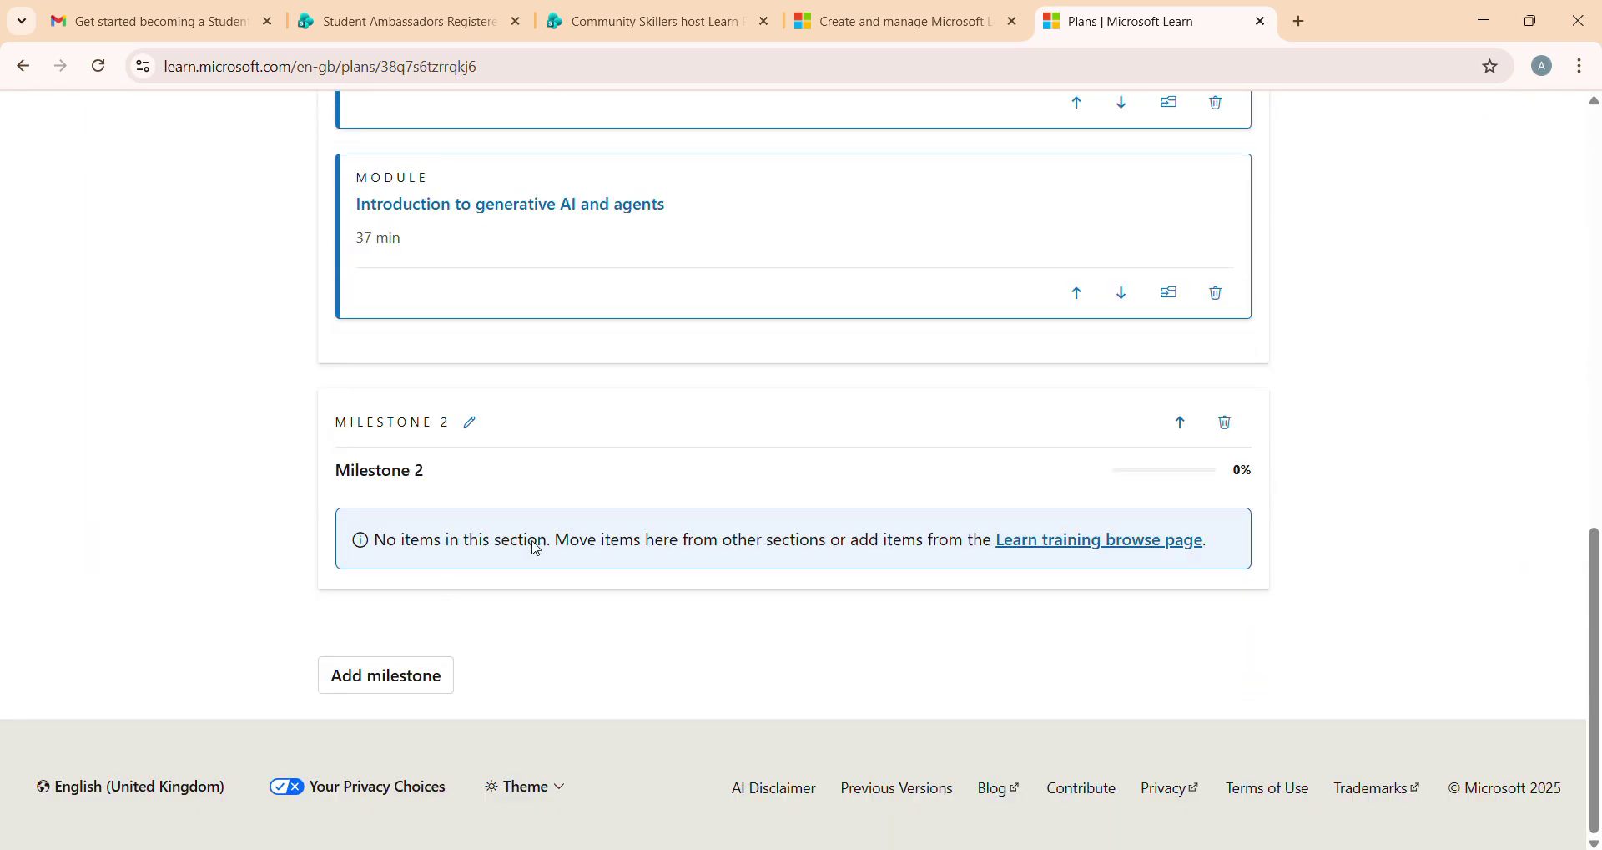
pyautogui.scroll(1, 665, 516)
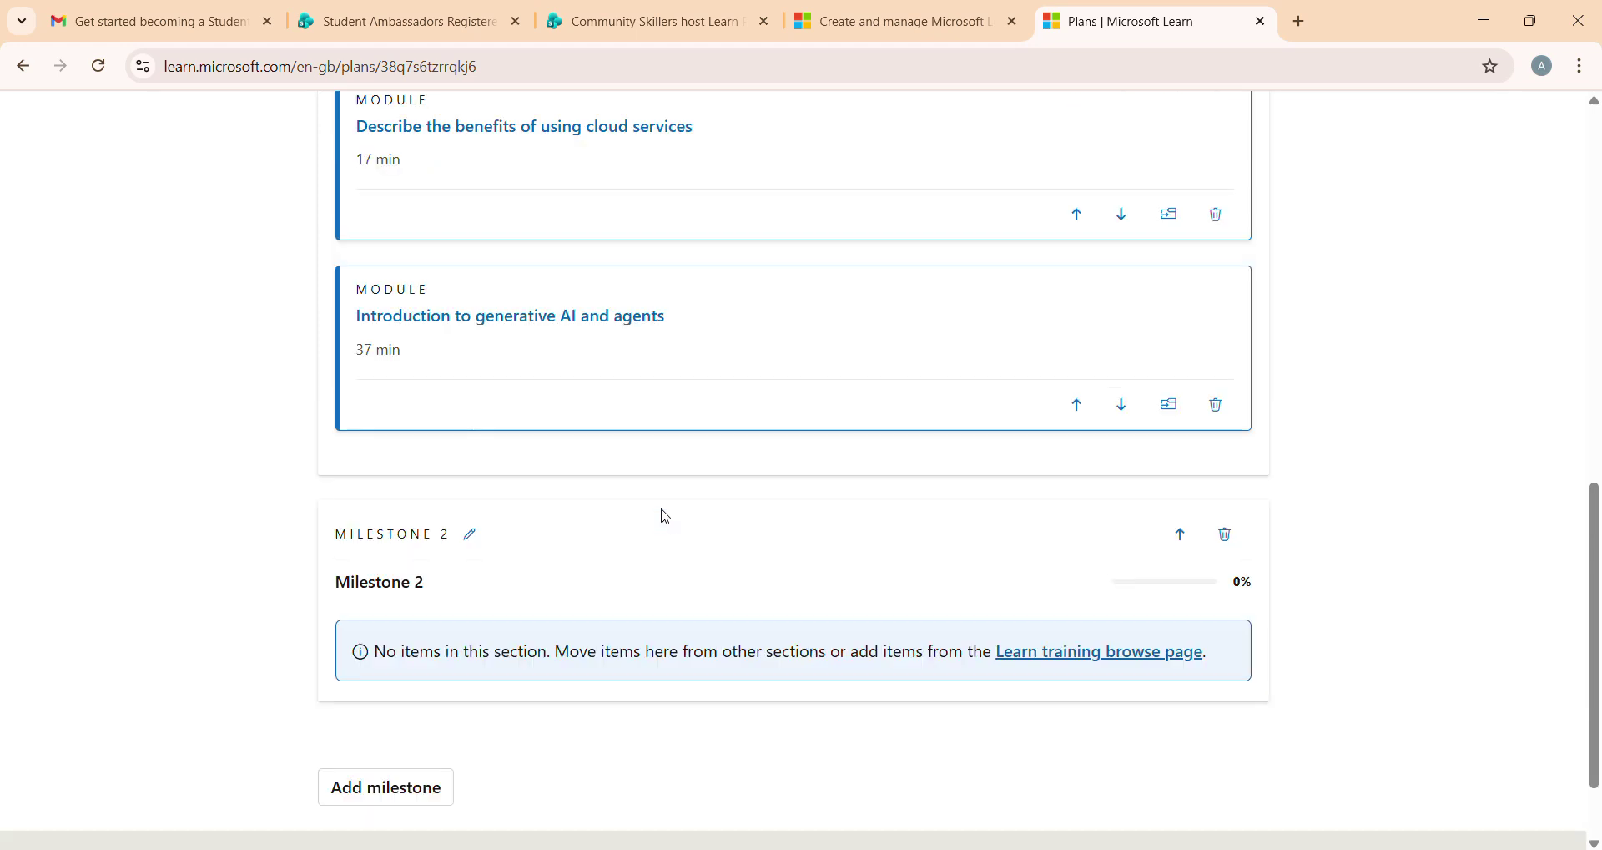
pyautogui.scroll(3, 665, 517)
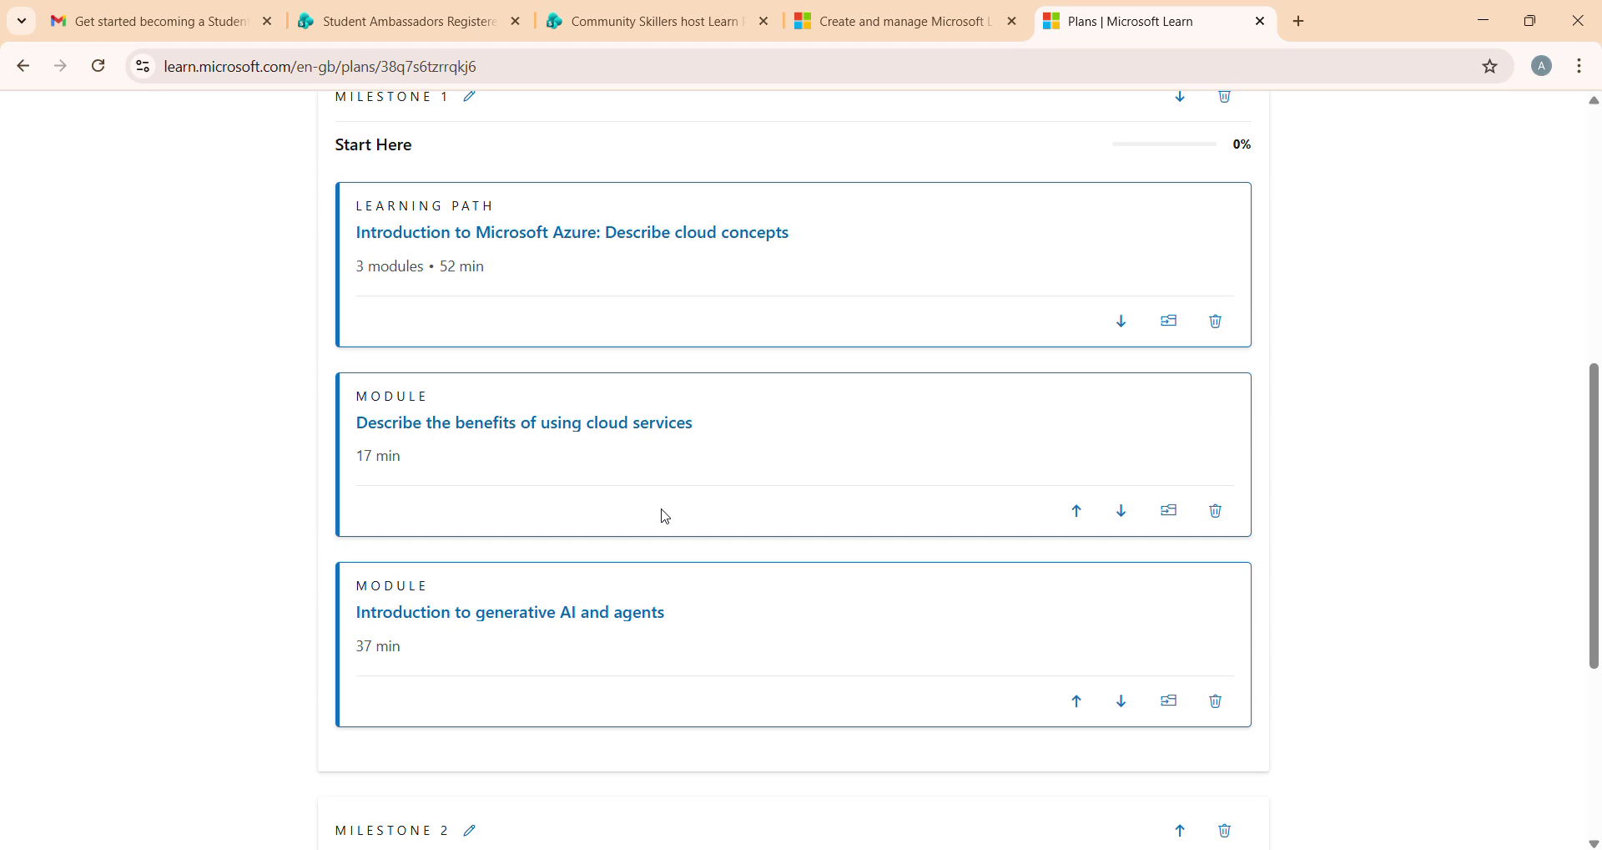
pyautogui.scroll(2, 665, 518)
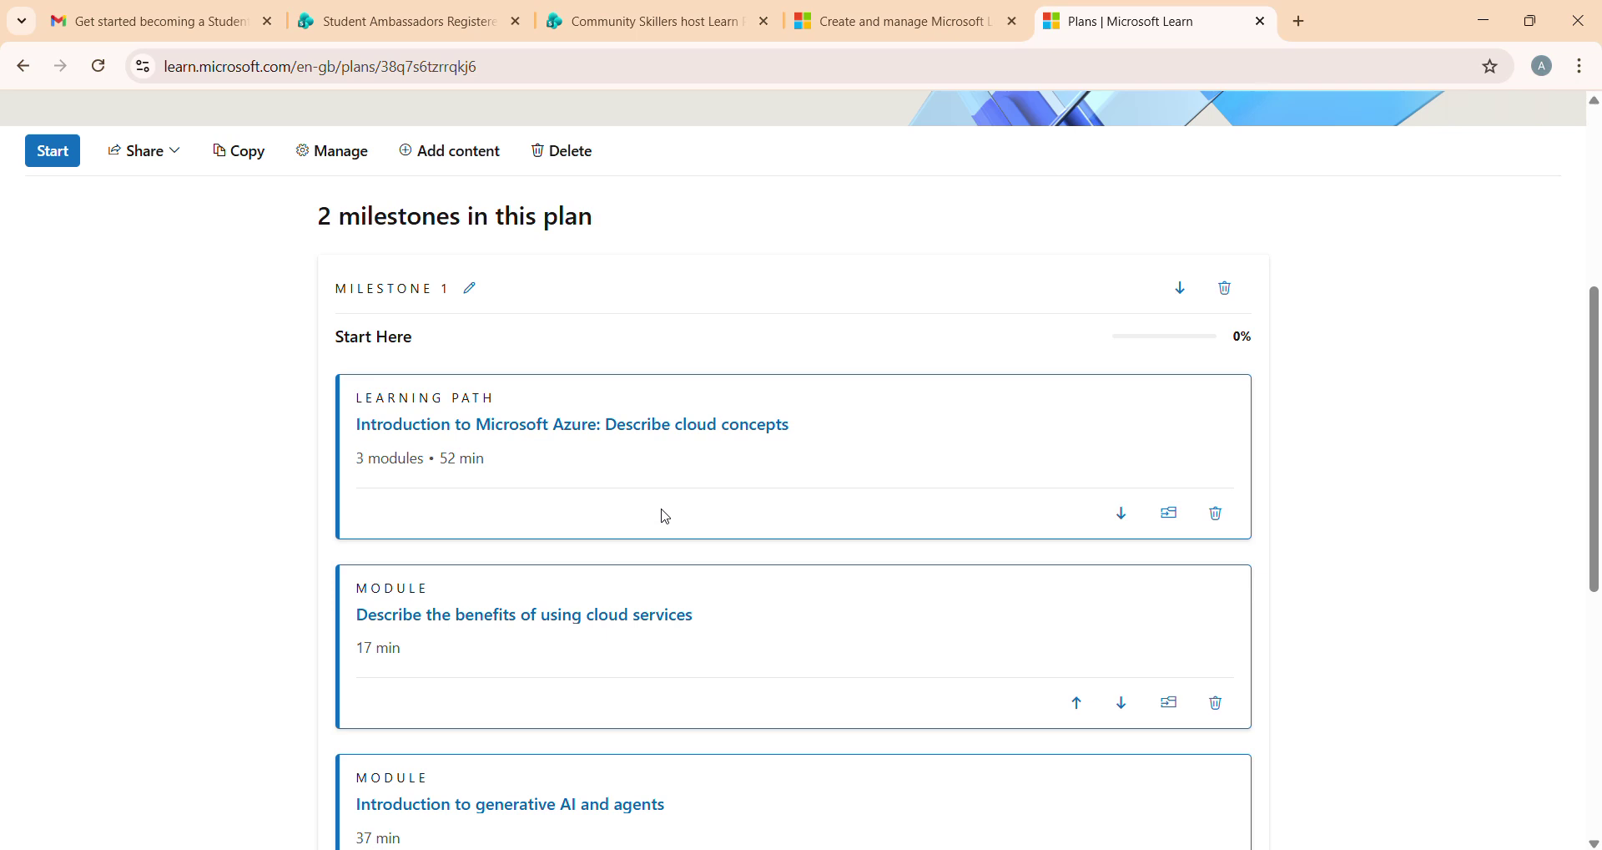
pyautogui.moveTo(666, 517); pyautogui.dragTo(437, 567)
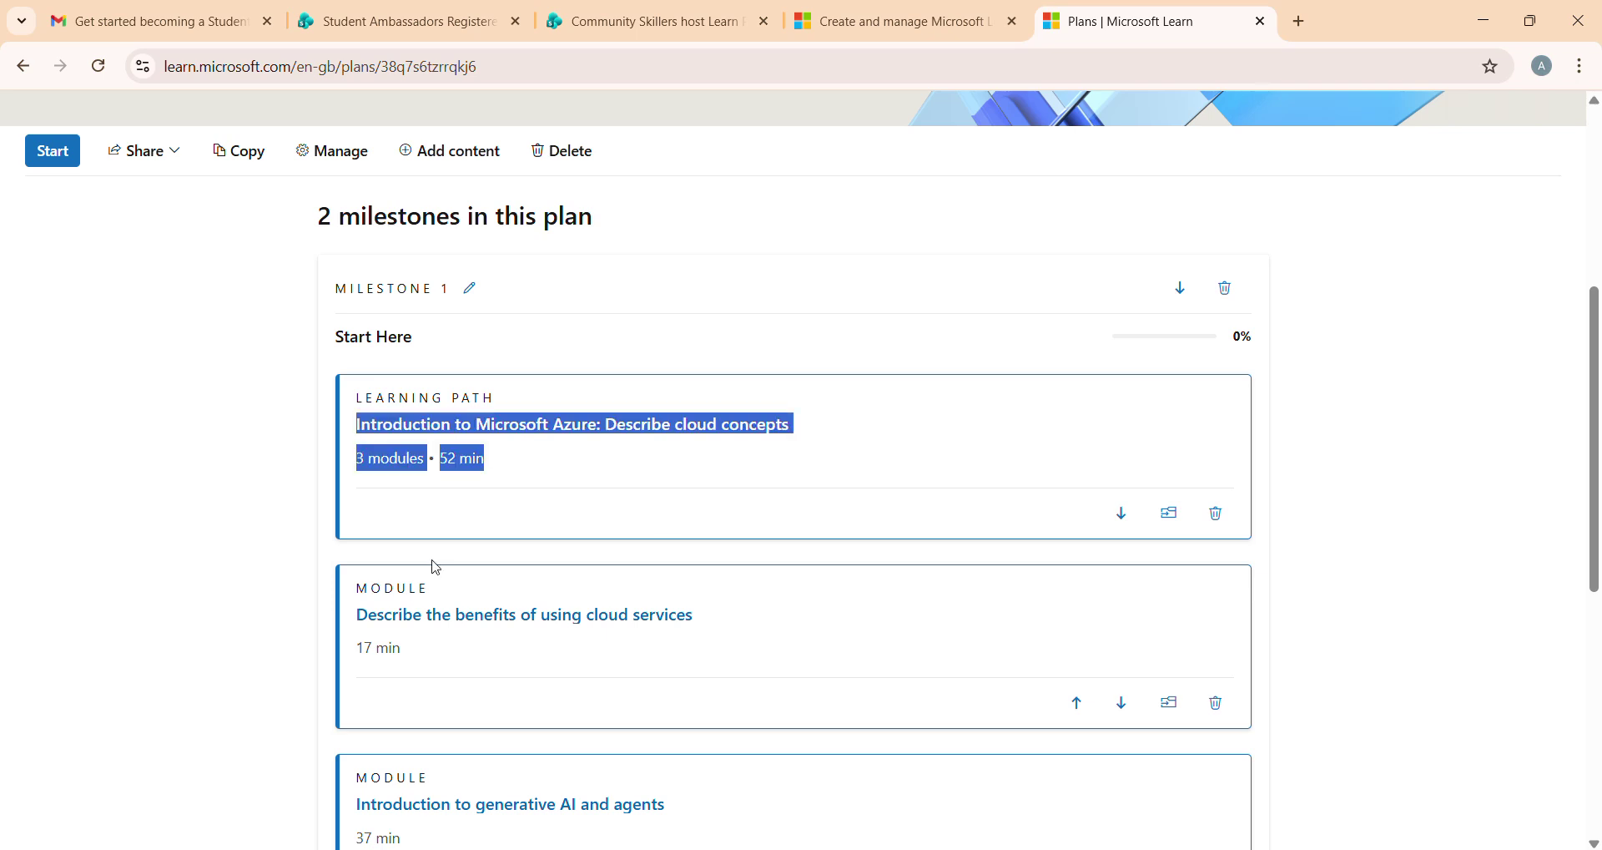
pyautogui.scroll(2, 230, 557)
pyautogui.scroll(3, 231, 557)
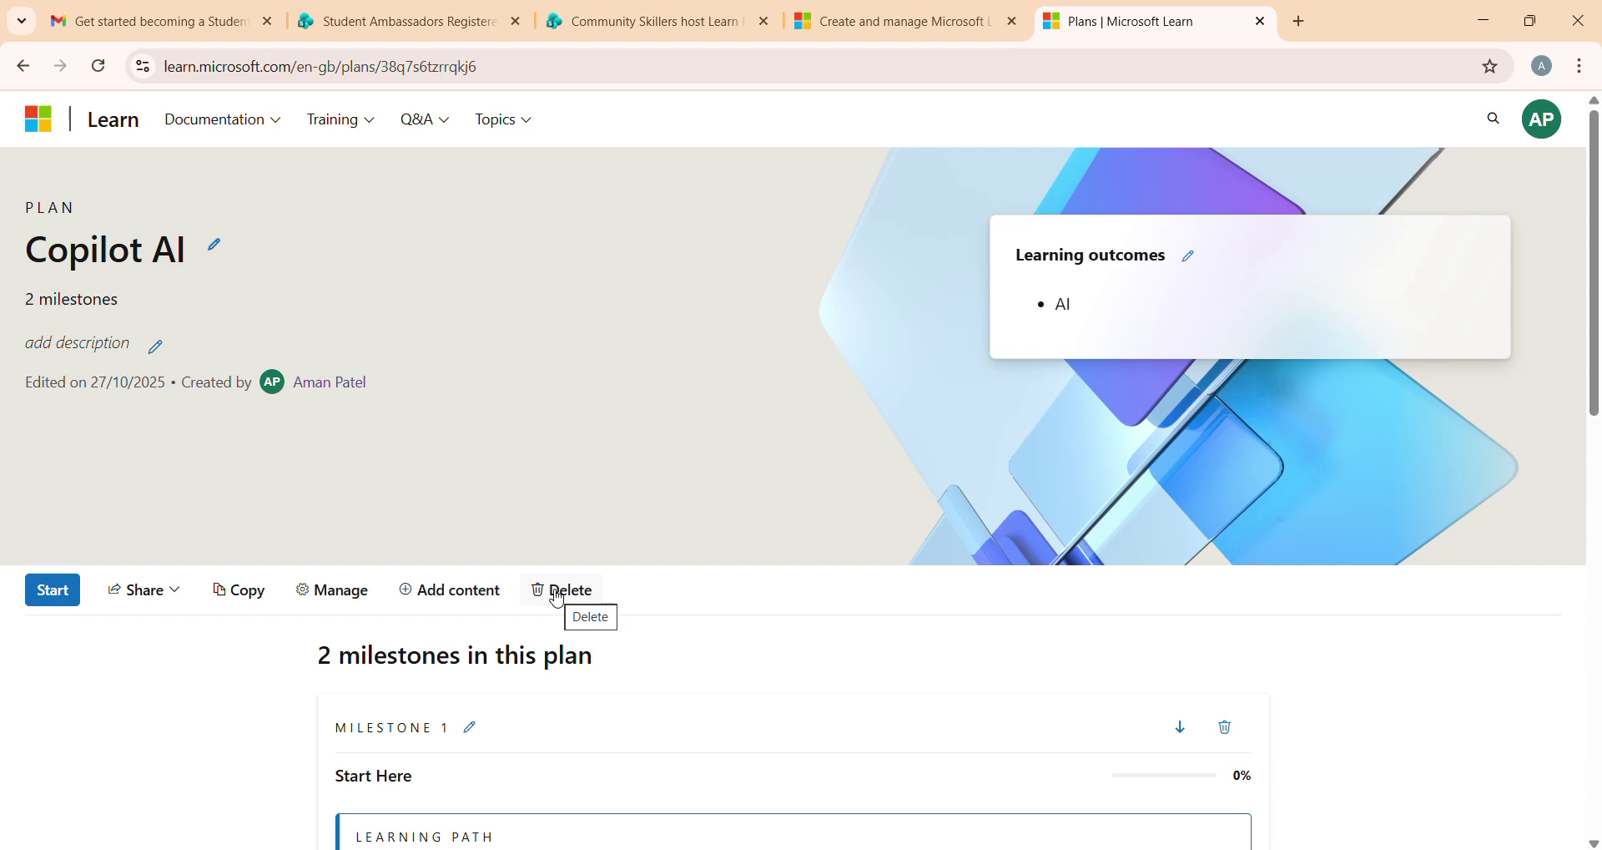
pyautogui.scroll(-5, 297, 590)
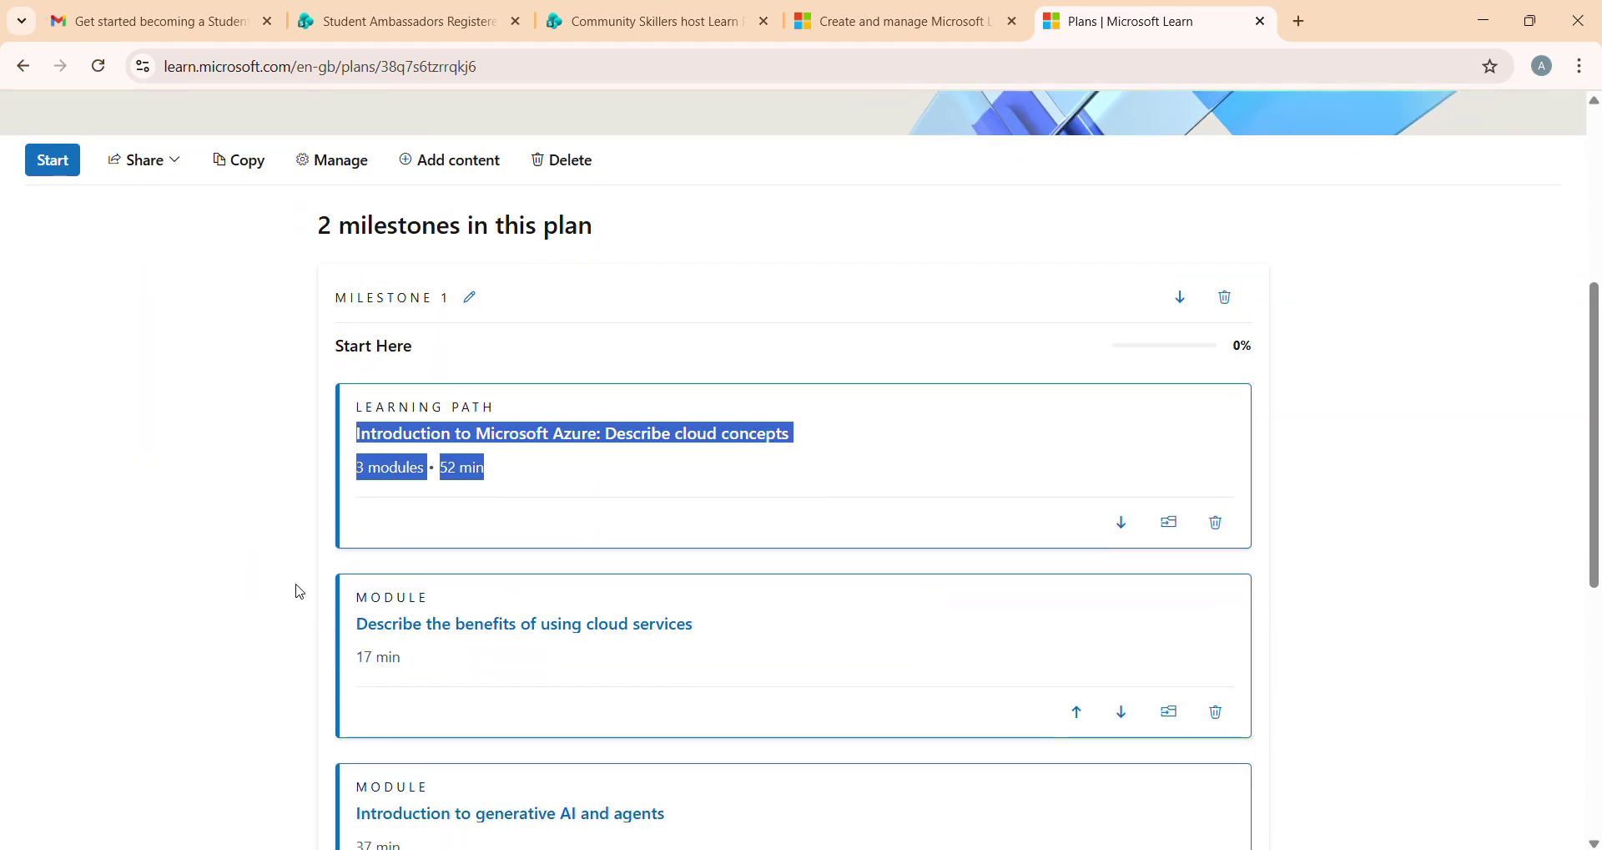
pyautogui.scroll(5, 318, 515)
pyautogui.scroll(-2, 447, 694)
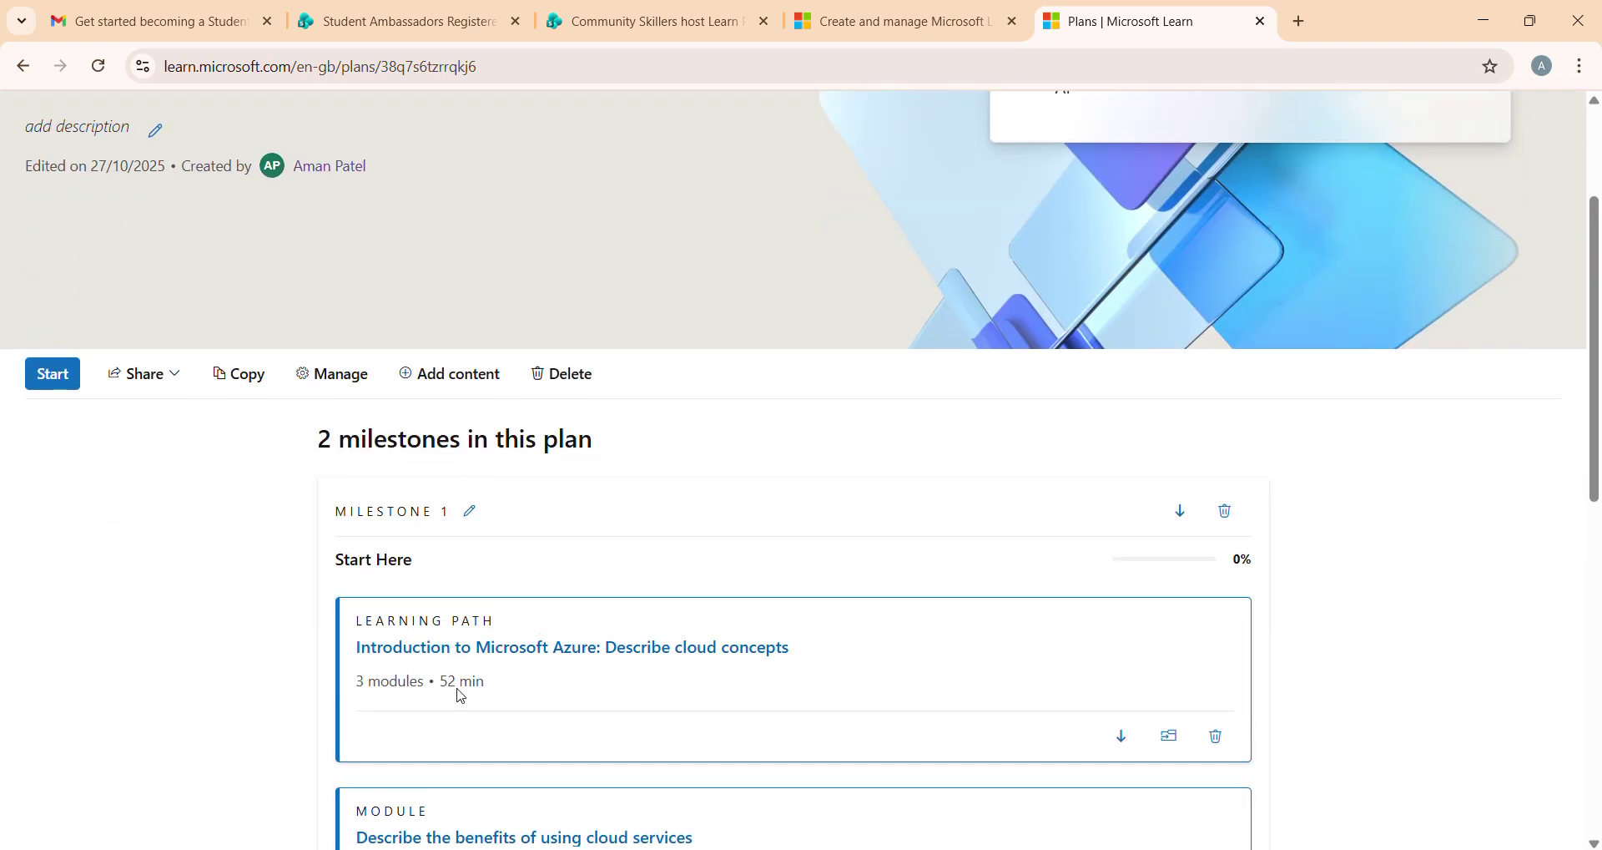
pyautogui.scroll(3, 454, 693)
# Copy the Copilot AI plan's share link and dismiss the 'URL copied!' confirmation.
pyautogui.click(154, 602)
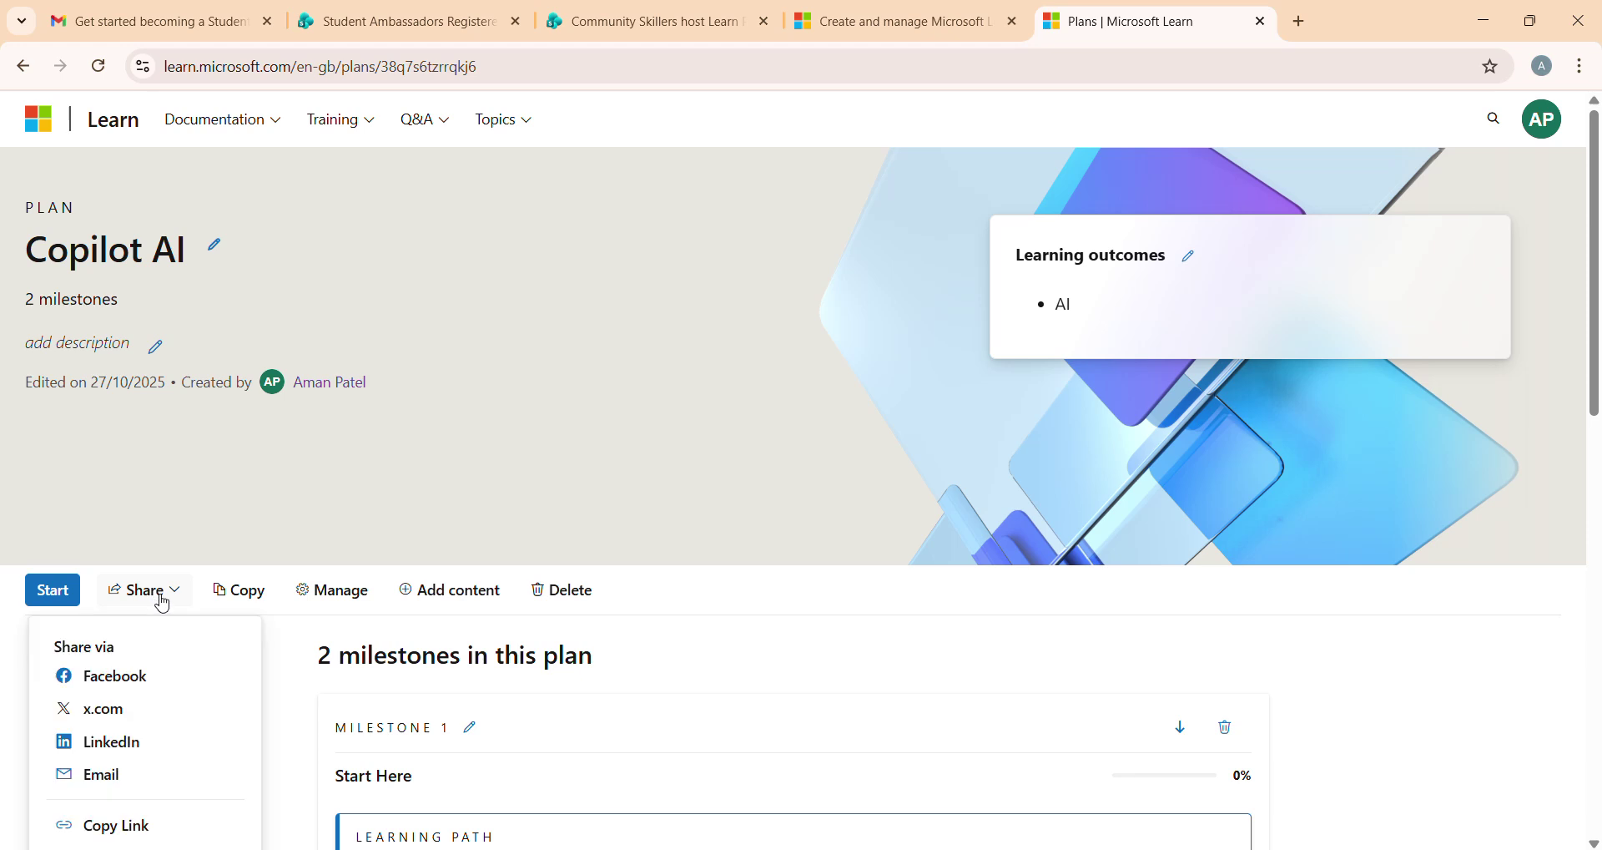
pyautogui.scroll(-2, 126, 692)
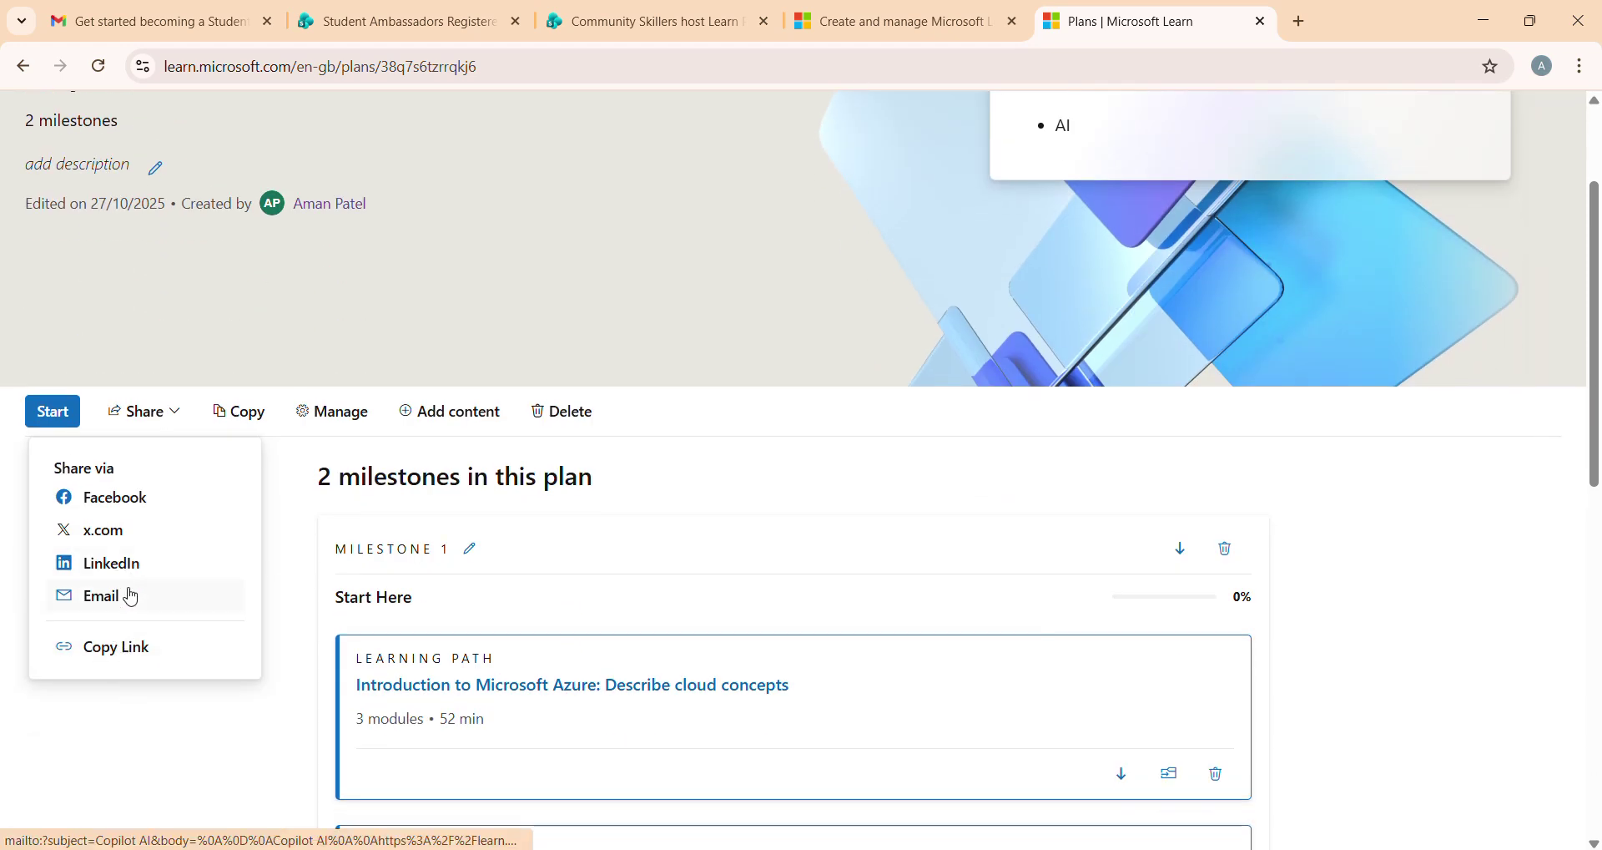
pyautogui.click(133, 649)
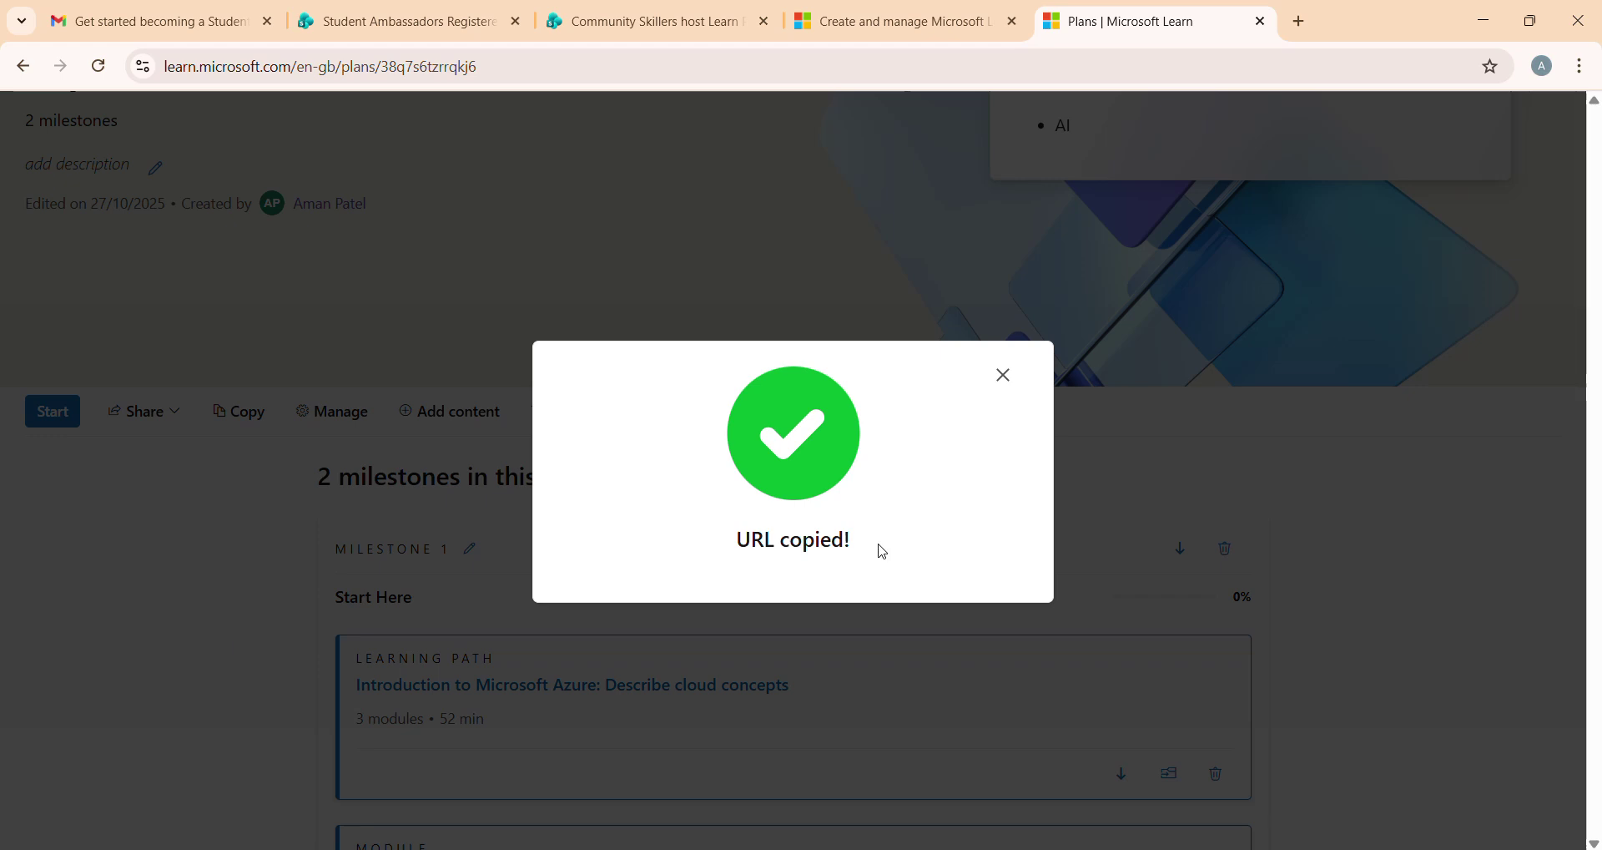
pyautogui.click(1004, 375)
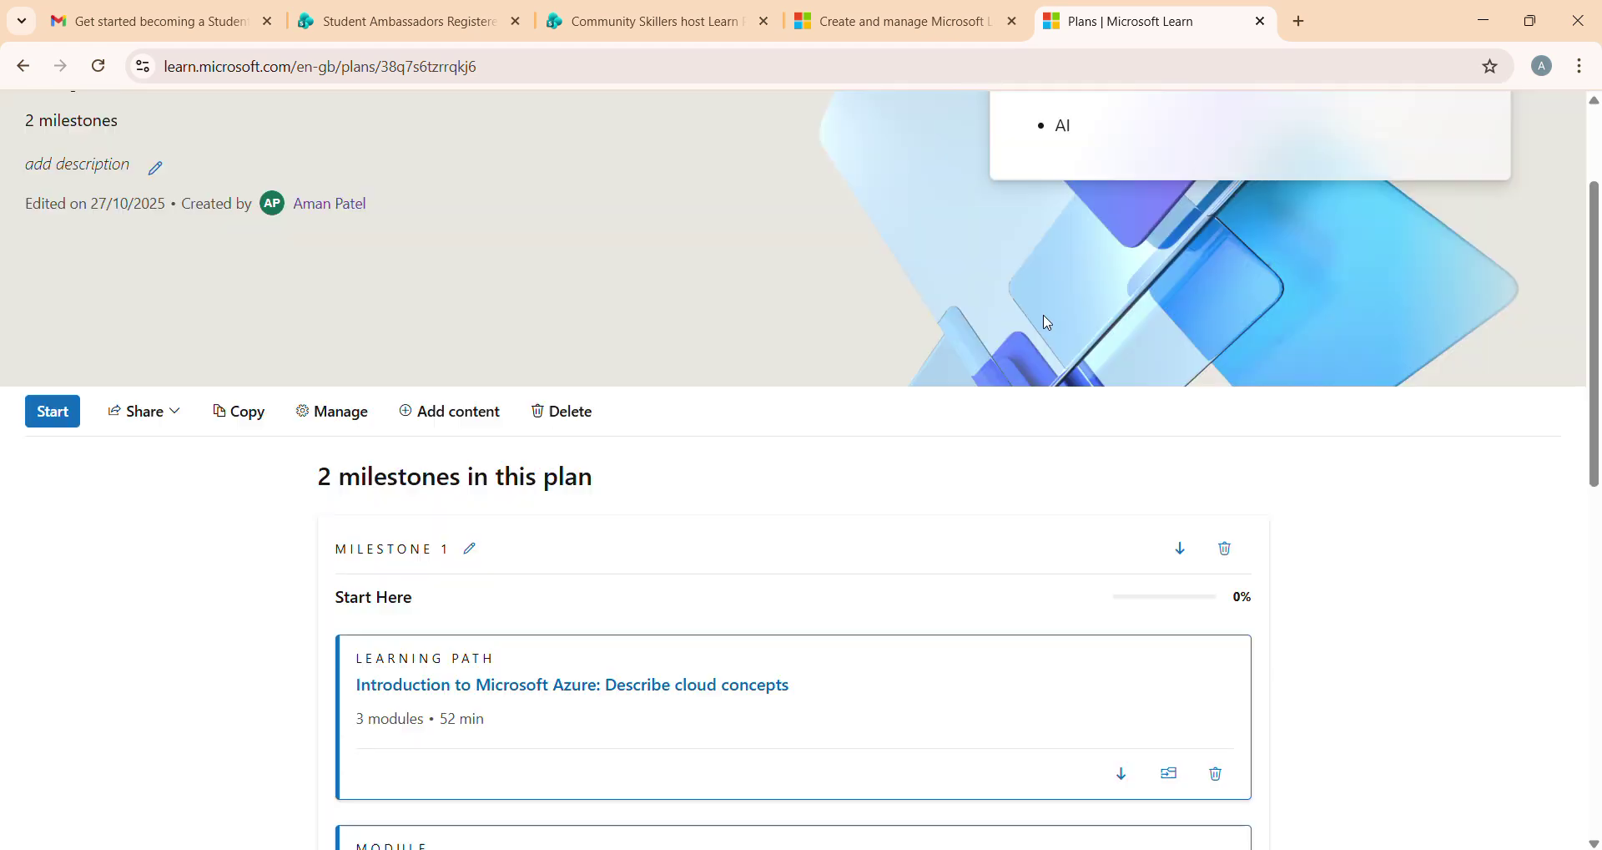
# Paste the copied share link into a new browser tab and load it.
pyautogui.click(1299, 21)
pyautogui.hotkey('ctrl', 'v')
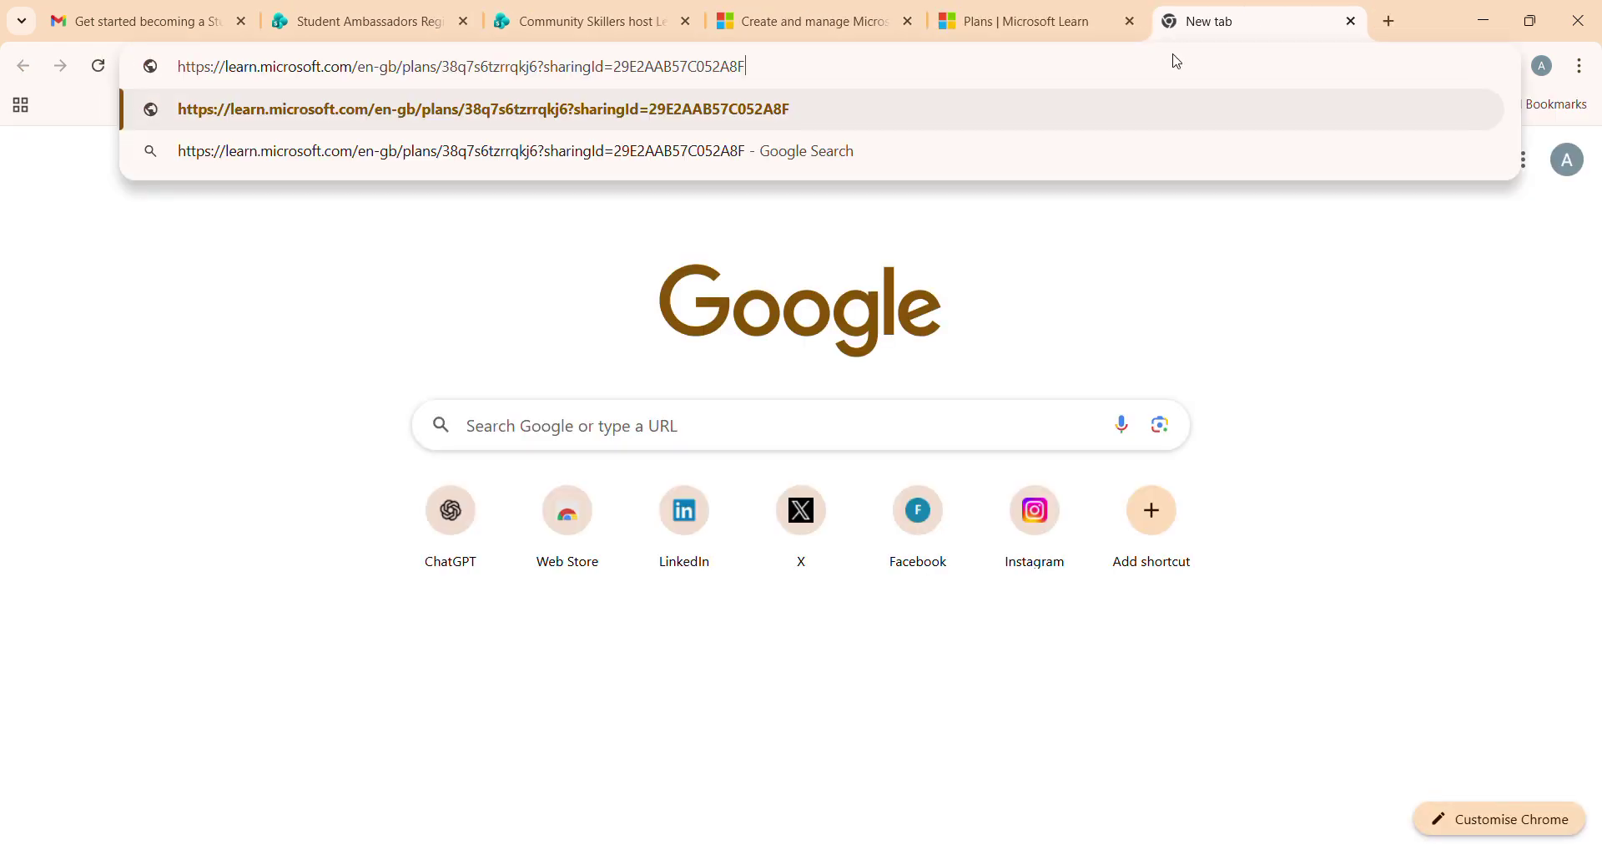
pyautogui.press('Return')
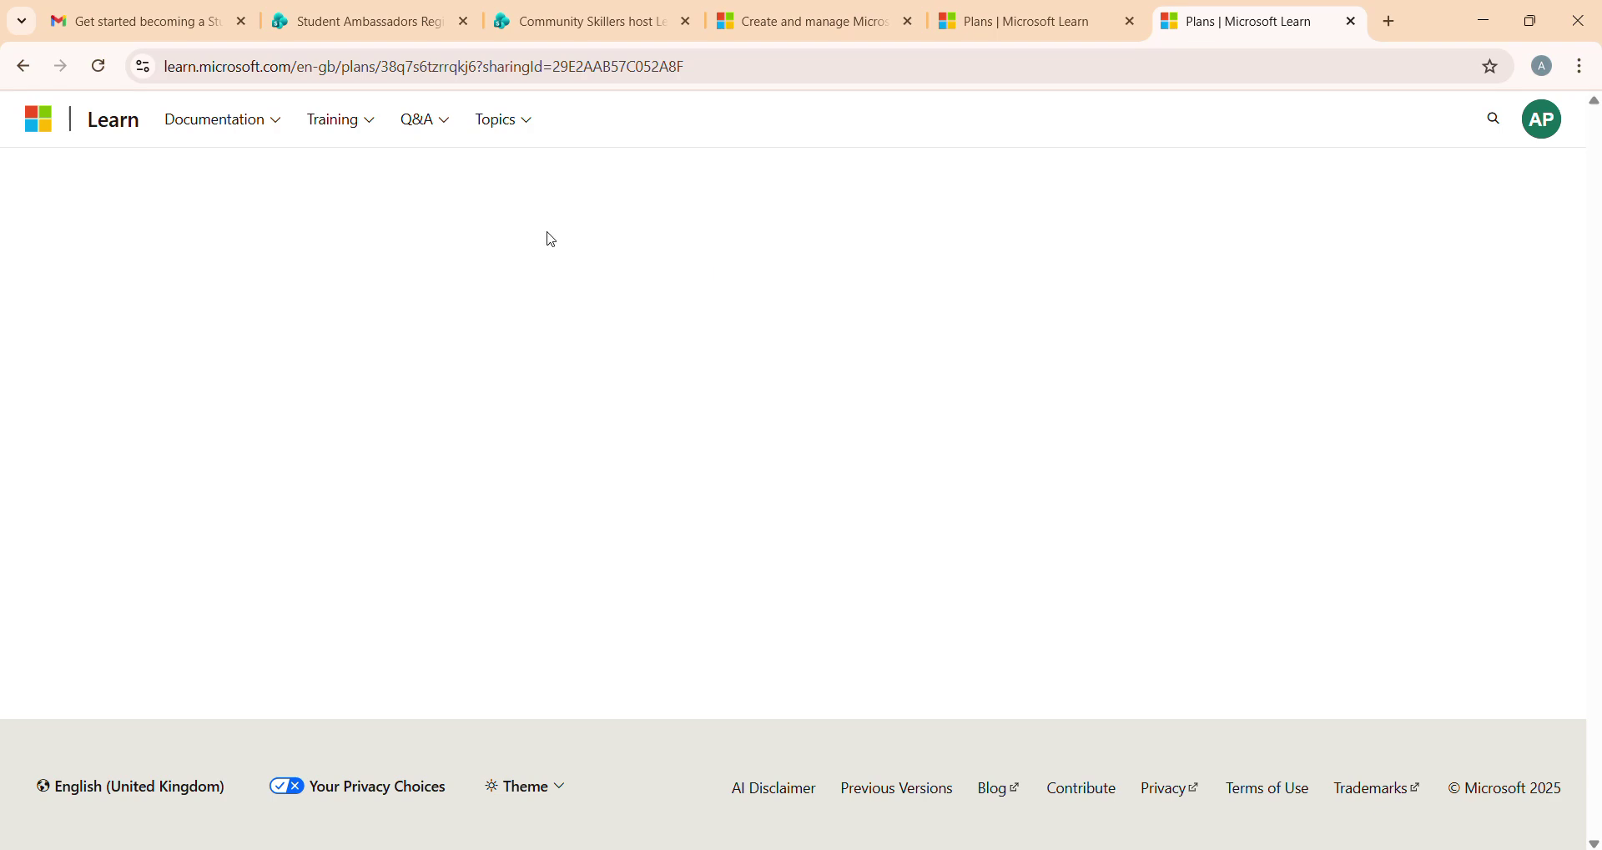
# Select the &wt.mc_id=studentamb_###### ending of the handbook's example link.
pyautogui.click(581, 21)
pyautogui.scroll(-2, 489, 422)
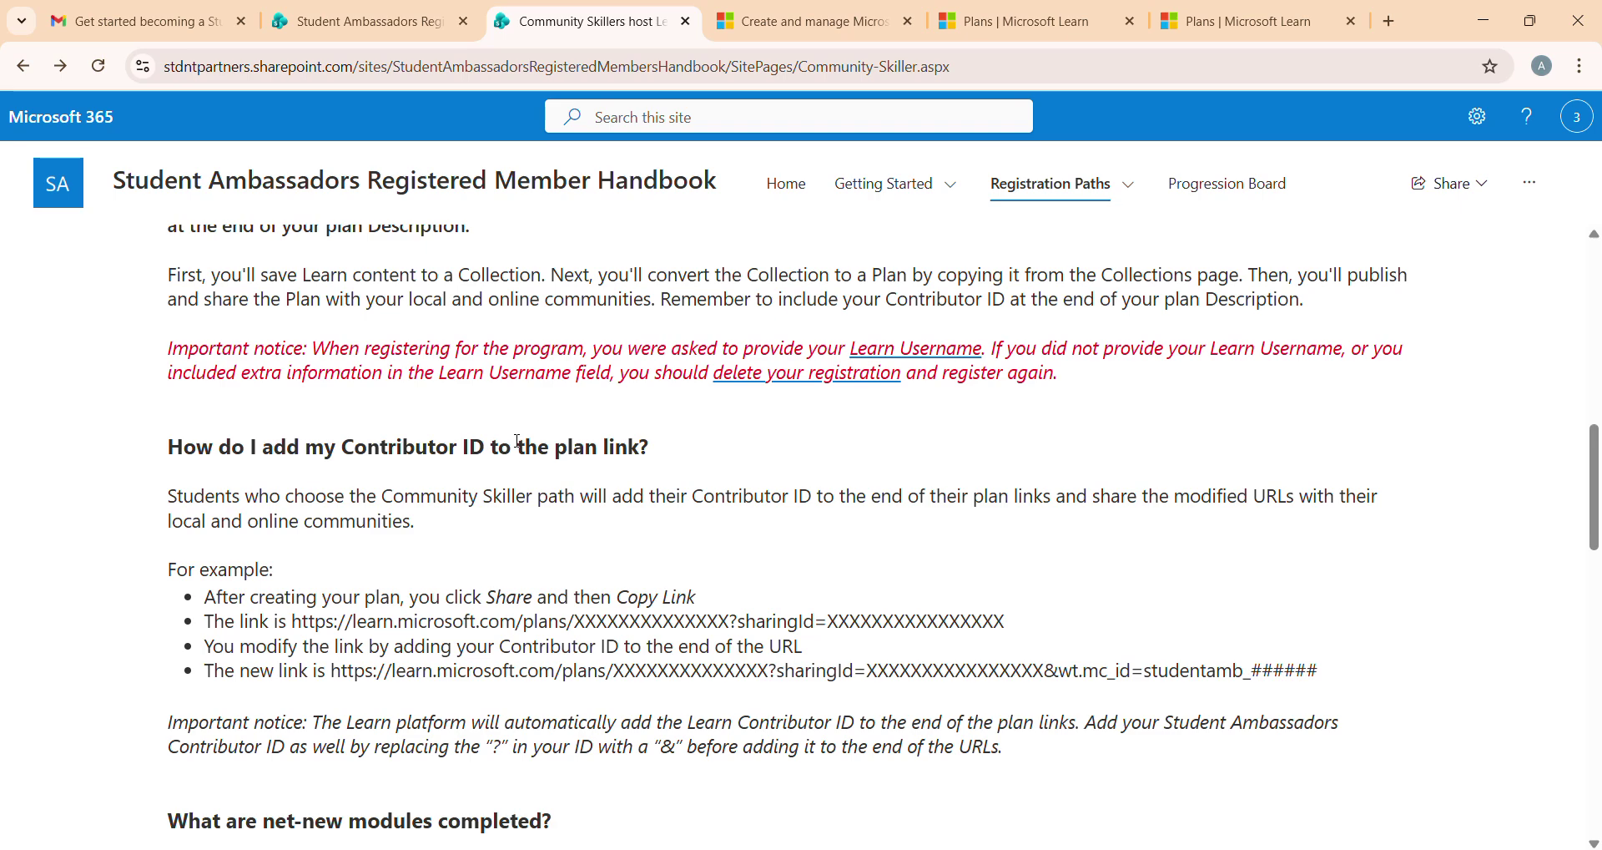
pyautogui.scroll(-3, 489, 422)
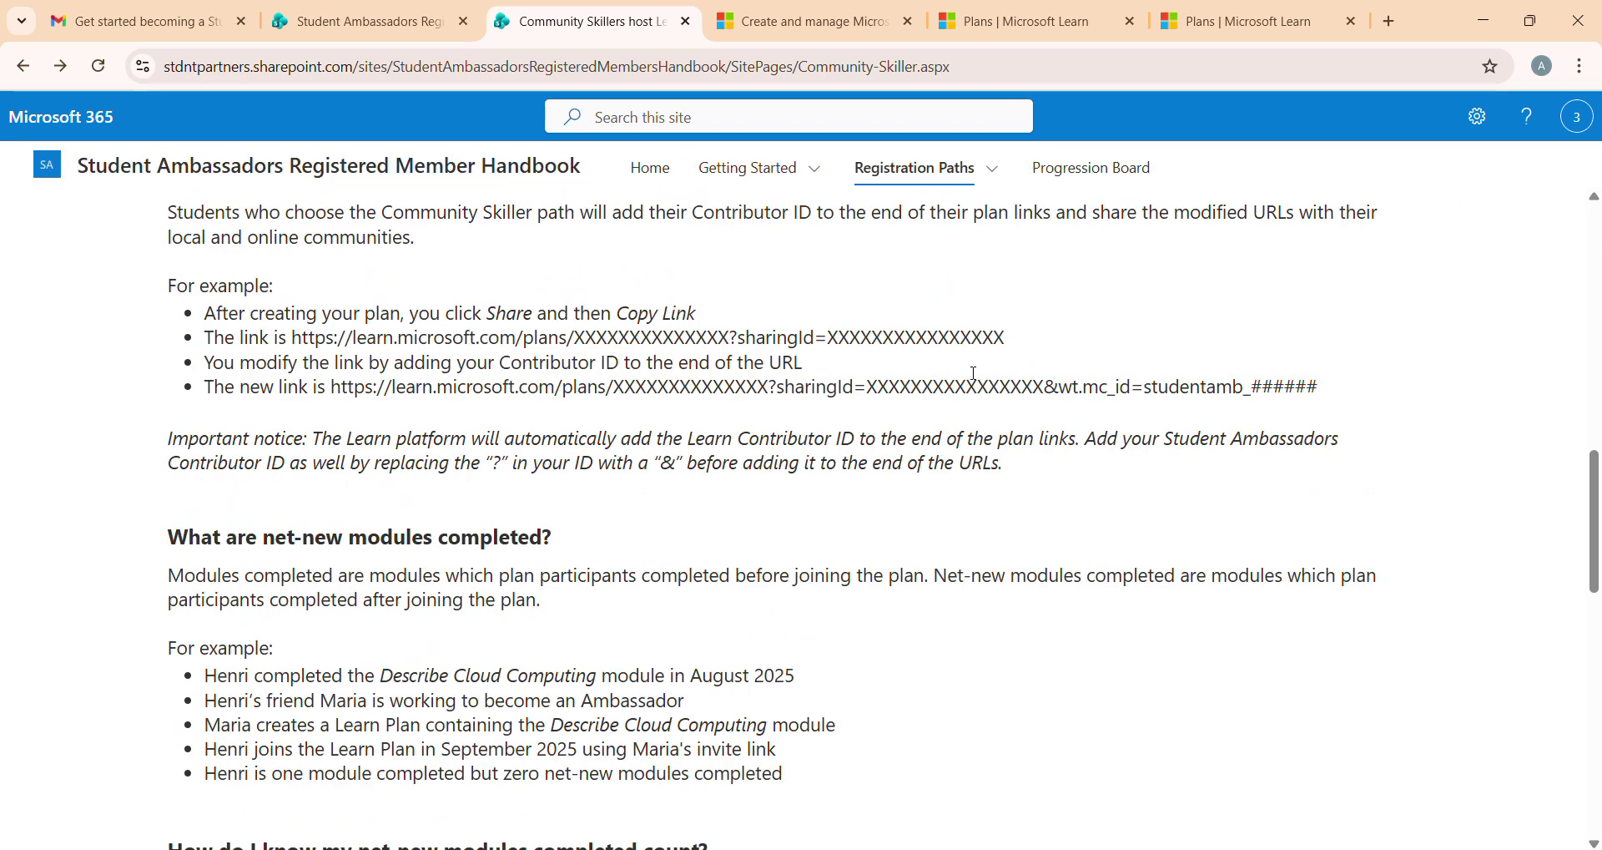
pyautogui.moveTo(1045, 389); pyautogui.dragTo(1323, 384)
pyautogui.hotkey('ctrl', 'c')
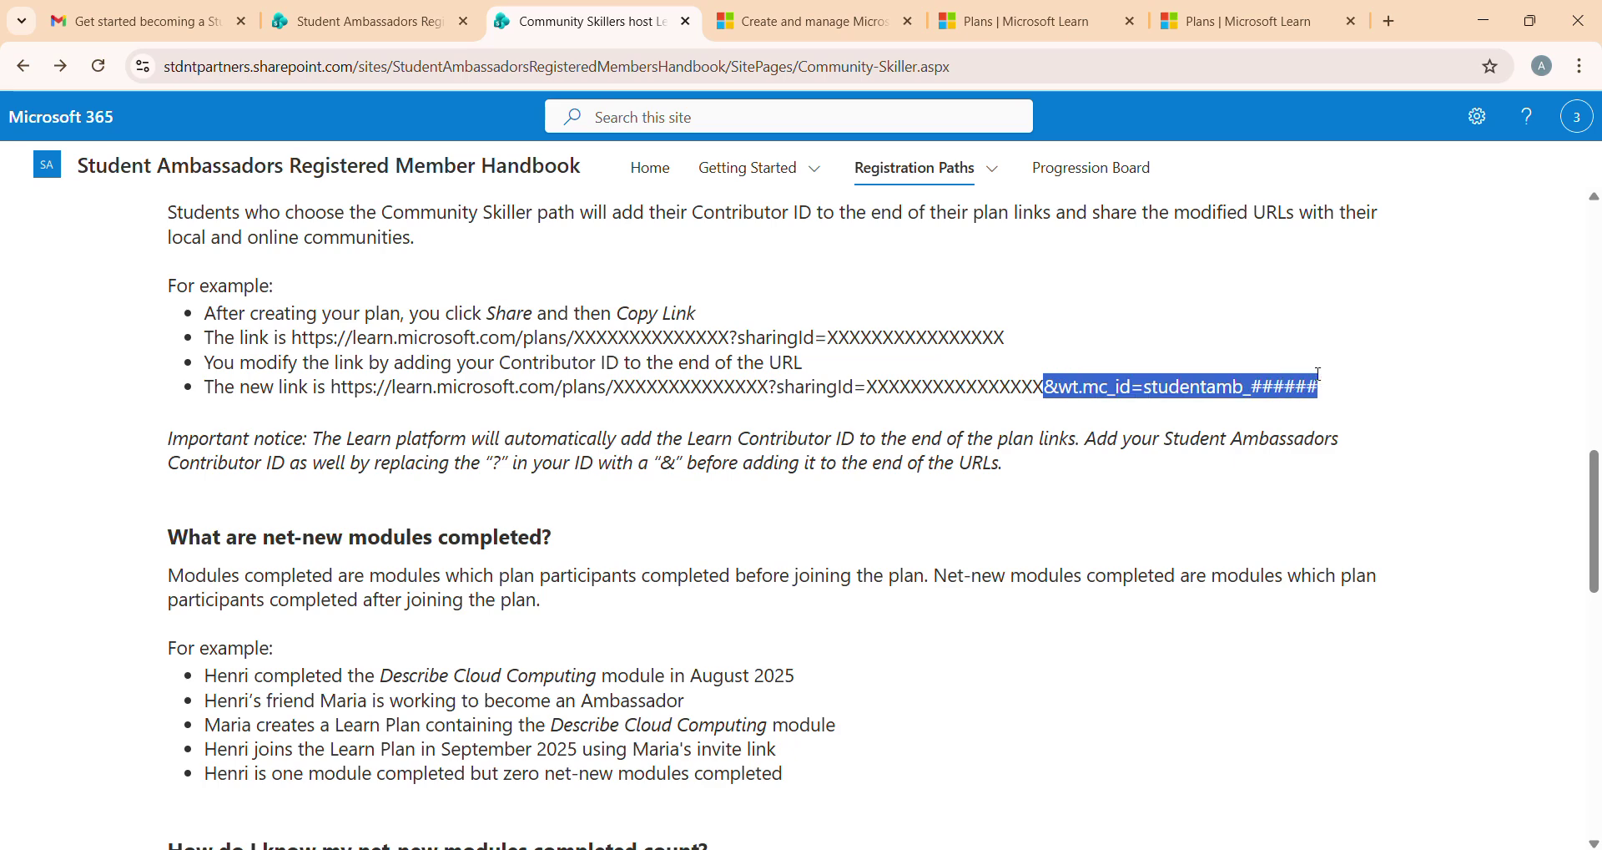
# Append the suffix to the Copilot AI plan's address, deleting the six placeholder hashes.
pyautogui.click(1198, 25)
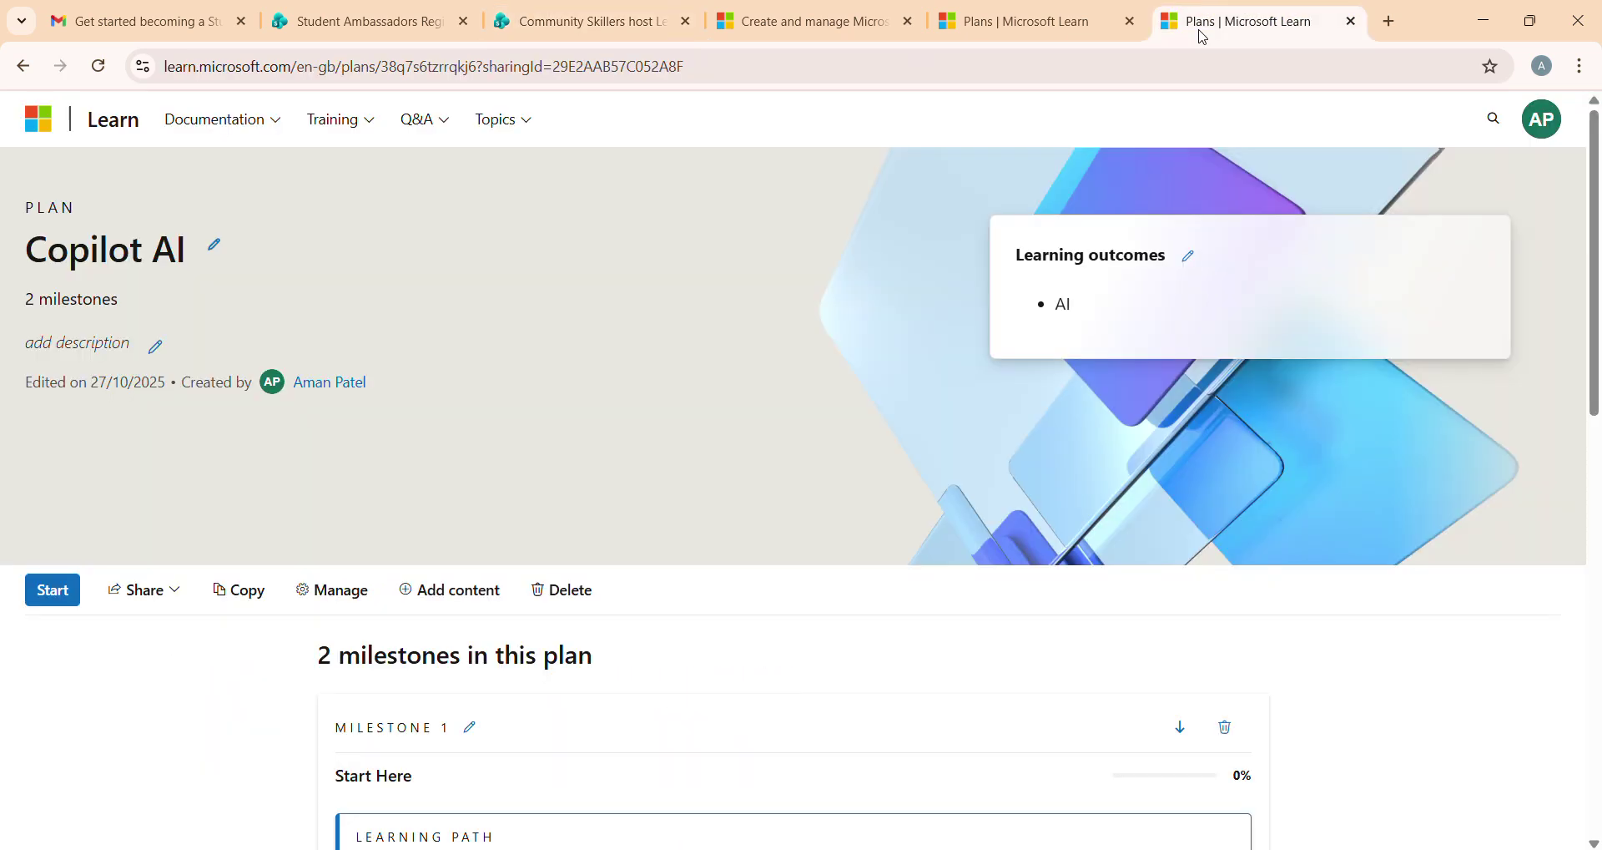
pyautogui.click(989, 64)
pyautogui.click(989, 64)
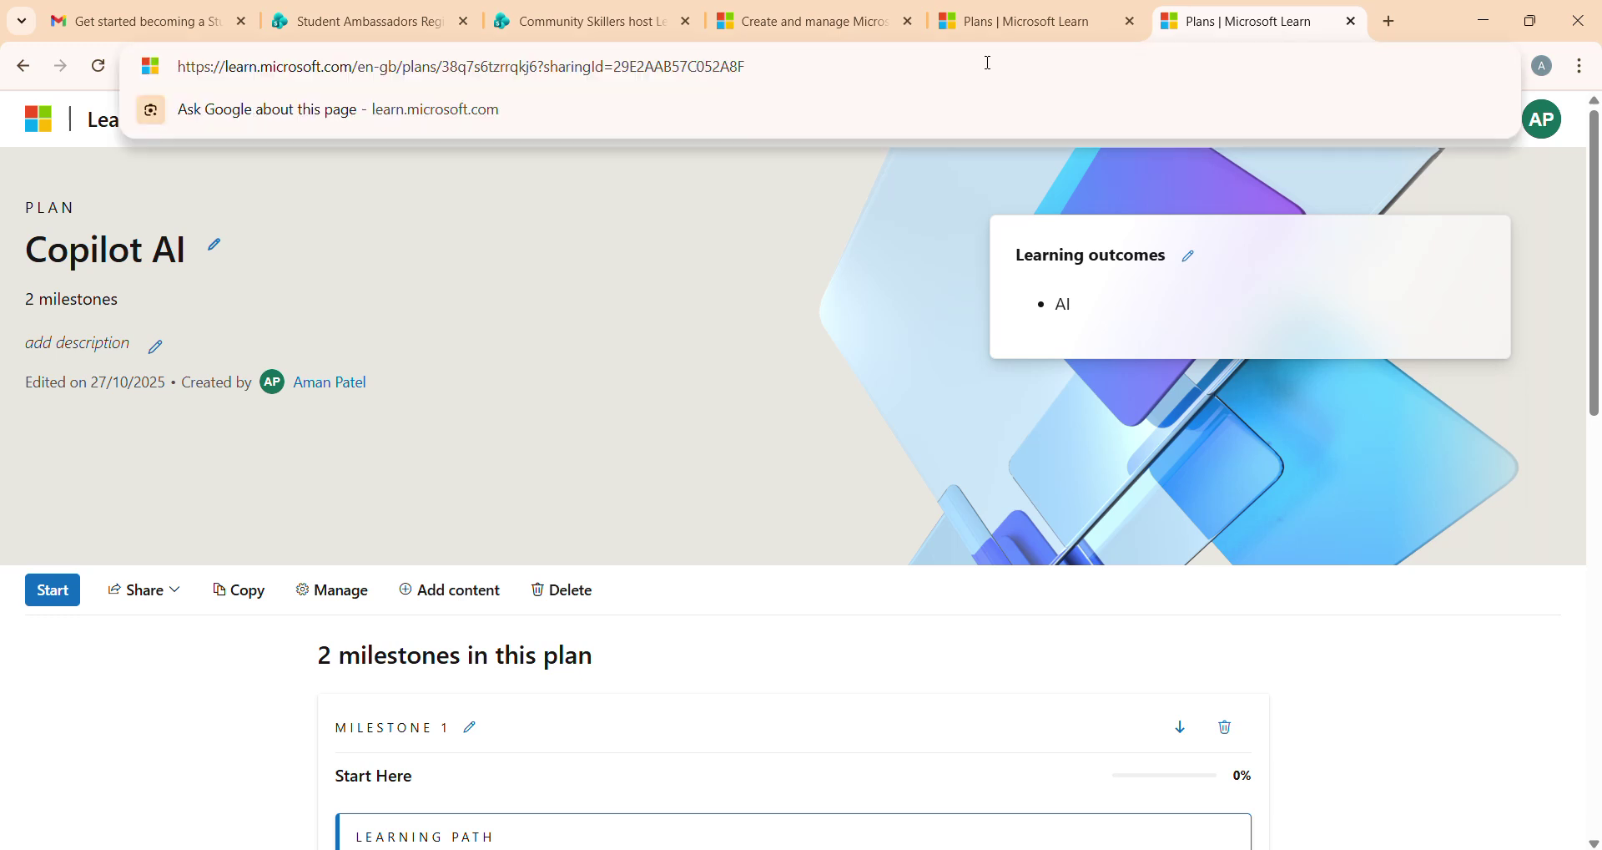
pyautogui.hotkey('ctrl', 'v')
pyautogui.press('BackSpace')
pyautogui.press('BackSpace')
pyautogui.press('BackSpace')
pyautogui.press('BackSpace')
pyautogui.press('BackSpace')
pyautogui.press('BackSpace')
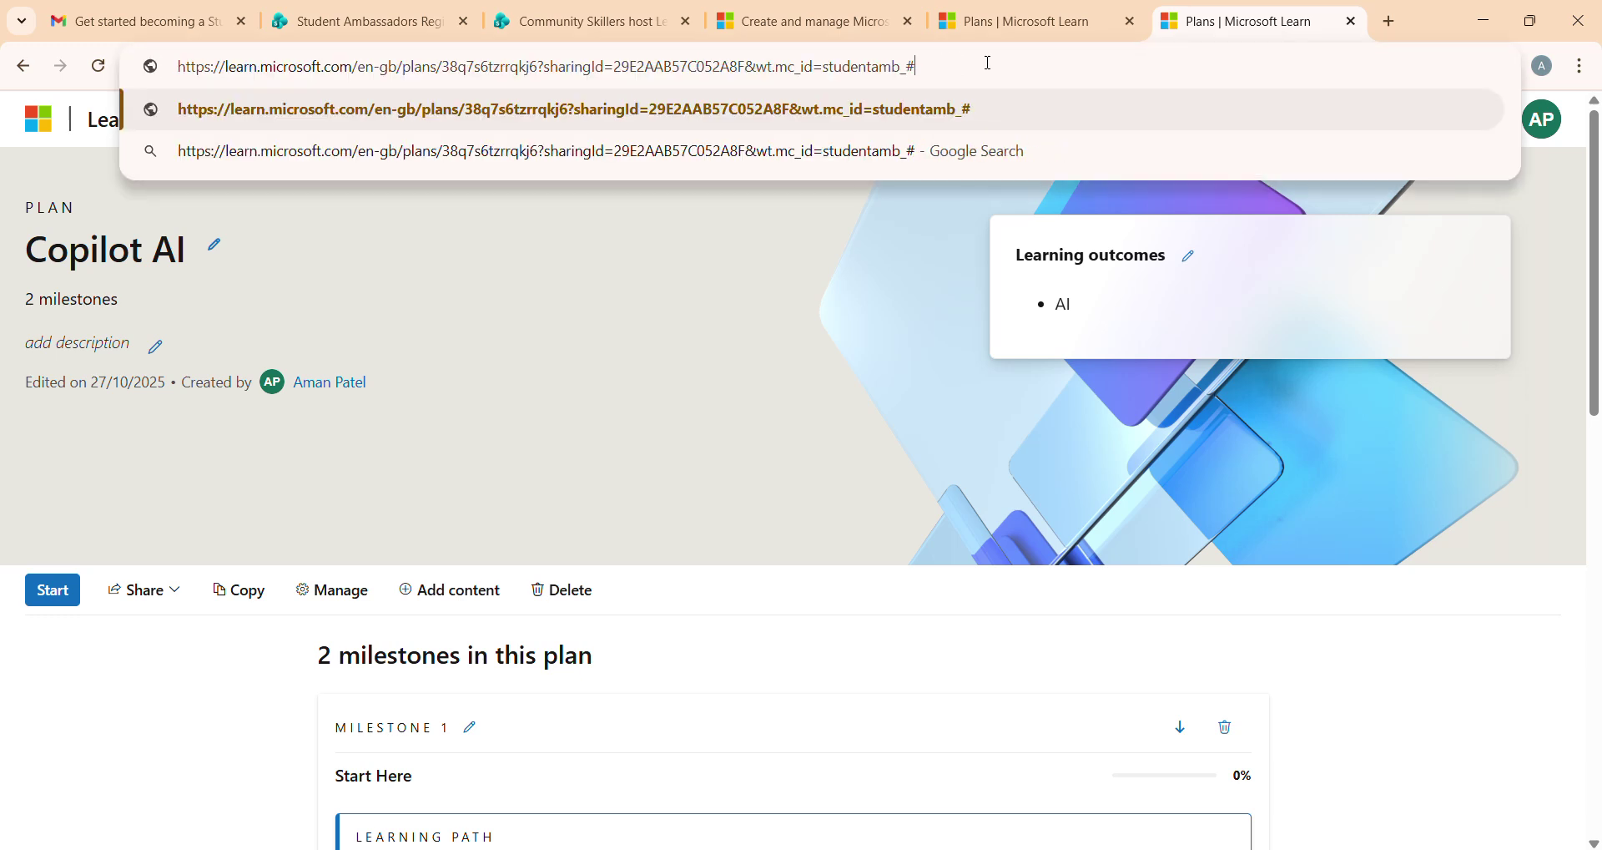
# Append the registered Contributor ID from the email to the plan link and reload it.
pyautogui.click(142, 21)
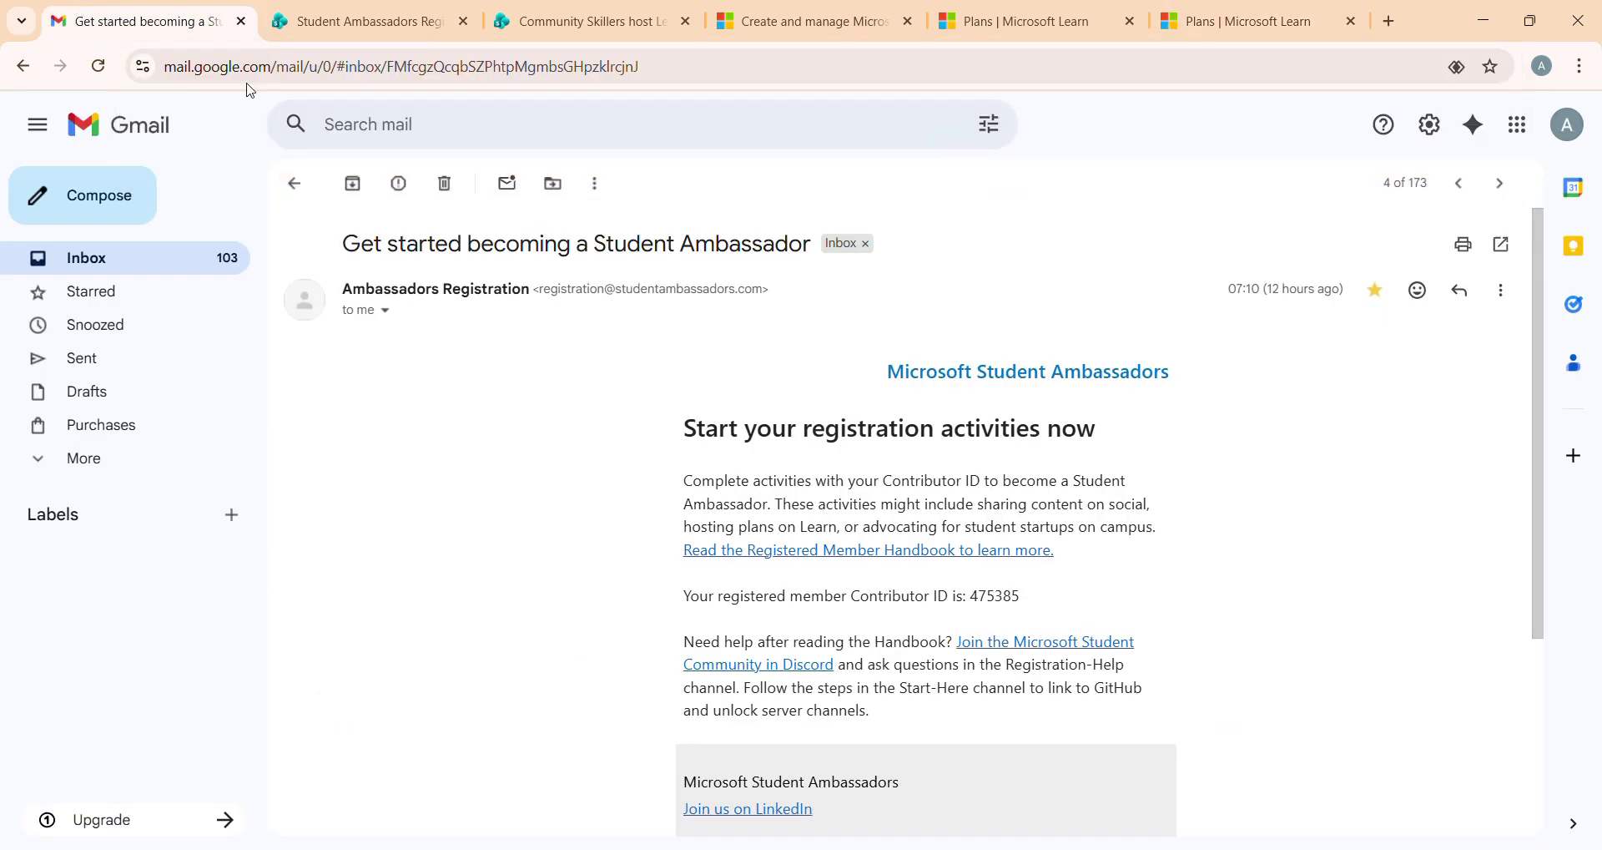
pyautogui.moveTo(971, 588); pyautogui.dragTo(1047, 610)
pyautogui.hotkey('ctrl', 'c')
pyautogui.click(1248, 28)
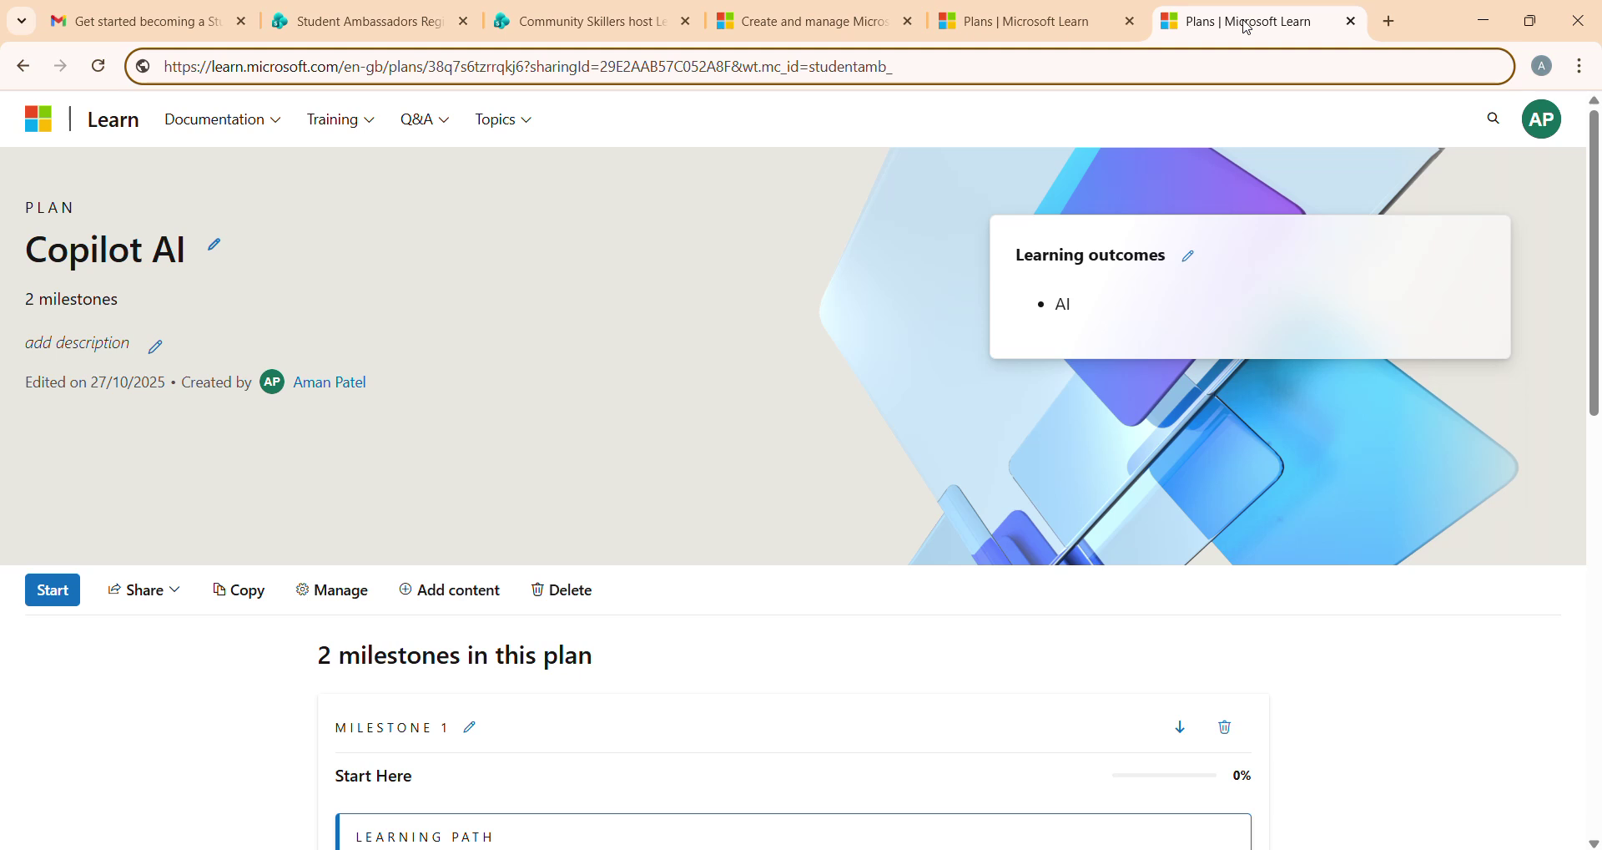
pyautogui.hotkey('ctrl', 'v')
pyautogui.press('Return')
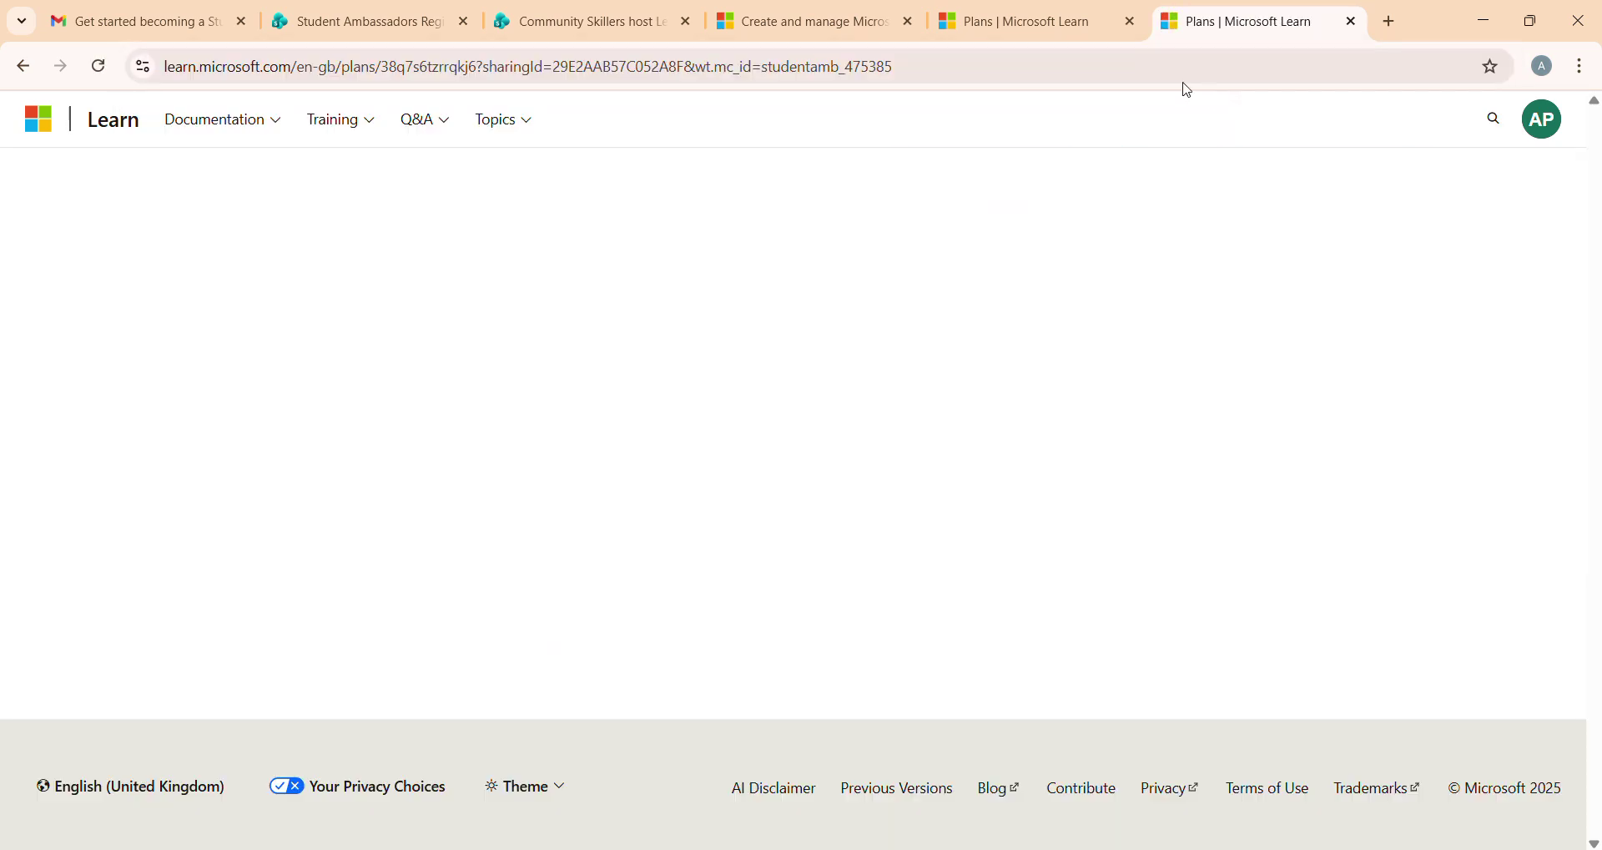
pyautogui.click(1136, 67)
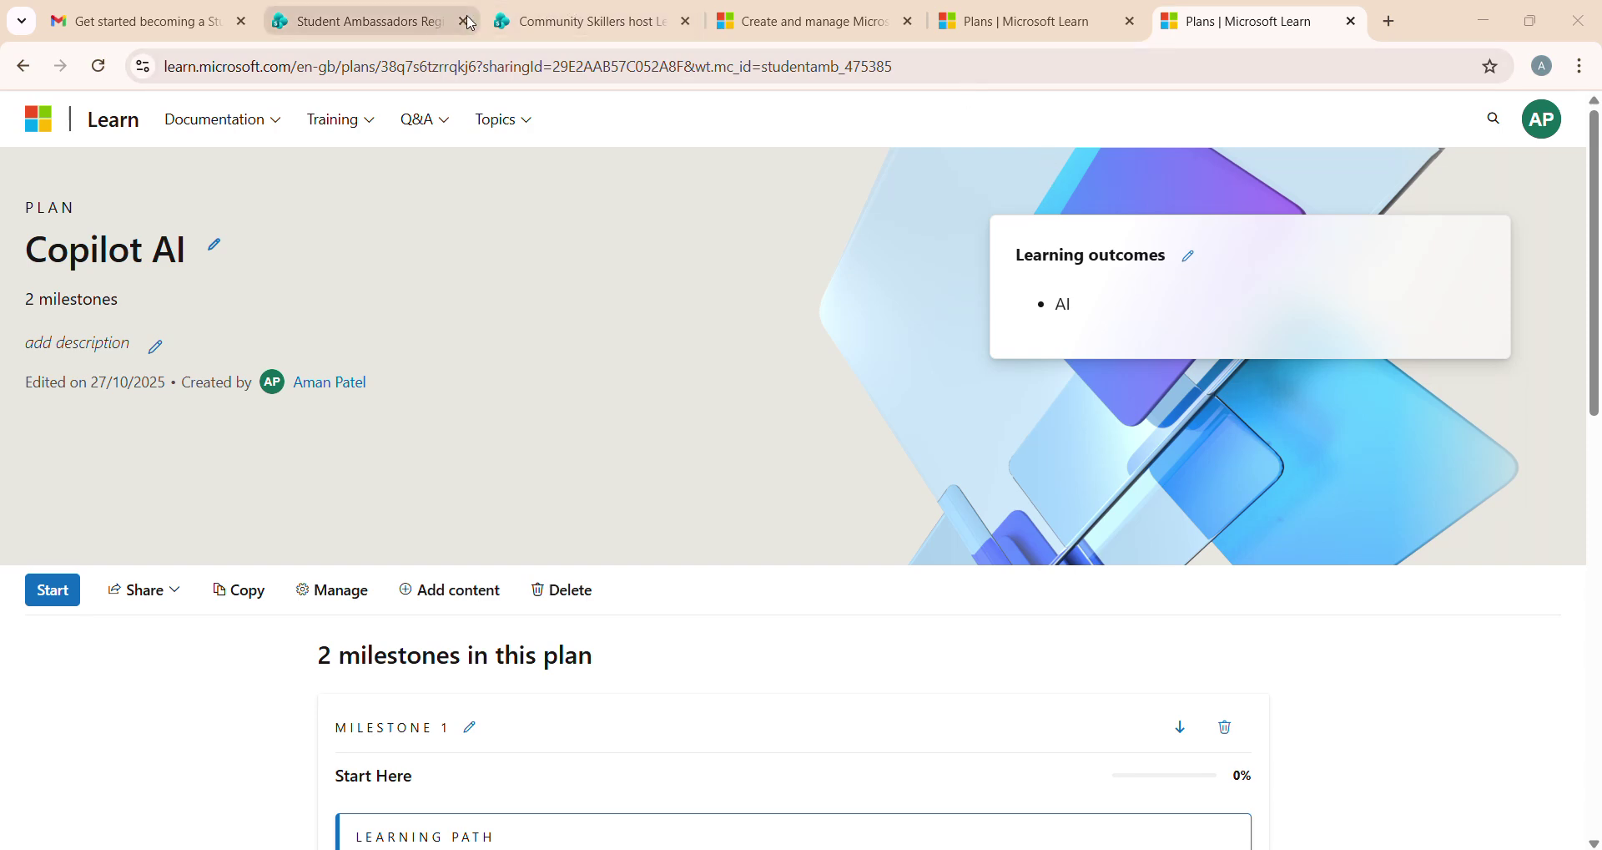
# Check the handbook's Progression Board, find it empty, then go back to the Community Skillers page.
pyautogui.click(522, 23)
pyautogui.scroll(-3, 501, 367)
pyautogui.scroll(-1, 501, 367)
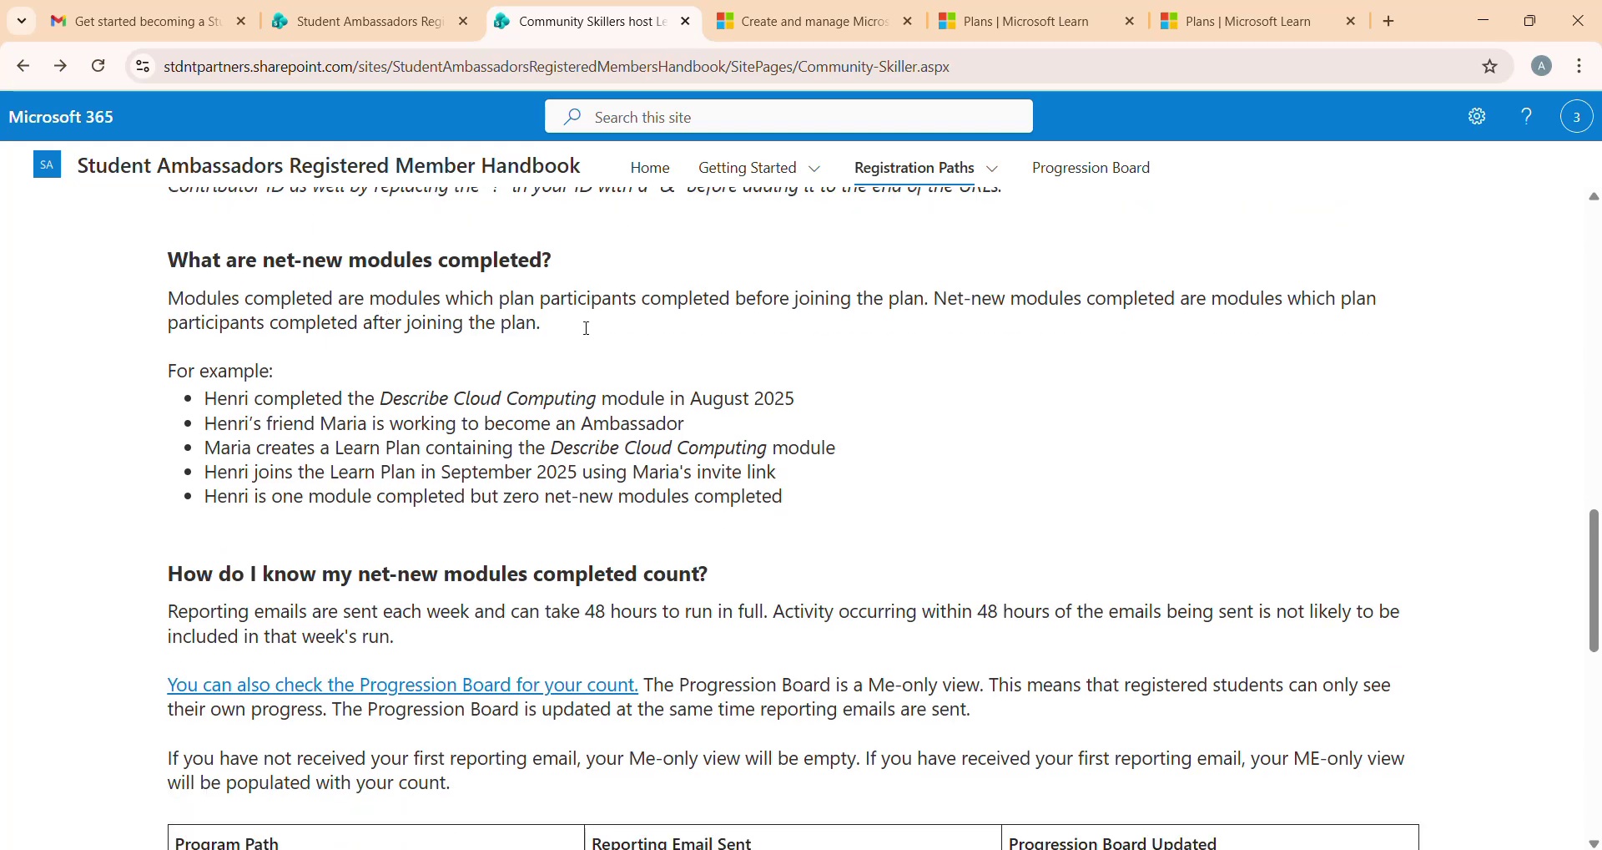
pyautogui.scroll(-2, 586, 328)
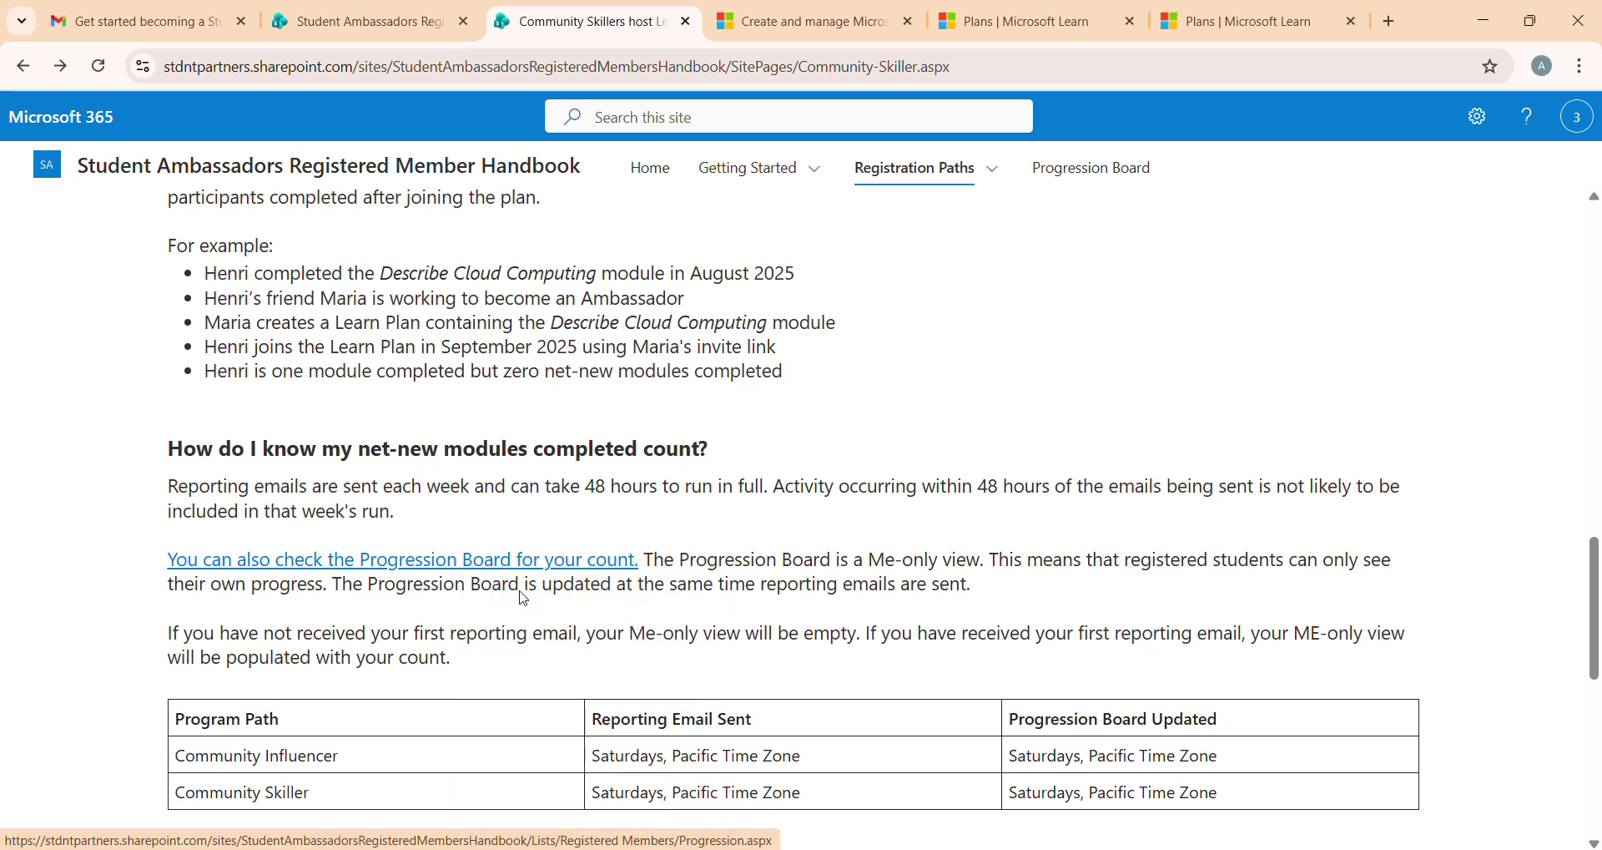
pyautogui.click(524, 559)
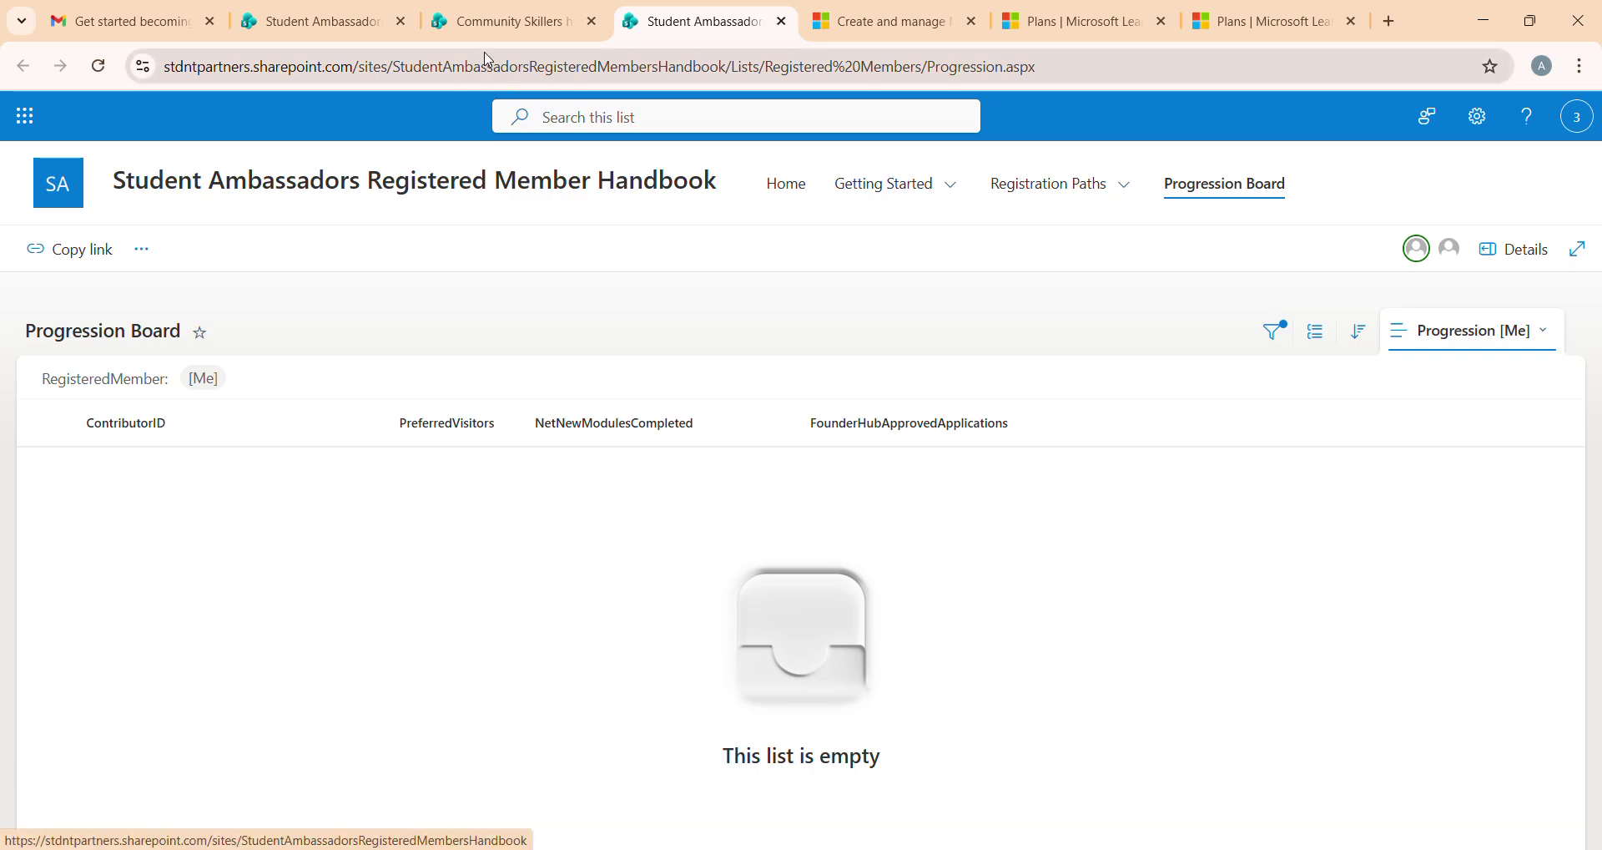
pyautogui.click(472, 18)
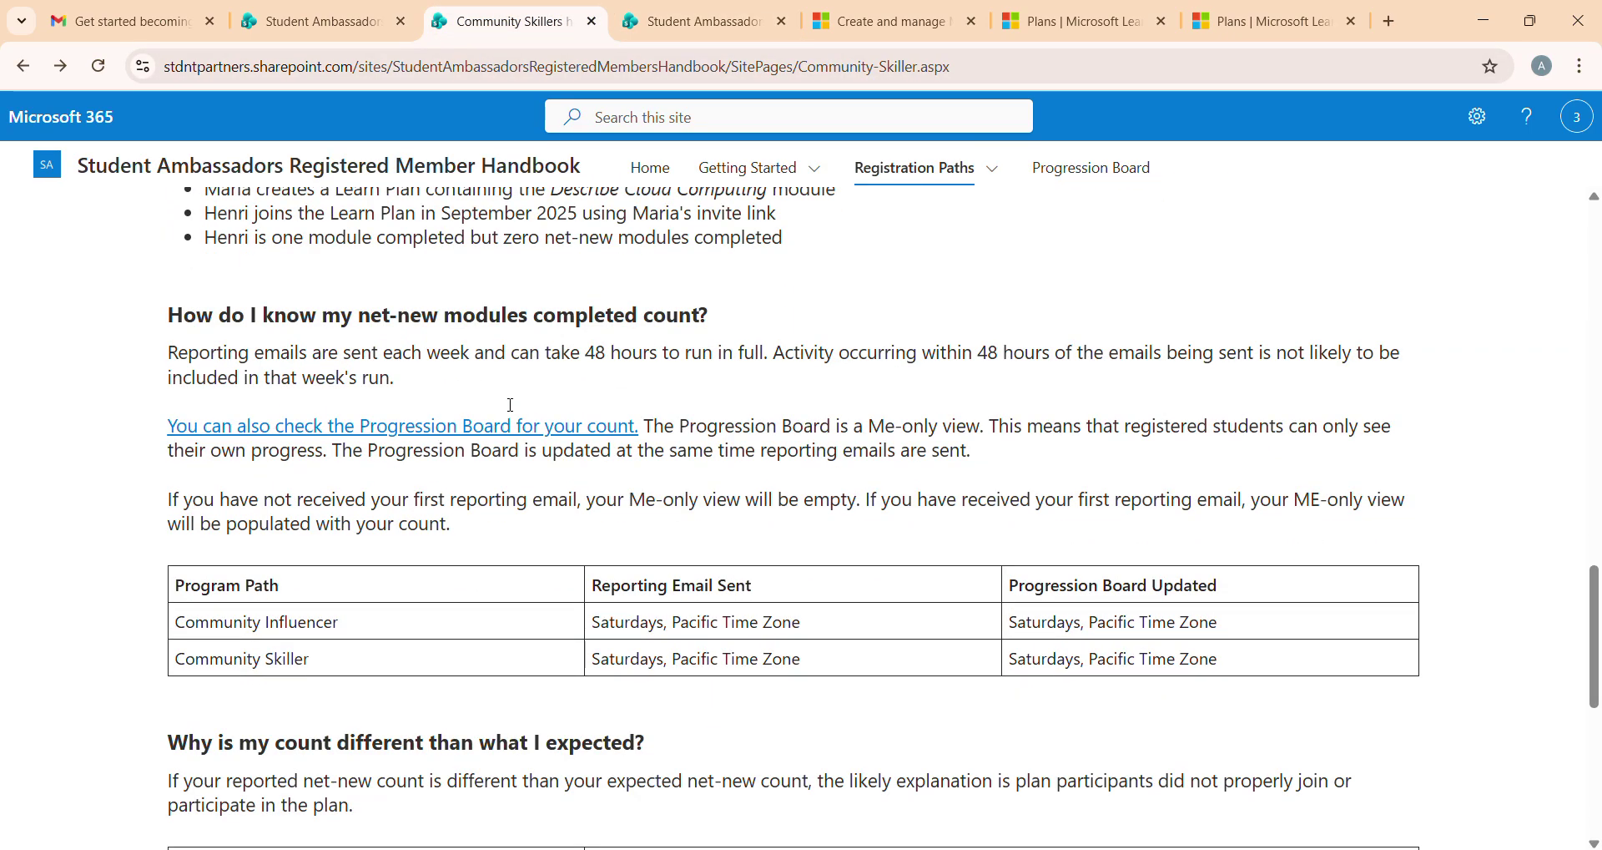
pyautogui.scroll(-3, 516, 469)
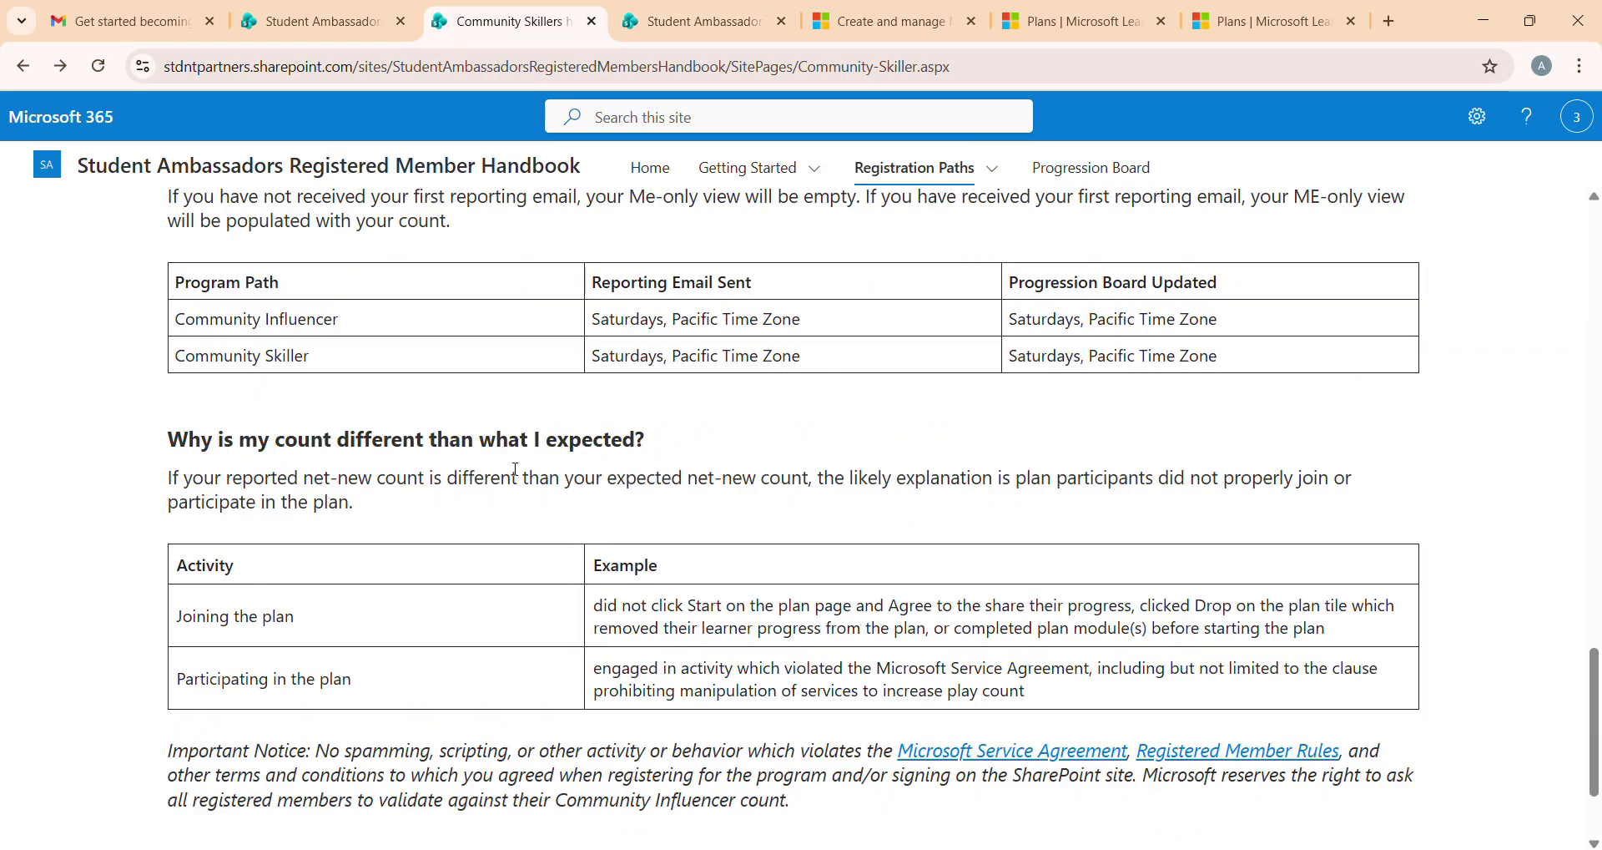
pyautogui.scroll(20, 516, 469)
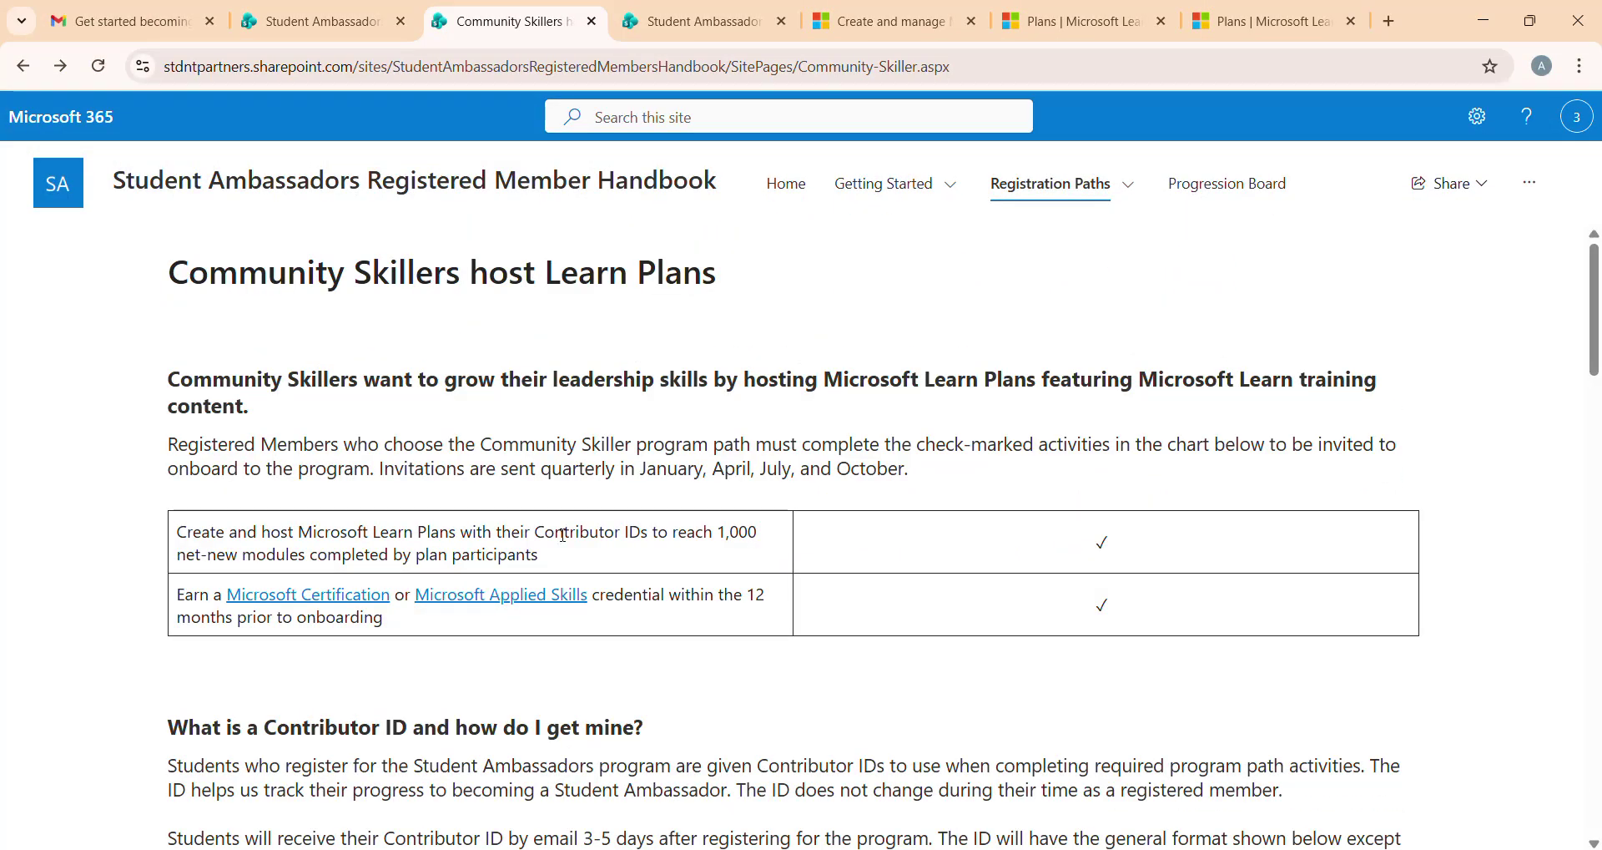
pyautogui.moveTo(176, 563); pyautogui.dragTo(242, 557)
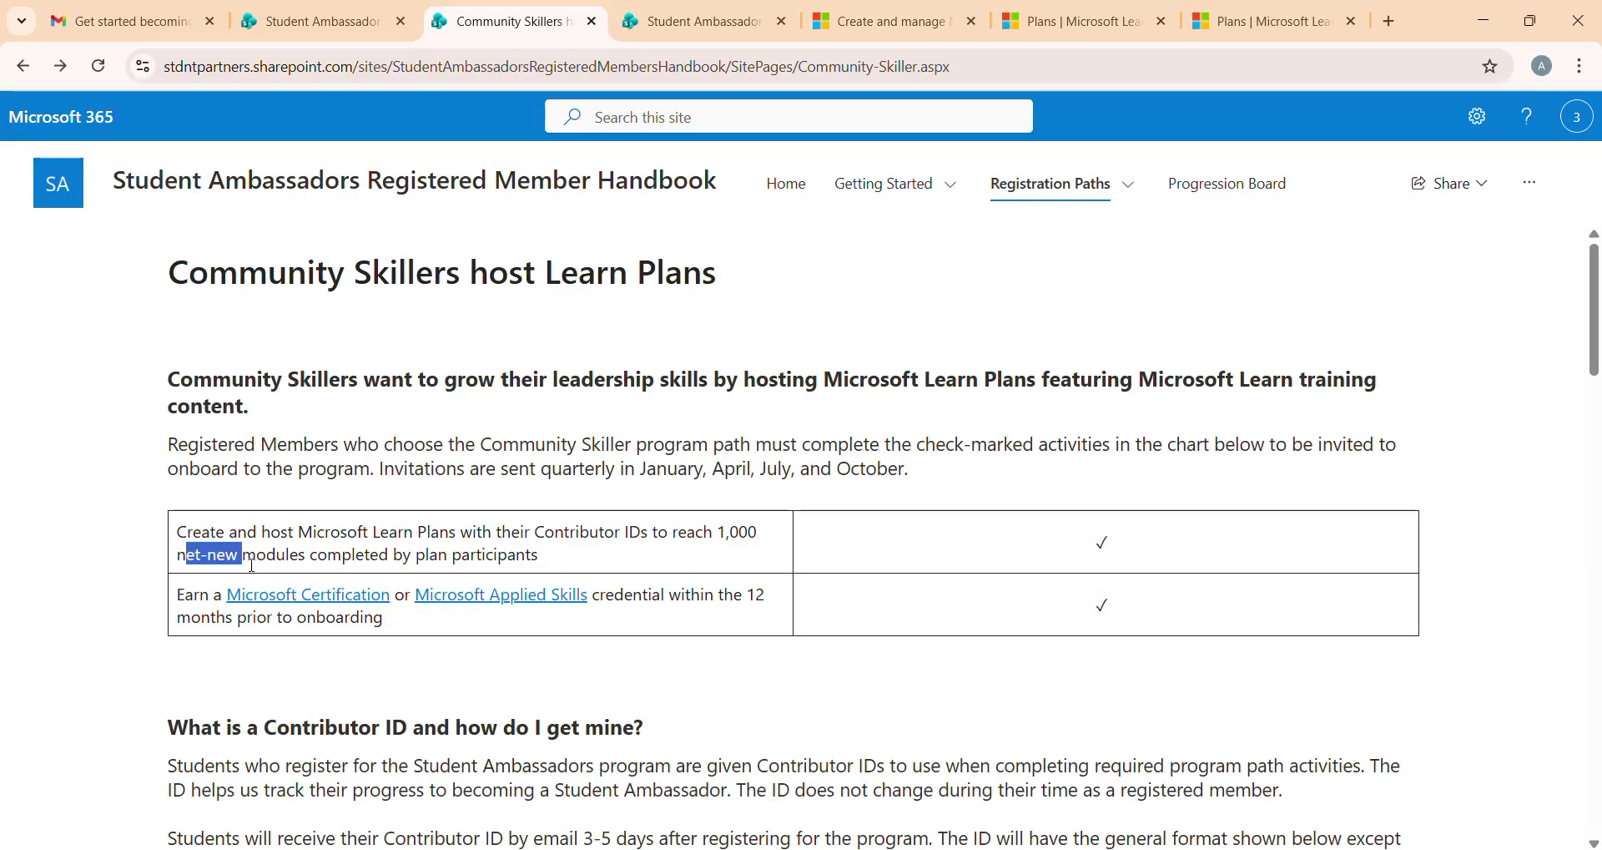
pyautogui.click(151, 575)
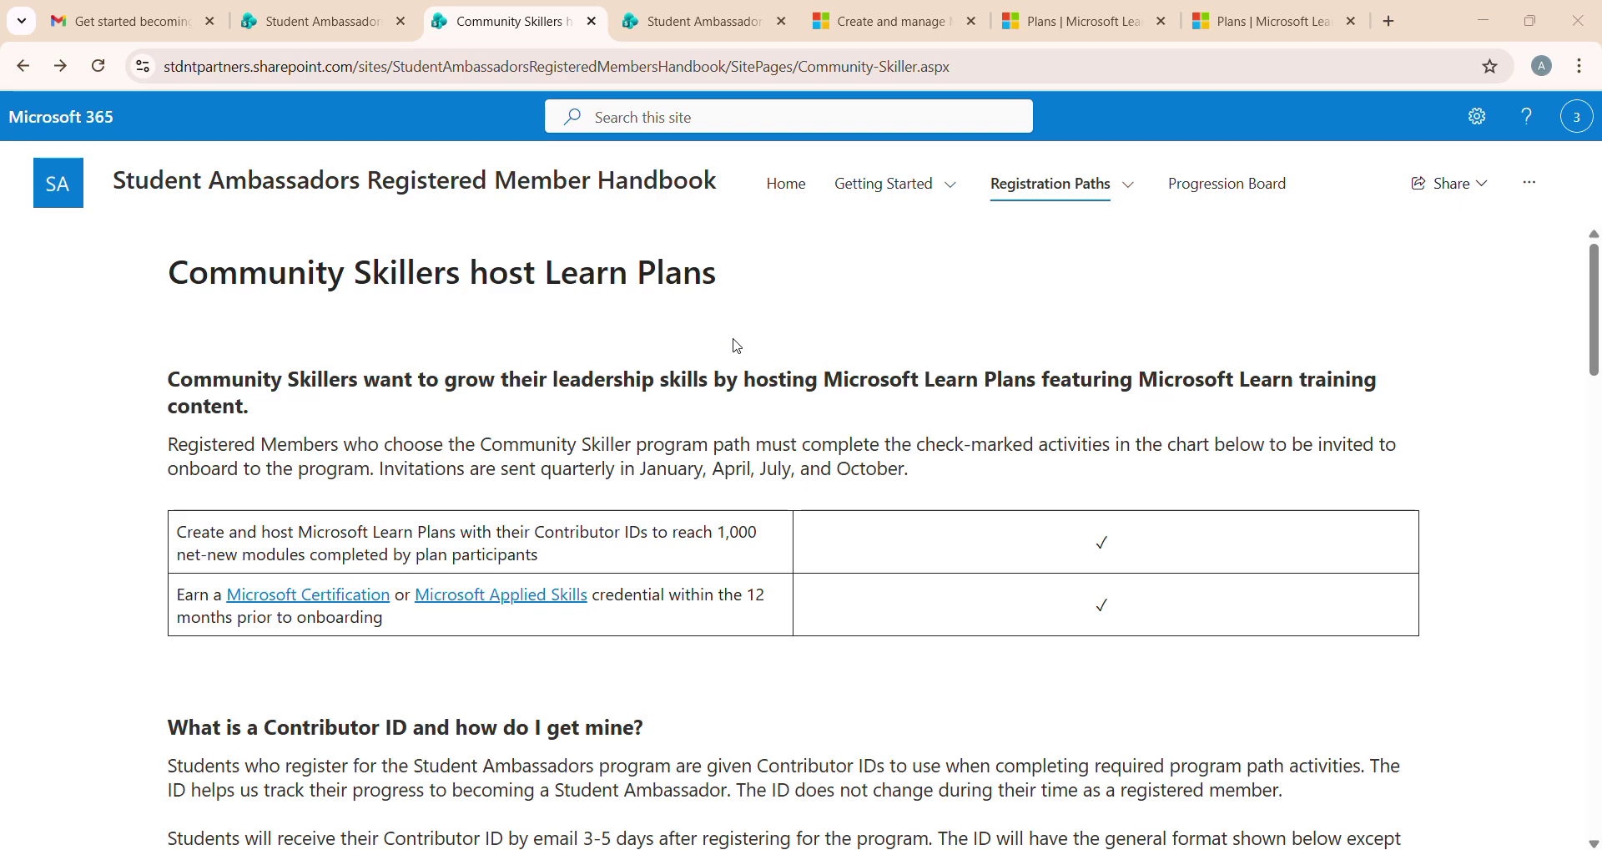
pyautogui.scroll(-2, 726, 384)
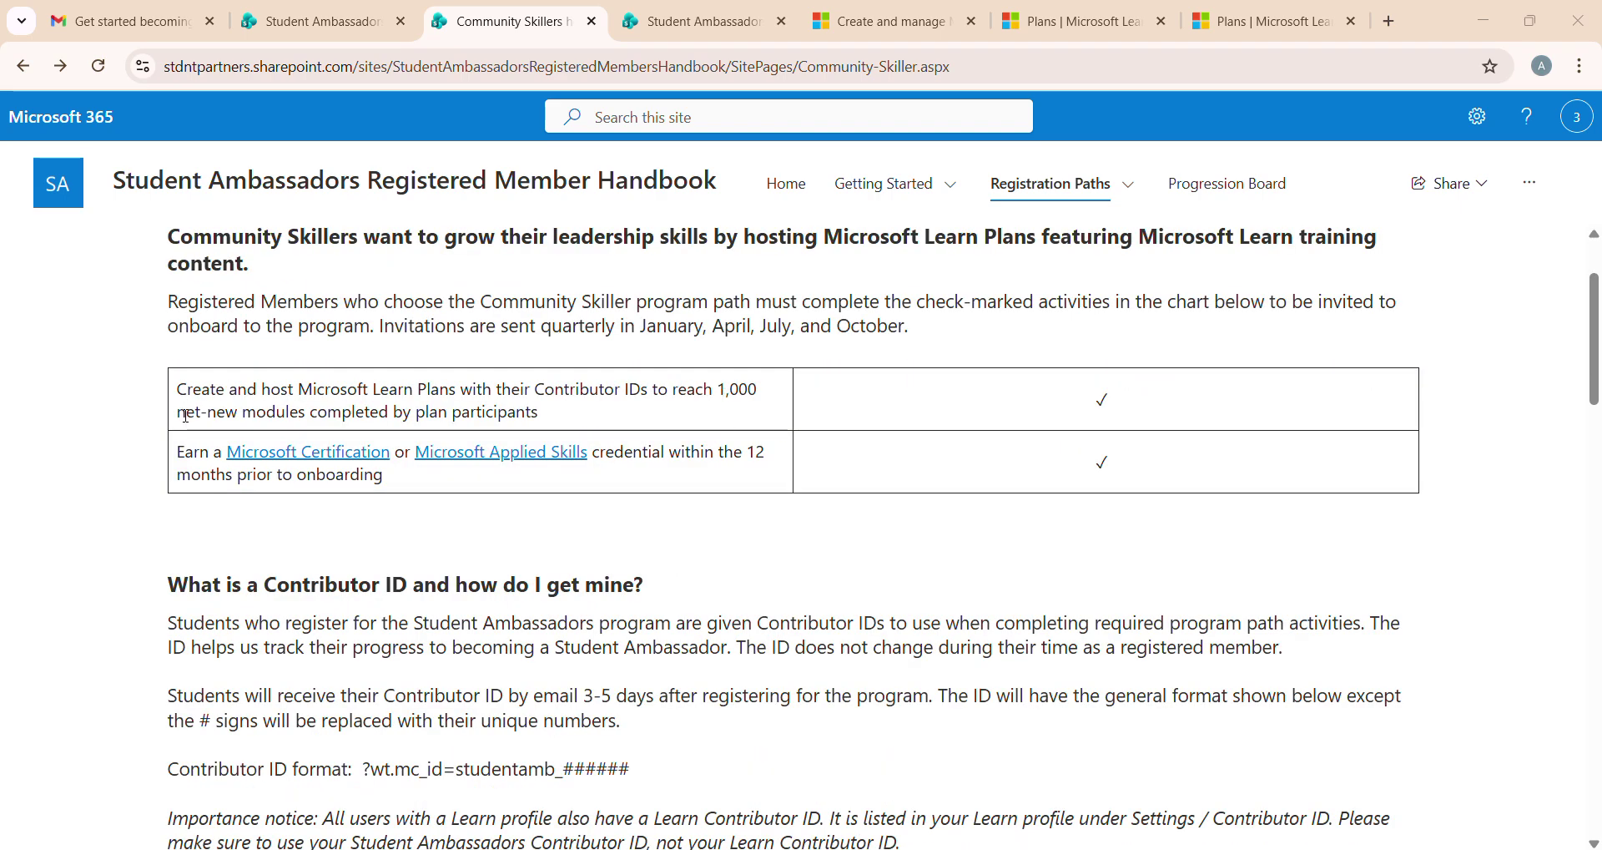
pyautogui.scroll(-1, 239, 561)
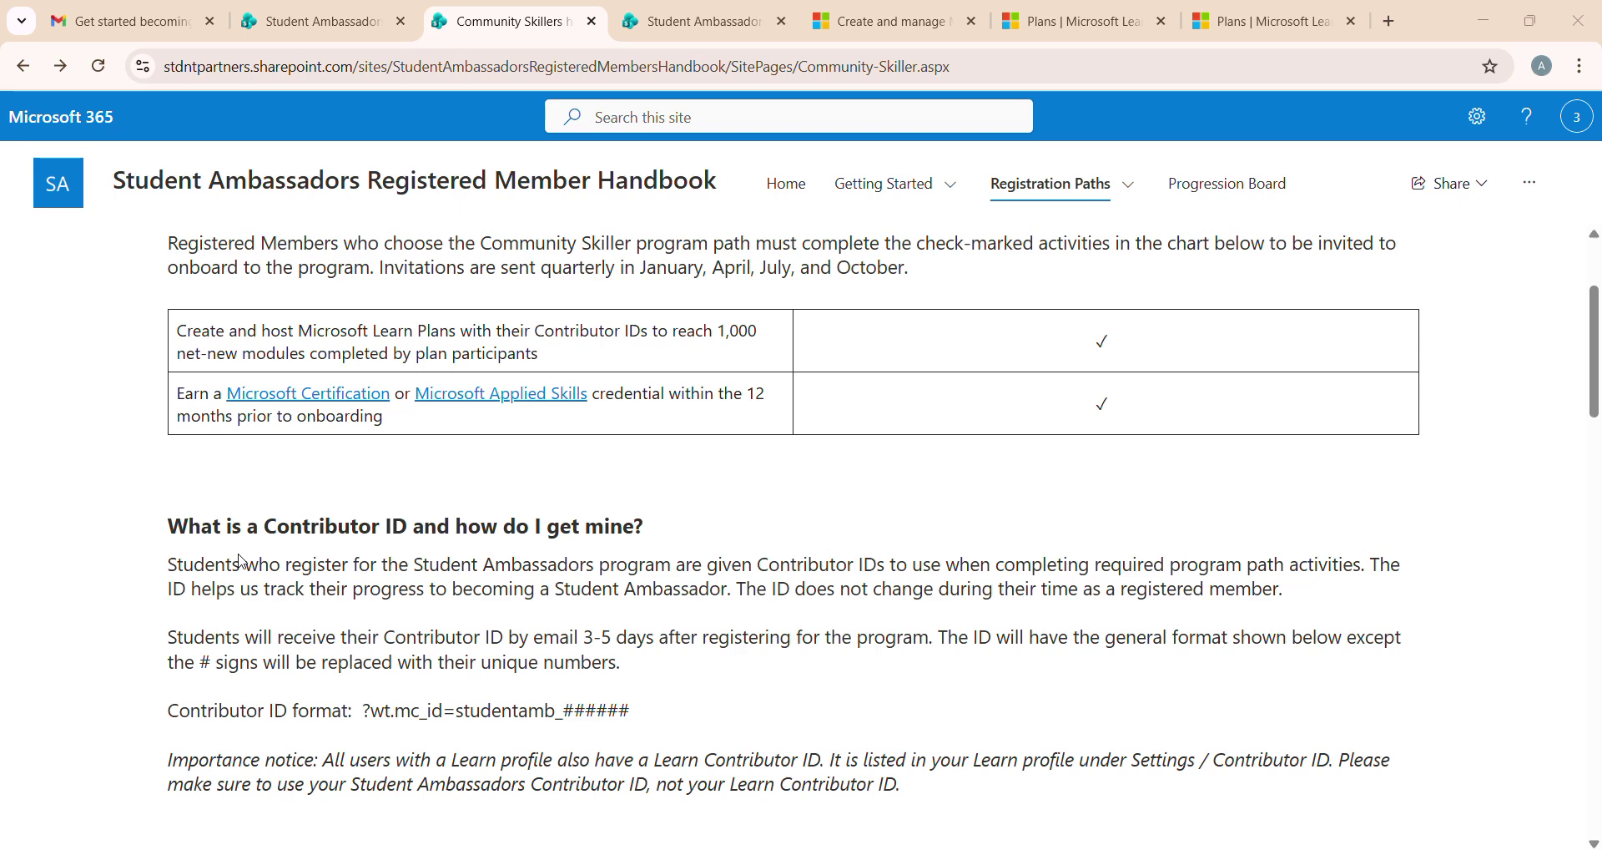
pyautogui.scroll(-4, 240, 561)
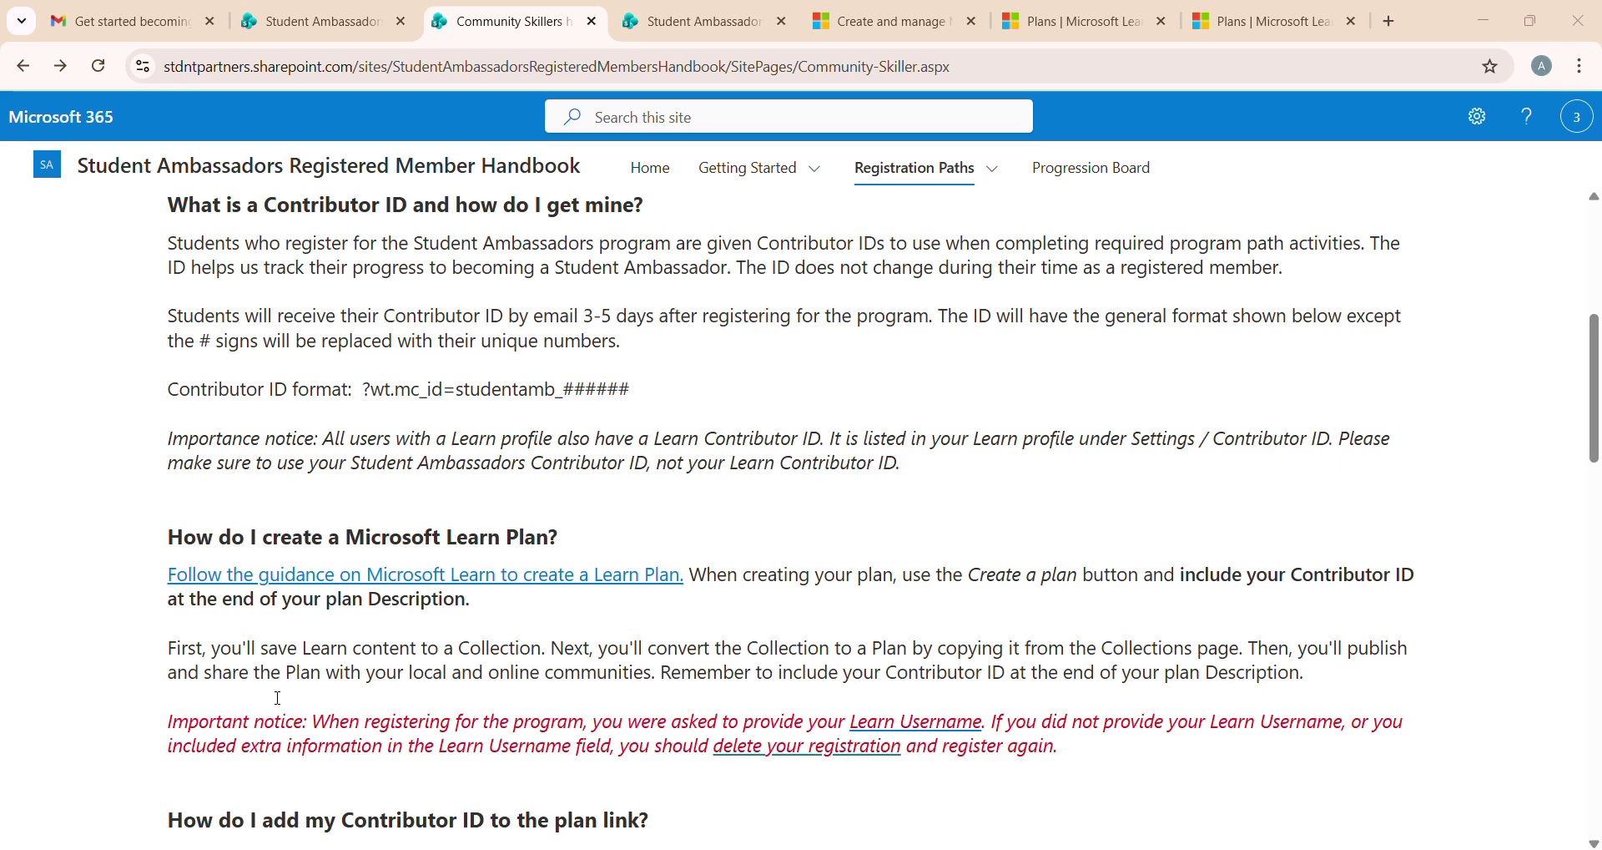
pyautogui.scroll(5, 278, 698)
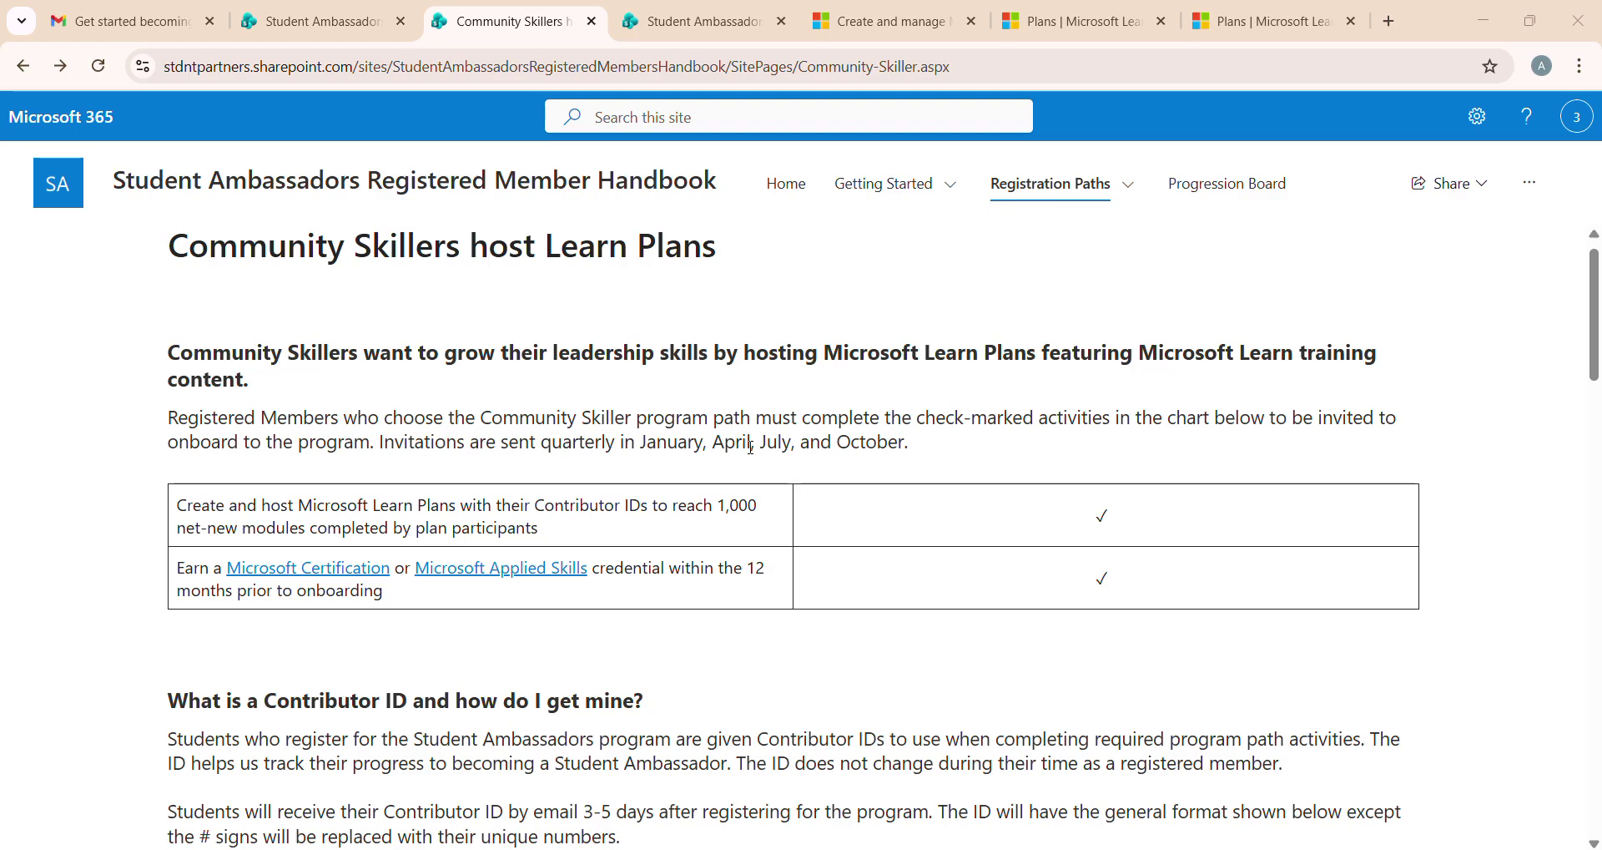
pyautogui.scroll(-15, 752, 447)
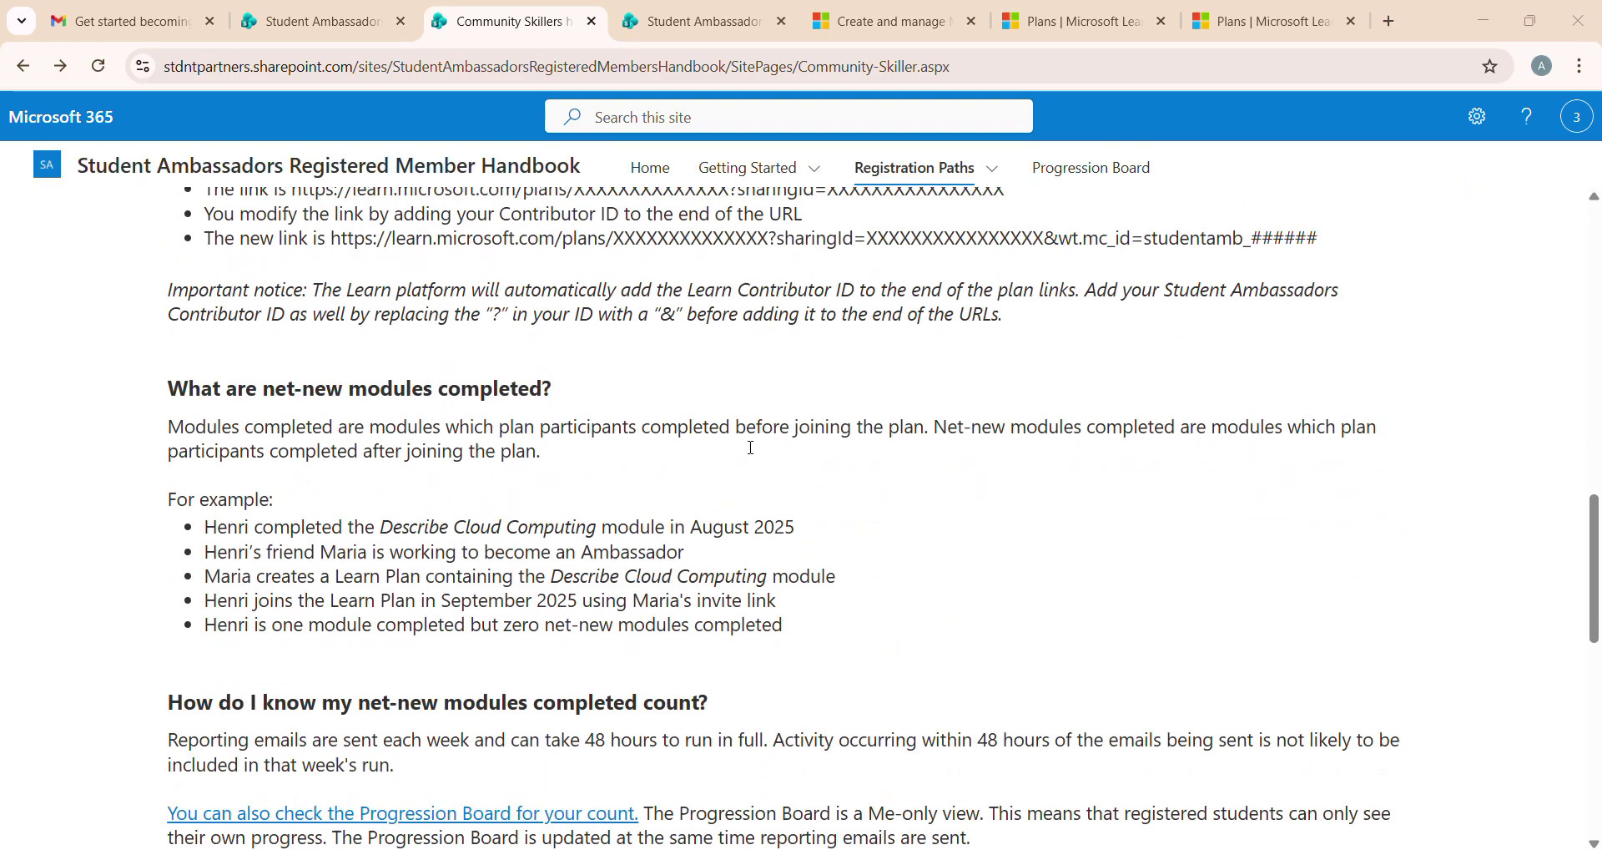
pyautogui.scroll(-7, 751, 447)
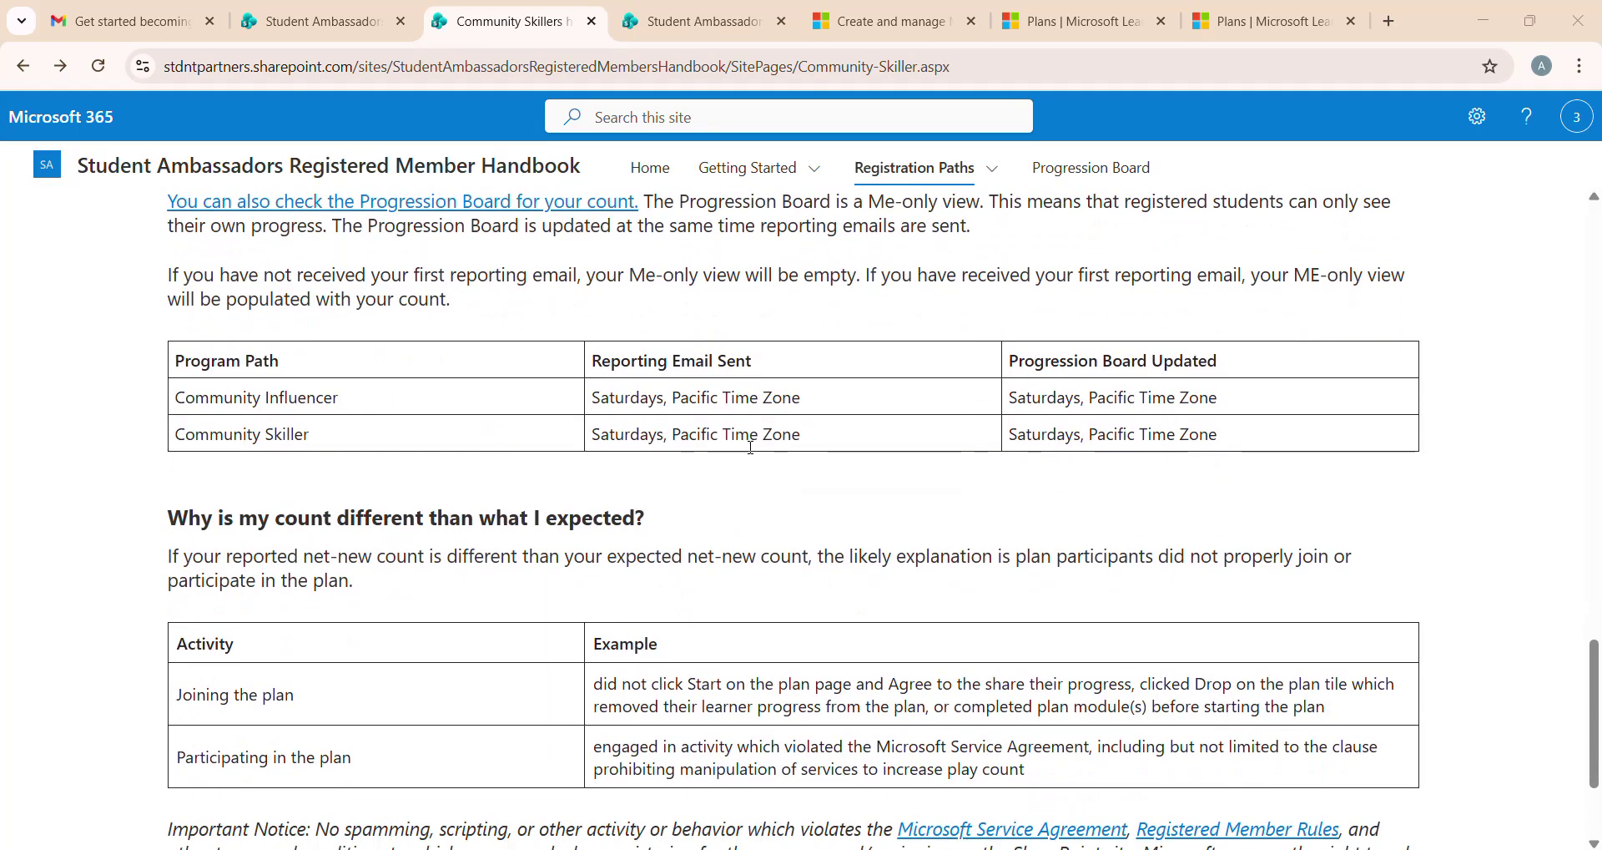
pyautogui.scroll(20, 751, 448)
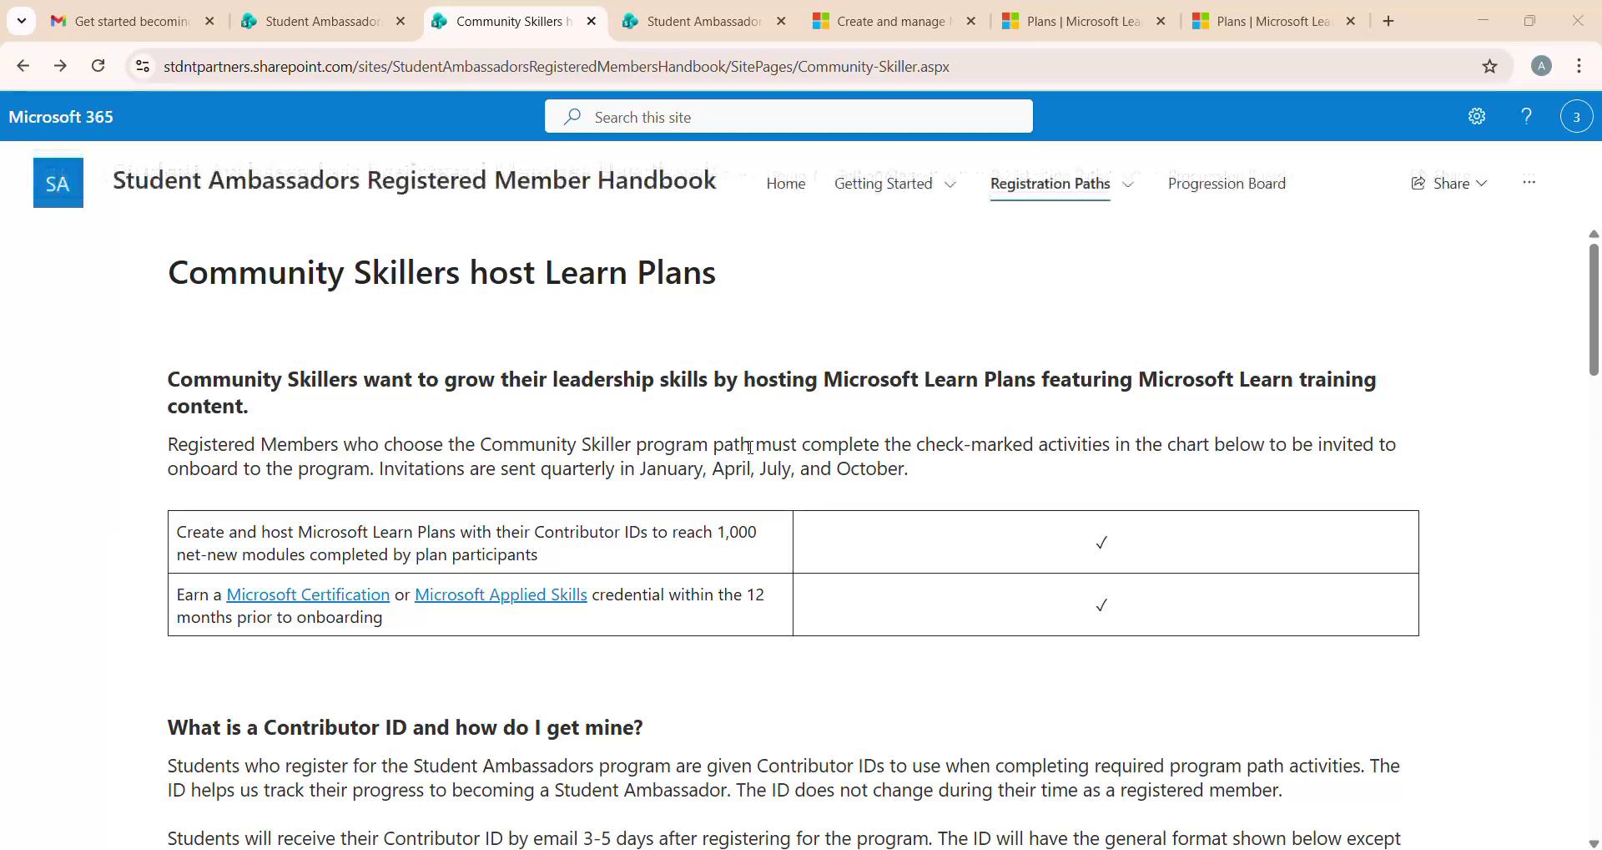